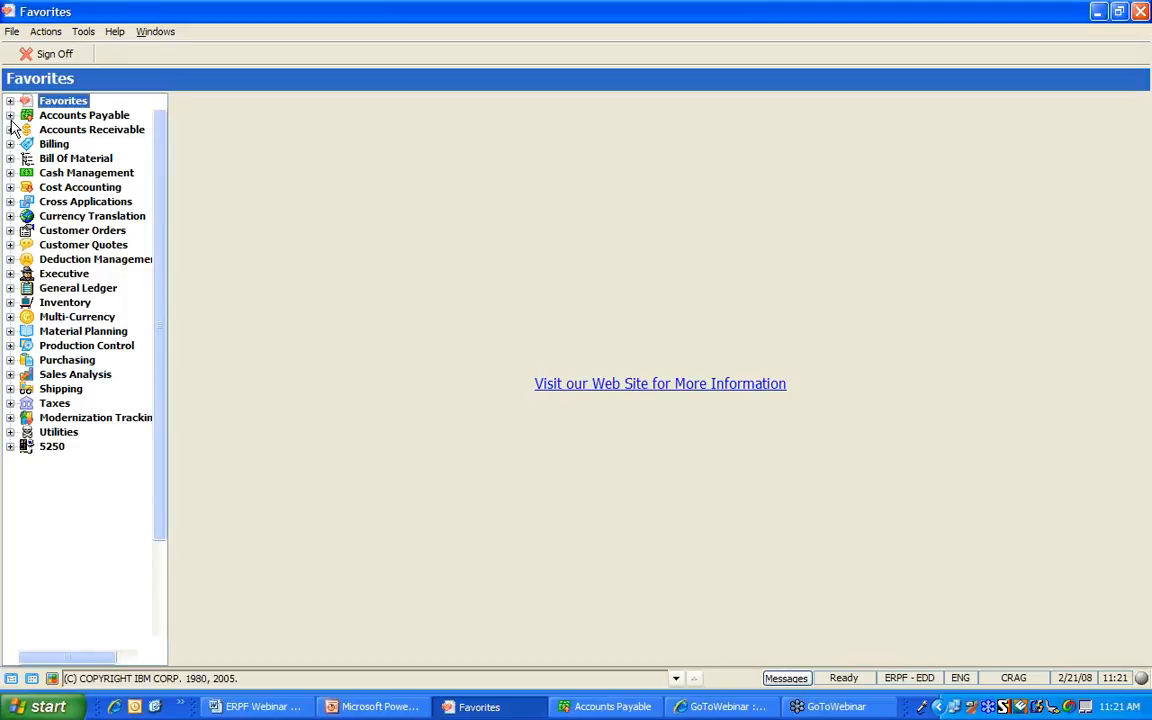
# Browse the Accounts Payable and Customer Orders branches, leaving them collapsed again
pyautogui.click(10, 116)
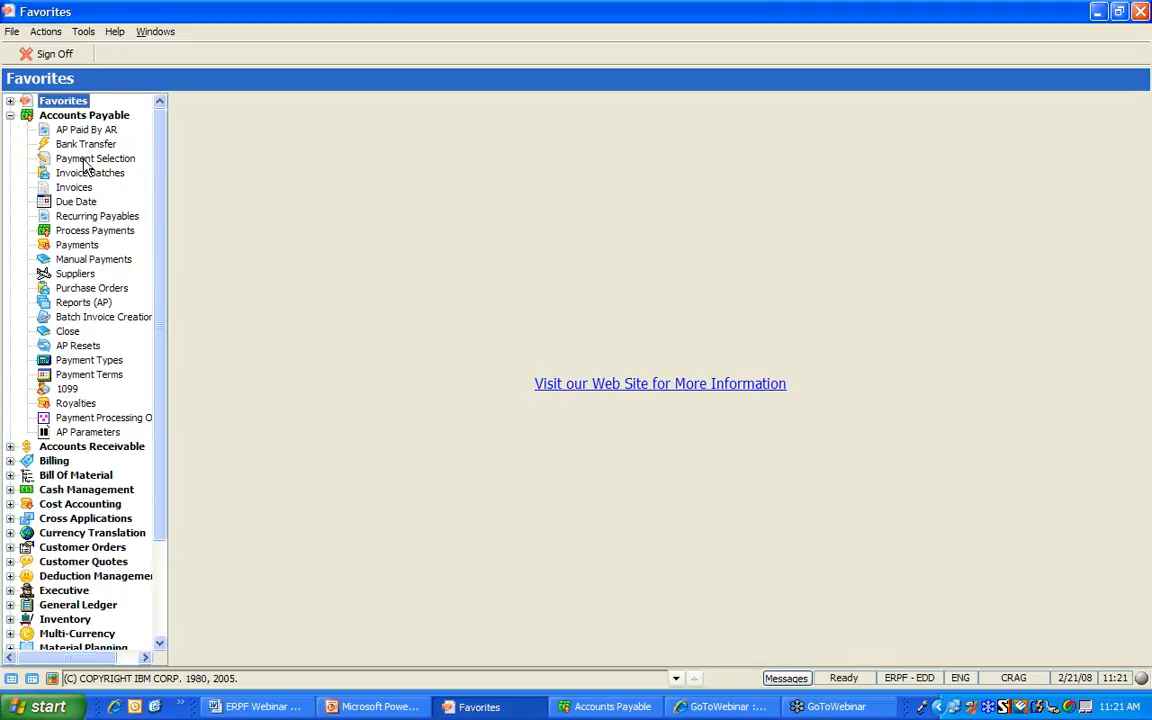
pyautogui.click(10, 116)
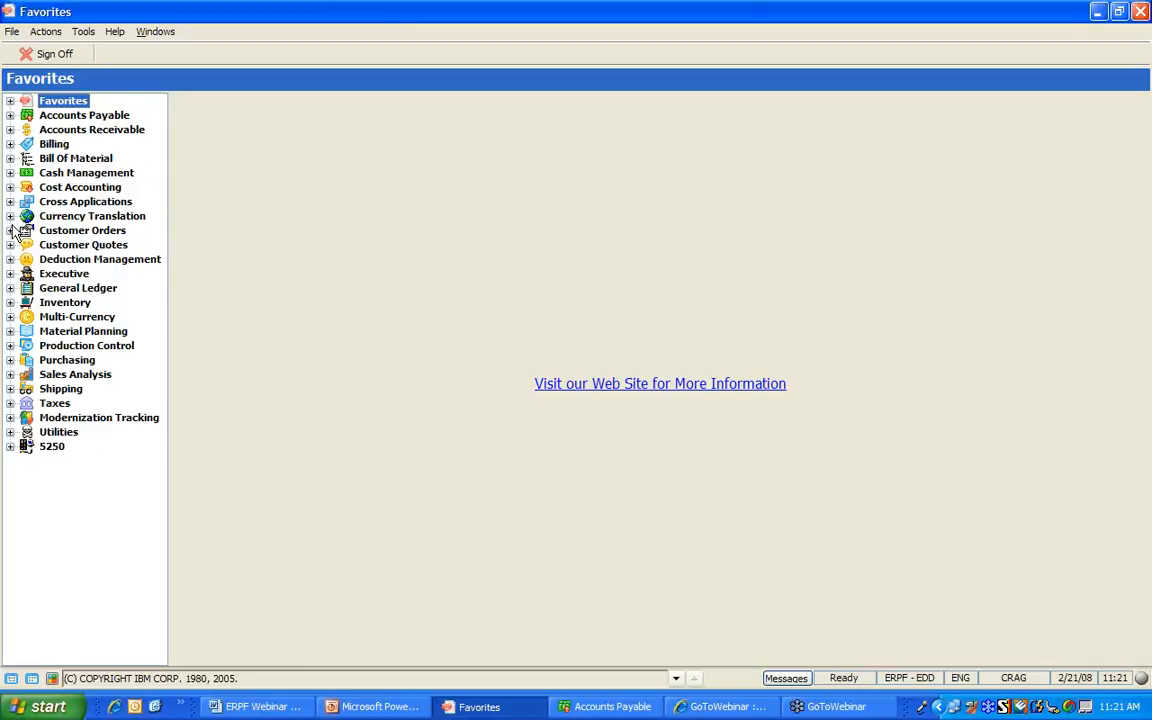
pyautogui.click(10, 230)
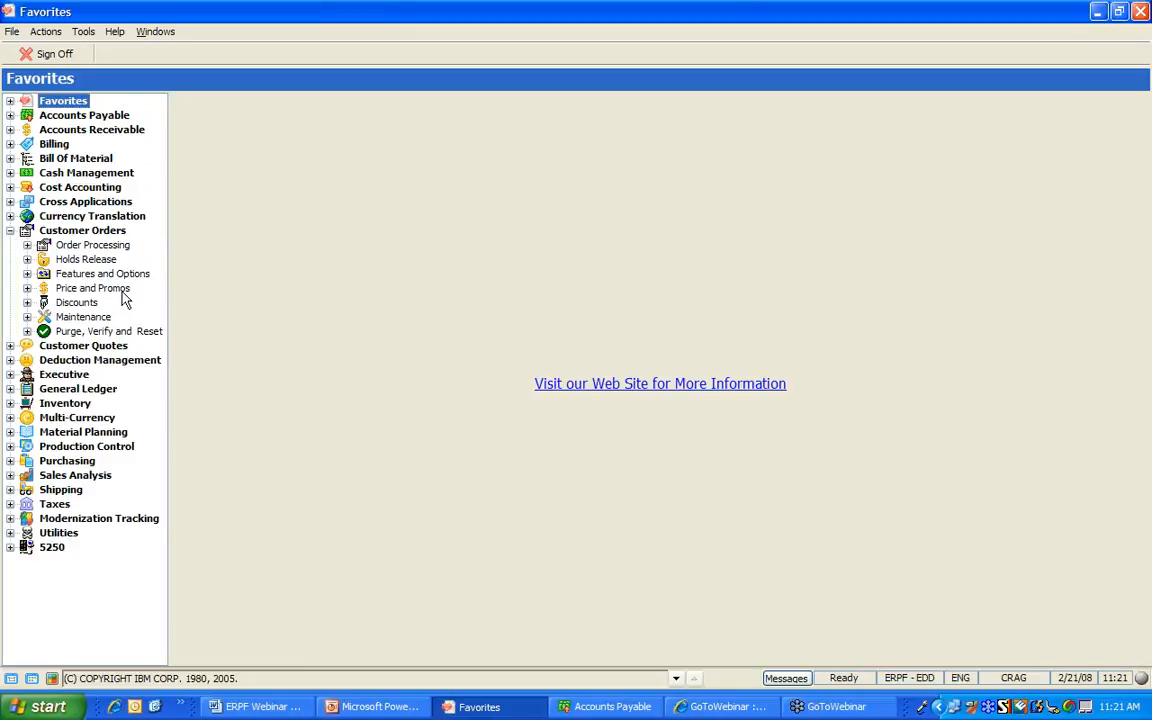
pyautogui.click(28, 317)
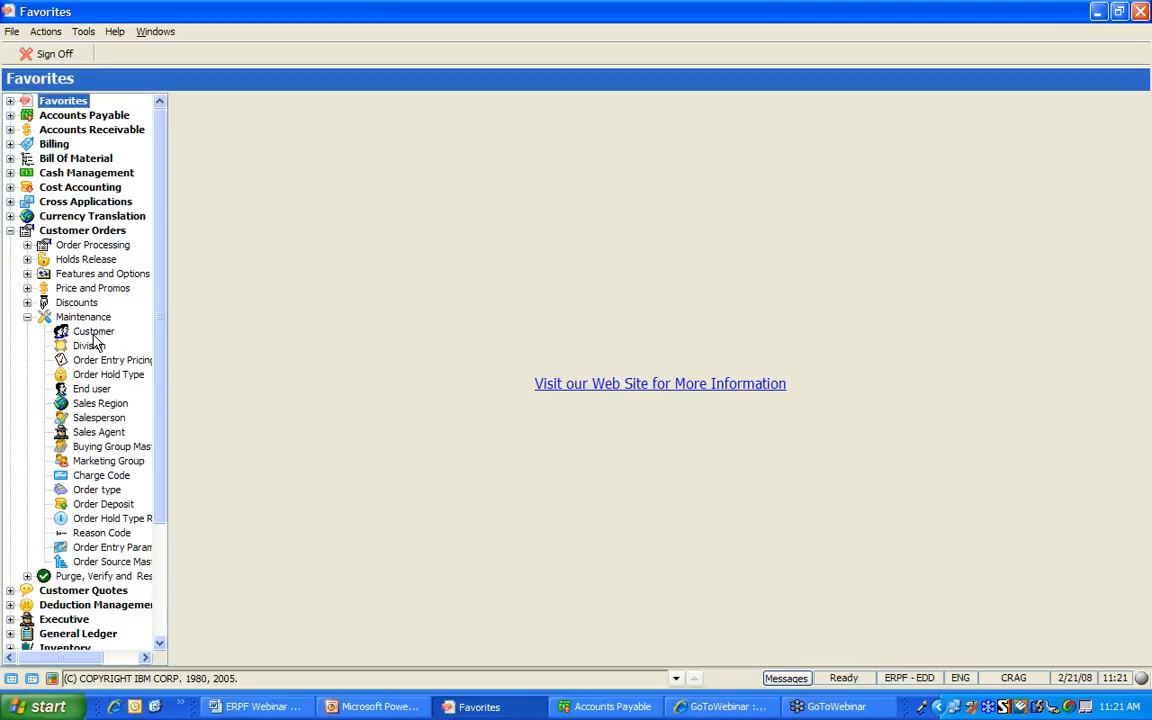
pyautogui.click(28, 317)
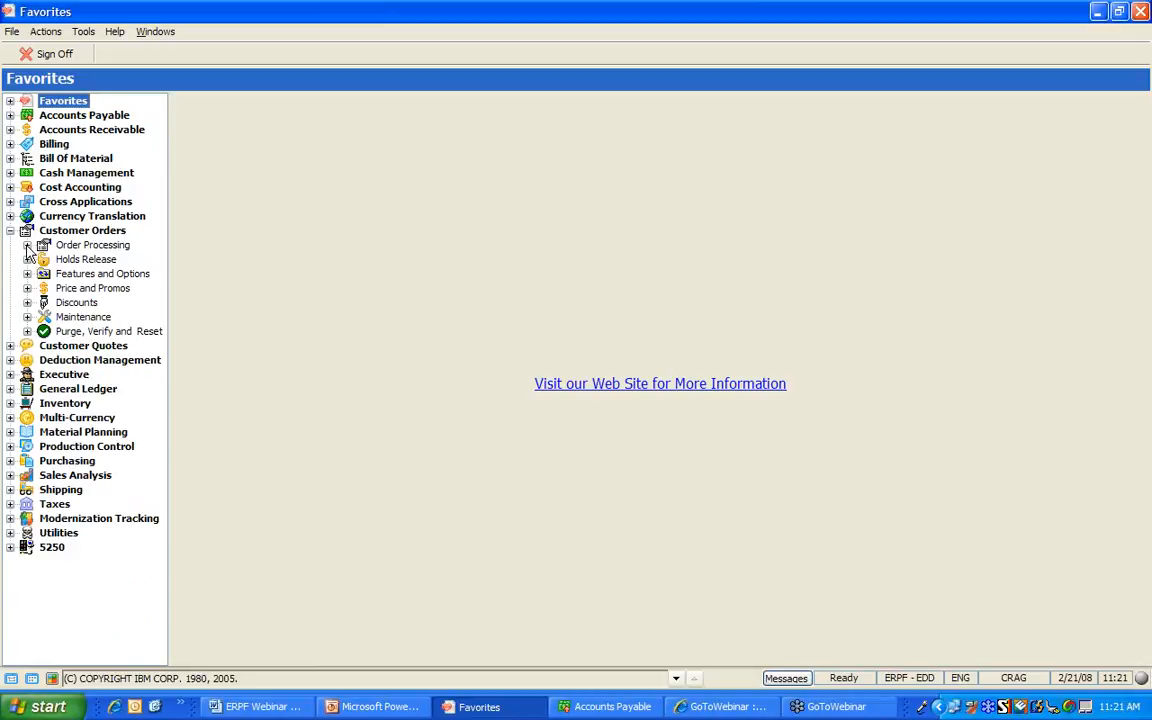
pyautogui.click(27, 245)
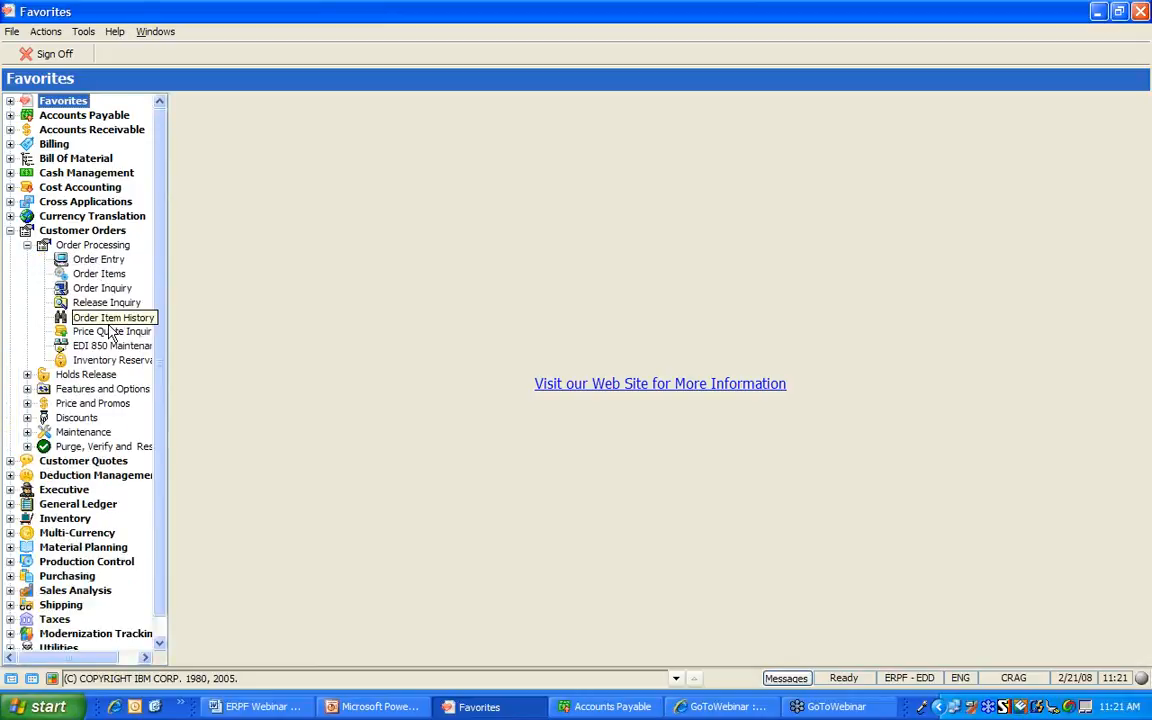
pyautogui.click(27, 246)
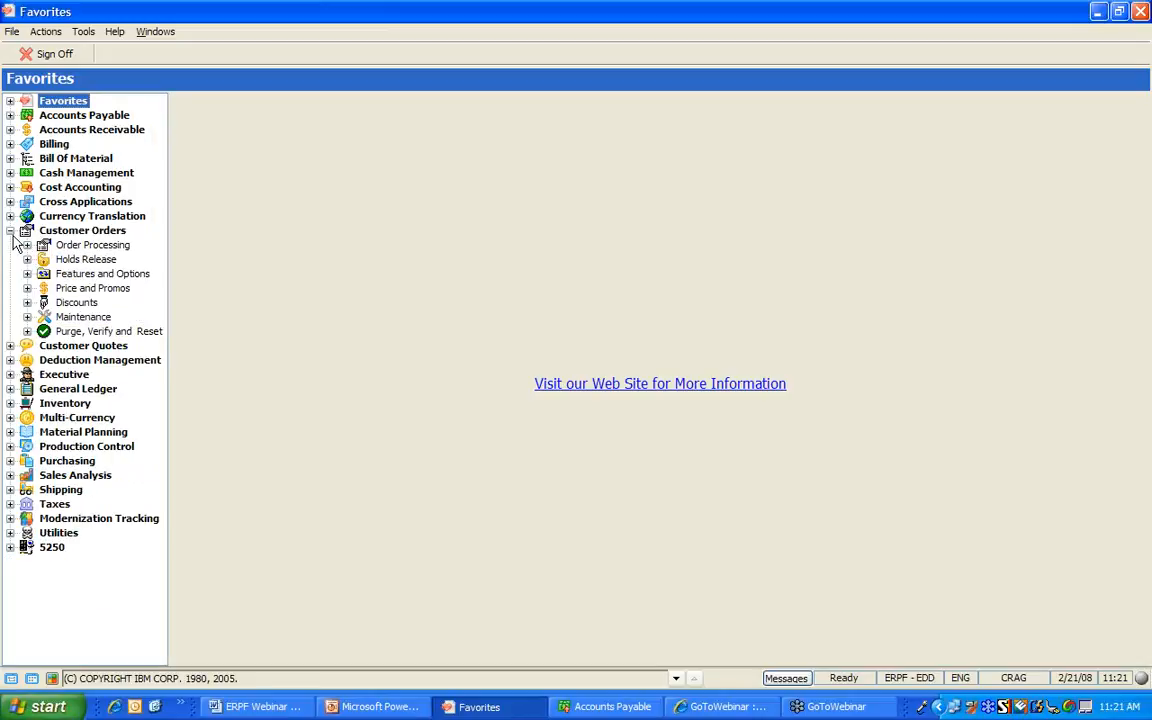
pyautogui.click(10, 230)
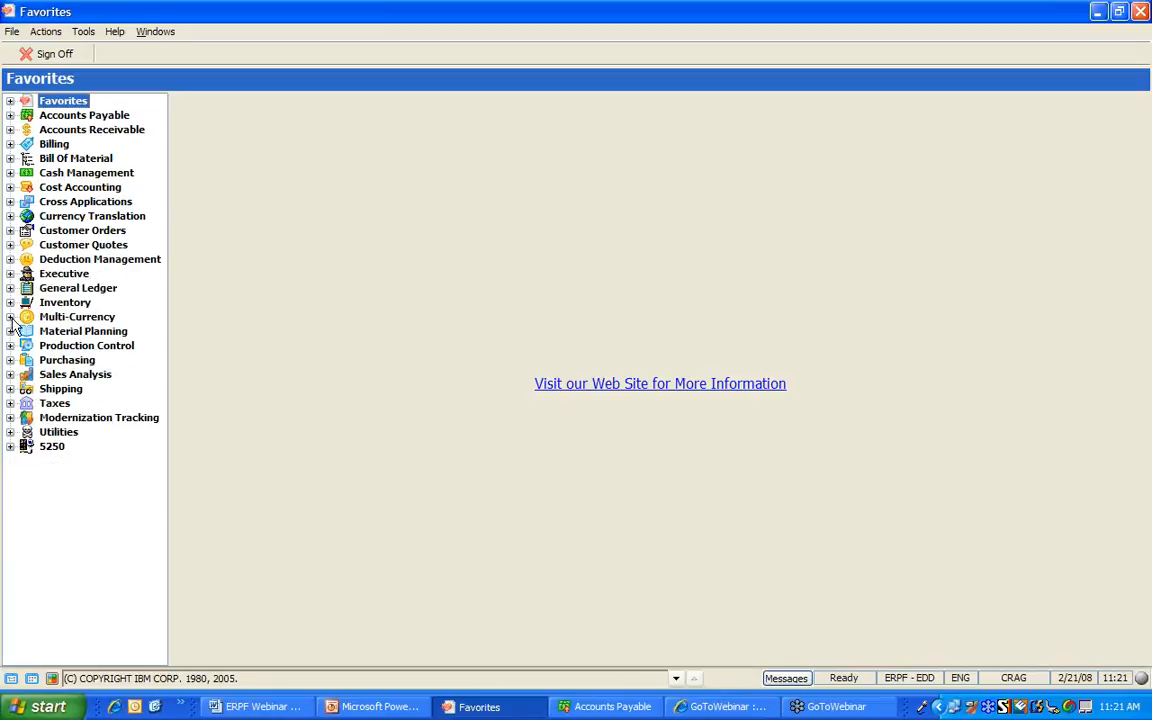
# Open Bank Accounts maintenance under Cross Applications > Bank
pyautogui.click(10, 202)
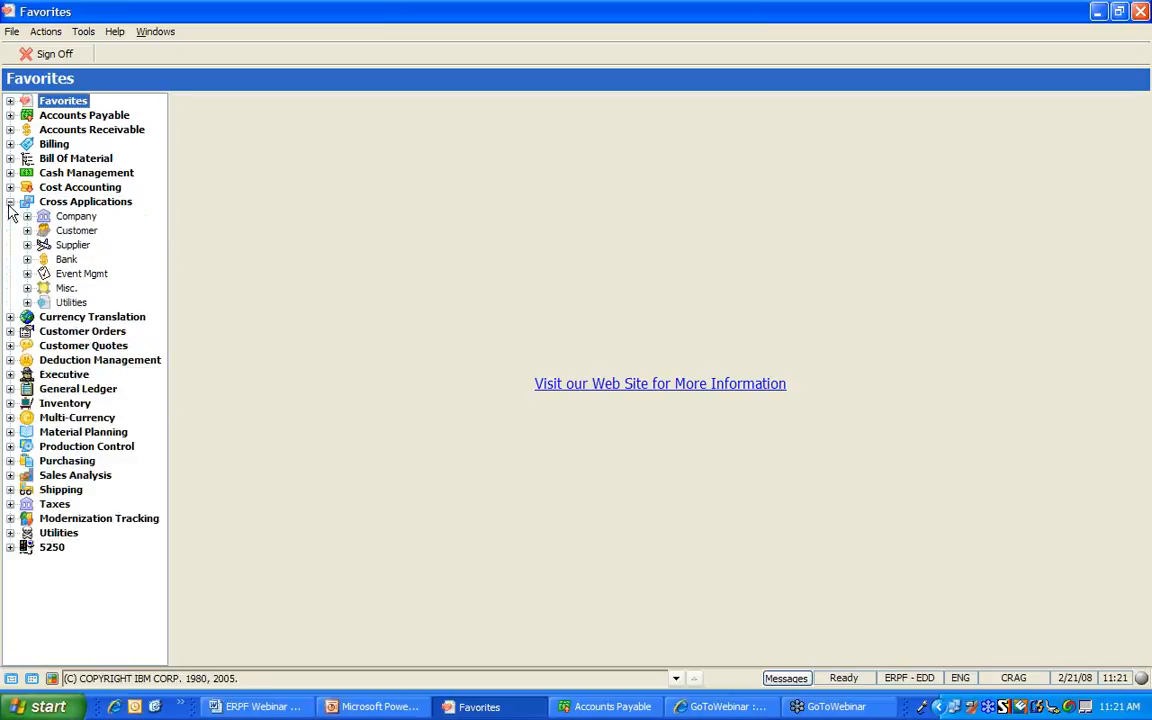
pyautogui.click(27, 260)
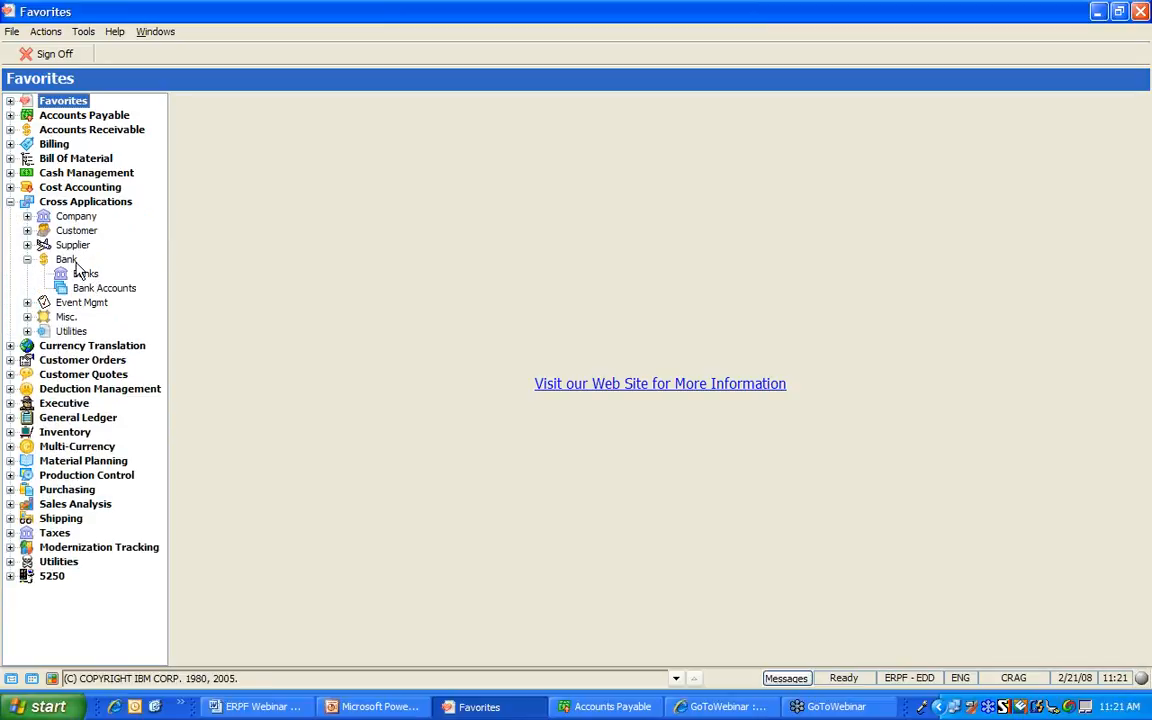
pyautogui.click(103, 290)
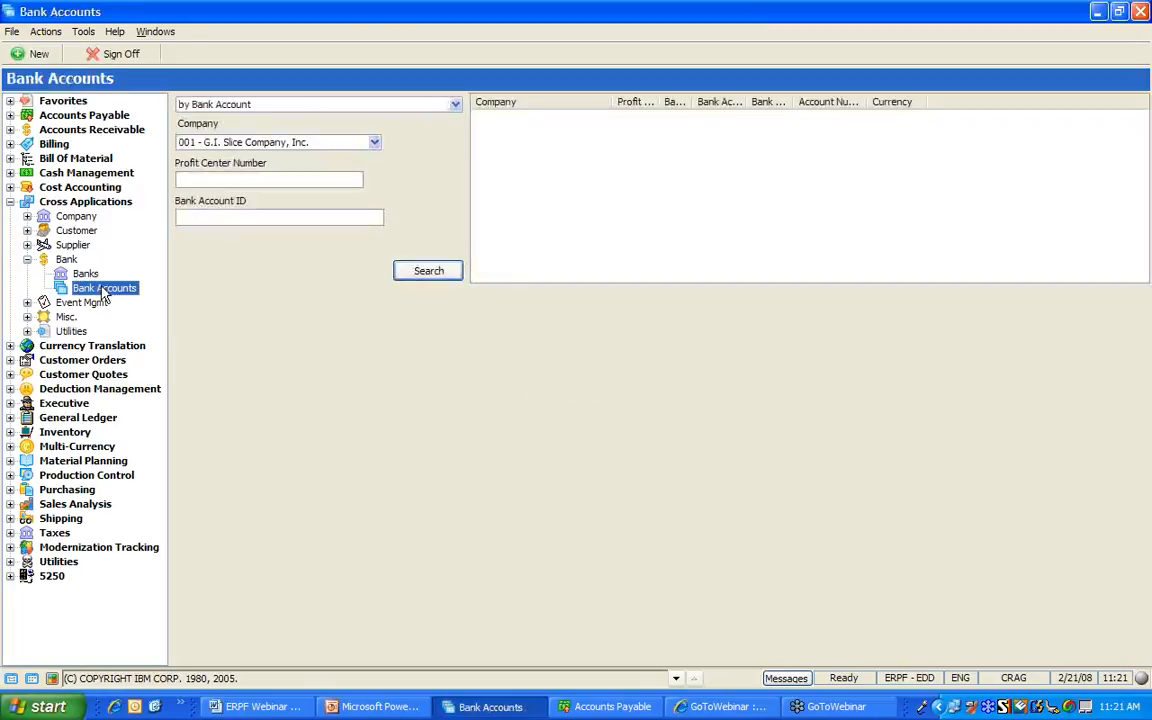
# Search the bank accounts of company 001 - G.I. Slice Company, Inc
pyautogui.click(374, 143)
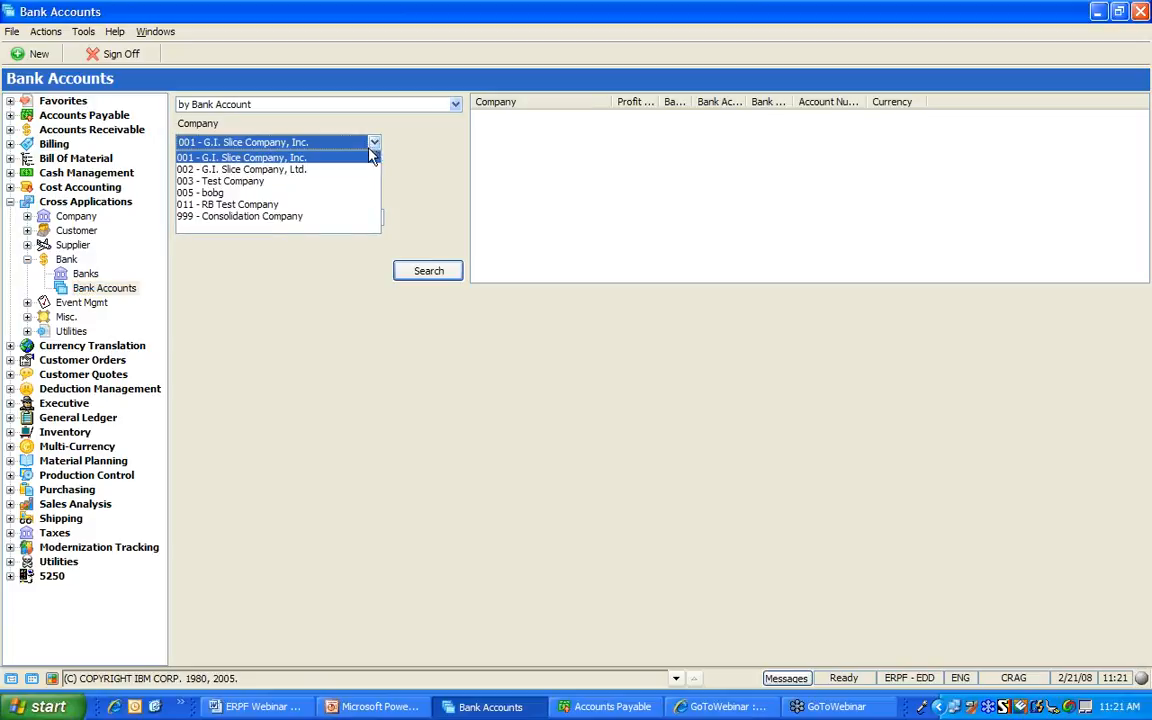
pyautogui.click(358, 162)
pyautogui.click(426, 276)
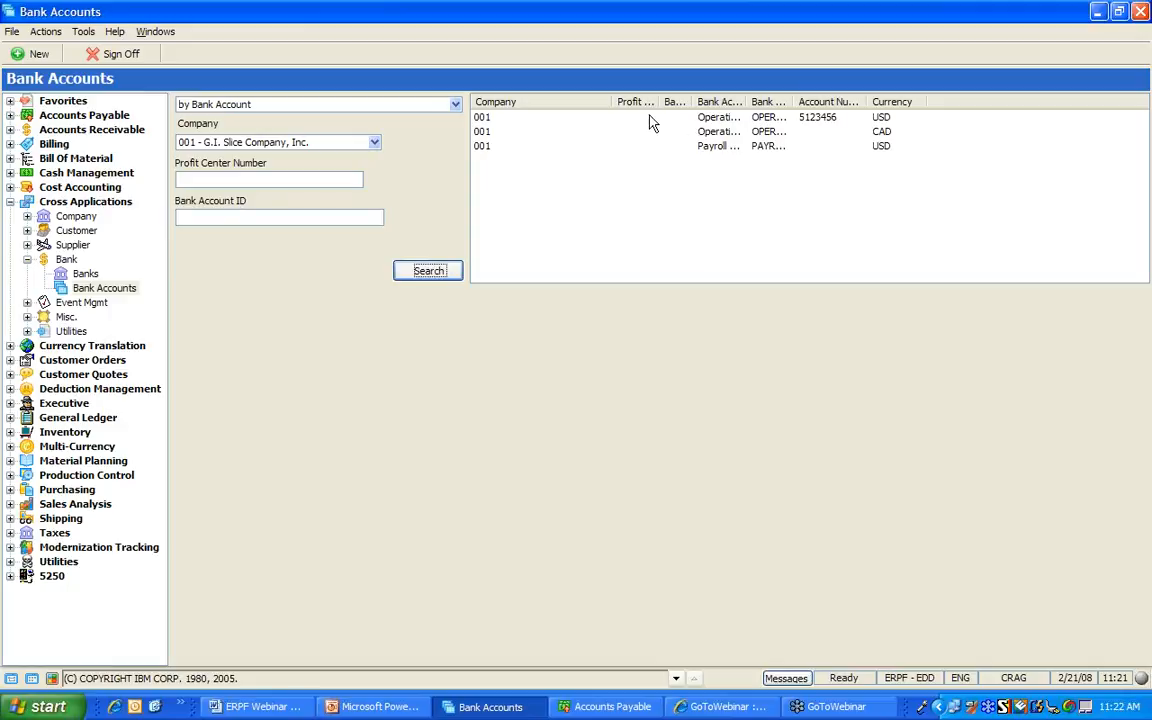
# Reorder and widen the grid columns, then show the OPERATE account's details
pyautogui.moveTo(643, 113); pyautogui.dragTo(941, 85)
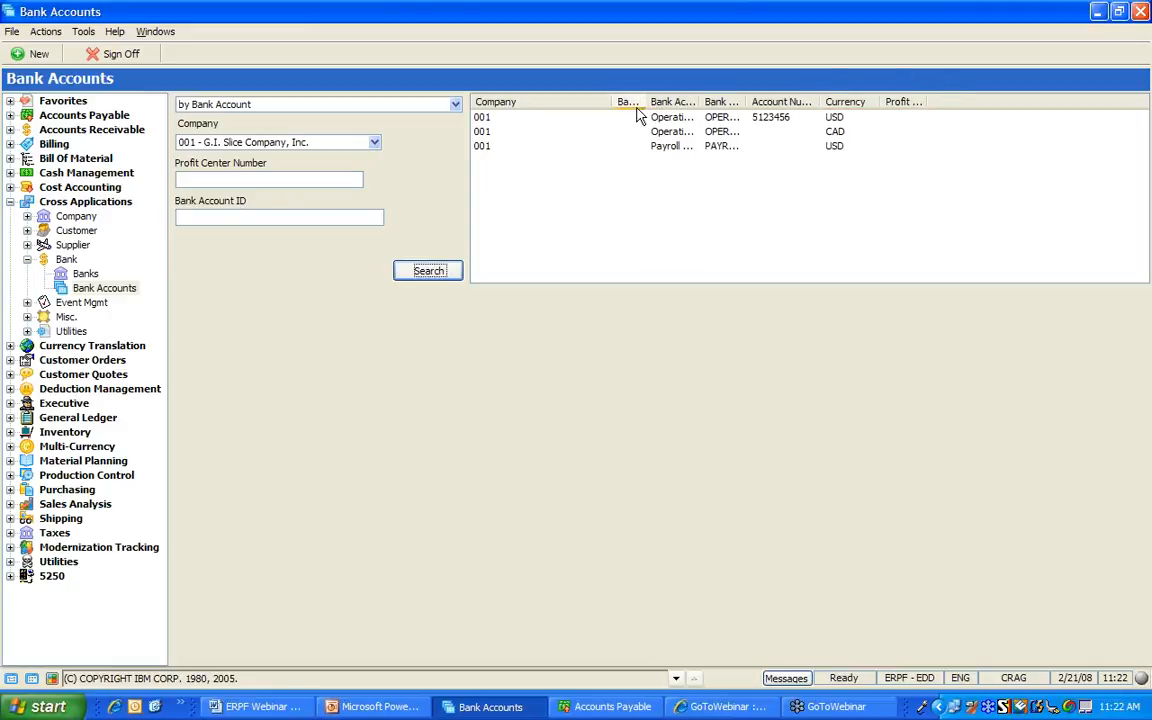
pyautogui.moveTo(637, 113); pyautogui.dragTo(956, 106)
pyautogui.moveTo(665, 101); pyautogui.dragTo(625, 104)
pyautogui.moveTo(880, 101); pyautogui.dragTo(768, 97)
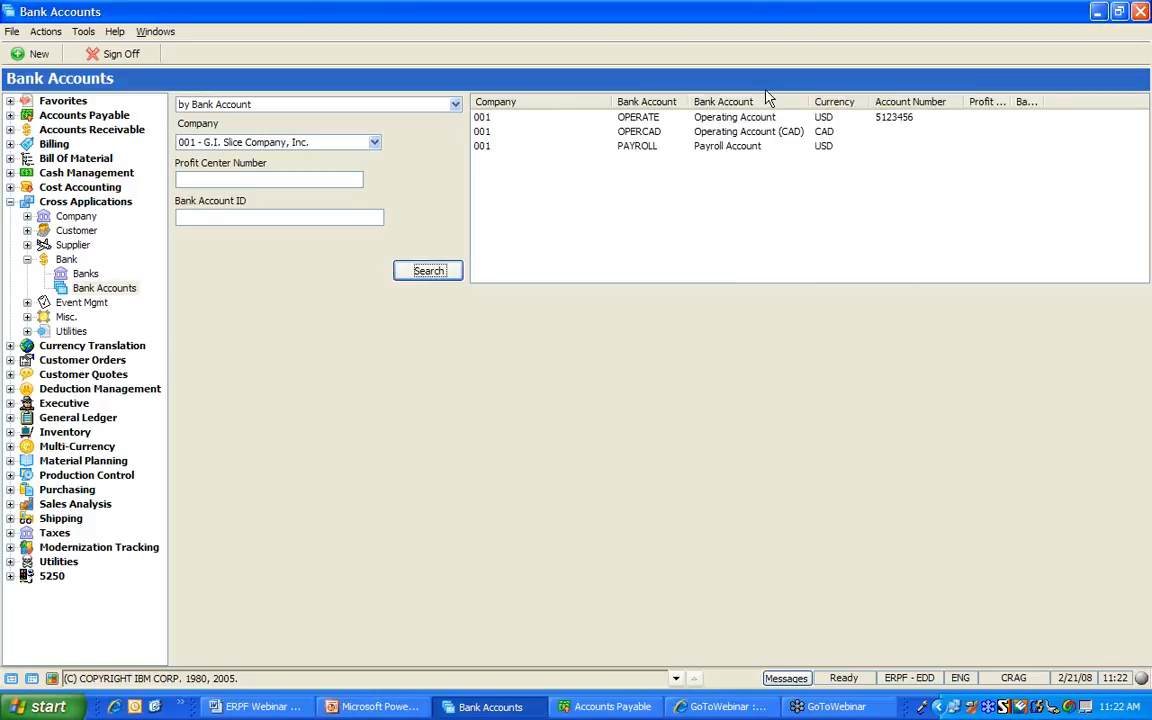
pyautogui.click(720, 121)
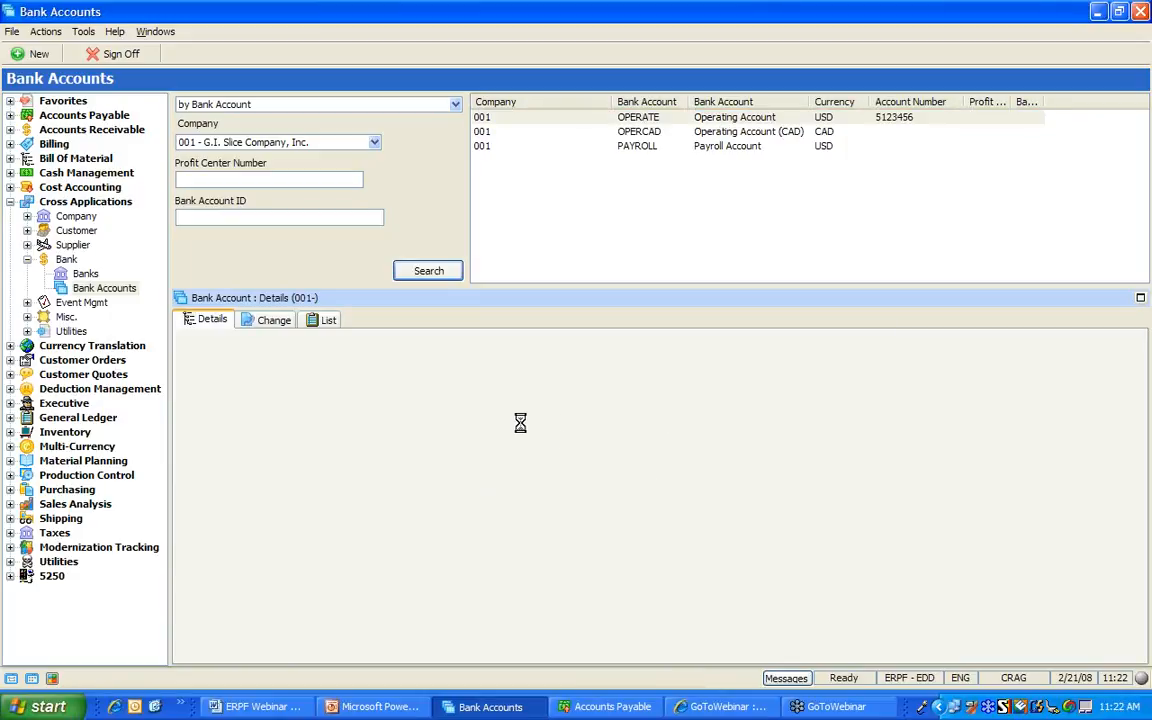
# Append 'xxx' to the Operating Account description and save, then remove it and save again
pyautogui.click(279, 327)
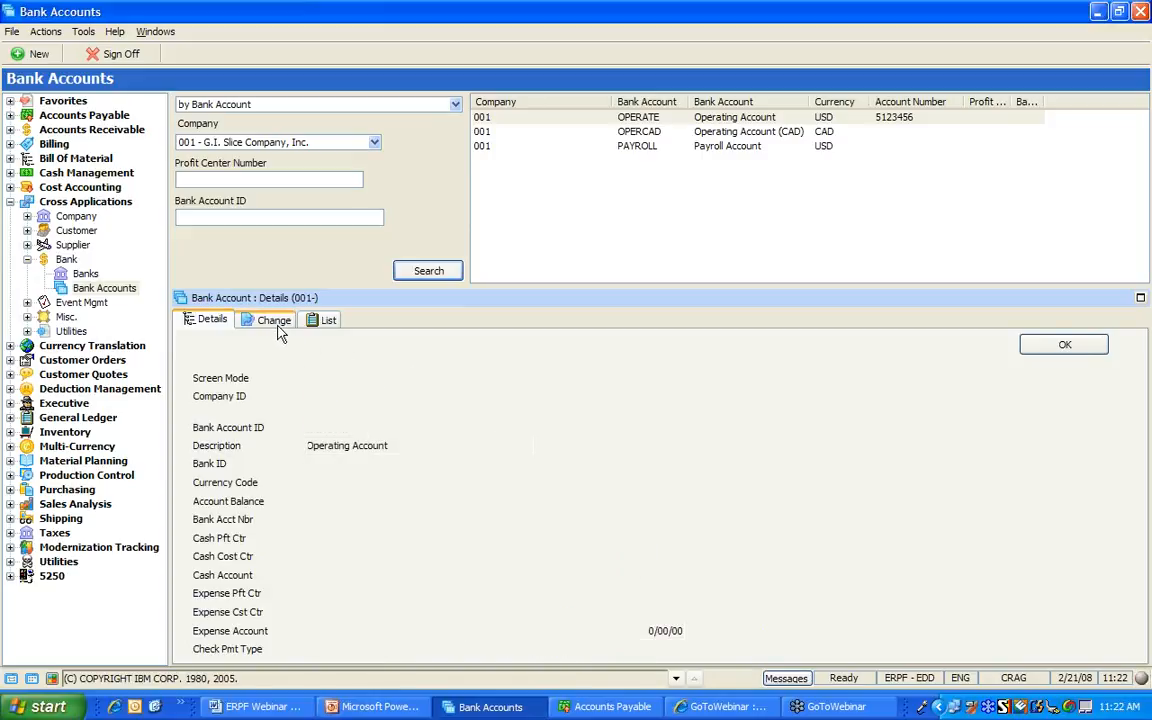
pyautogui.click(490, 445)
pyautogui.write('xxx')
pyautogui.click(1062, 345)
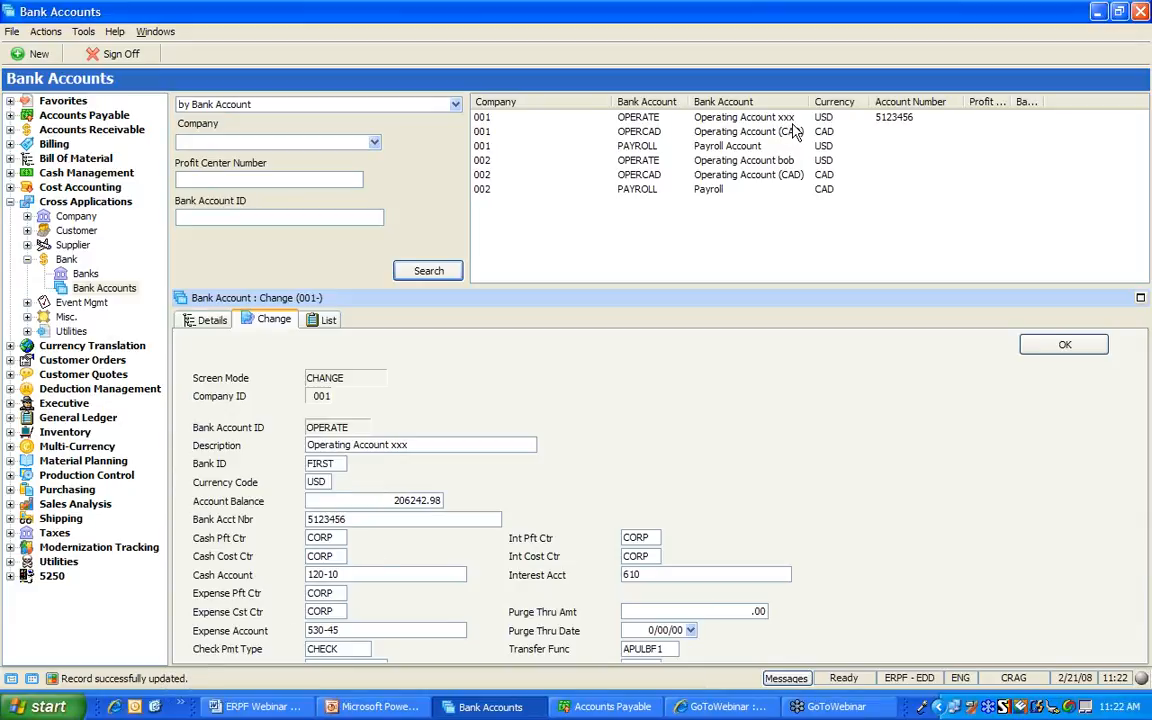
pyautogui.press('End')
pyautogui.press('BackSpace')
pyautogui.press('BackSpace')
pyautogui.press('BackSpace')
pyautogui.press('Return')
# Copy the OPERATE account to a new OPERAT2 'Operating Account 2' record
pyautogui.rightClick(641, 117)
pyautogui.click(665, 148)
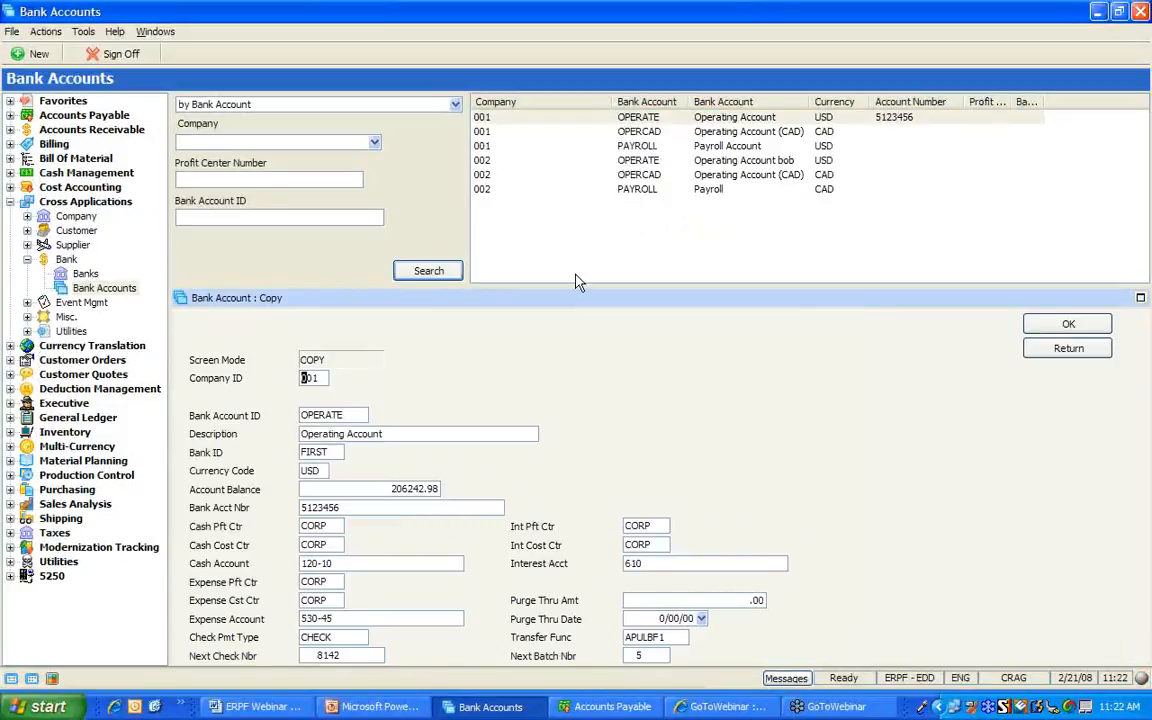
pyautogui.press('Right')
pyautogui.press('Right')
pyautogui.press('Right')
pyautogui.press('Right')
pyautogui.press('Right')
pyautogui.press('Right')
pyautogui.write('242')
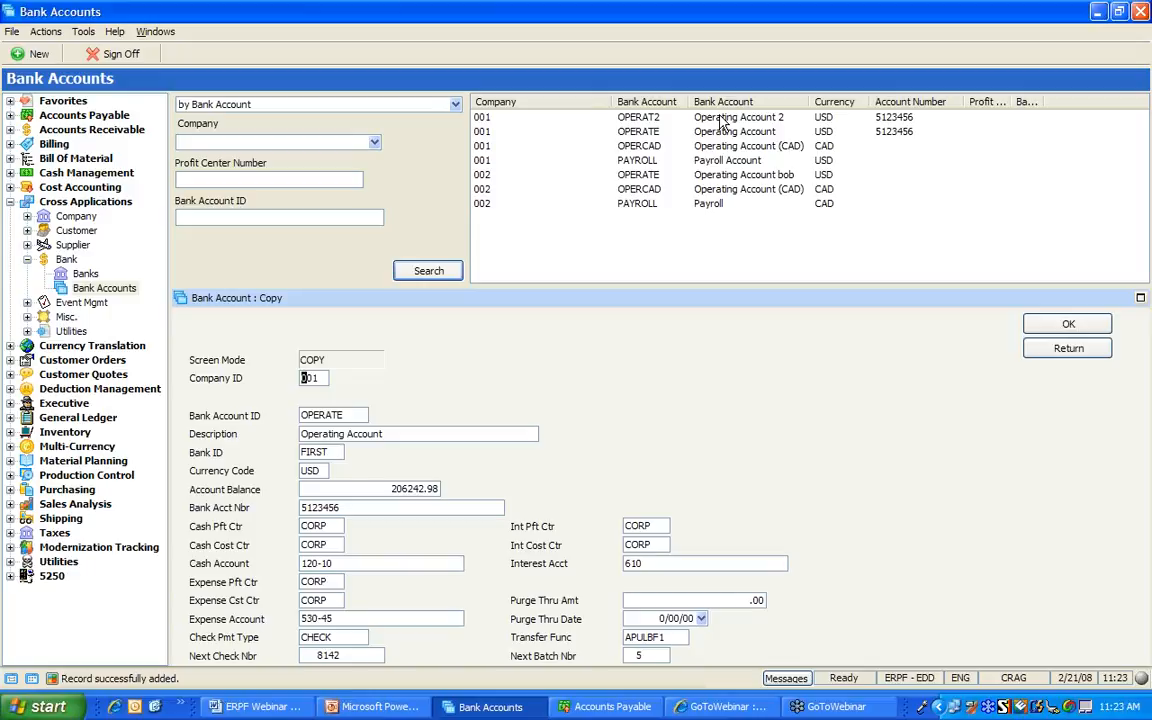
# Select OPERAT2 and request its deletion
pyautogui.click(722, 119)
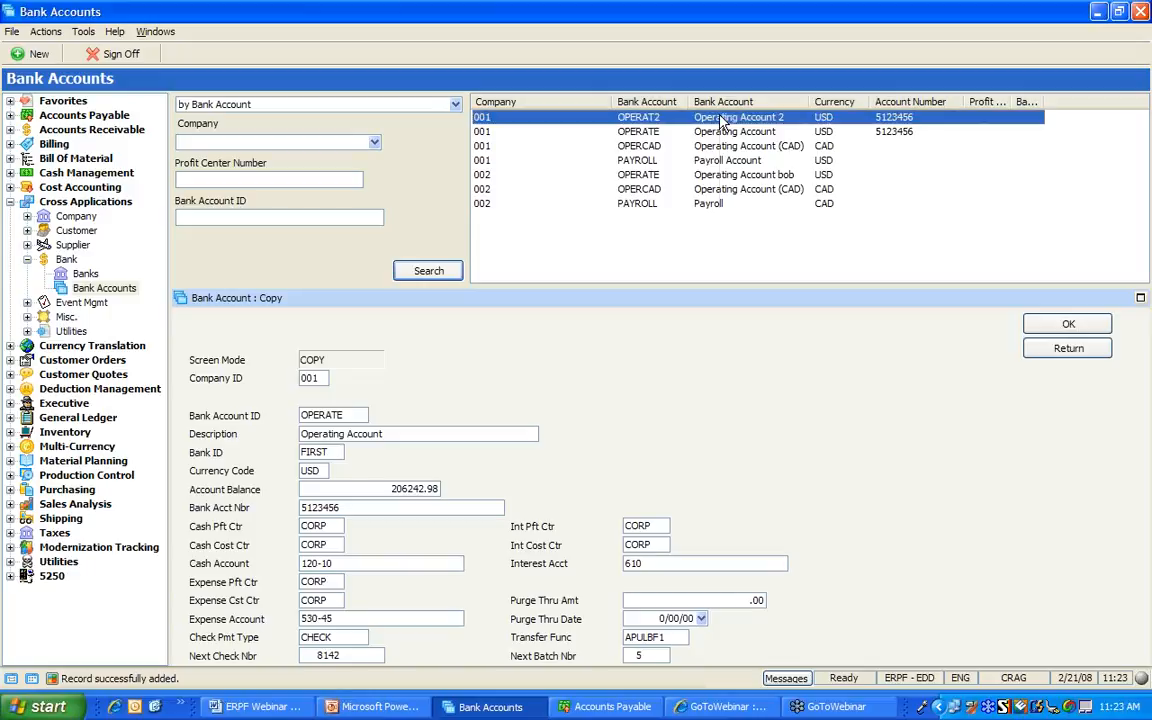
pyautogui.rightClick(722, 119)
pyautogui.click(764, 162)
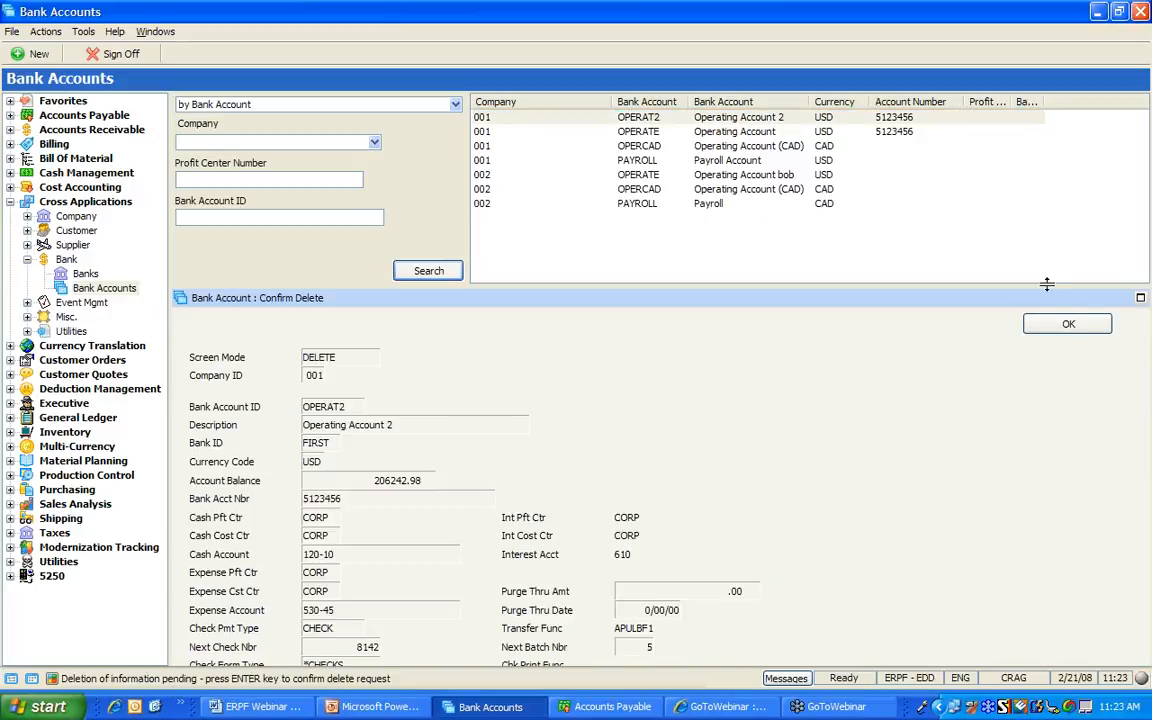
# Confirm the OPERAT2 deletion and run a by-Currency bank account search with CAD entered
pyautogui.click(1067, 325)
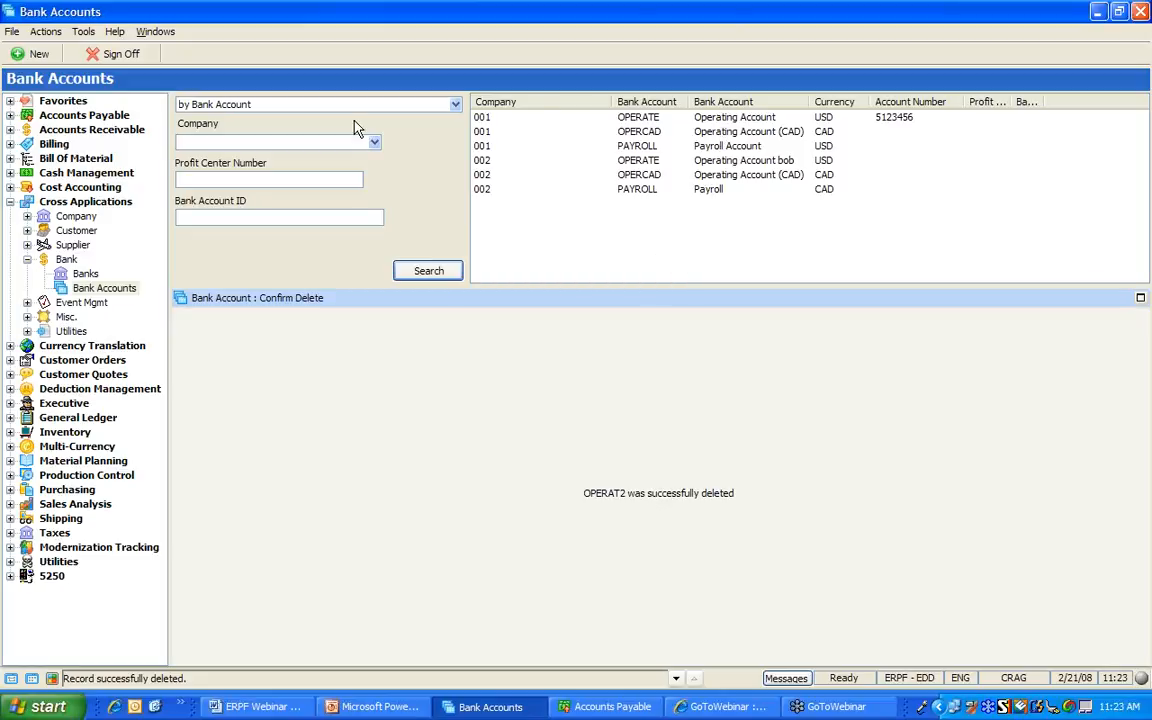
pyautogui.click(455, 107)
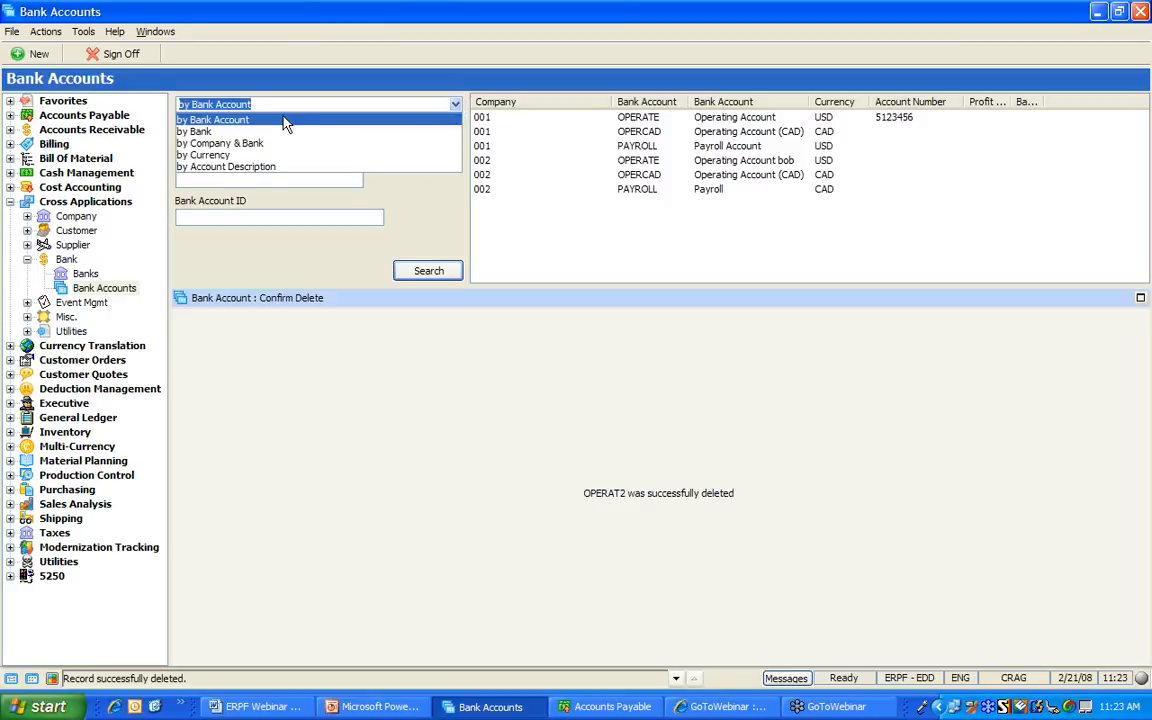
pyautogui.click(243, 157)
pyautogui.click(239, 145)
pyautogui.write('CAD')
pyautogui.press('Return')
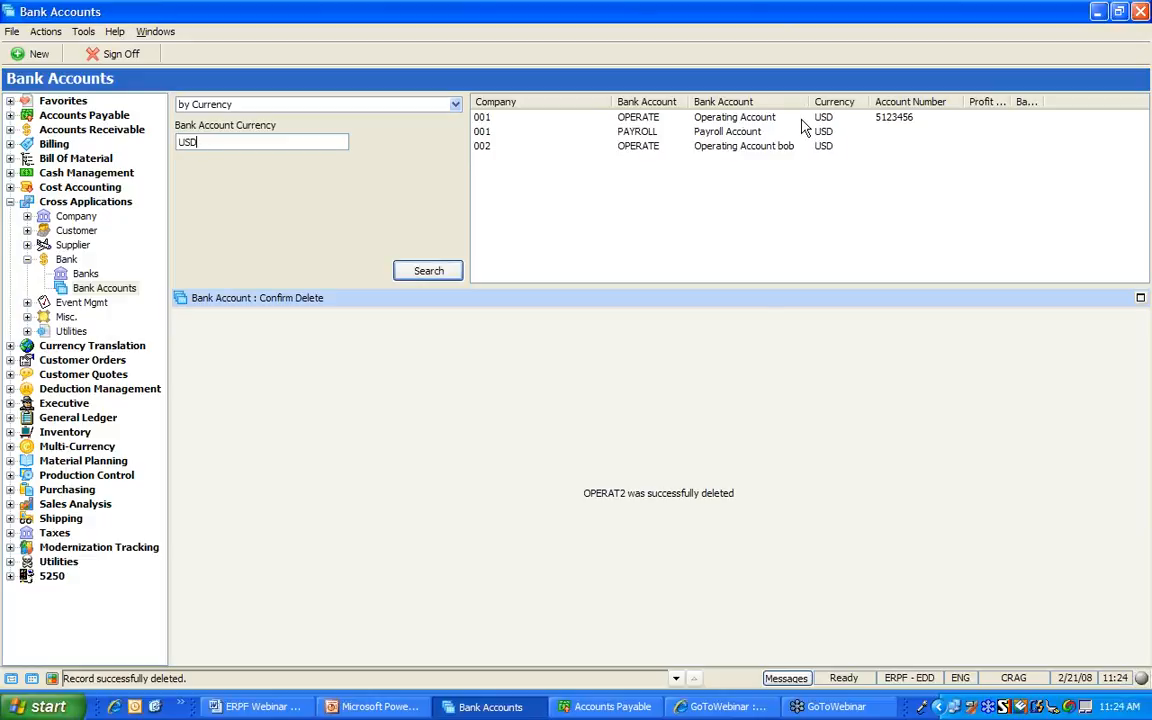
# Keep the by-Currency search, expand Misc., and open States/Provinces maintenance
pyautogui.click(455, 104)
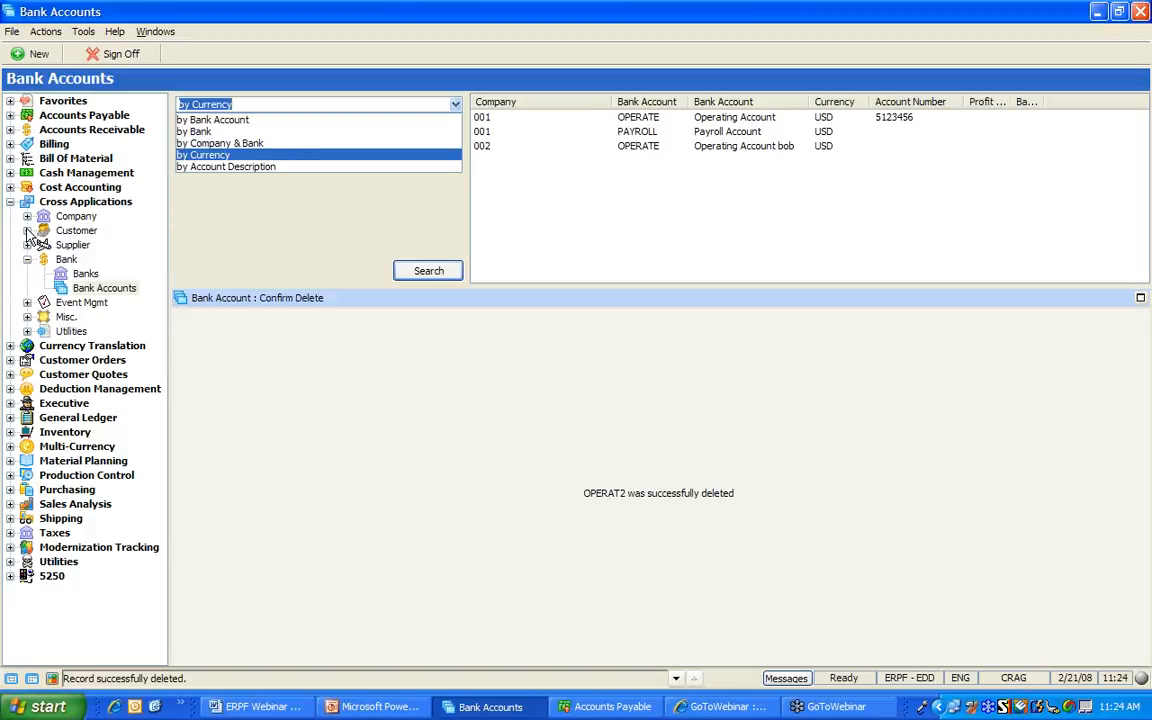
pyautogui.click(27, 260)
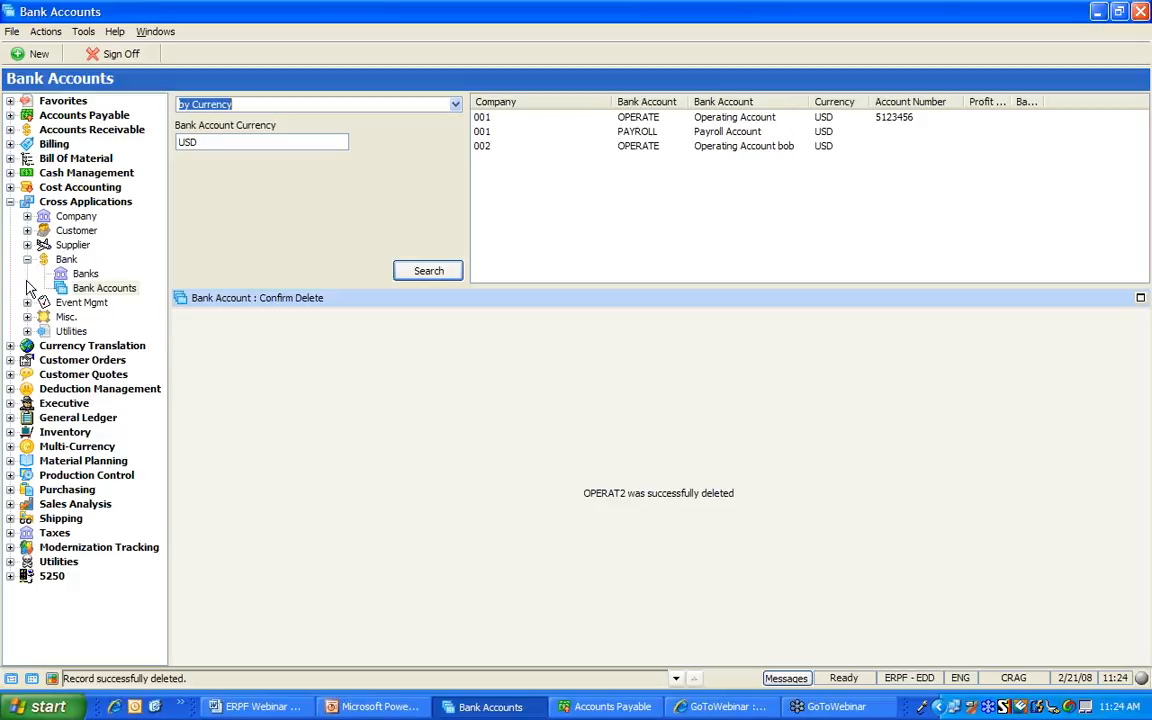
pyautogui.click(27, 317)
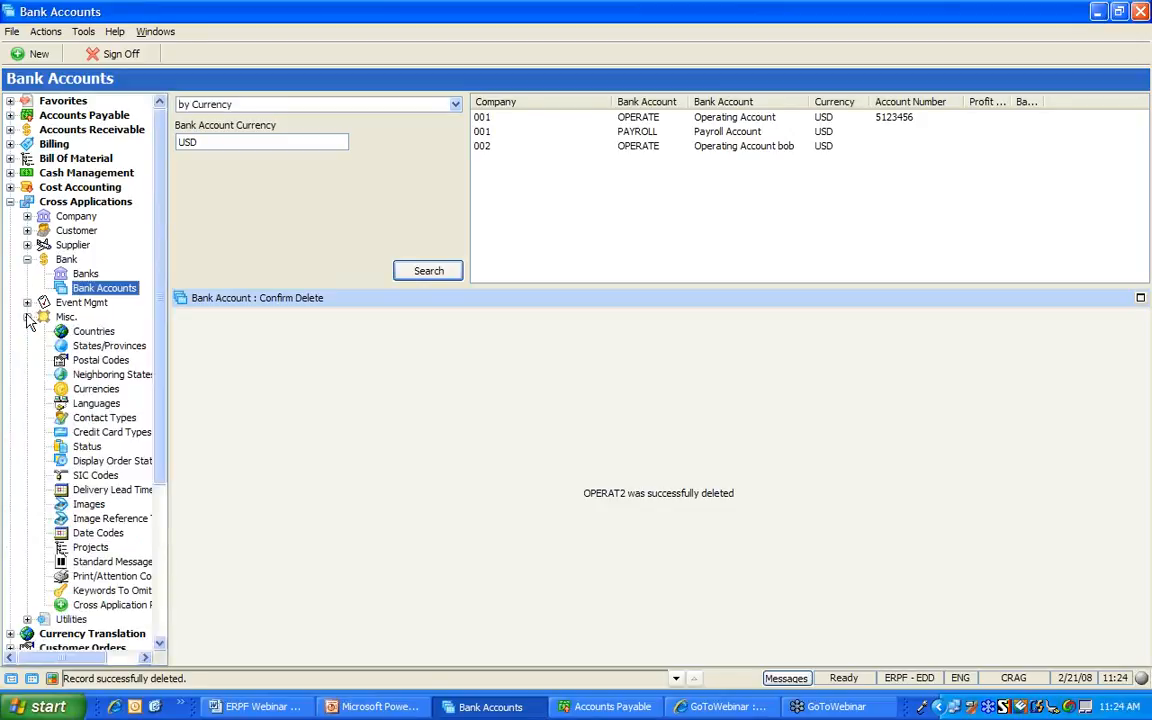
pyautogui.click(85, 347)
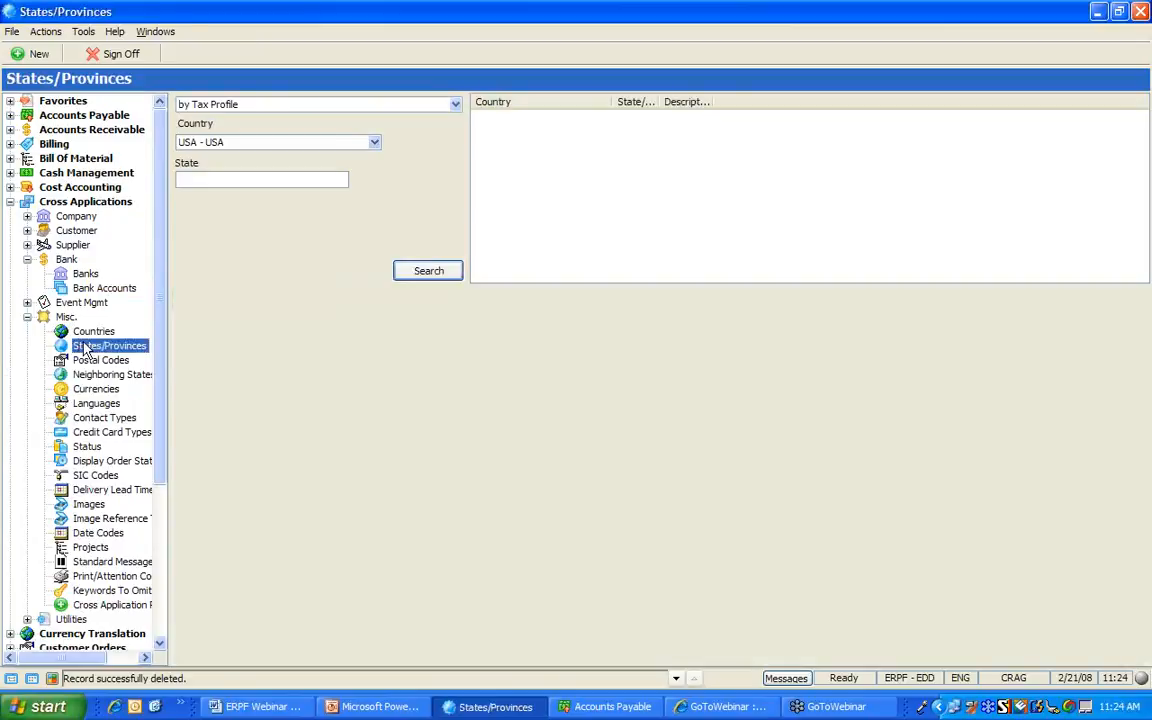
# List the USA states, widen the State/Province and Description columns, and edit Delaware
pyautogui.click(416, 274)
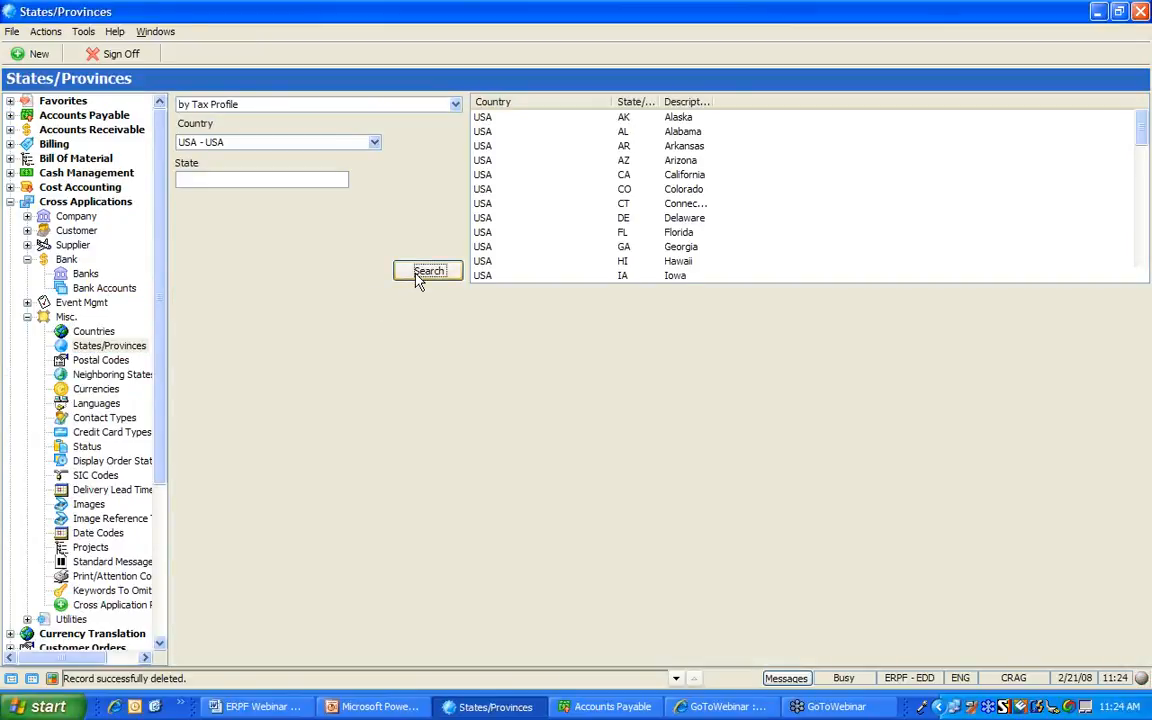
pyautogui.moveTo(661, 101); pyautogui.dragTo(812, 99)
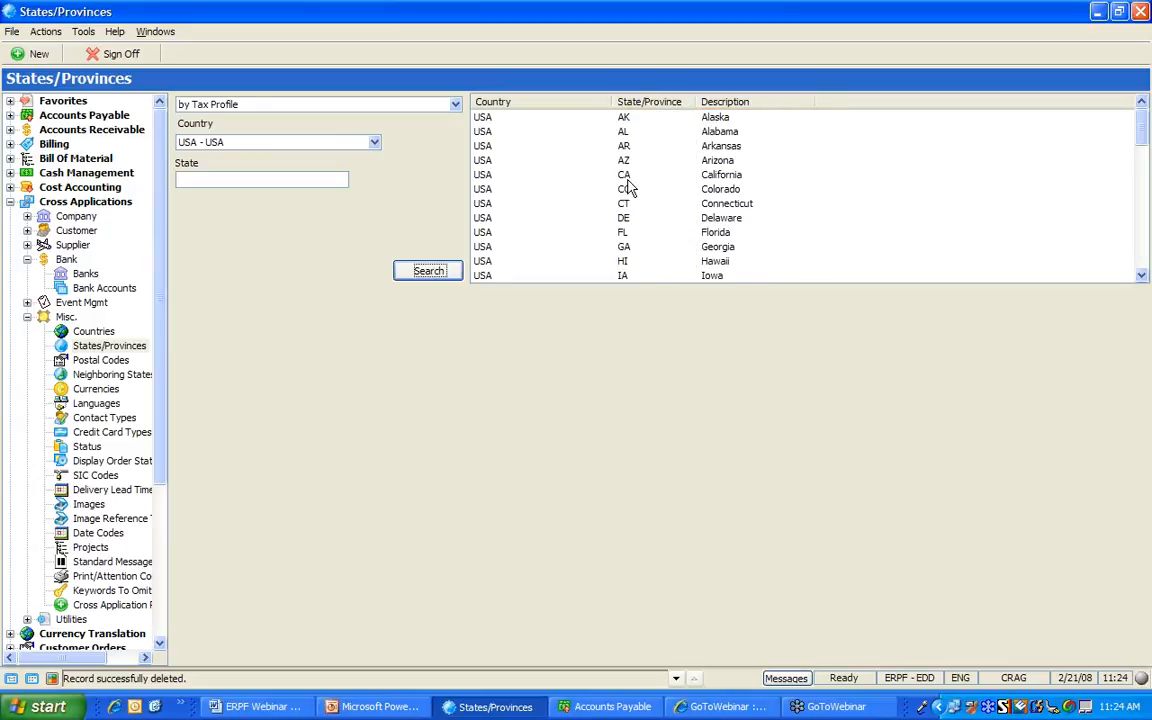
pyautogui.click(625, 216)
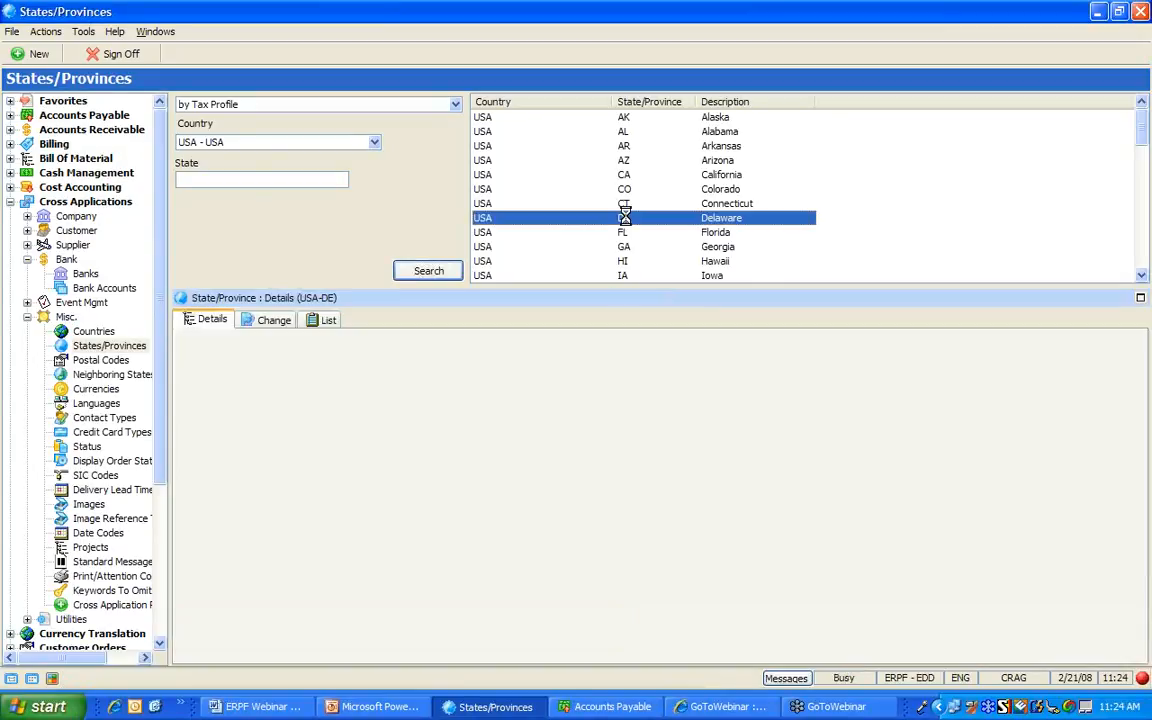
pyautogui.click(265, 322)
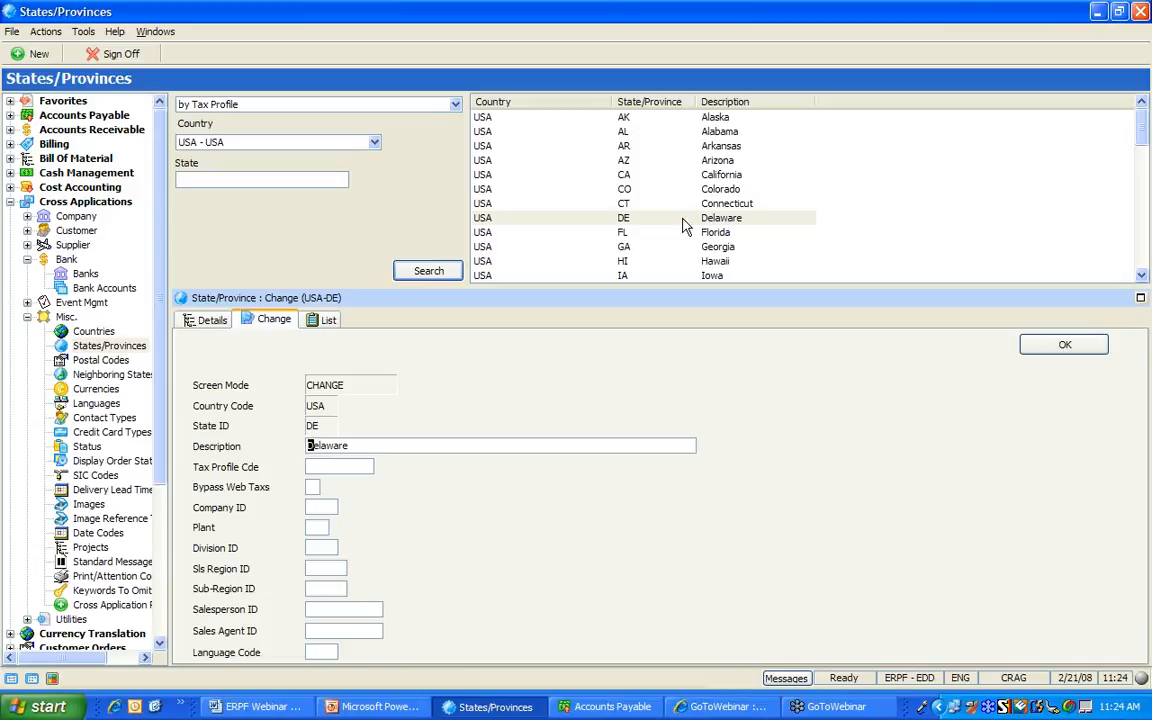
# Dismiss California's record actions menu, then collapse the Bank and Misc branches
pyautogui.click(714, 179)
pyautogui.rightClick(716, 180)
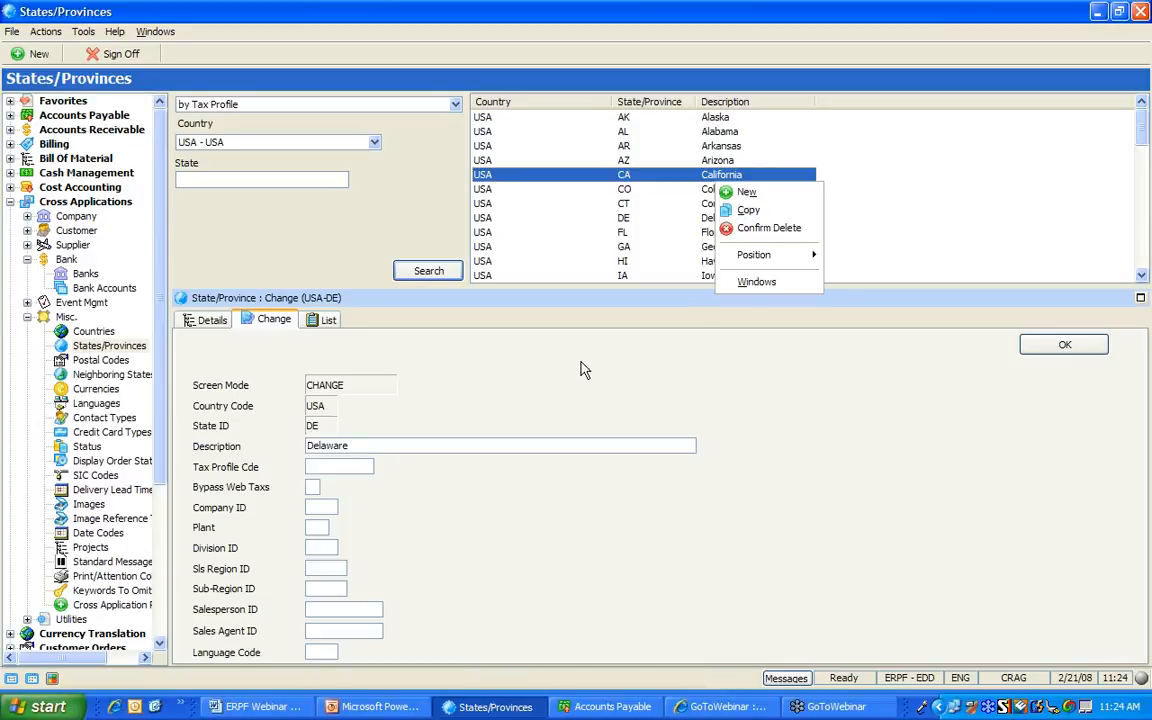
pyautogui.click(545, 378)
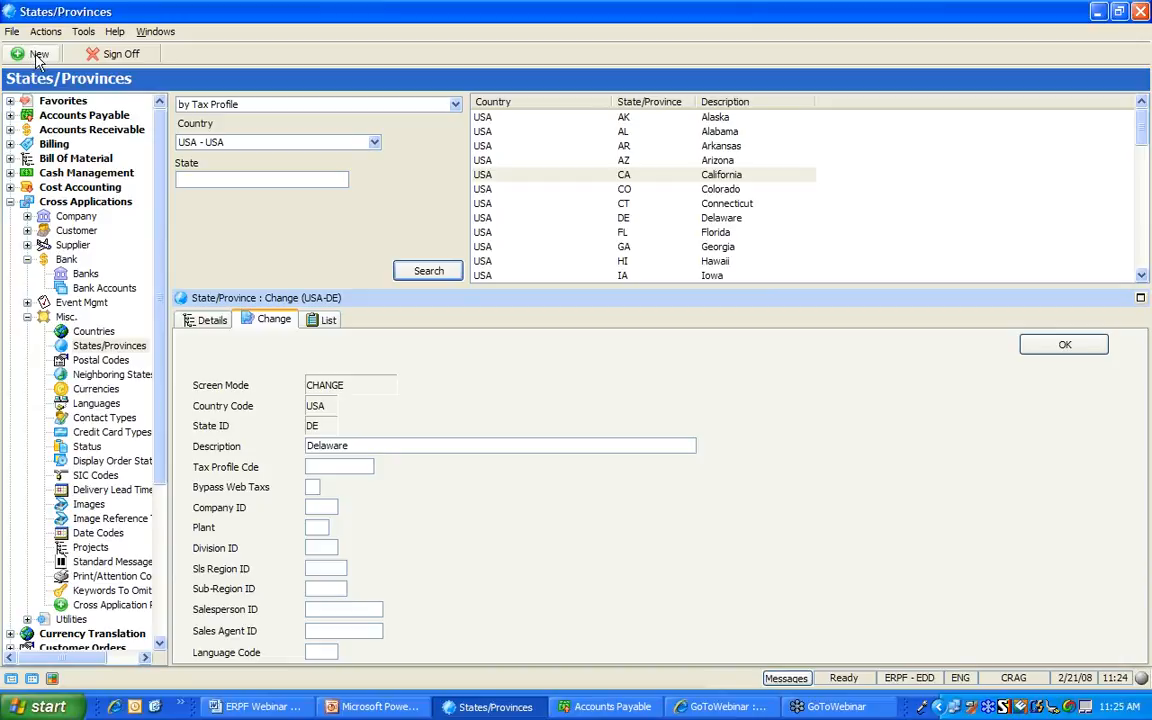
pyautogui.click(27, 259)
pyautogui.click(27, 288)
pyautogui.click(10, 201)
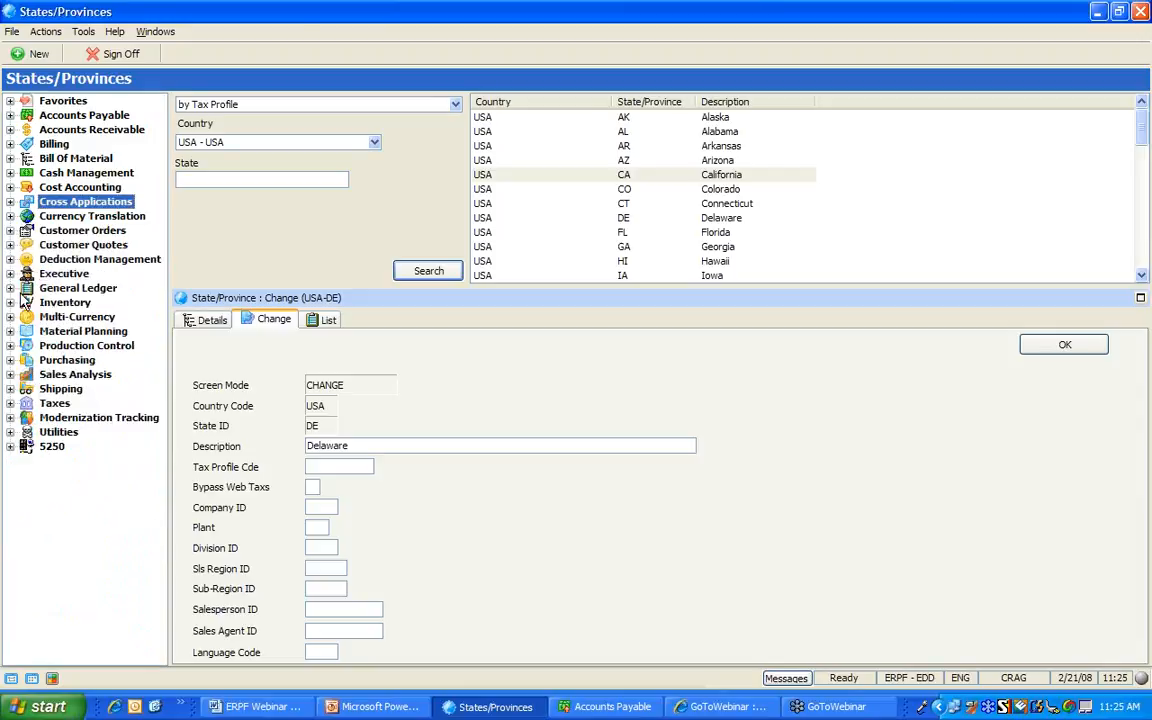
pyautogui.click(10, 230)
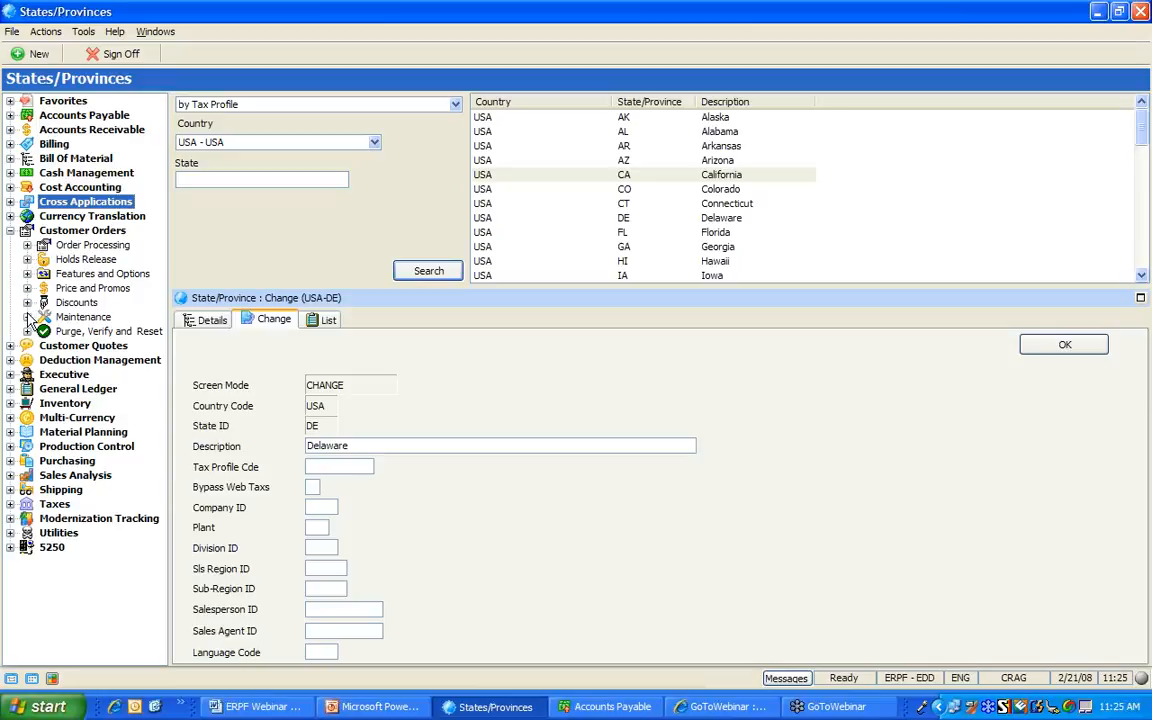
pyautogui.click(27, 316)
pyautogui.click(90, 331)
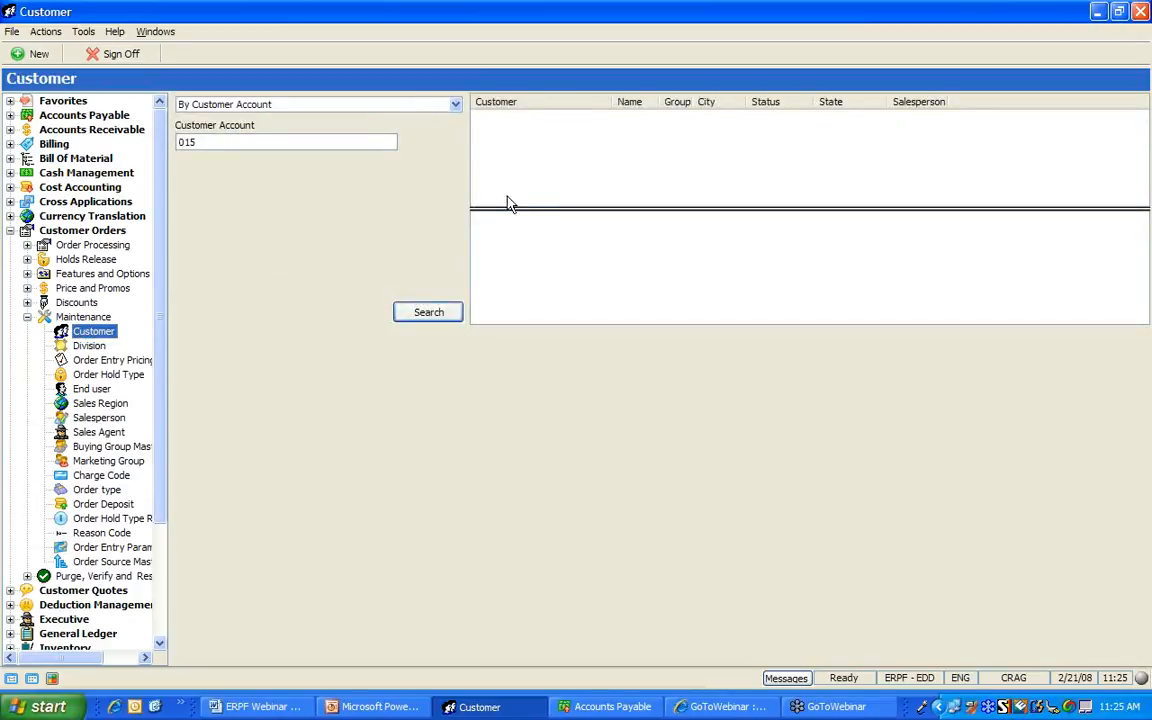
pyautogui.click(428, 313)
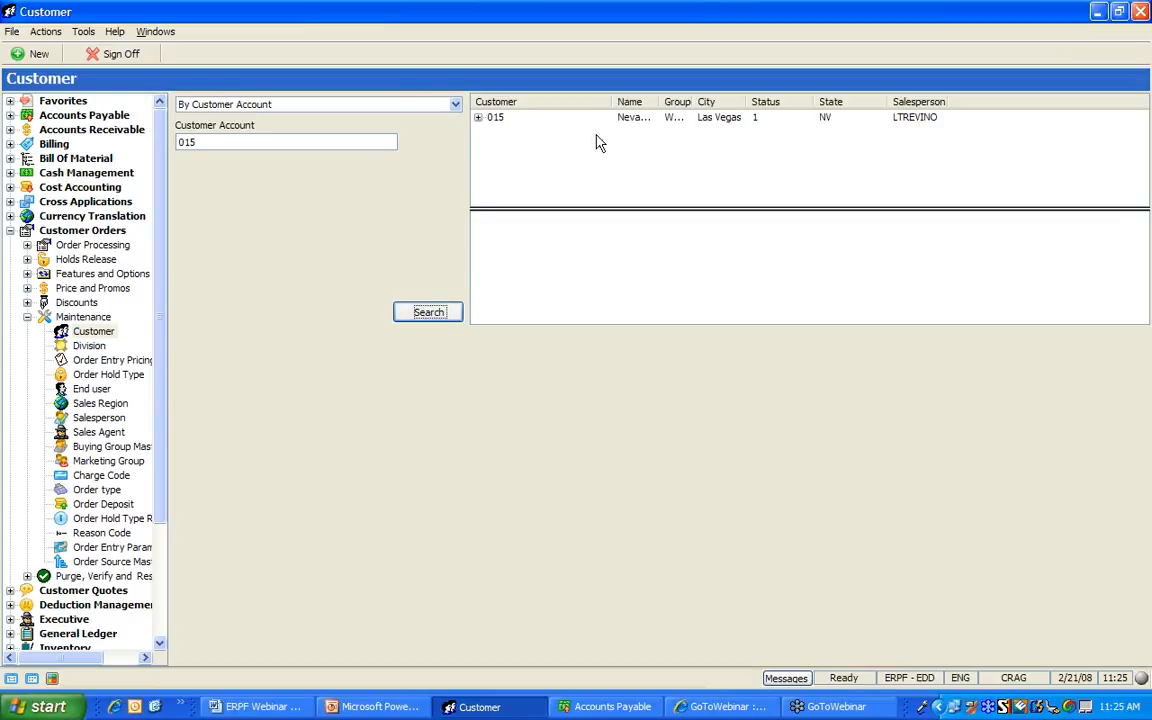
# Widen the Name column, move State beside City, and put the customer into change mode
pyautogui.moveTo(660, 98); pyautogui.dragTo(750, 103)
pyautogui.moveTo(861, 103); pyautogui.dragTo(731, 97)
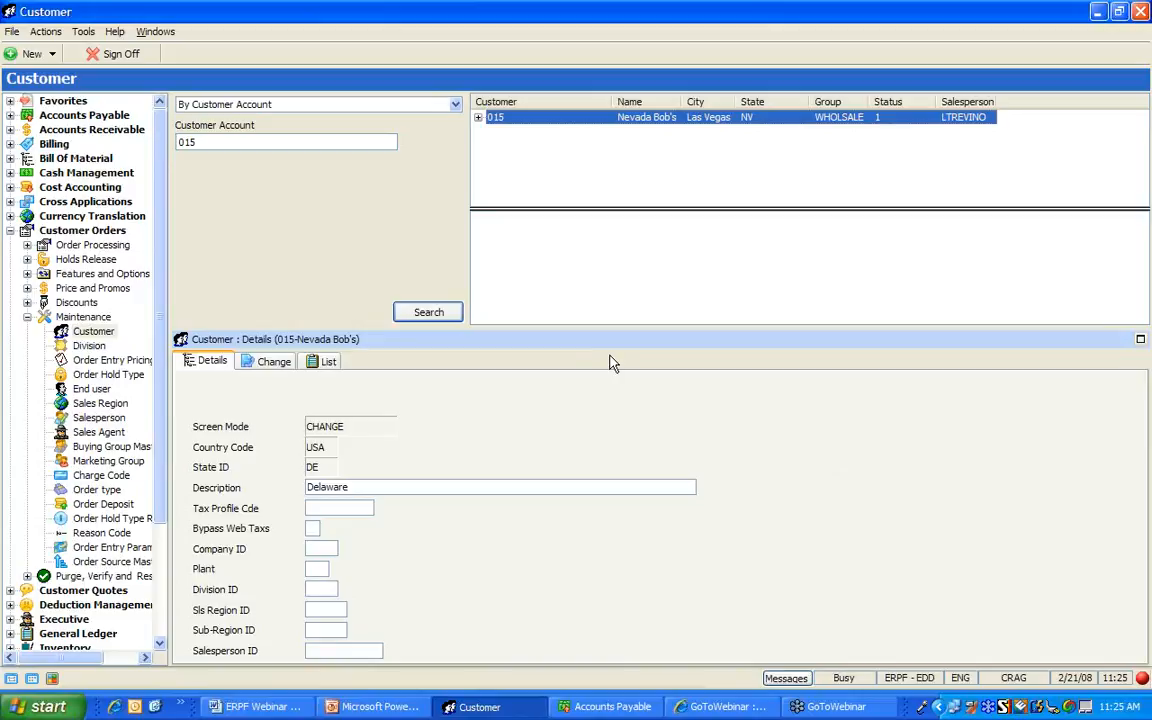
pyautogui.click(266, 361)
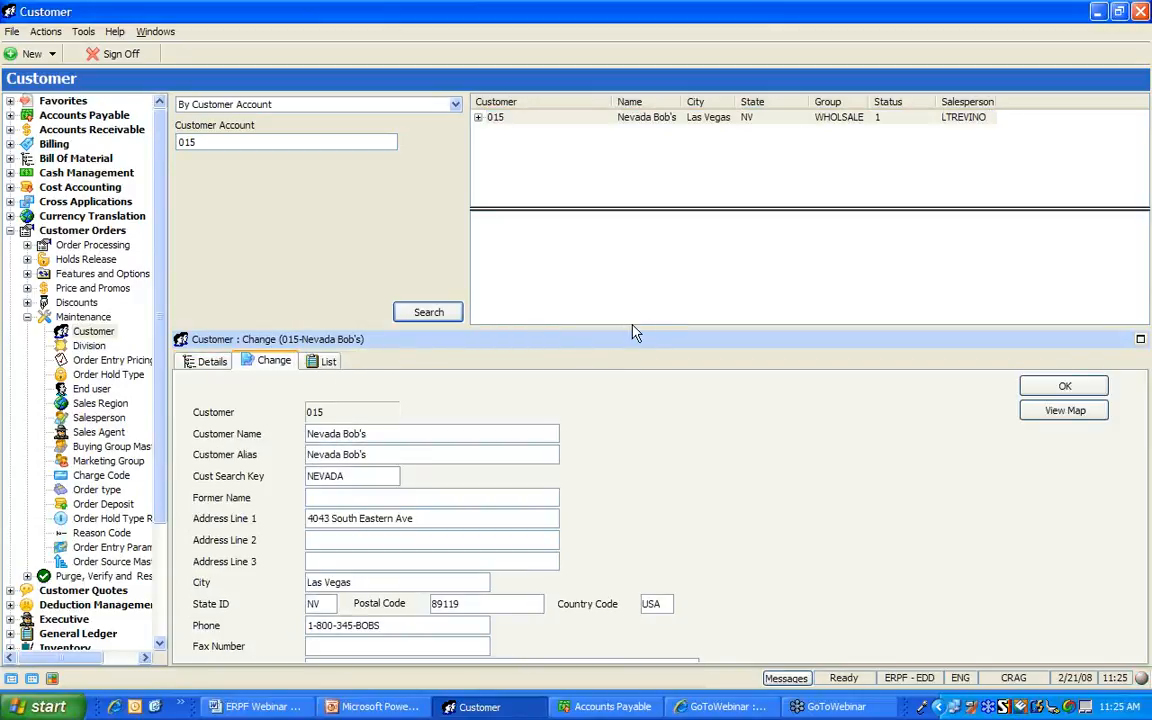
pyautogui.moveTo(635, 326)
pyautogui.mouseDown()
pyautogui.moveTo(638, 216)
pyautogui.moveTo(646, 312)
pyautogui.mouseUp()
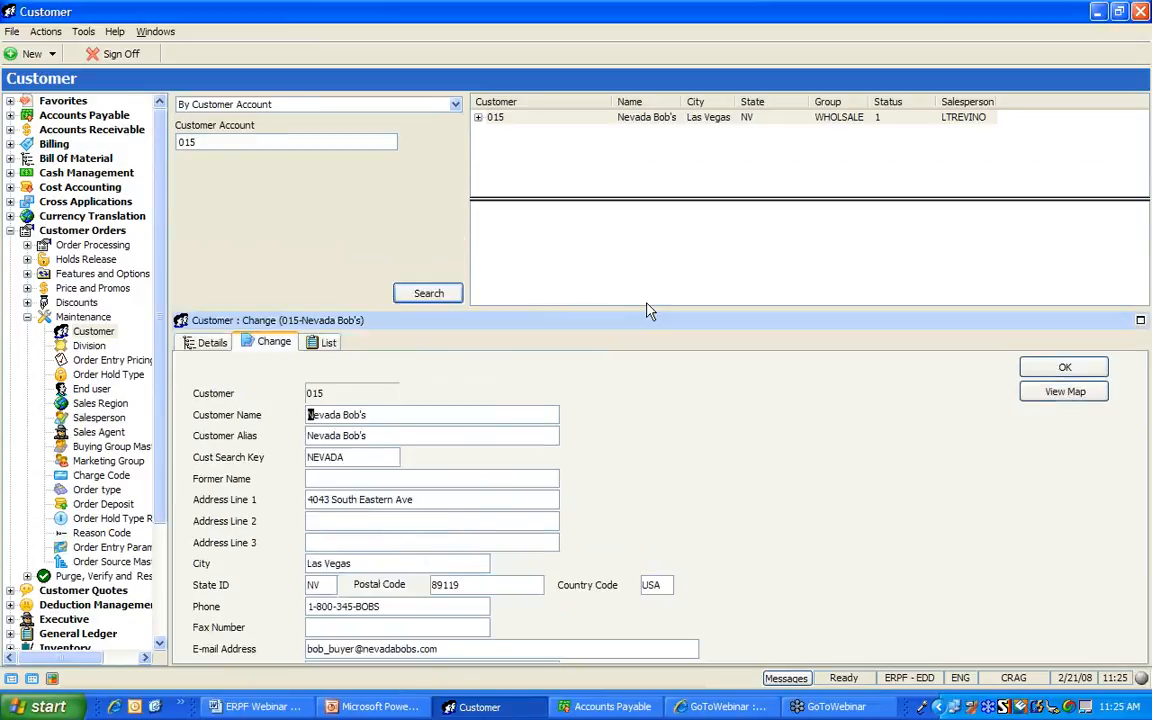
# Expand the Nevada Bob's customer entry and its Bill-to branch
pyautogui.click(478, 119)
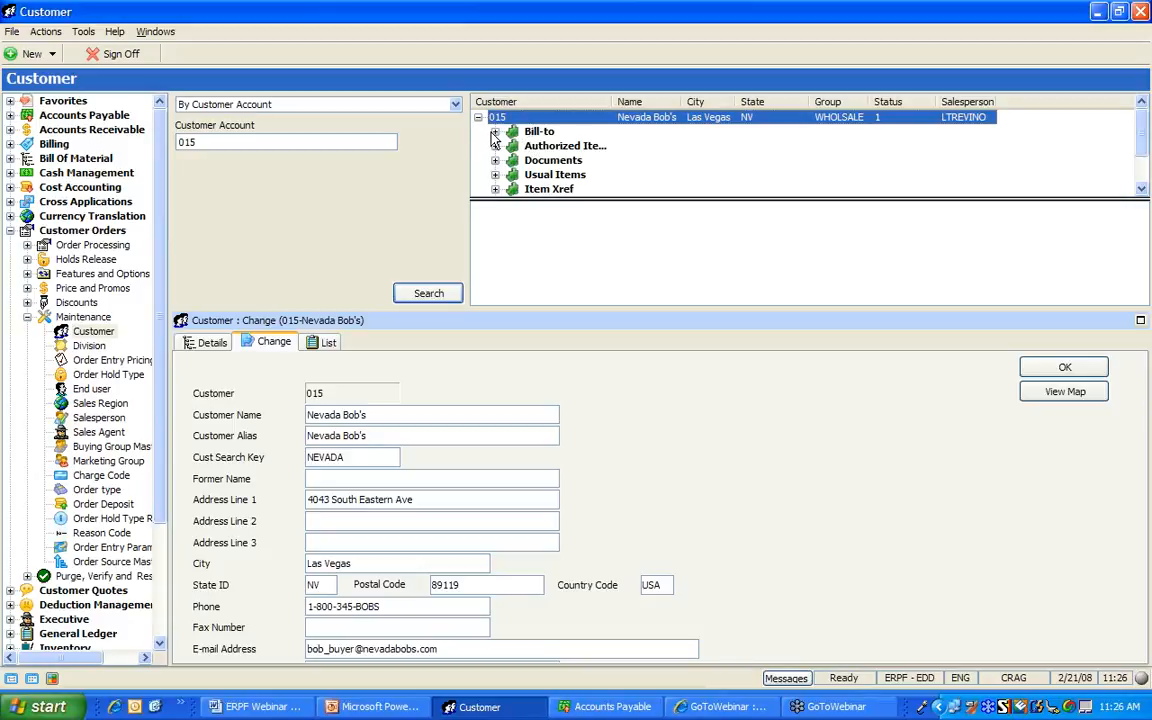
pyautogui.click(495, 132)
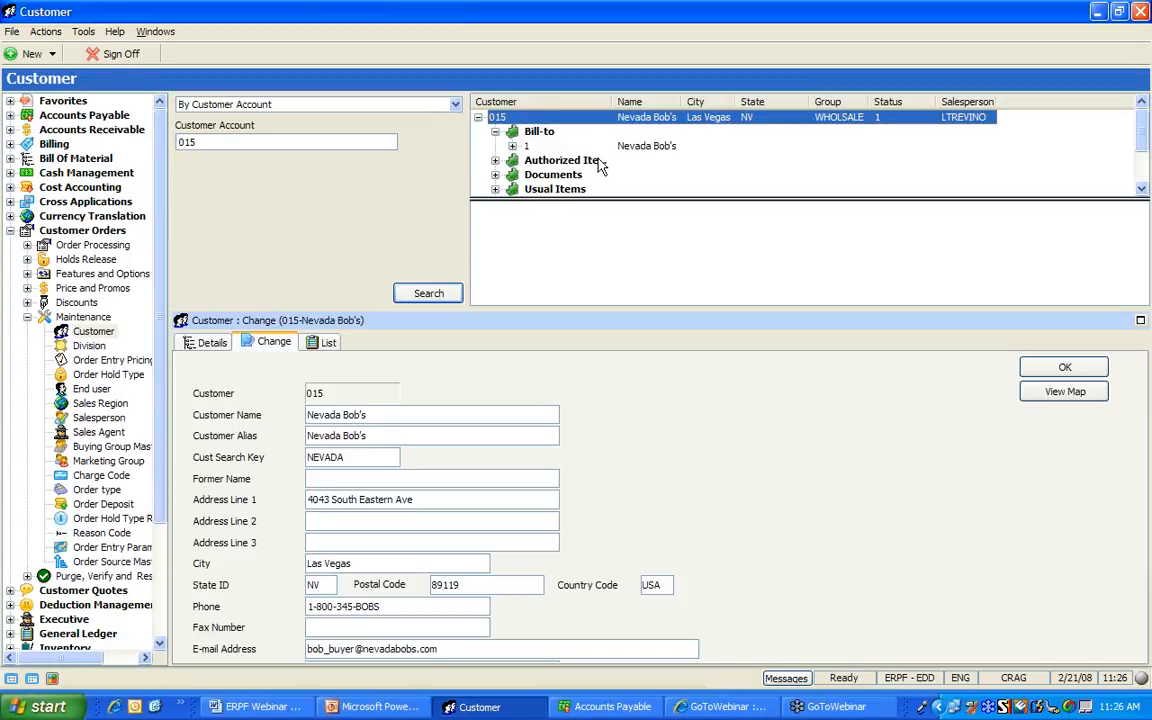
pyautogui.click(1141, 192)
pyautogui.click(1142, 192)
# Expand Ship-To and display ship-to 2, Nevada Bob's Madison, in the details panel
pyautogui.click(1142, 192)
pyautogui.click(1142, 192)
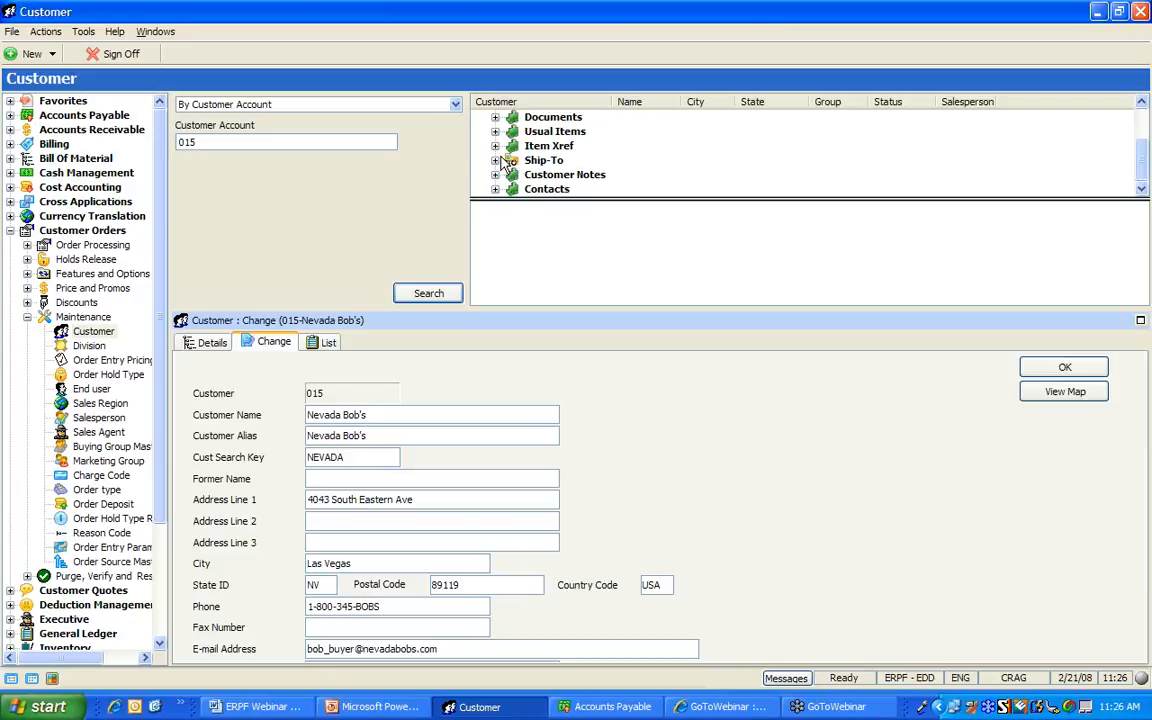
pyautogui.click(495, 161)
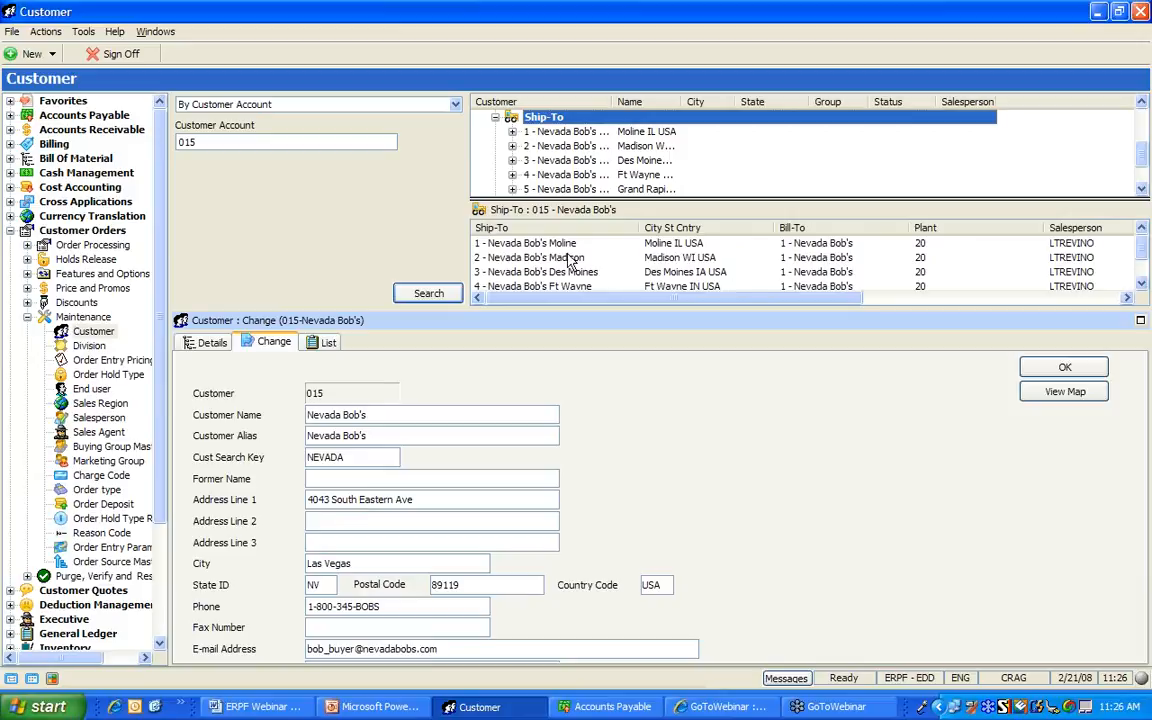
pyautogui.doubleClick(692, 261)
pyautogui.click(692, 262)
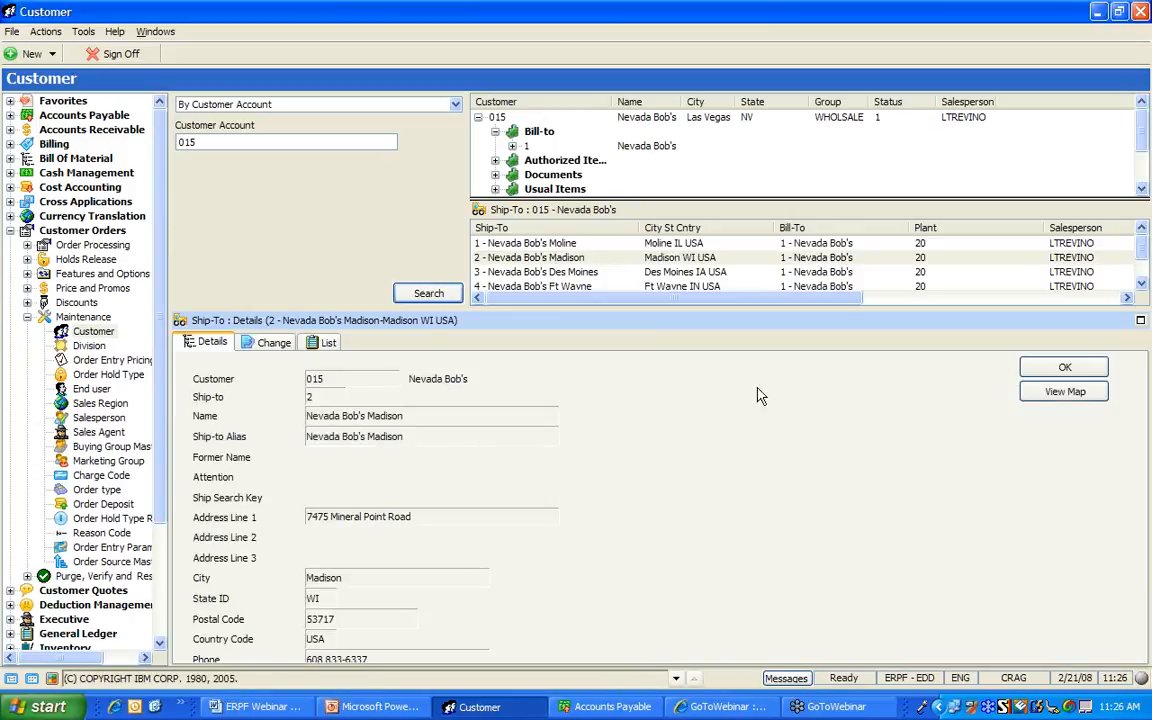
pyautogui.click(285, 338)
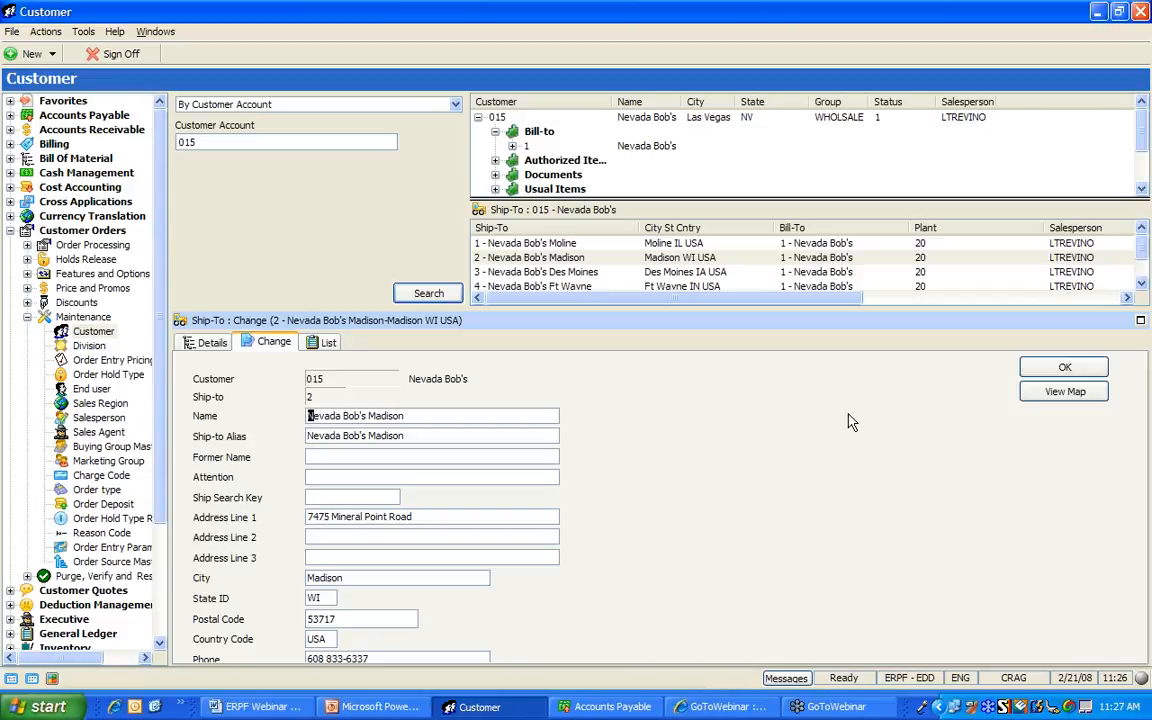
pyautogui.click(1043, 394)
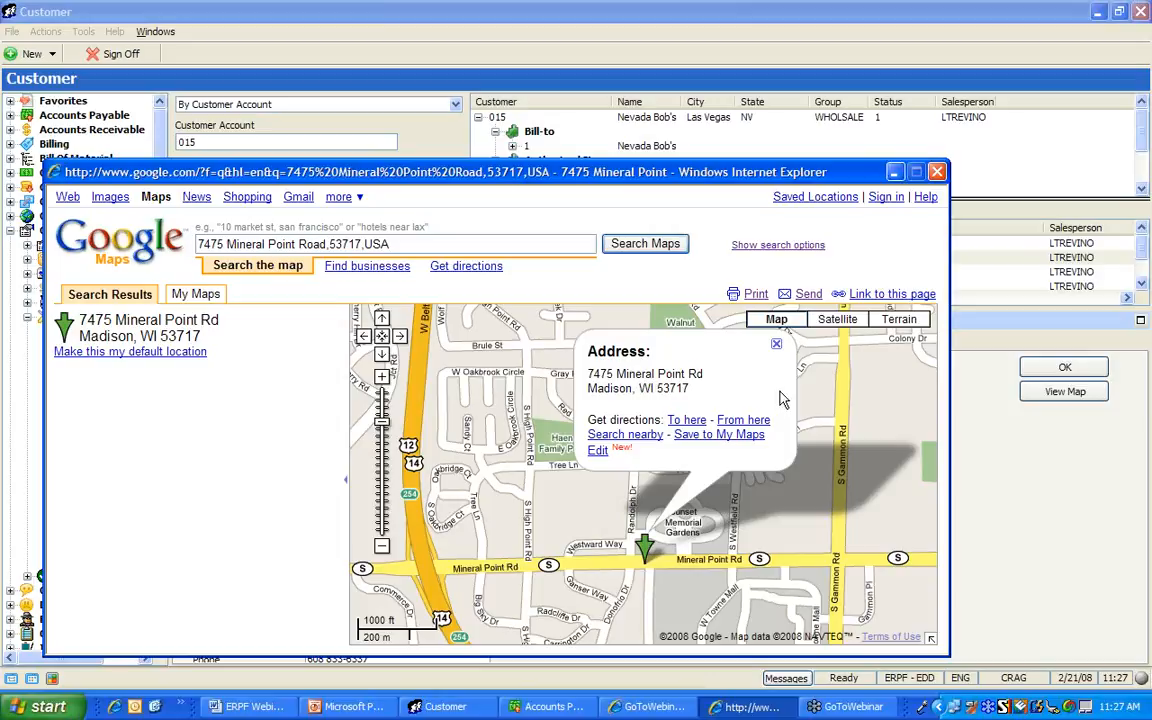
pyautogui.click(937, 172)
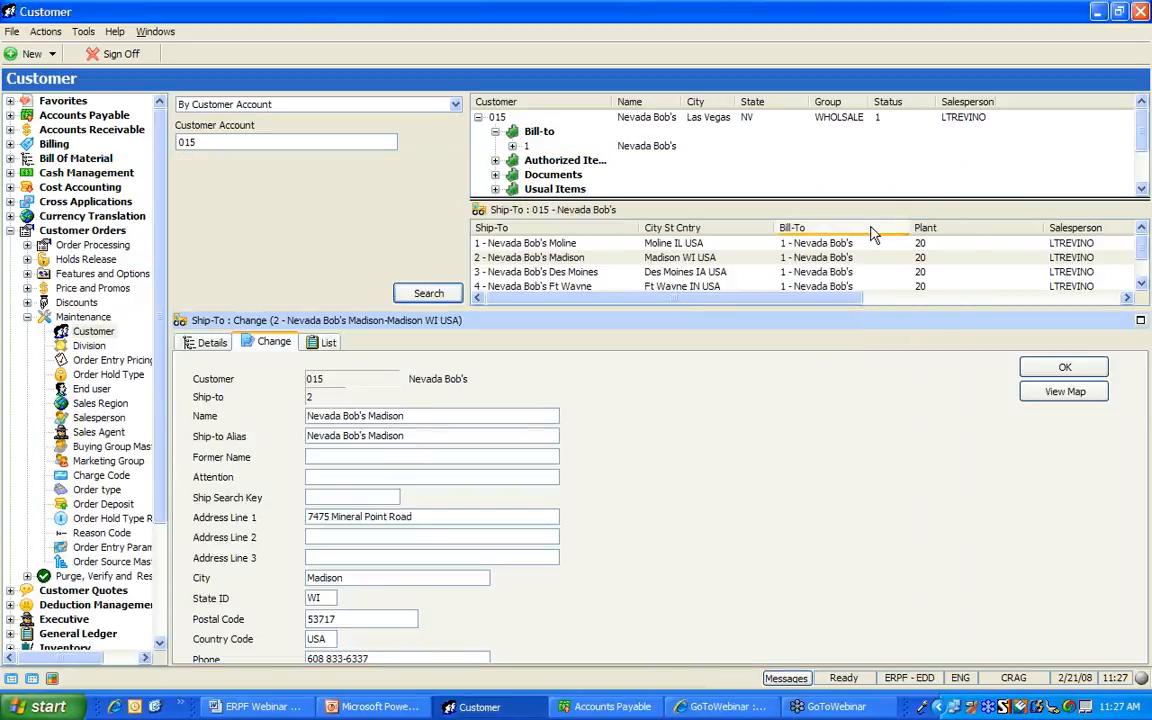
# Collapse Maintenance and Customer Orders, toggle the navigation pane, and drag the splitter left
pyautogui.click(27, 316)
pyautogui.click(10, 230)
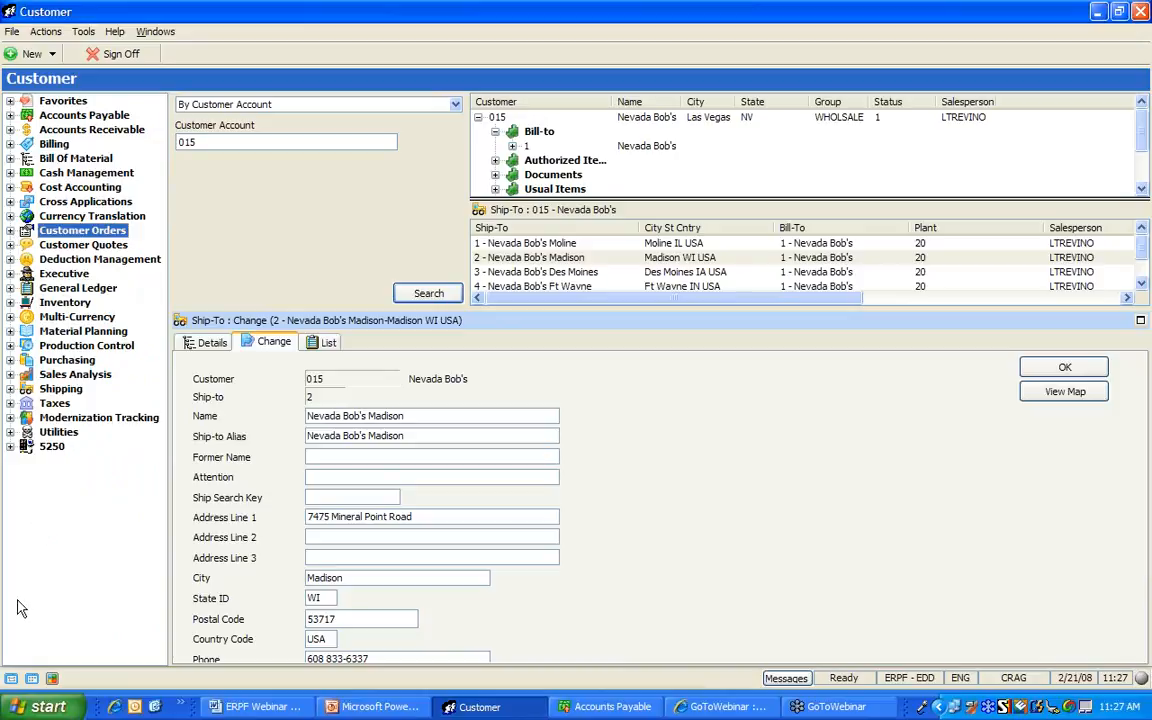
pyautogui.click(51, 679)
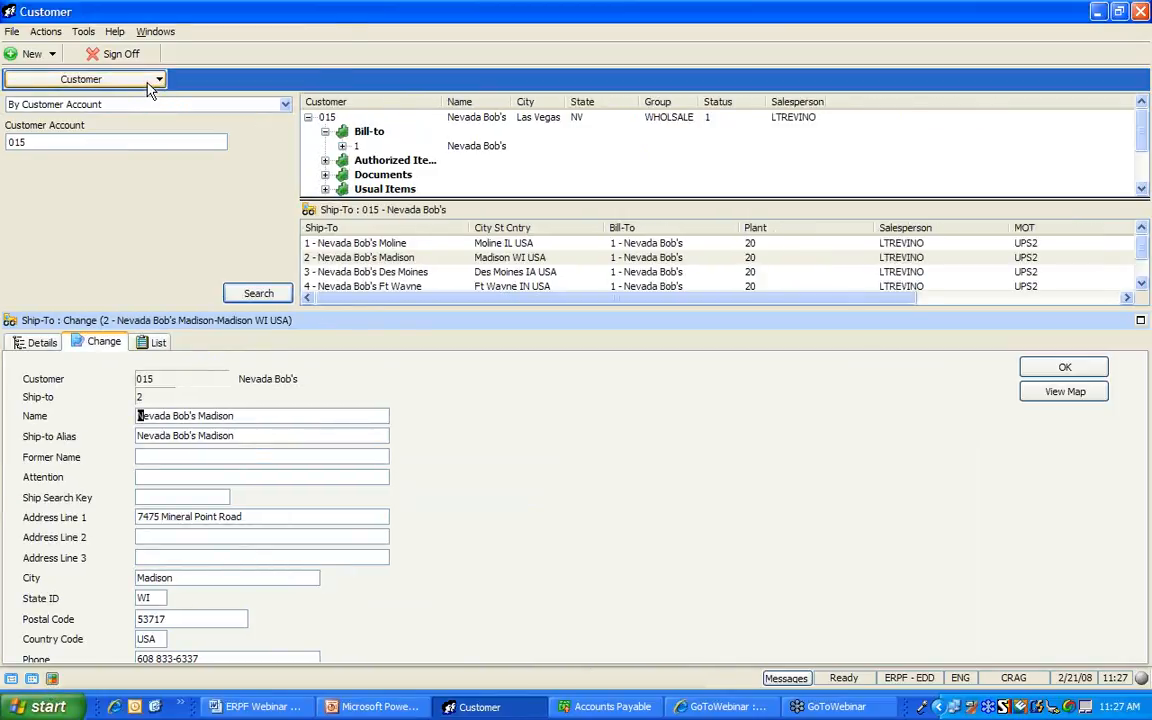
pyautogui.click(11, 679)
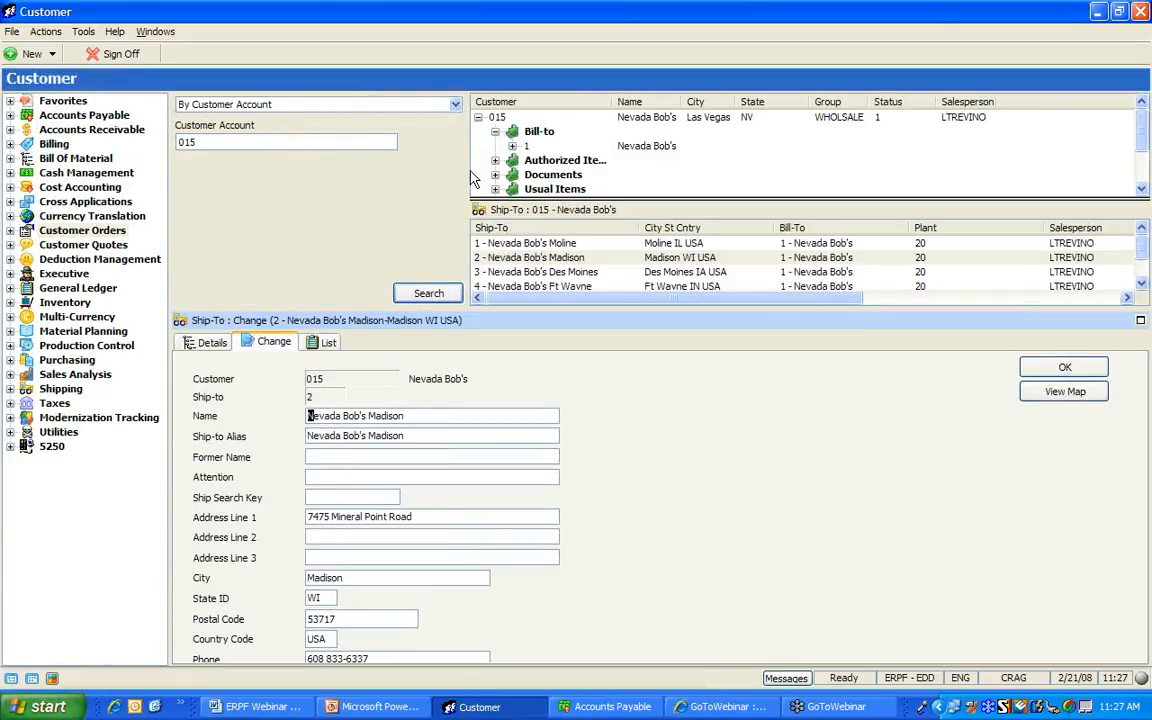
pyautogui.moveTo(468, 171); pyautogui.dragTo(403, 172)
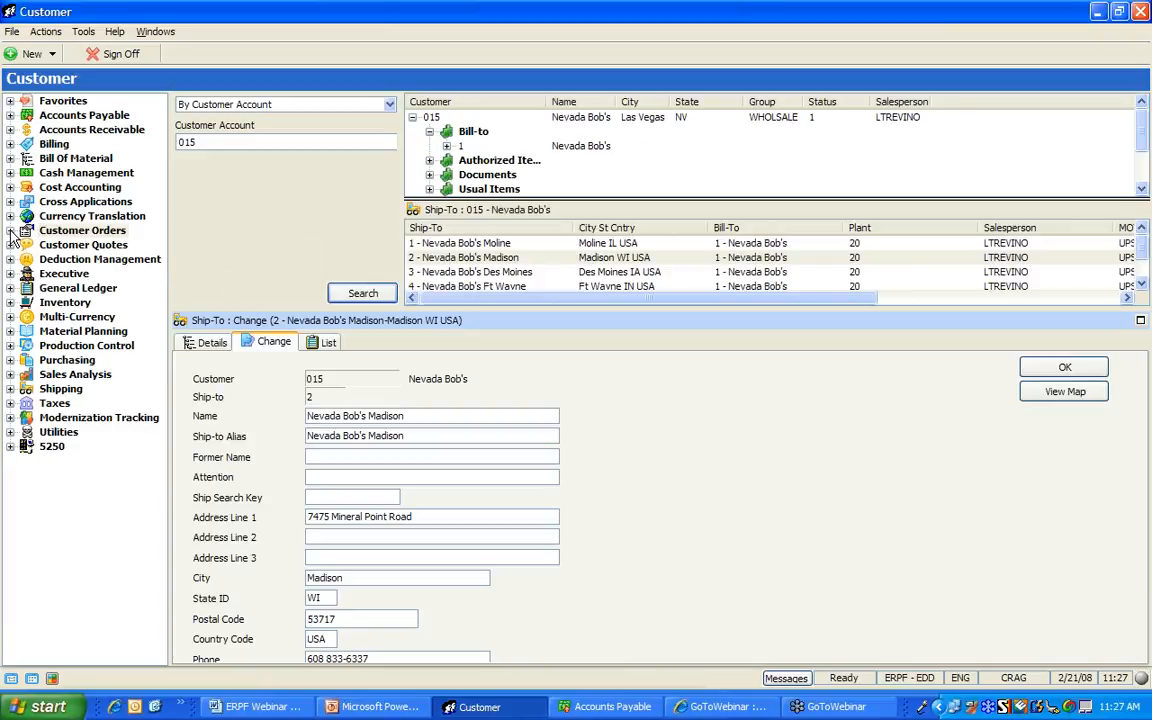
# Open Order Entry under Customer Orders > Order Processing, showing the Nevada Bob's Grand Rapids order header
pyautogui.click(11, 230)
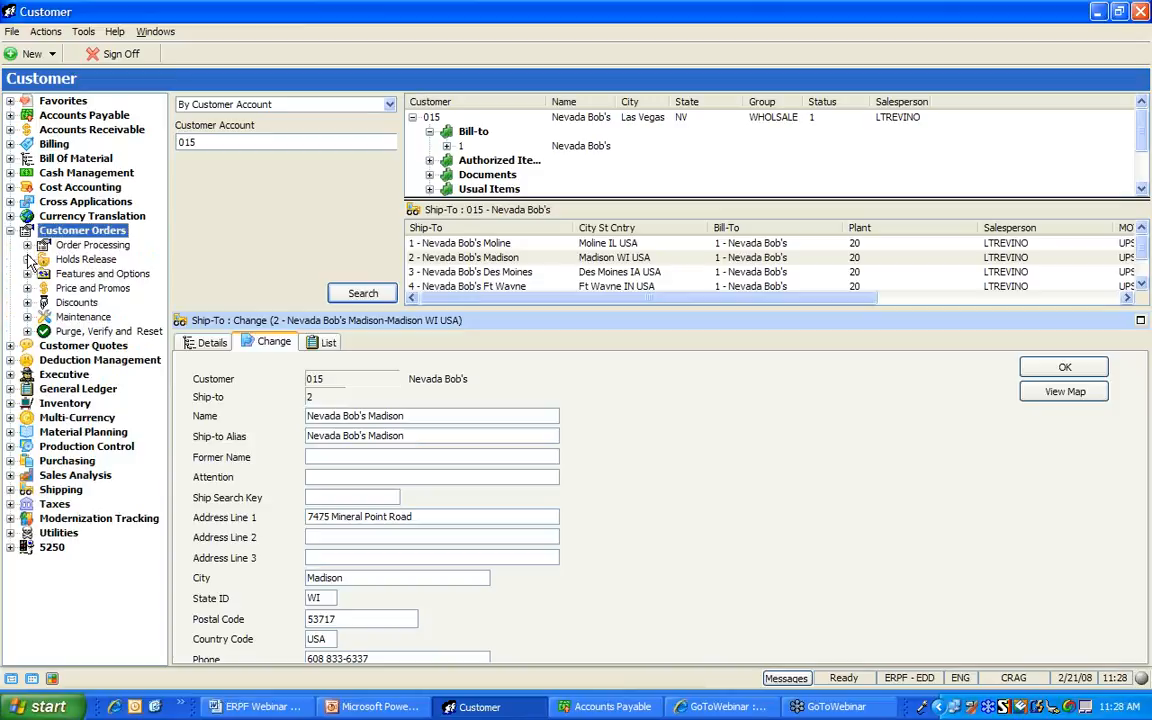
pyautogui.click(27, 245)
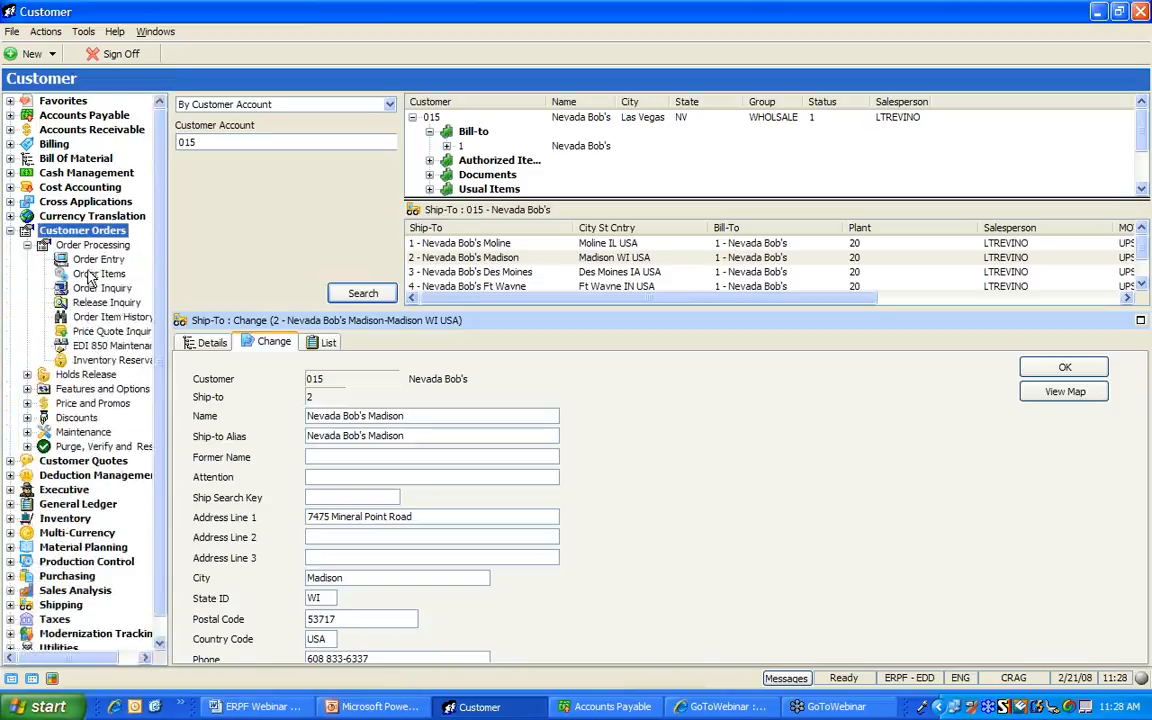
pyautogui.click(86, 260)
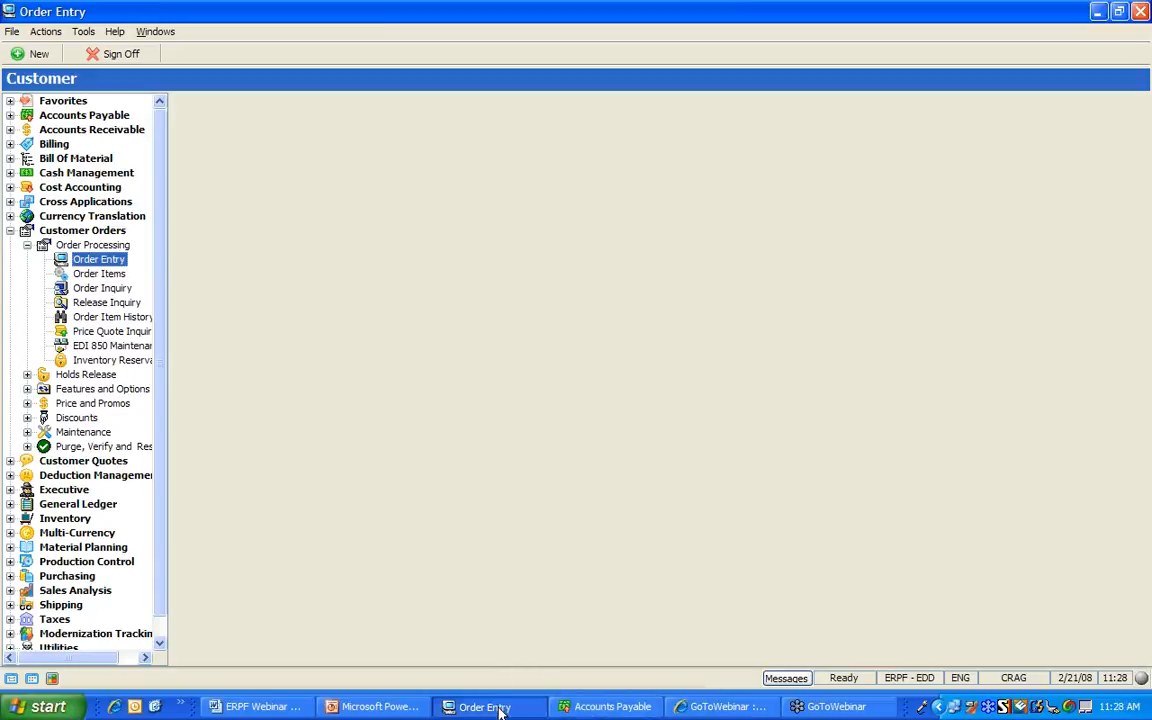
pyautogui.click(592, 706)
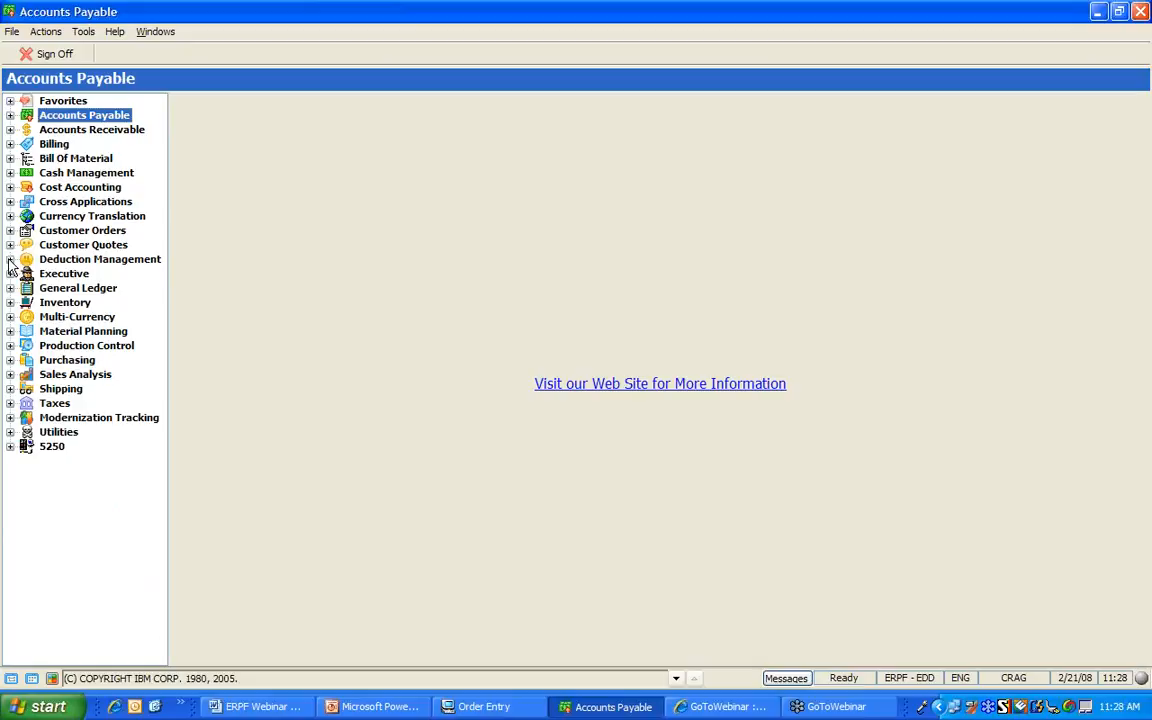
pyautogui.click(10, 230)
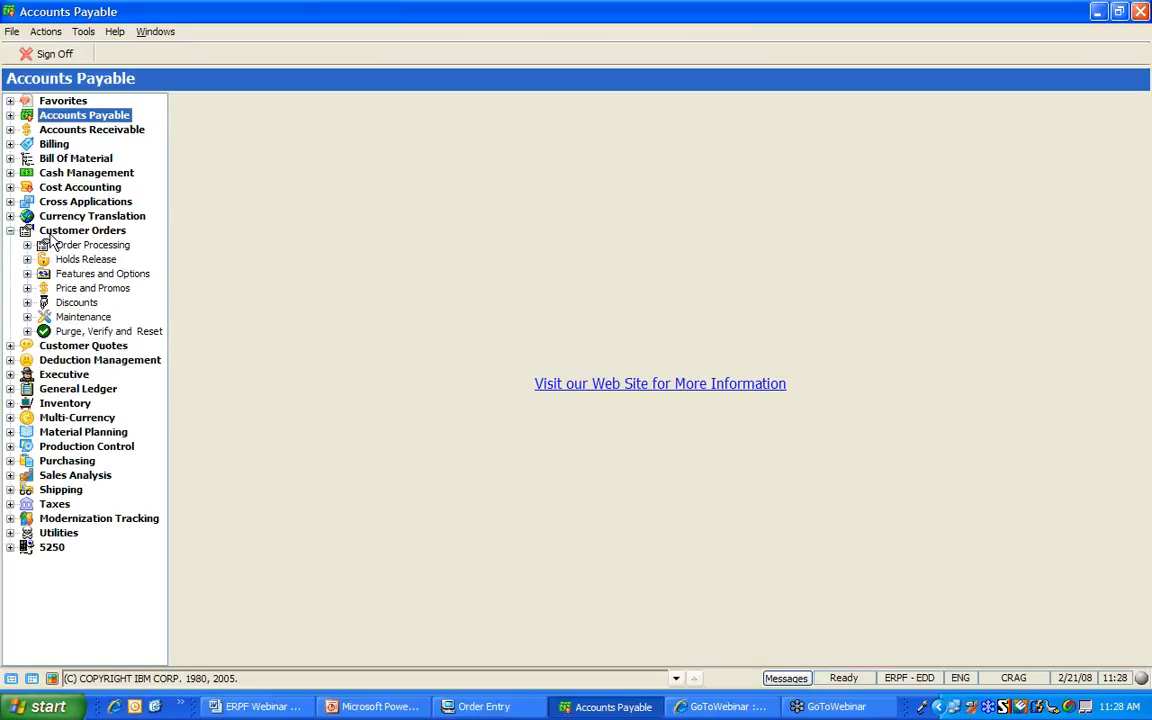
pyautogui.click(27, 245)
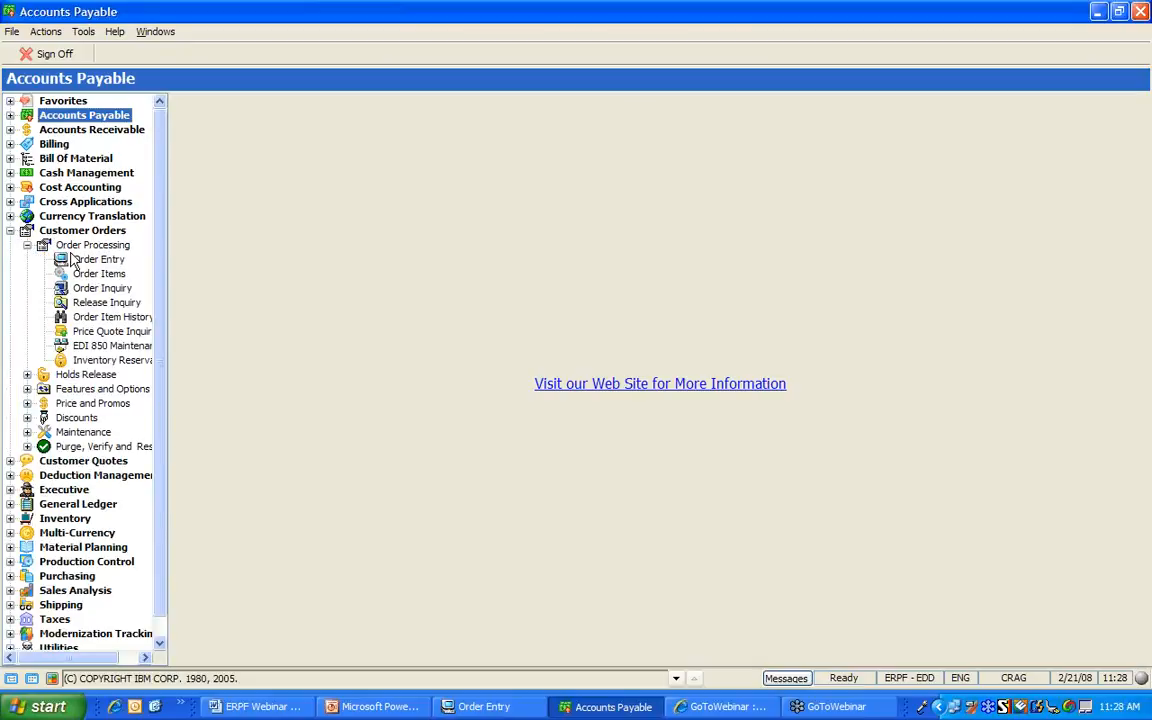
pyautogui.doubleClick(83, 262)
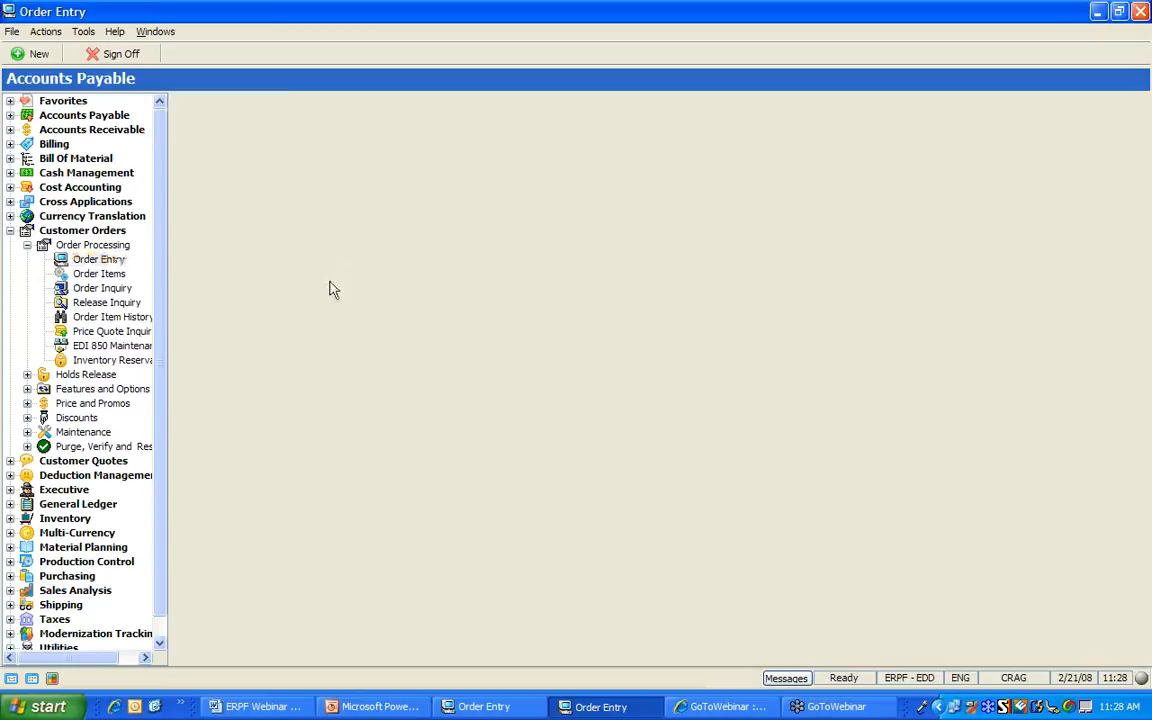
# Start a blank new order and clear the Customer field
pyautogui.click(36, 56)
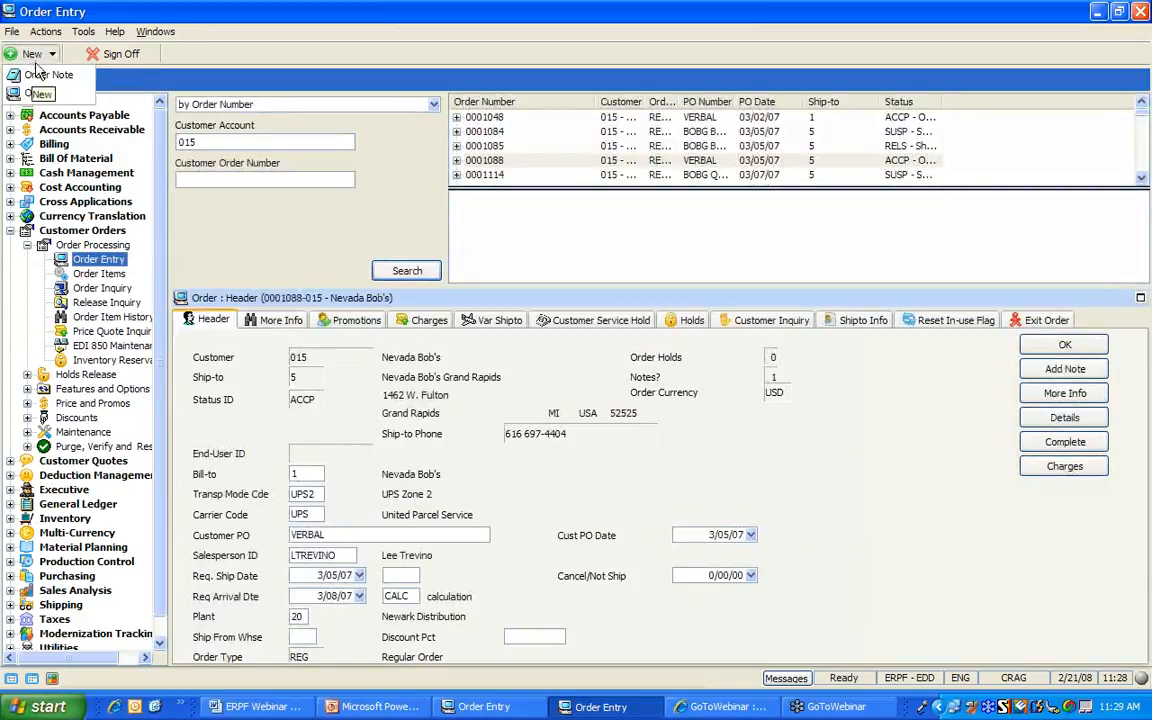
pyautogui.click(45, 93)
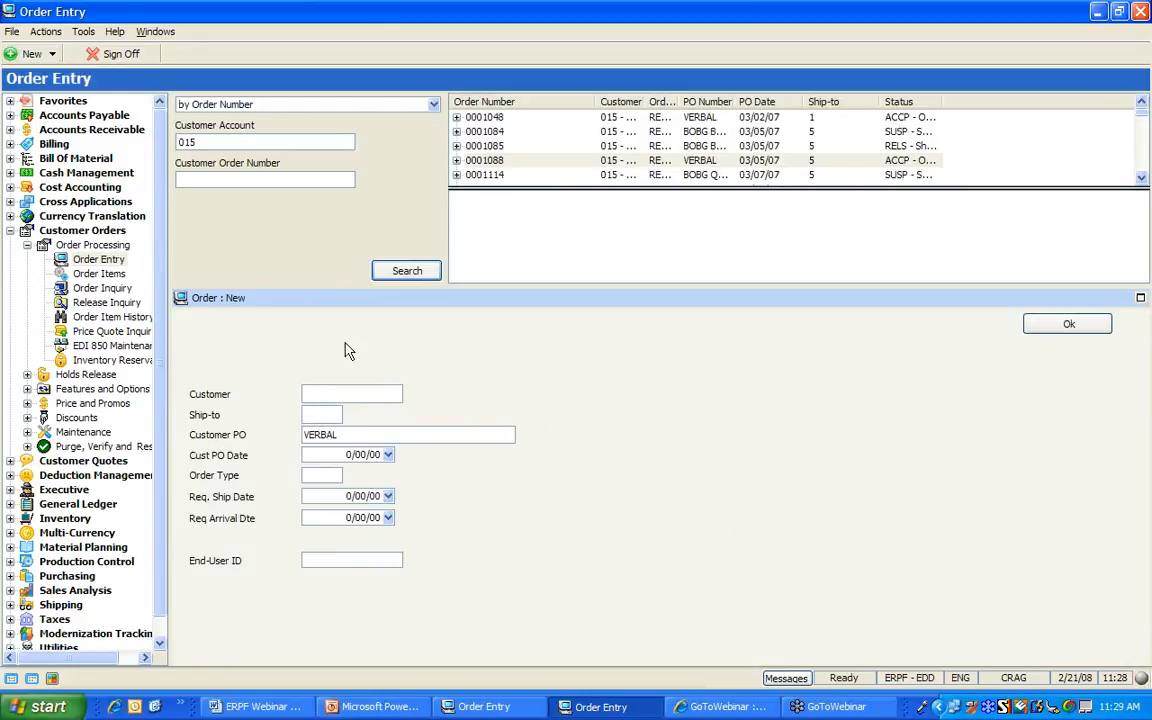
pyautogui.write('015')
pyautogui.press('BackSpace')
pyautogui.press('BackSpace')
# Search customers by name (NEV, GOLF, BOB) and pick Nevada Bob's with ship-to 4, Ft Wayne
pyautogui.press('F4')
pyautogui.click(448, 448)
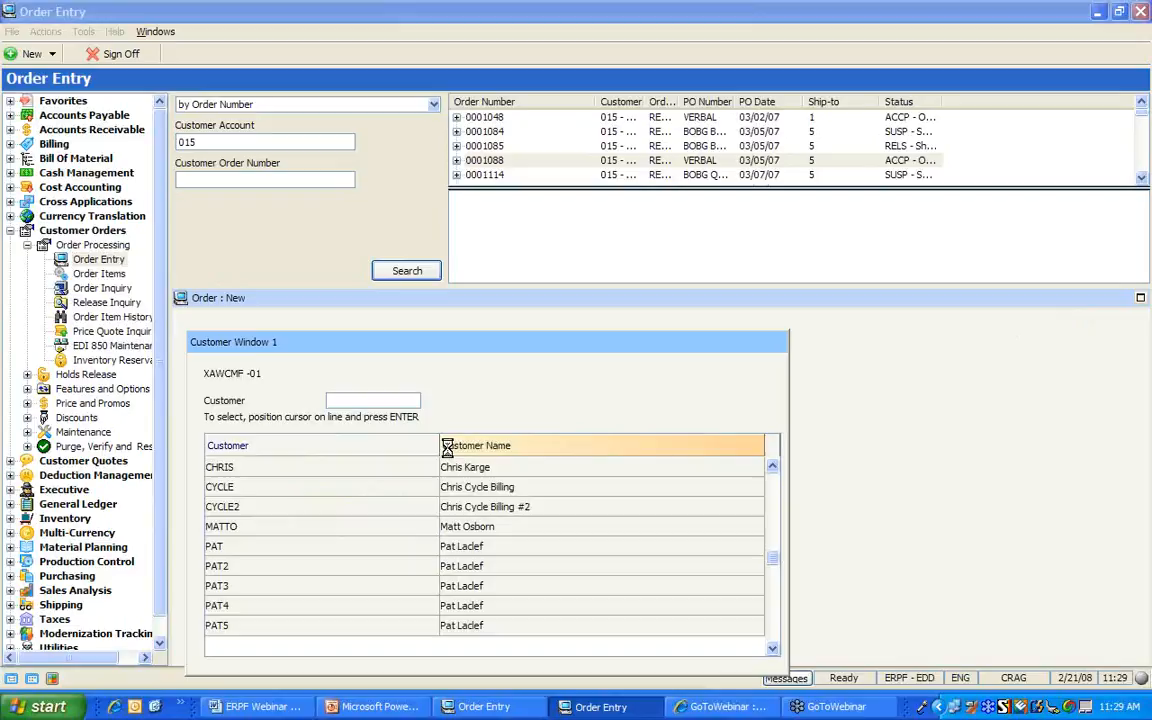
pyautogui.write('NEV')
pyautogui.press('Return')
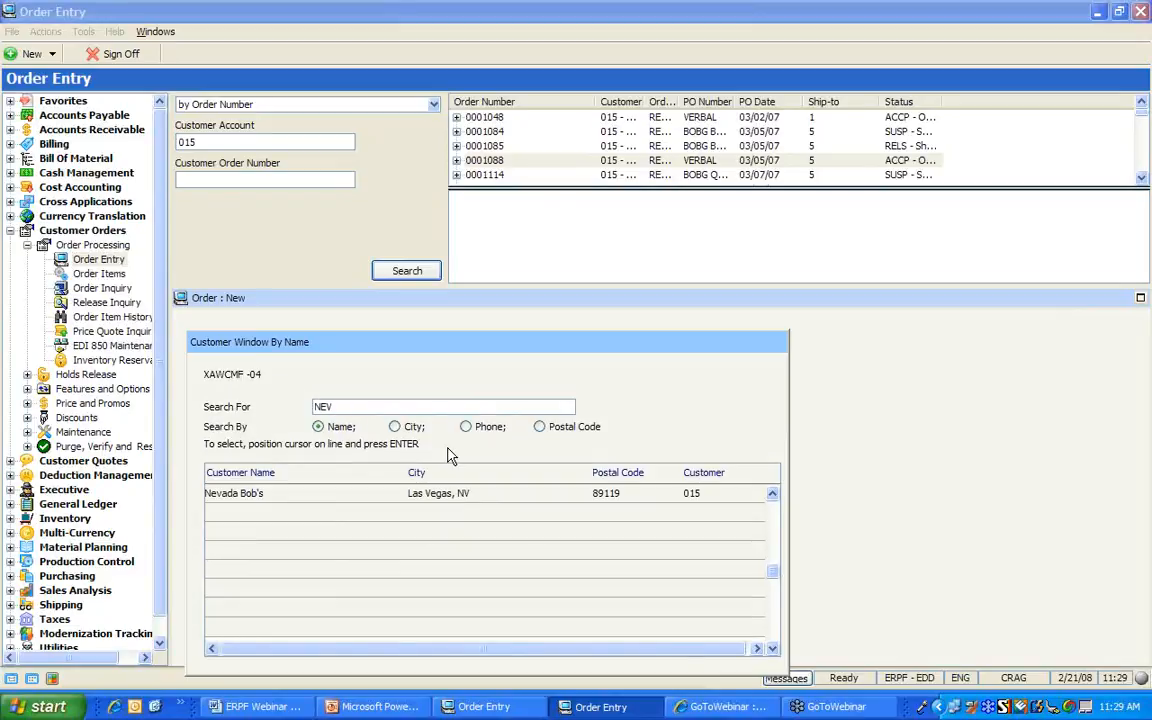
pyautogui.write('GOLF')
pyautogui.press('Return')
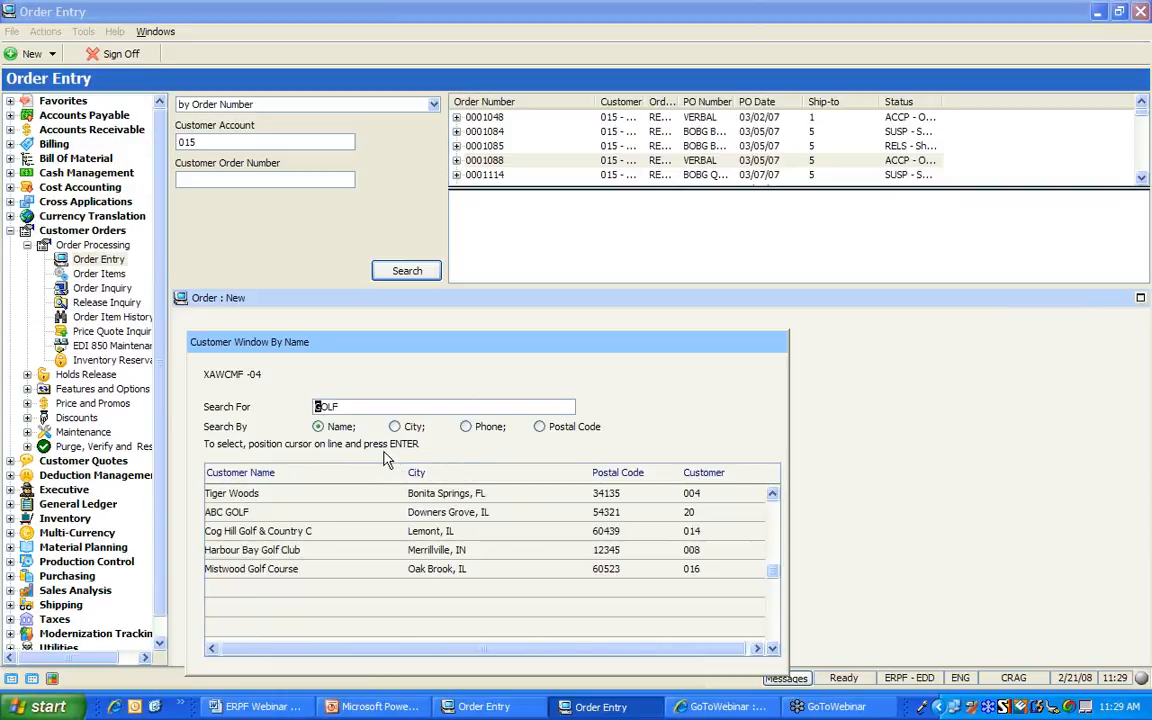
pyautogui.write('BOB')
pyautogui.write('BOB')
pyautogui.press('Return')
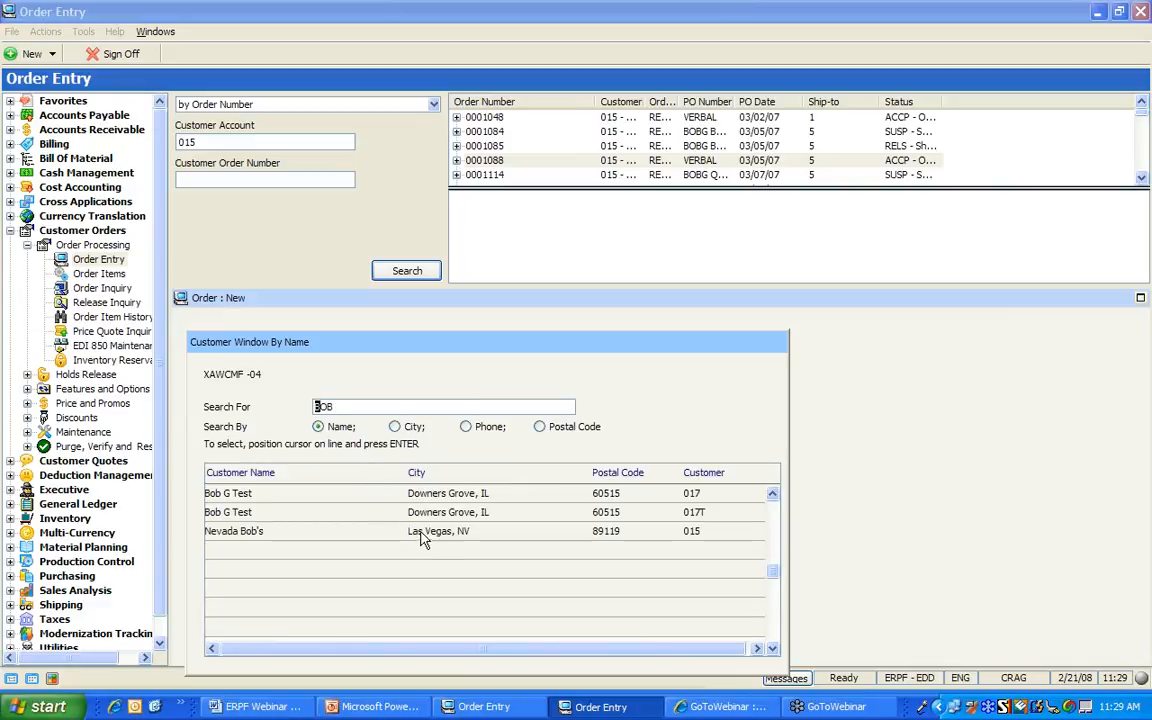
pyautogui.doubleClick(418, 533)
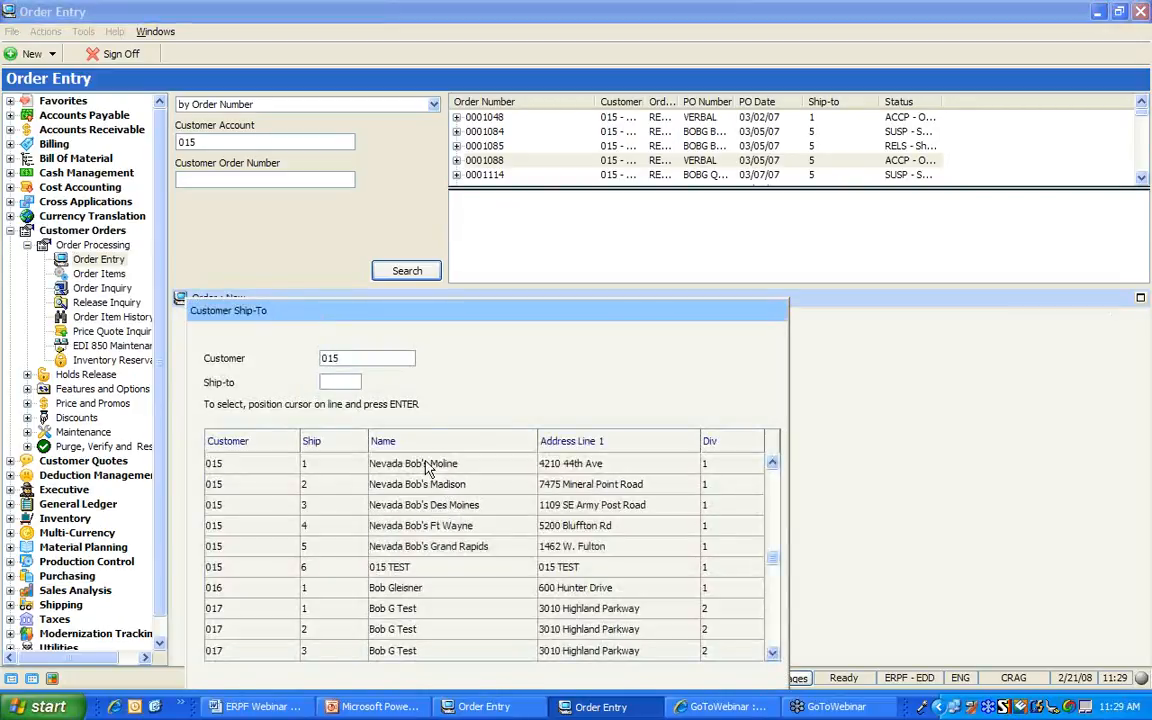
pyautogui.doubleClick(437, 526)
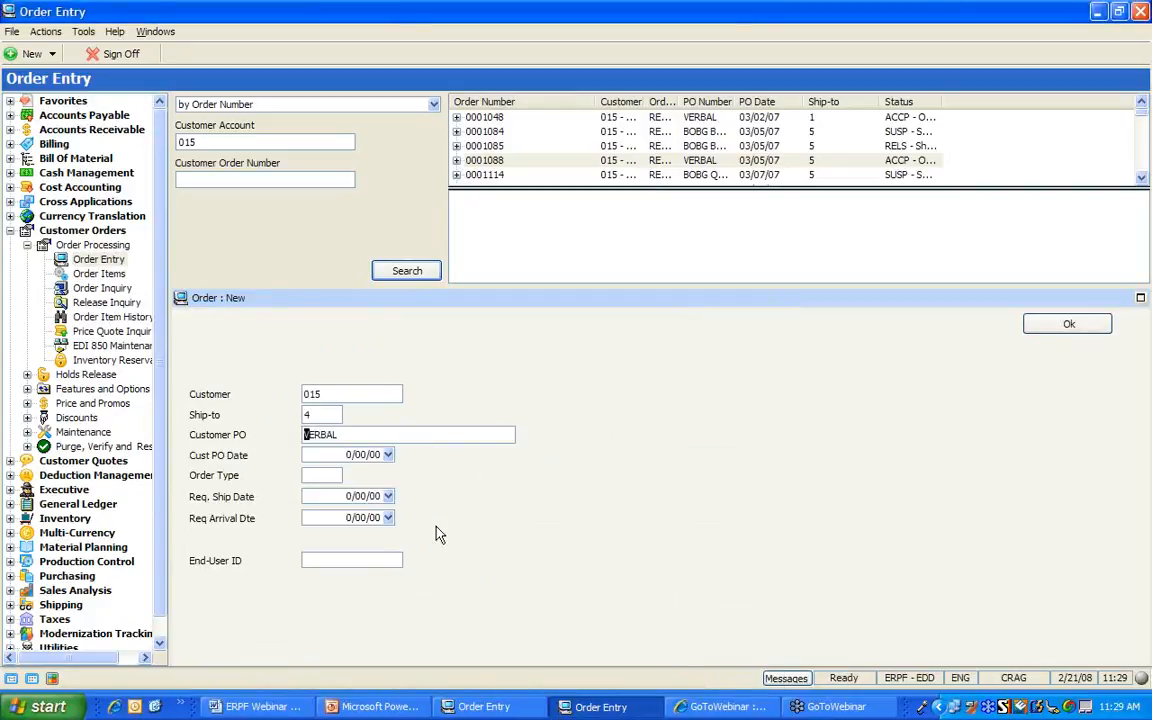
# Enter customer PO NB-001 and add an order line for 1 of item 2003
pyautogui.write('NB-001')
pyautogui.press('Return')
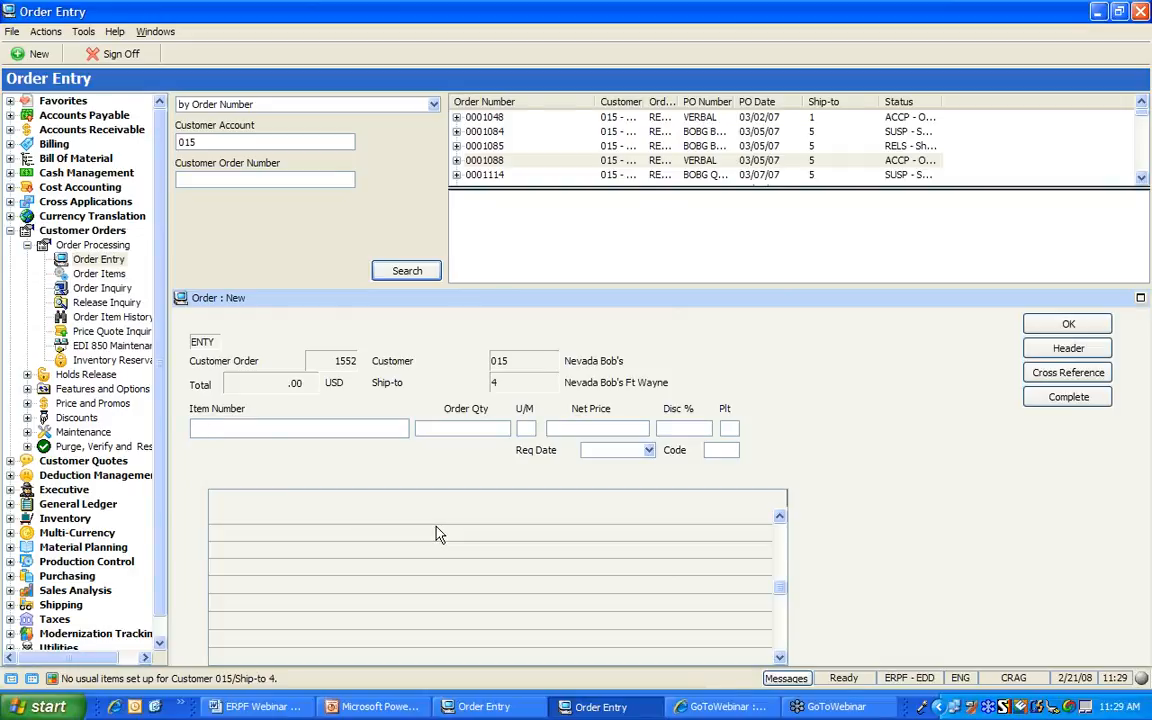
pyautogui.write('2003')
pyautogui.press('Tab')
pyautogui.write('1')
pyautogui.press('Tab')
pyautogui.press('Return')
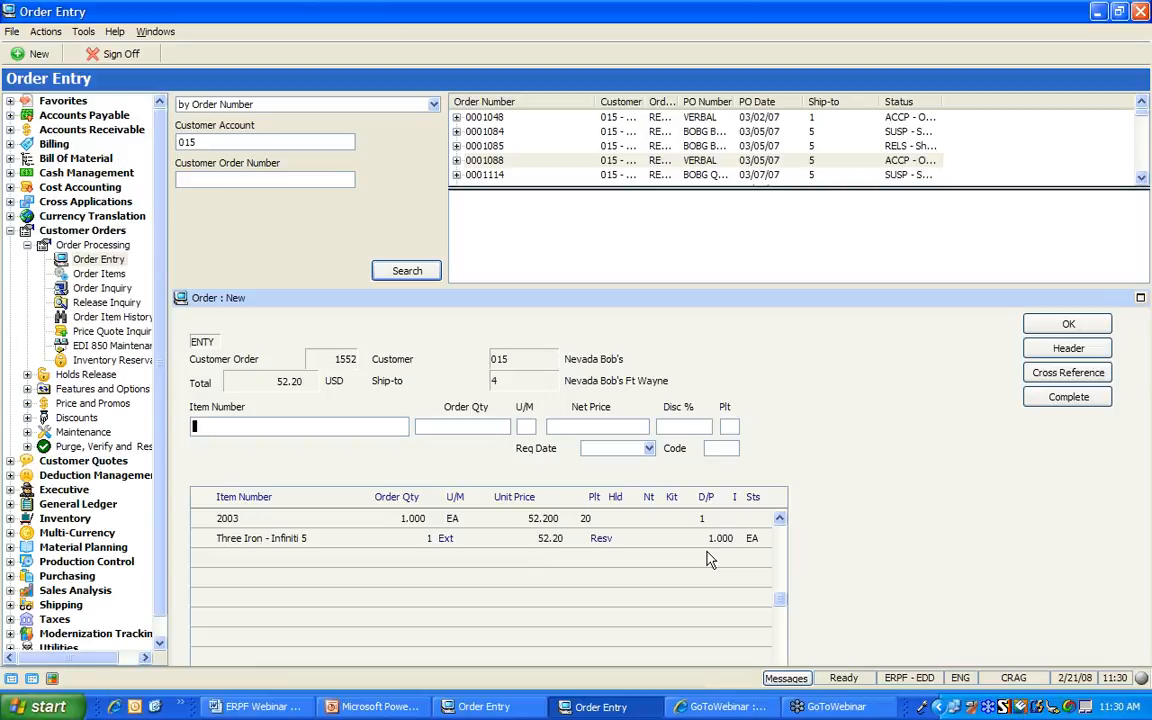
# Add 1 of item 2005, bringing the order total to 118.20
pyautogui.write('2005')
pyautogui.press('Tab')
pyautogui.write('1')
pyautogui.press('Return')
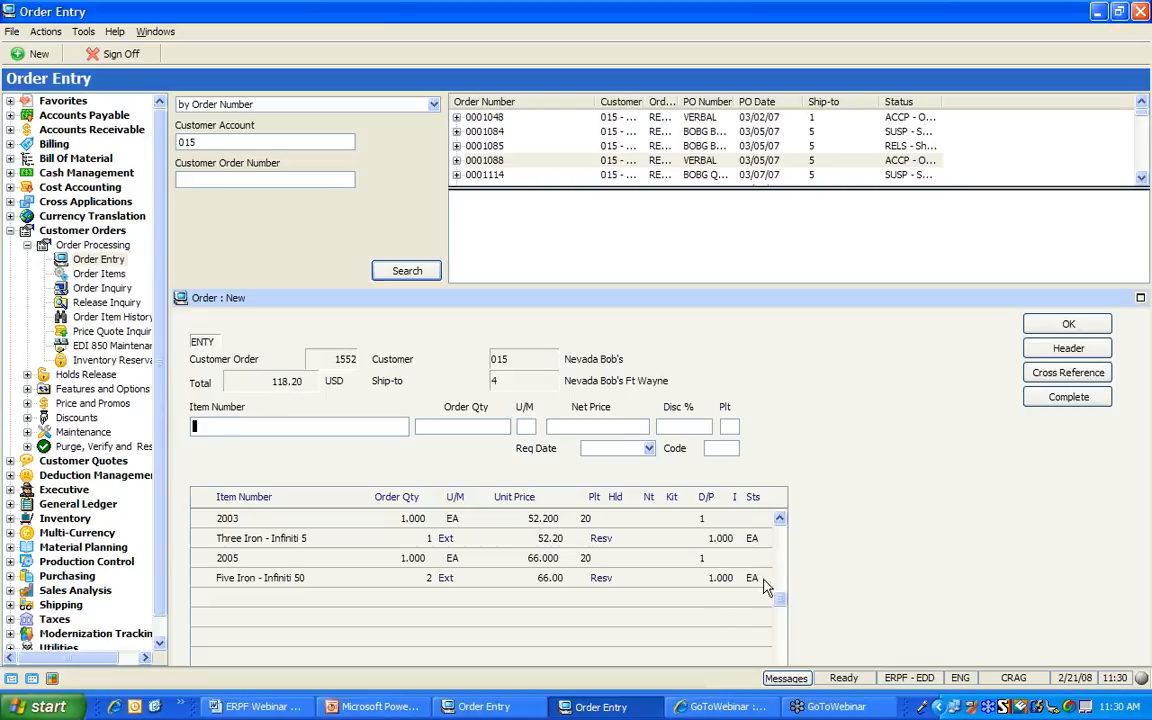
# Complete order 1552 with option 2 'Accept order online' and submit it
pyautogui.click(1060, 400)
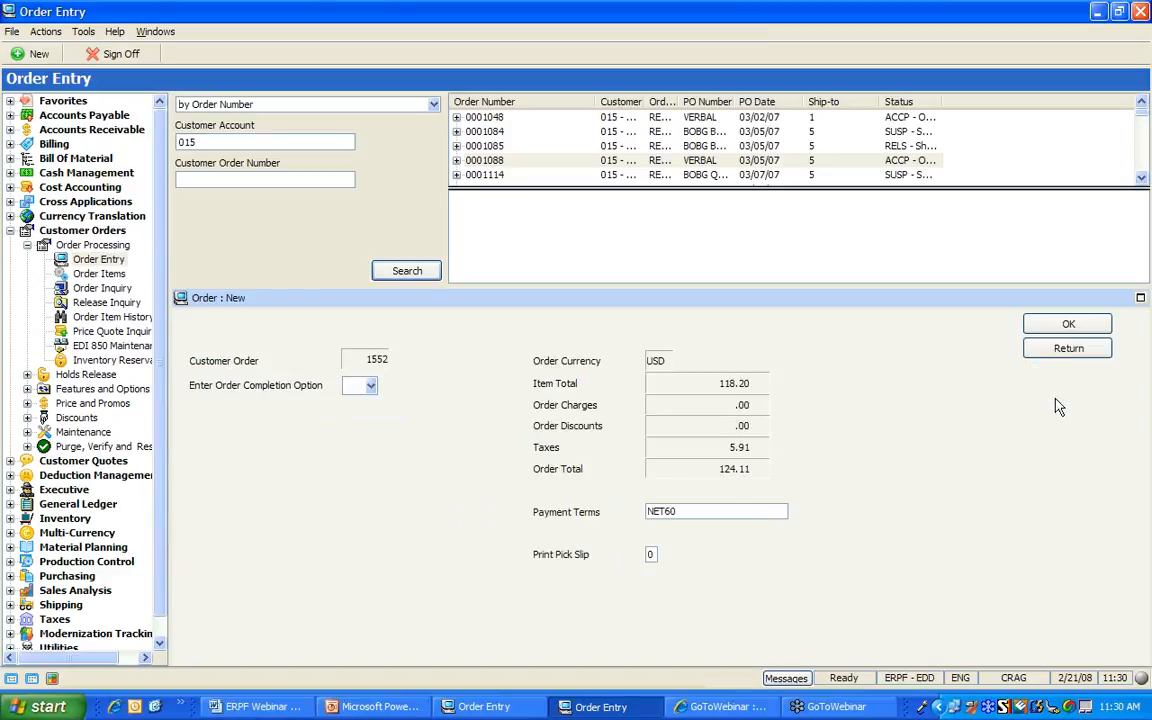
pyautogui.click(370, 386)
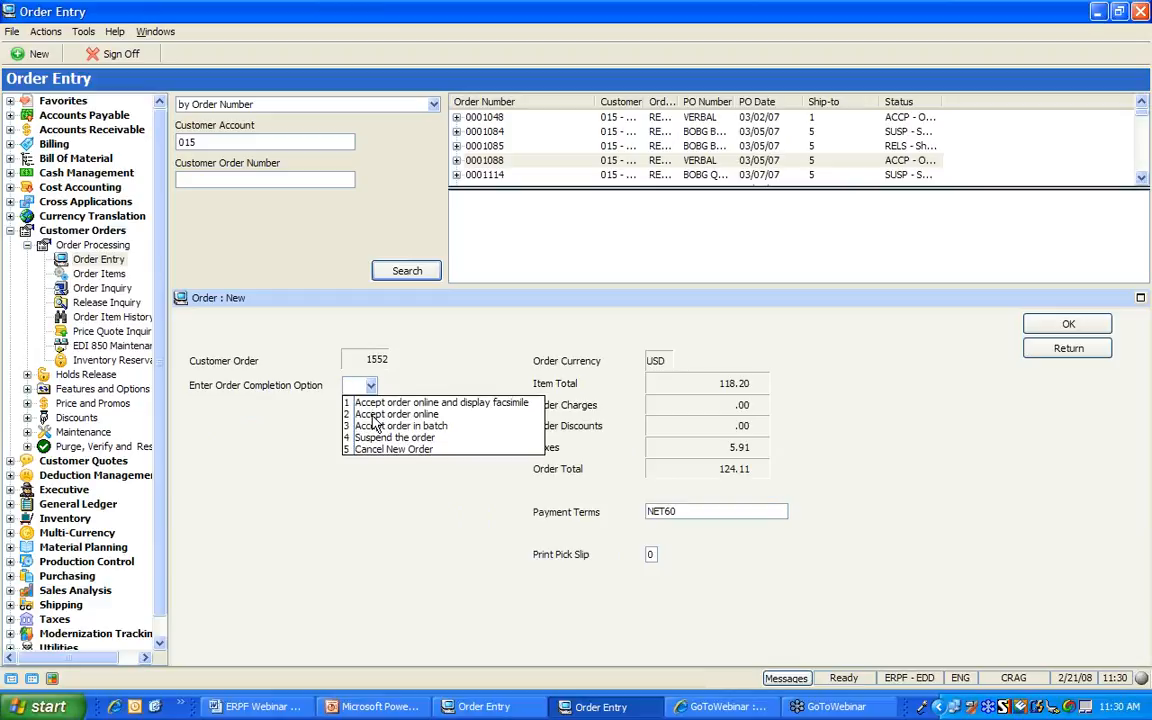
pyautogui.click(373, 411)
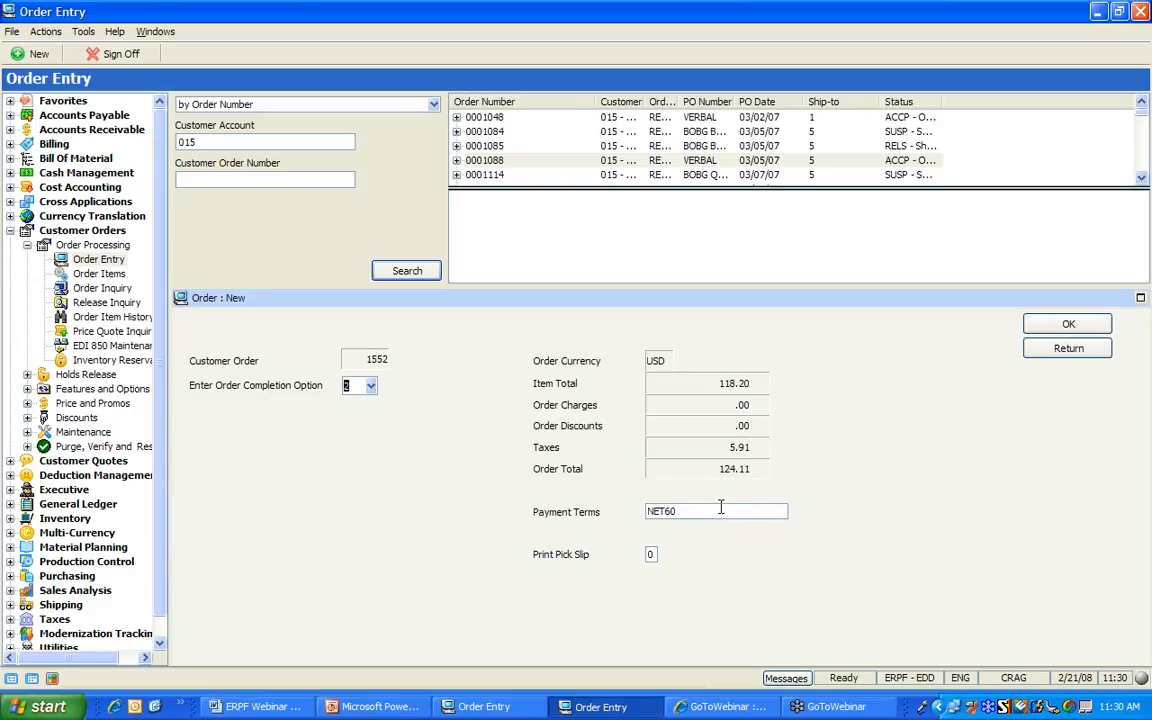
pyautogui.click(1037, 322)
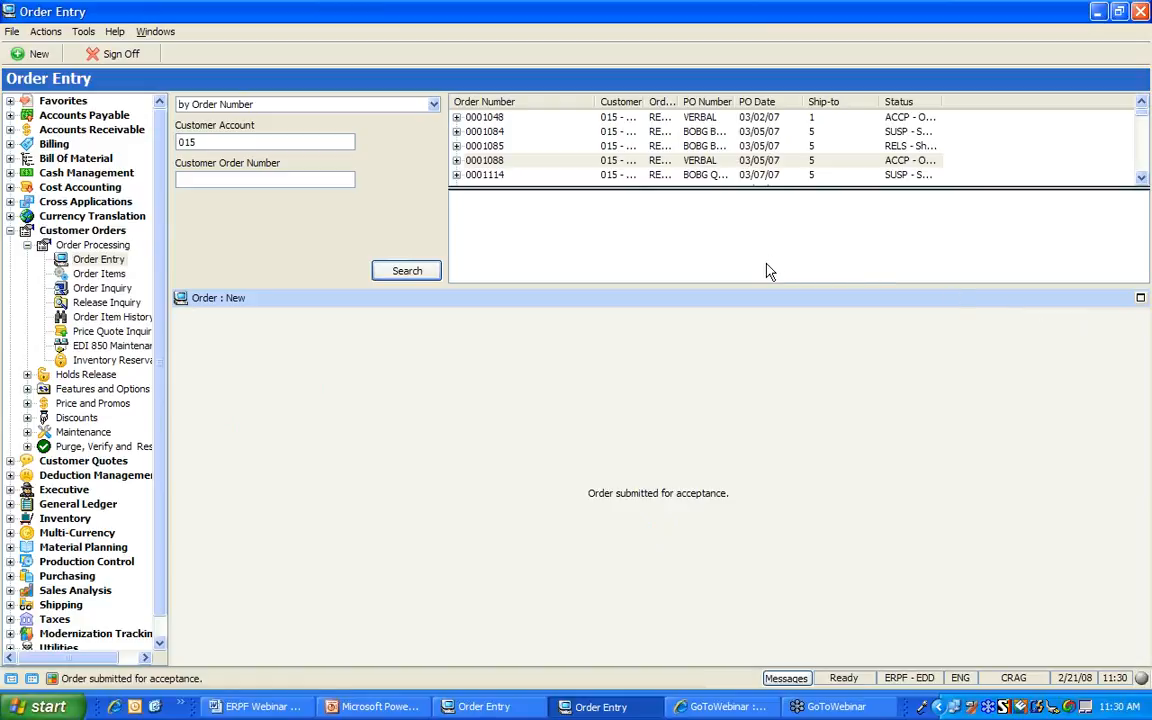
pyautogui.moveTo(645, 102); pyautogui.dragTo(697, 102)
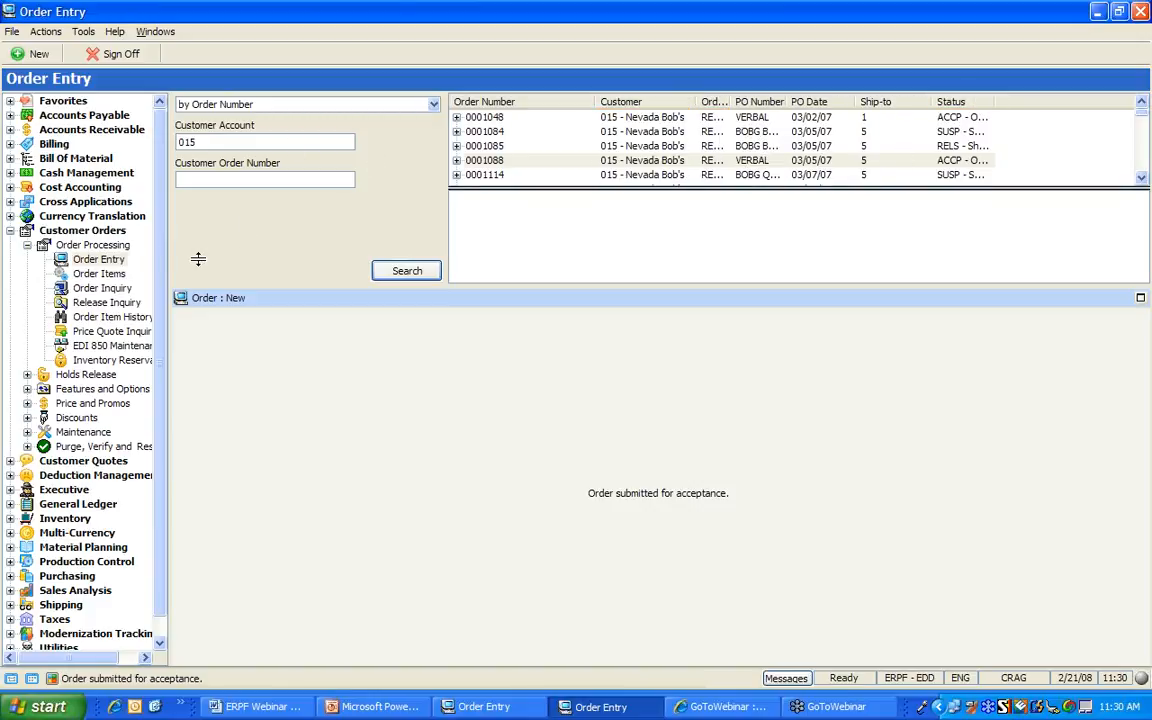
# Open Shipping > Transactions > Pick Slip Release and search plant 20
pyautogui.click(27, 245)
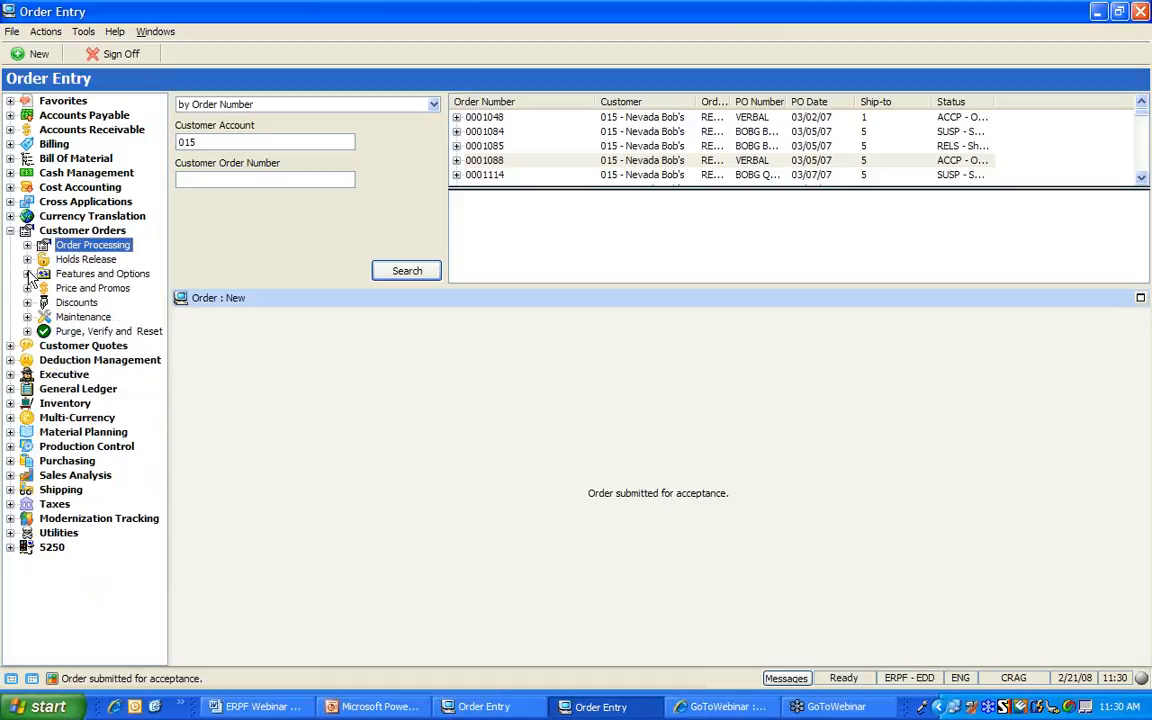
pyautogui.click(10, 490)
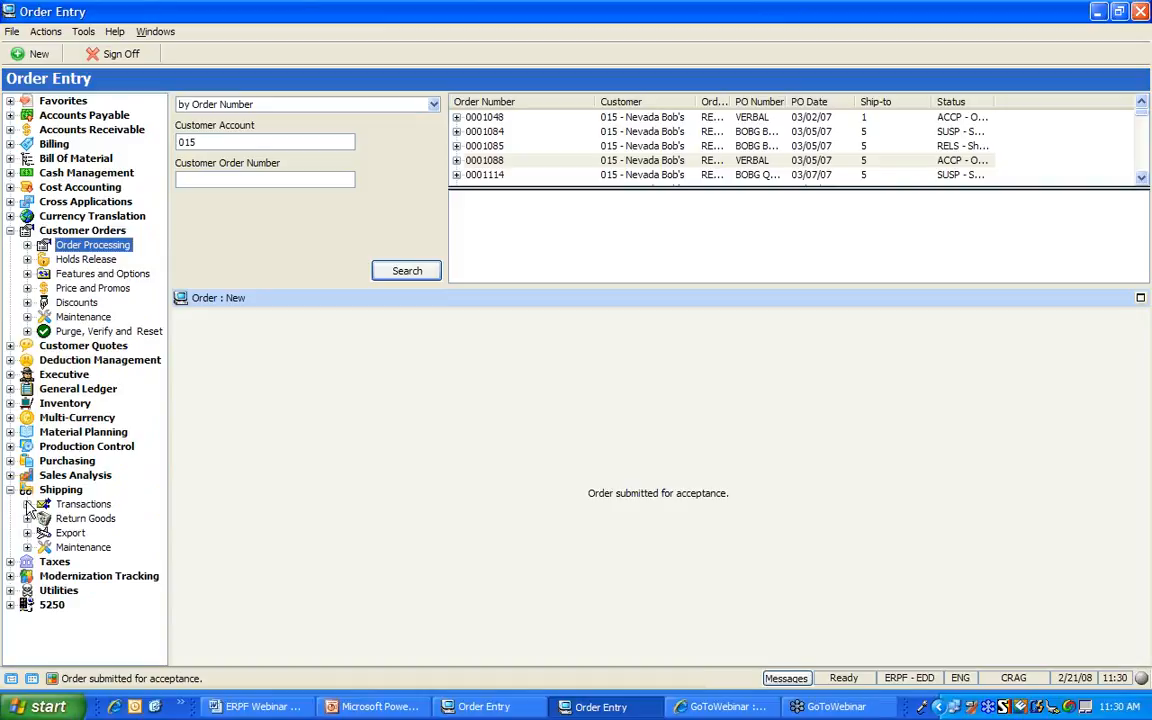
pyautogui.click(27, 504)
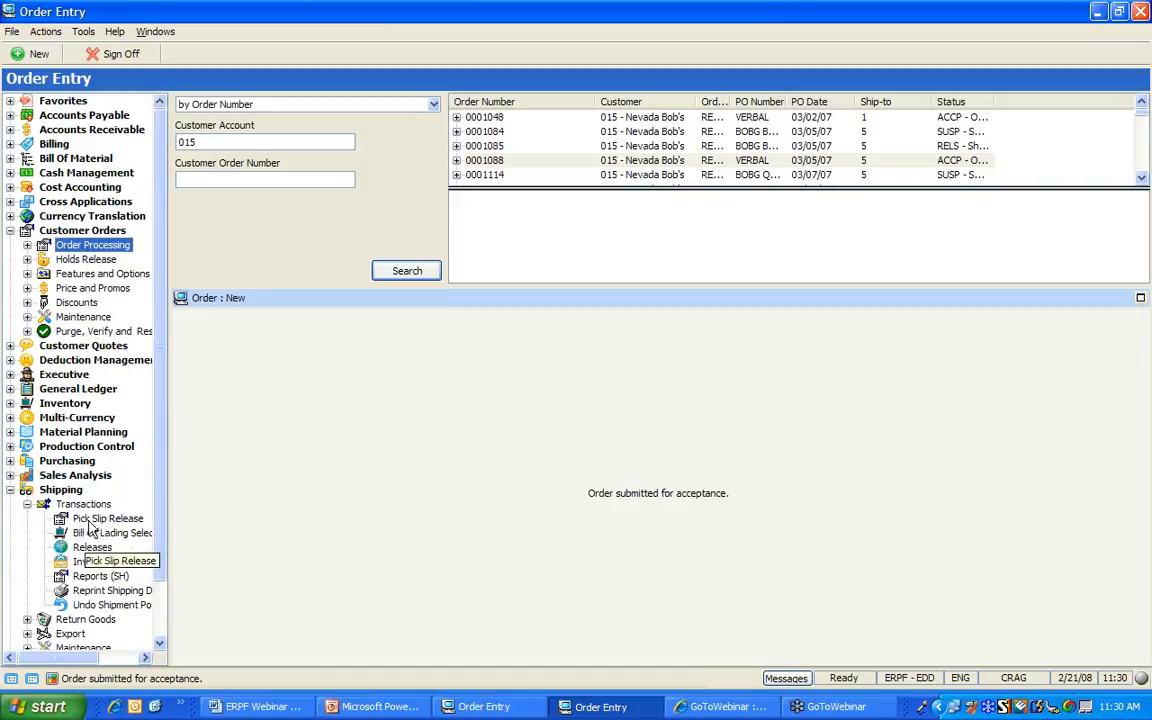
pyautogui.click(92, 519)
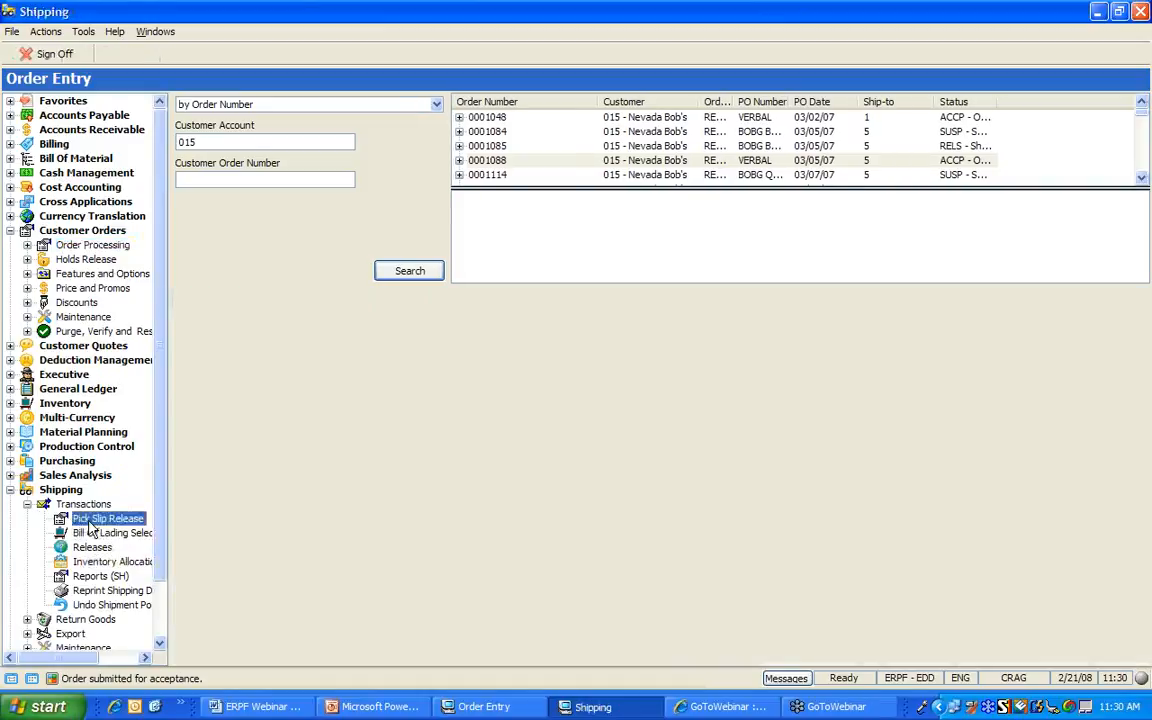
pyautogui.click(420, 272)
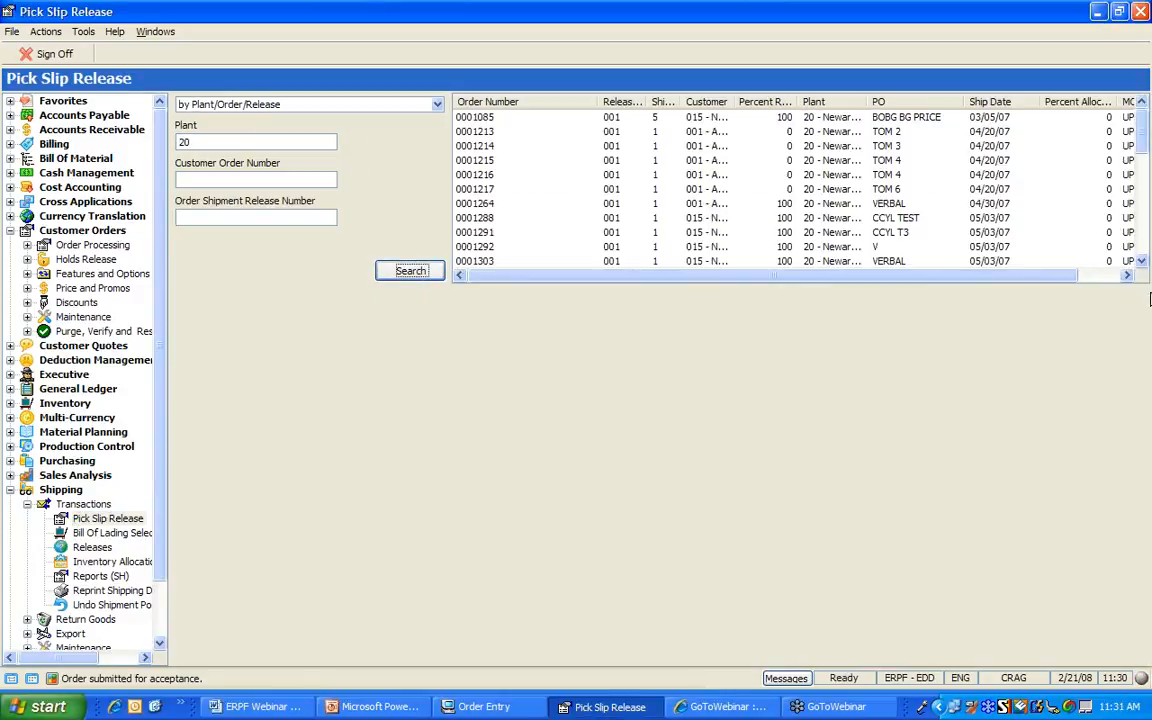
# Scroll the releases and sort them ascending by order number to show 0001552
pyautogui.click(1142, 225)
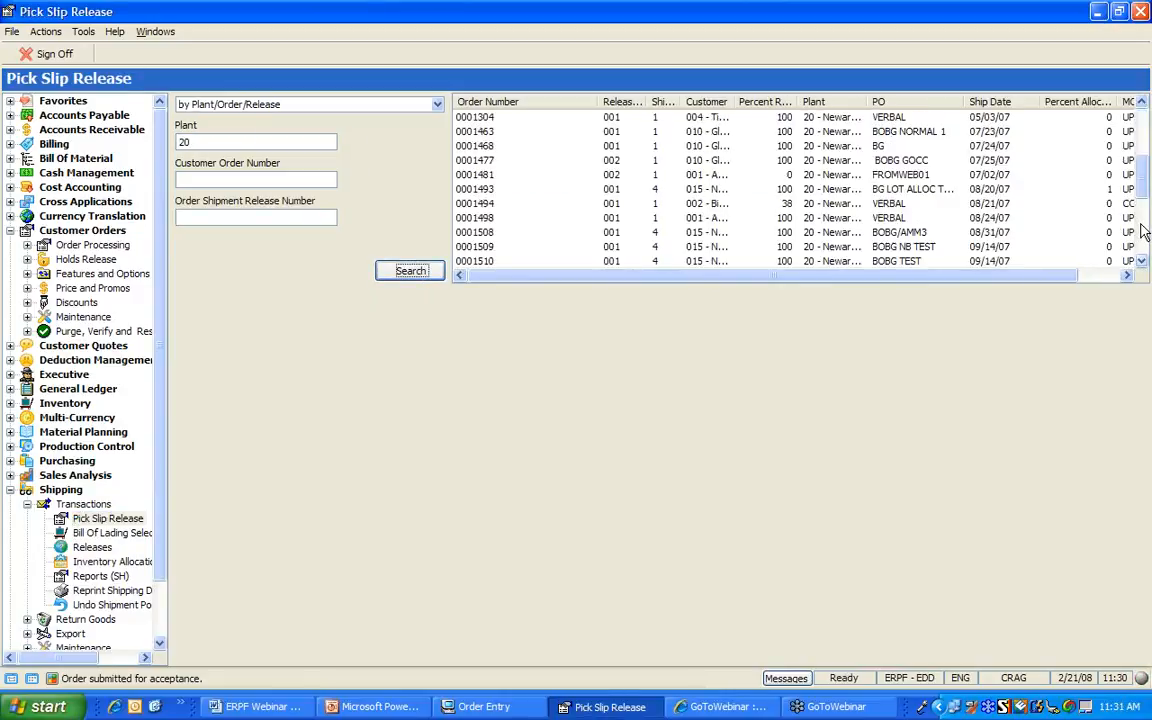
pyautogui.click(1142, 236)
pyautogui.click(1145, 245)
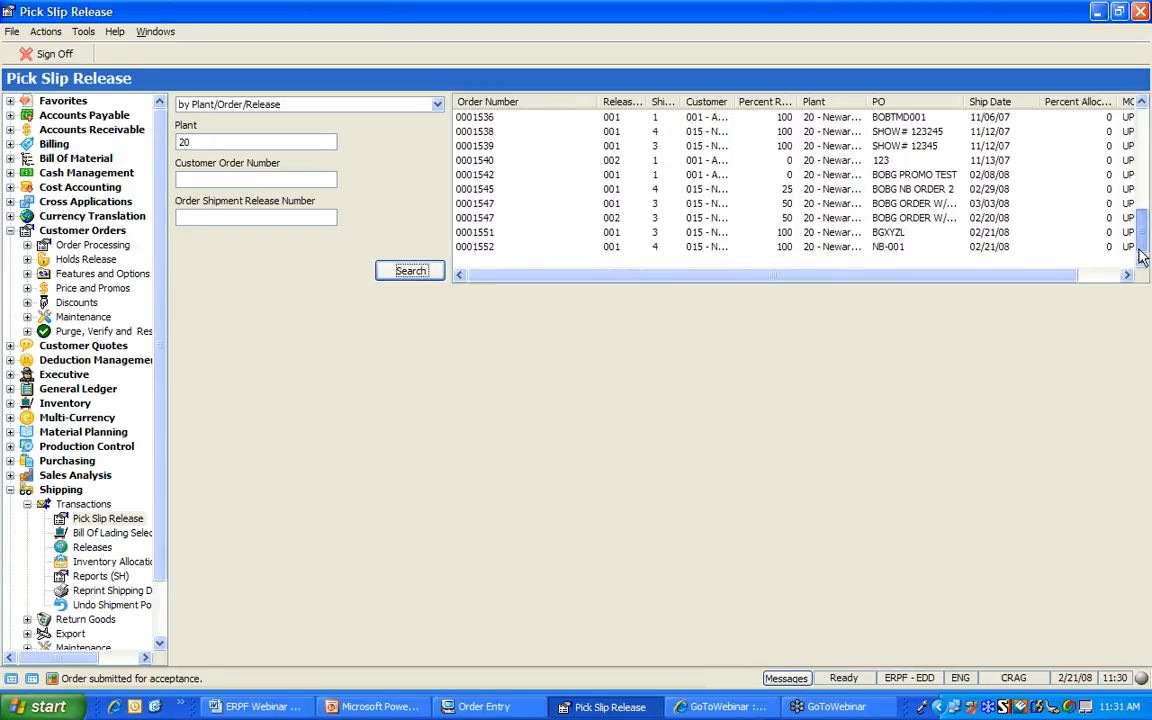
pyautogui.click(557, 106)
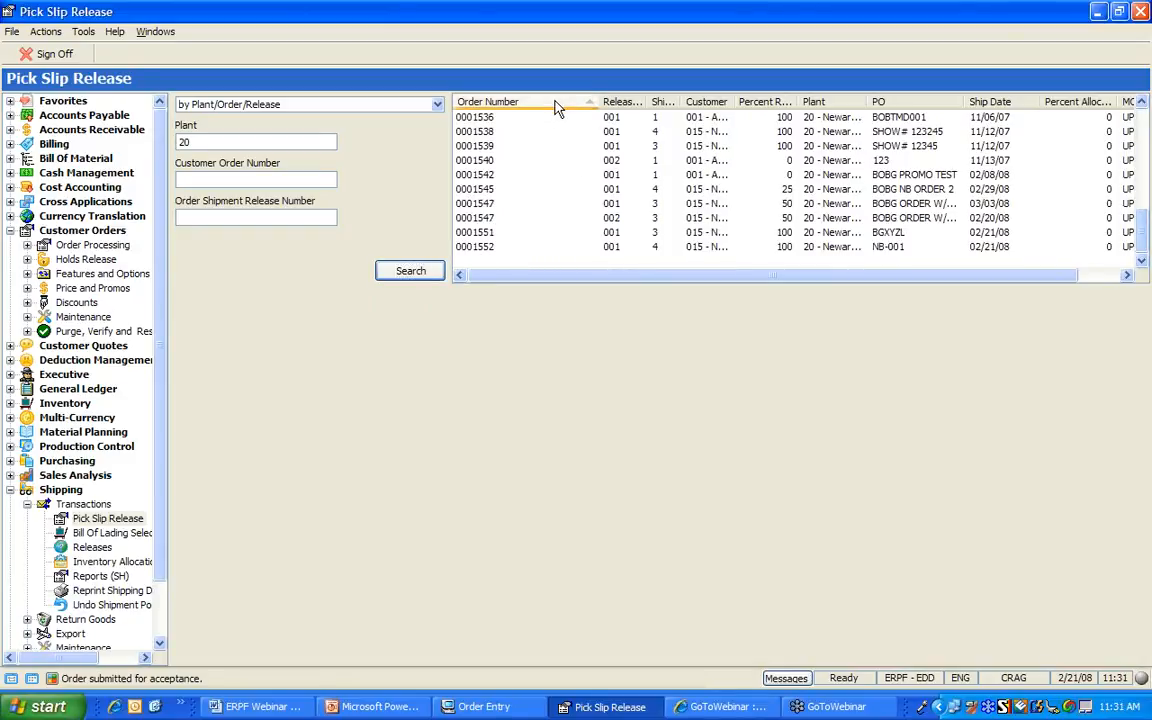
pyautogui.click(557, 106)
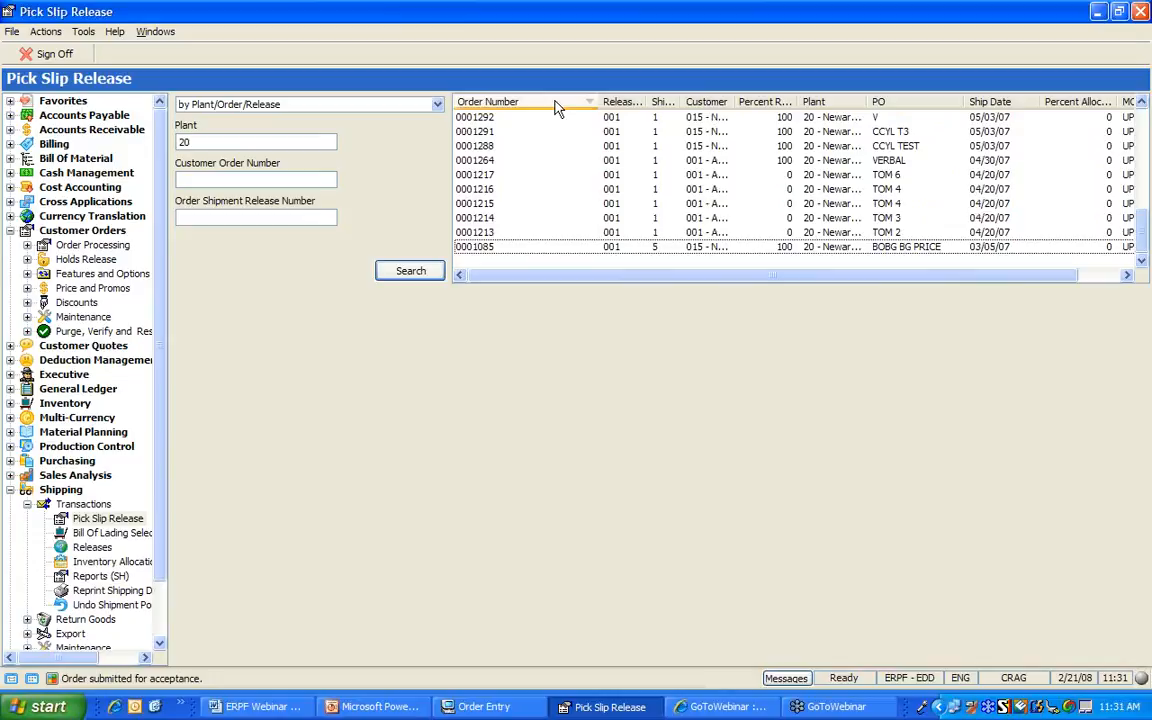
pyautogui.click(557, 106)
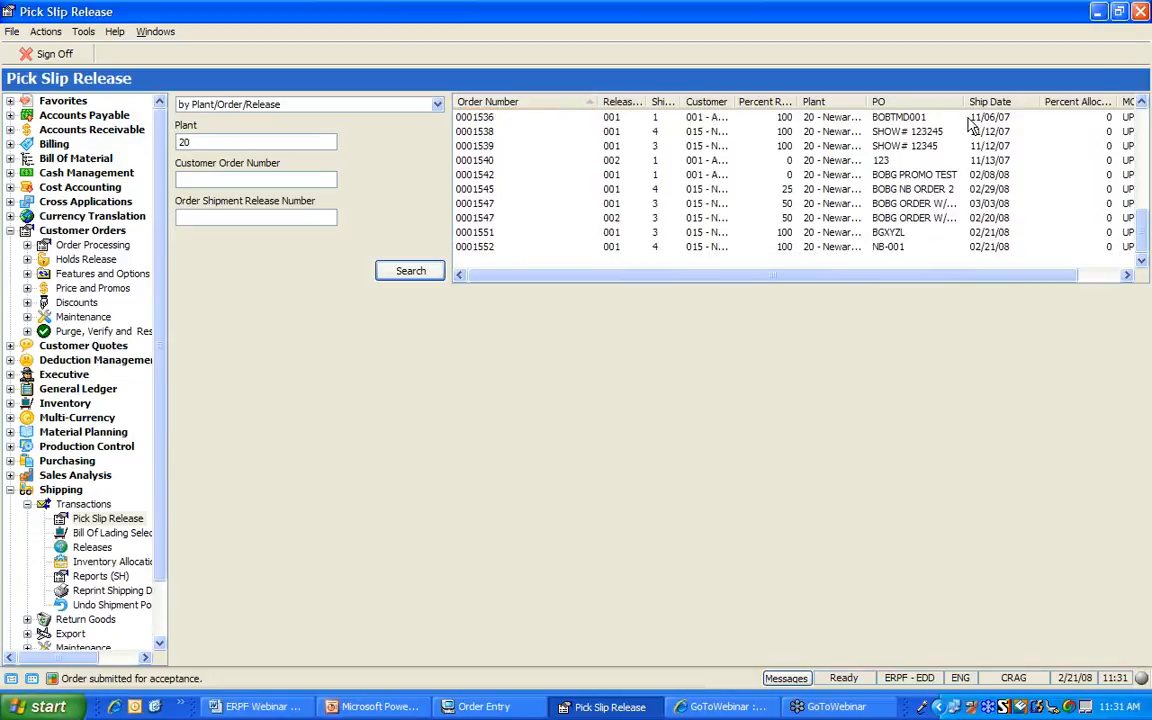
# Batch-release the pick slip for order 0001552 release 1, then go to Bill Of Lading Selection
pyautogui.rightClick(480, 251)
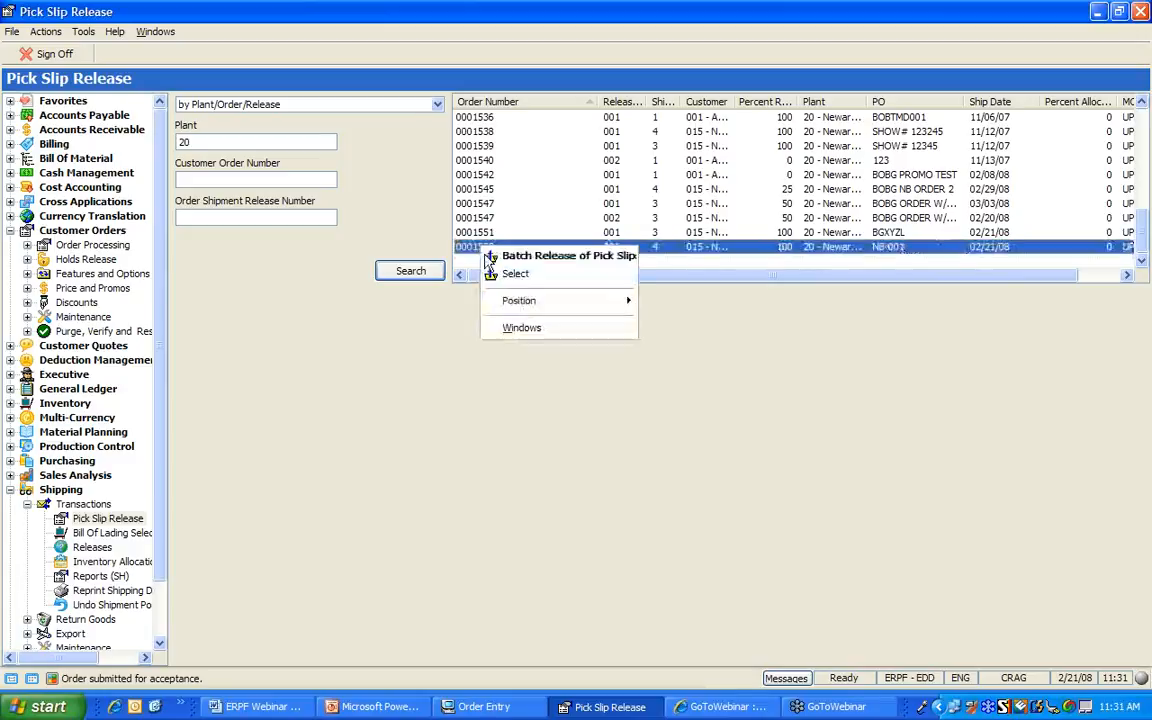
pyautogui.click(515, 273)
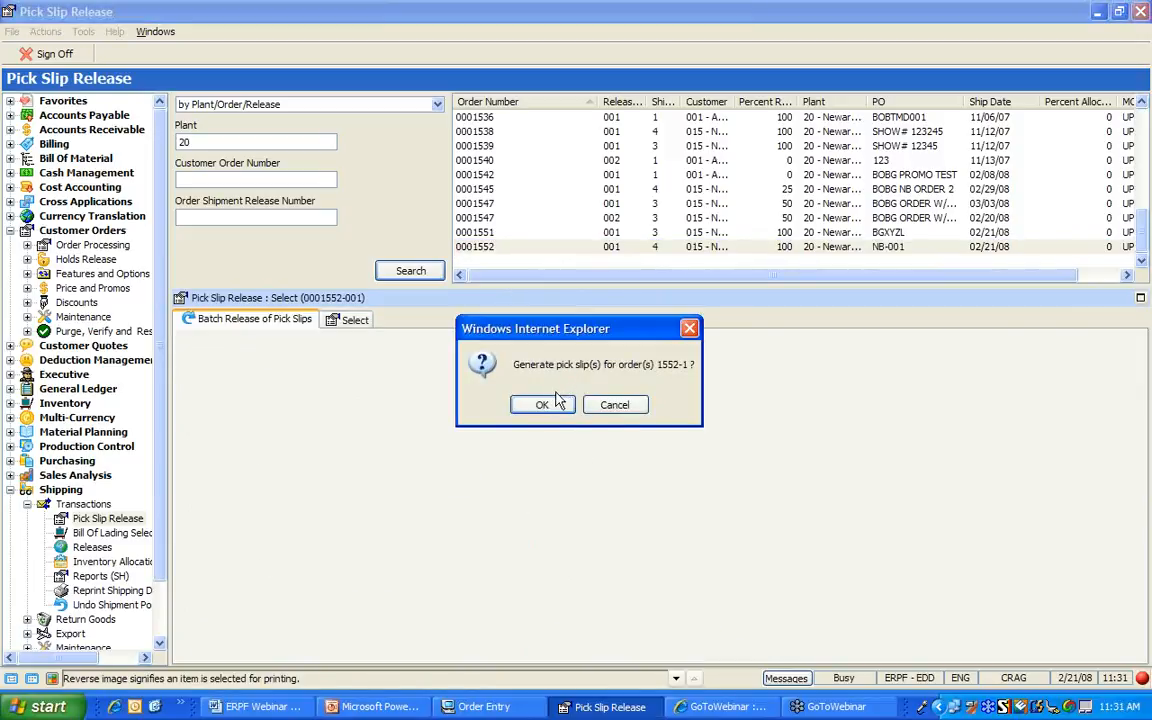
pyautogui.click(545, 406)
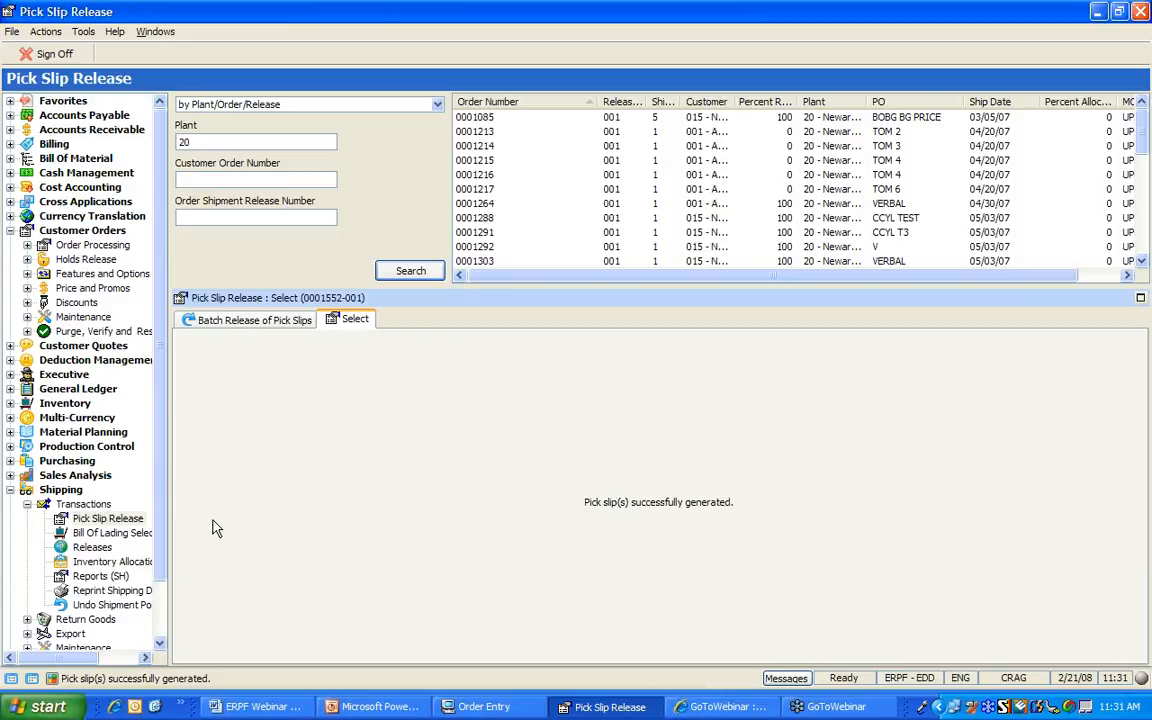
pyautogui.click(100, 538)
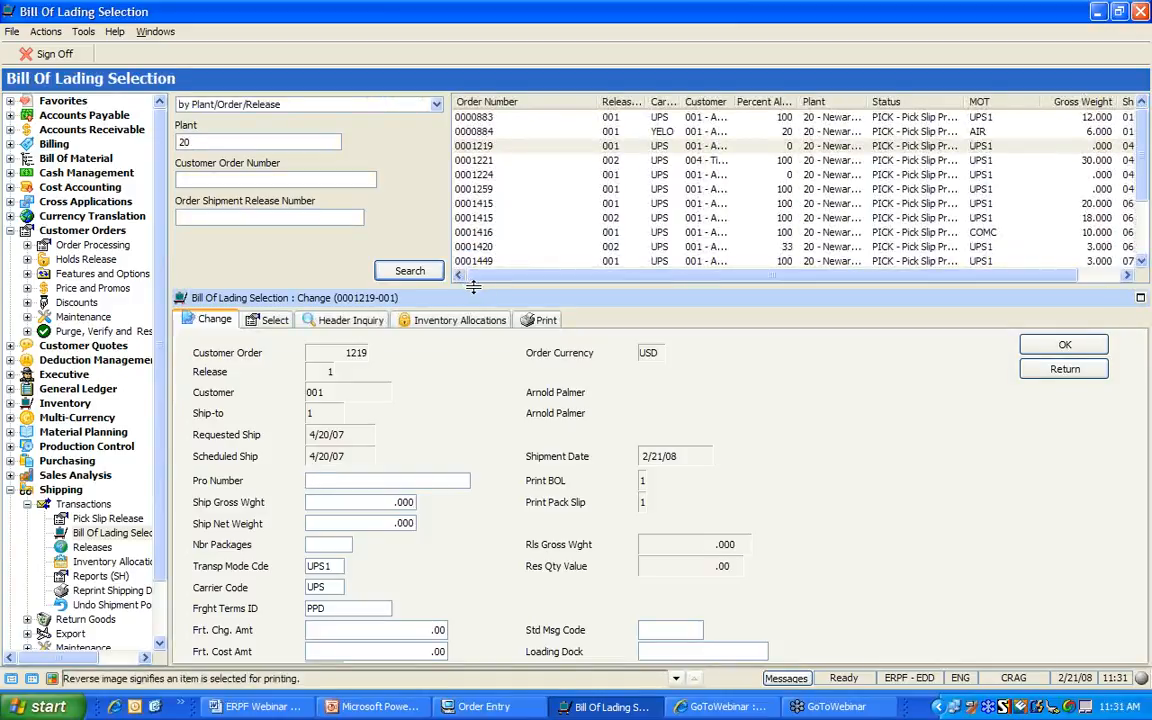
# Search plant 20 bills of lading and request Change on order 0001552
pyautogui.click(412, 272)
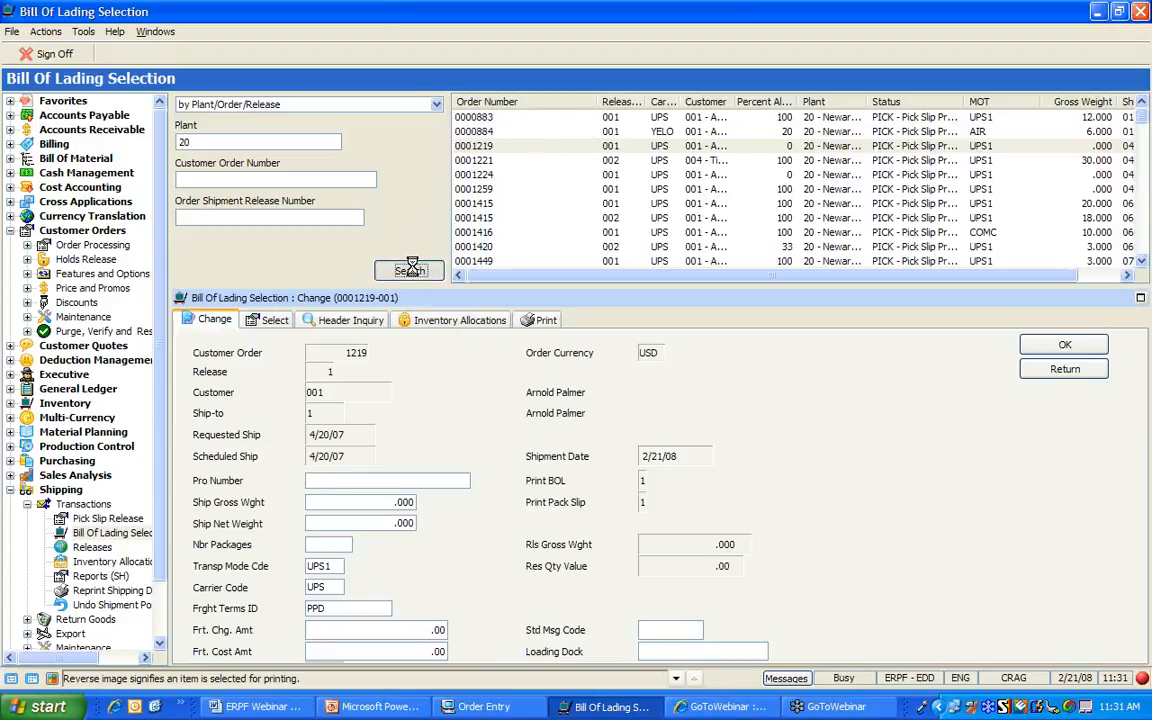
pyautogui.click(1146, 217)
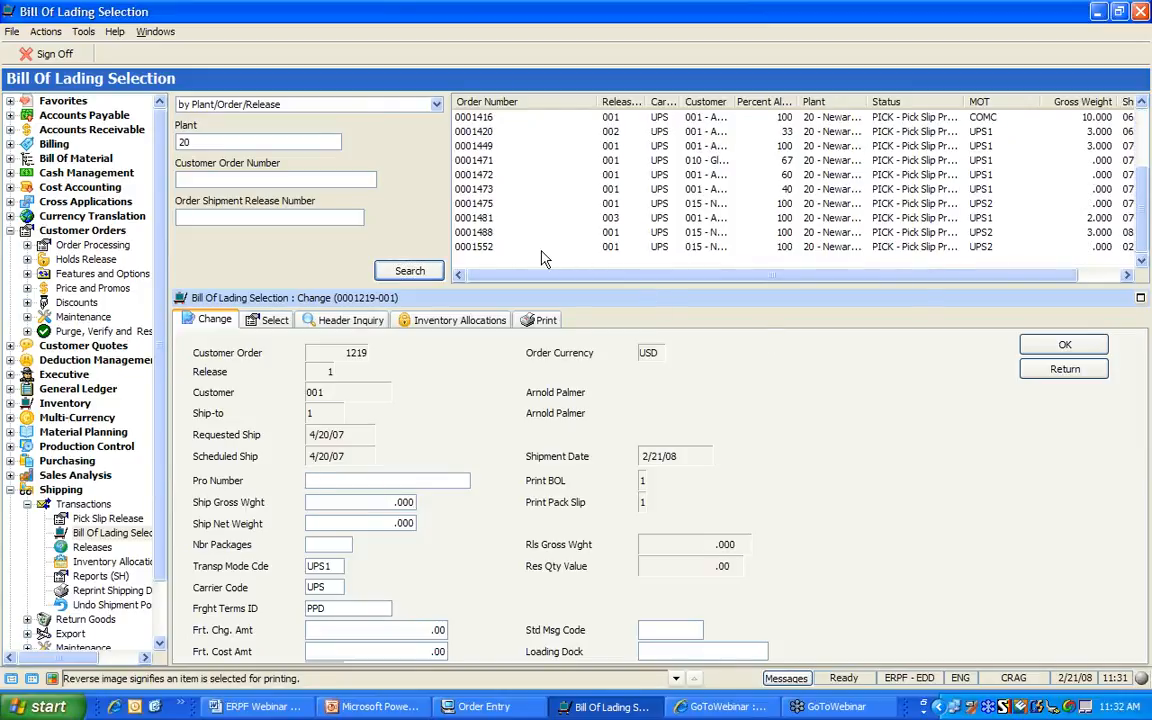
pyautogui.rightClick(482, 249)
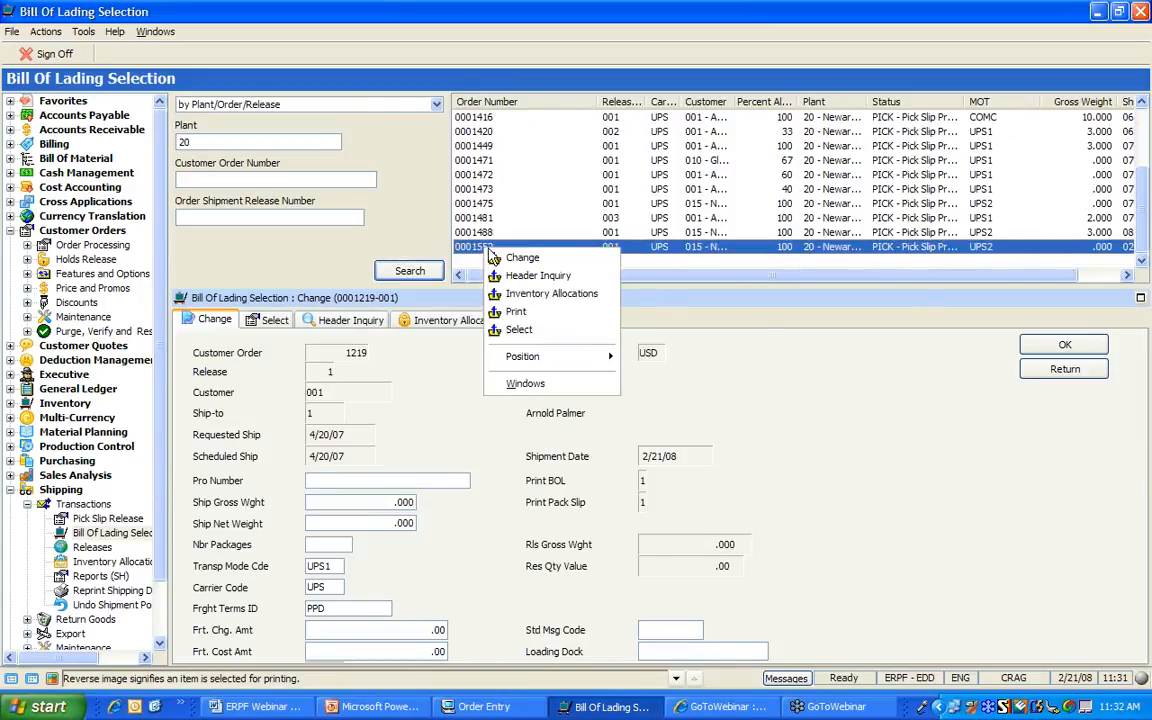
pyautogui.click(531, 260)
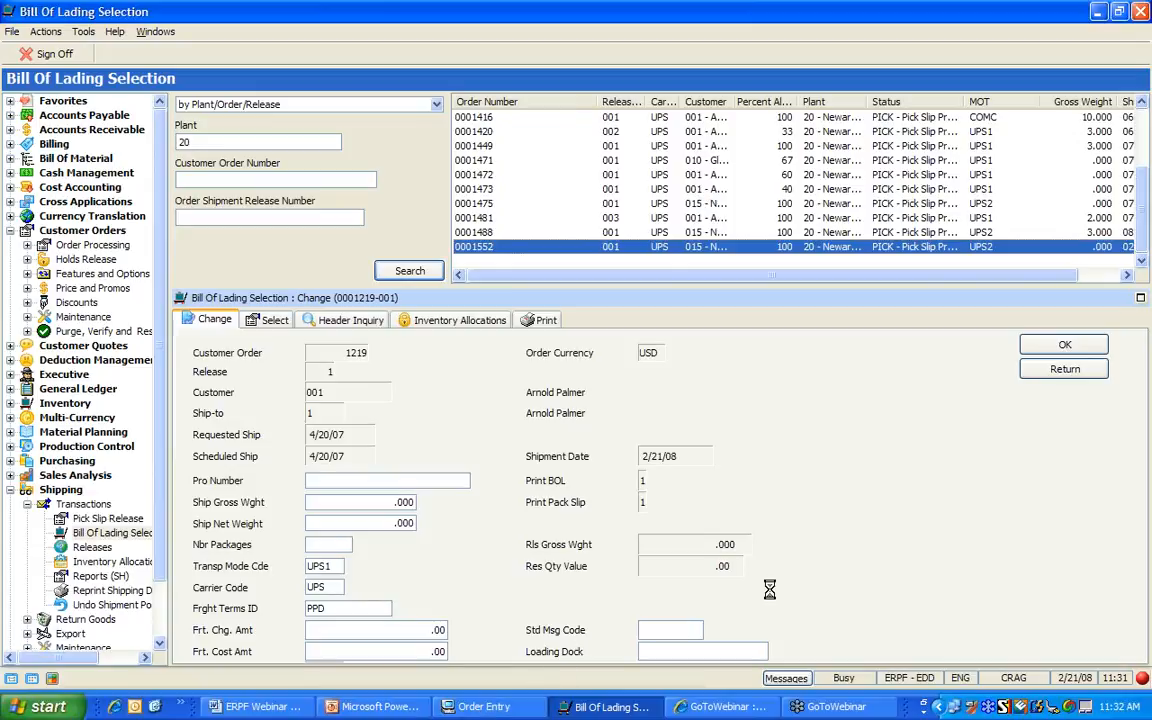
# Switch from Order Entry to the main LANSA ERP Framework window with the ERP-F overview
pyautogui.click(530, 710)
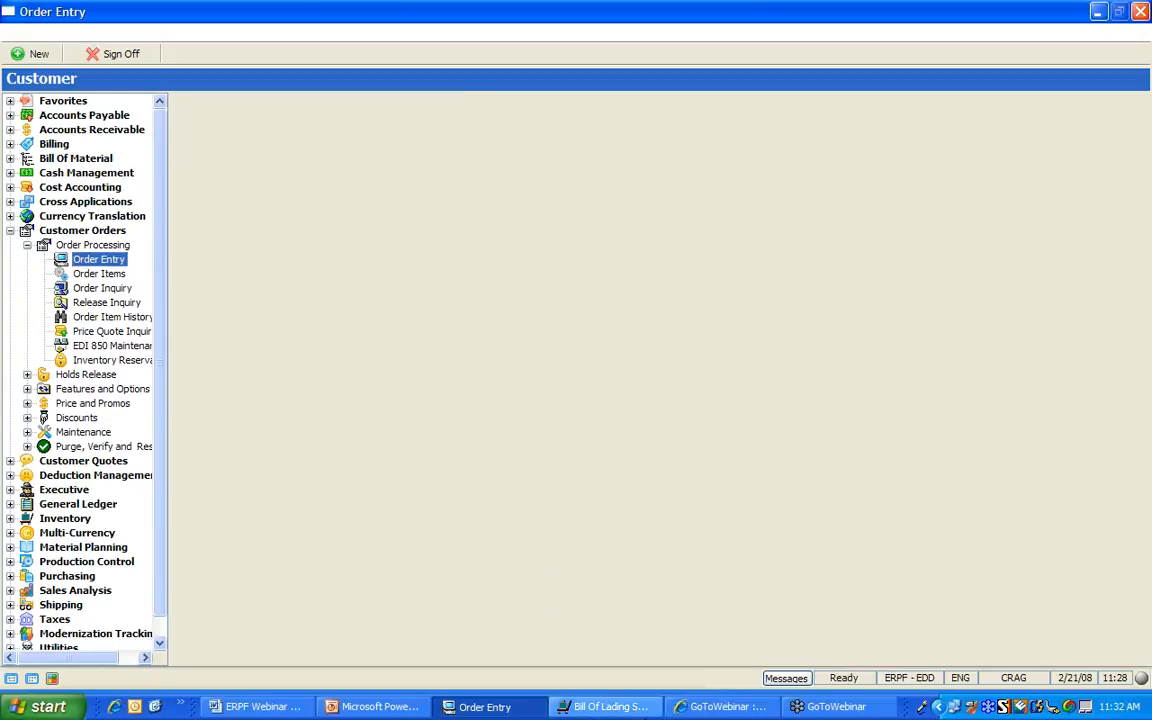
pyautogui.click(652, 707)
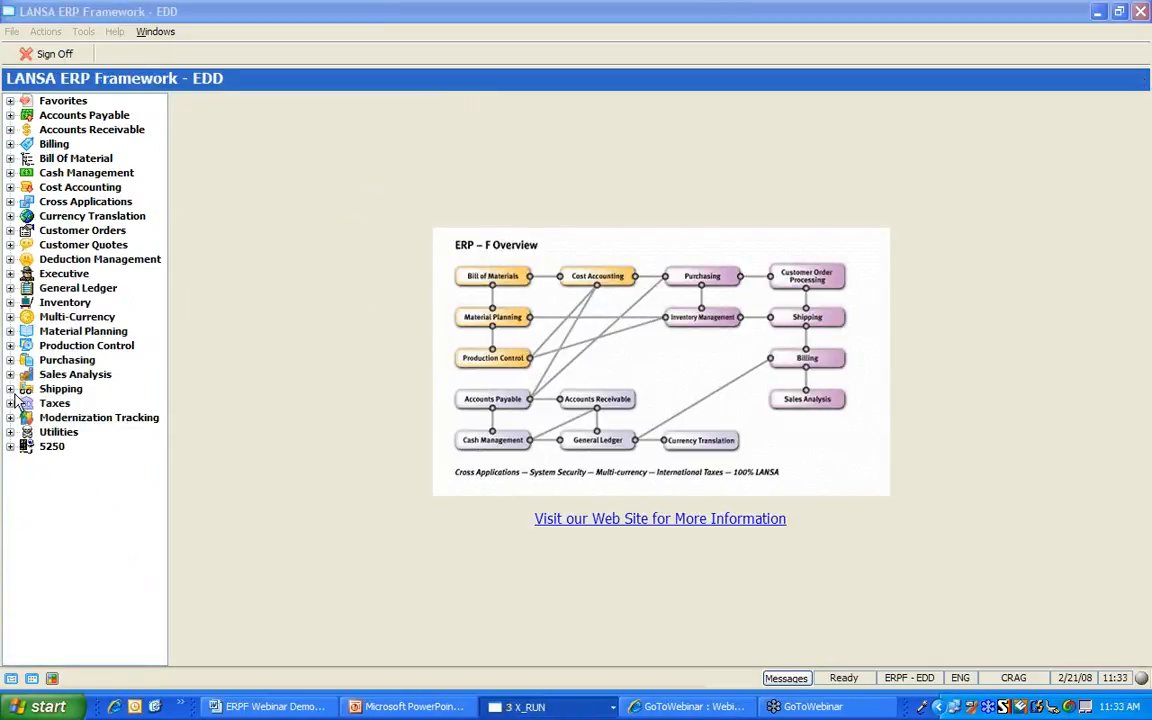
# Open Shipping > Transactions > Bill Of Lading Selection, search plant 20, and bring up release 0001552's actions
pyautogui.click(11, 390)
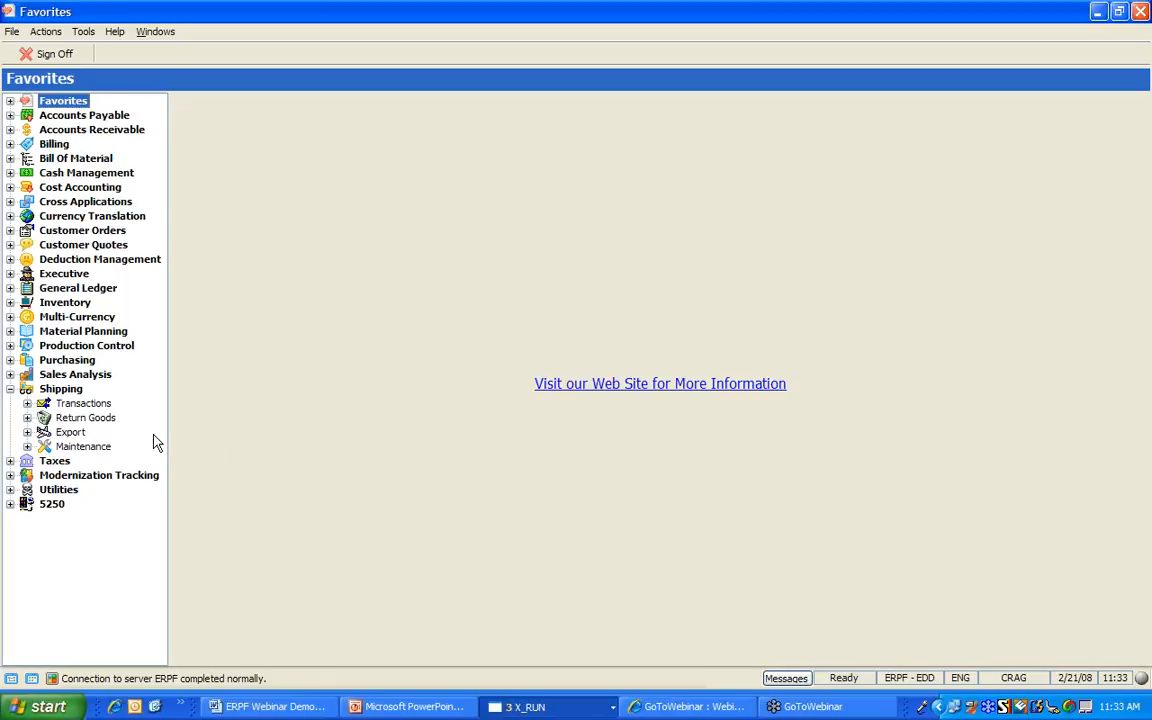
pyautogui.click(80, 405)
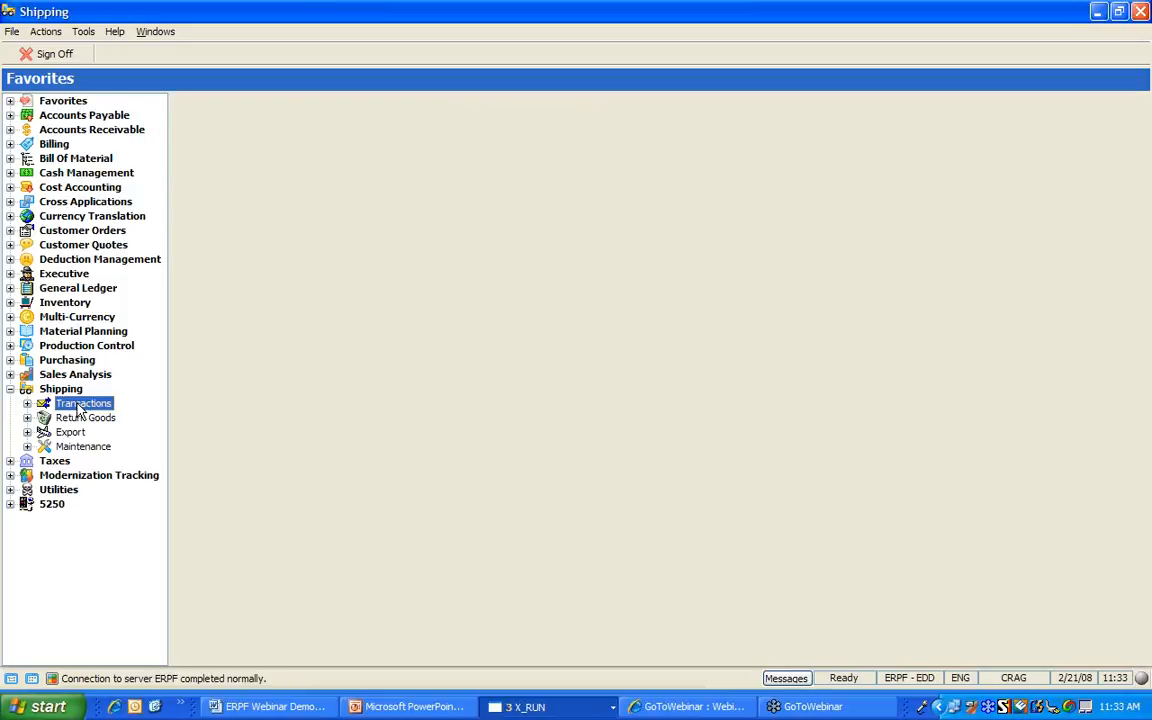
pyautogui.click(27, 403)
pyautogui.click(103, 433)
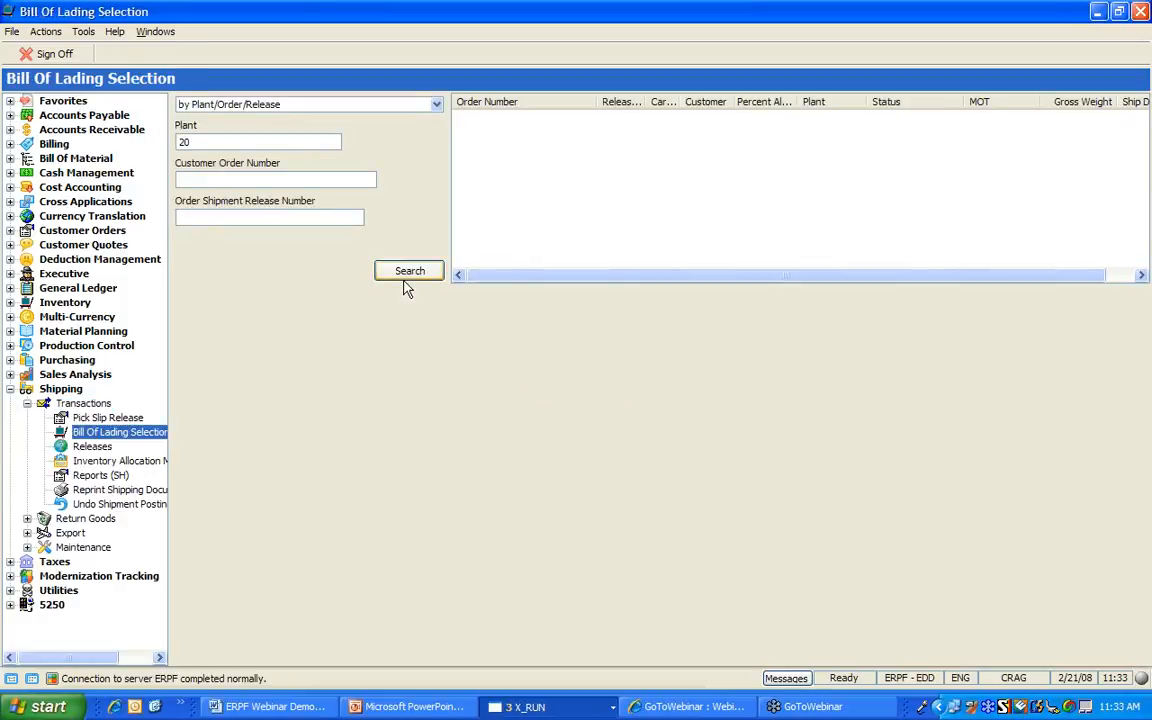
pyautogui.click(402, 273)
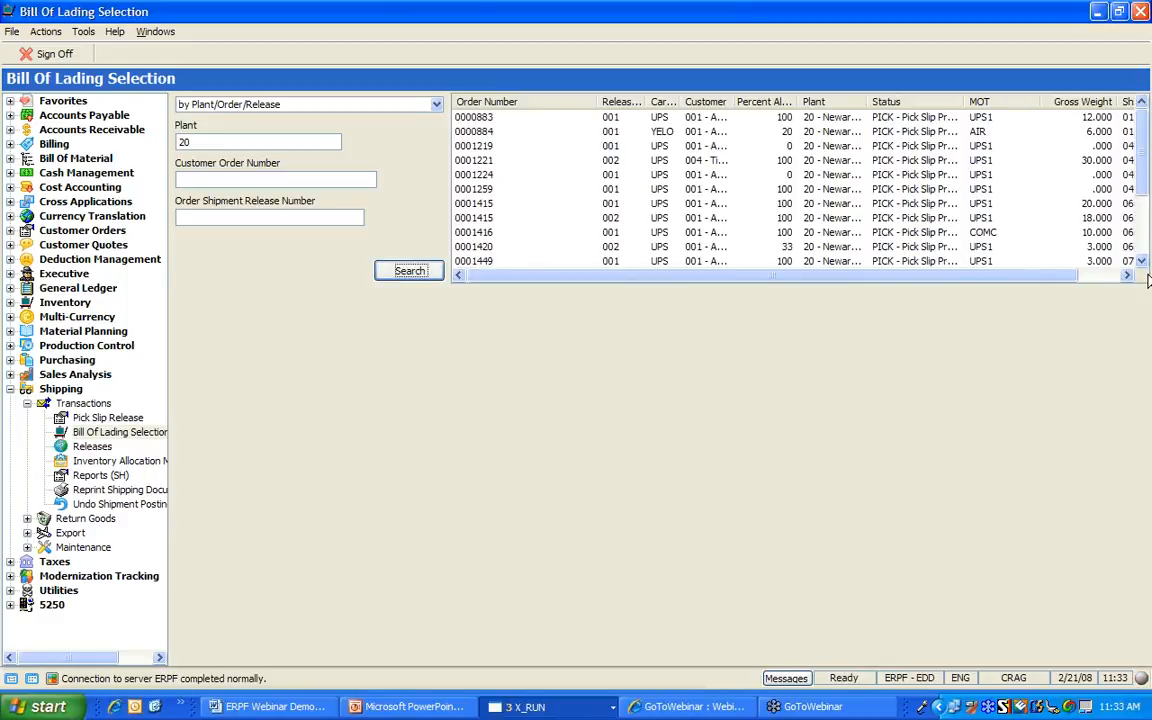
pyautogui.scroll(-3, 1033, 250)
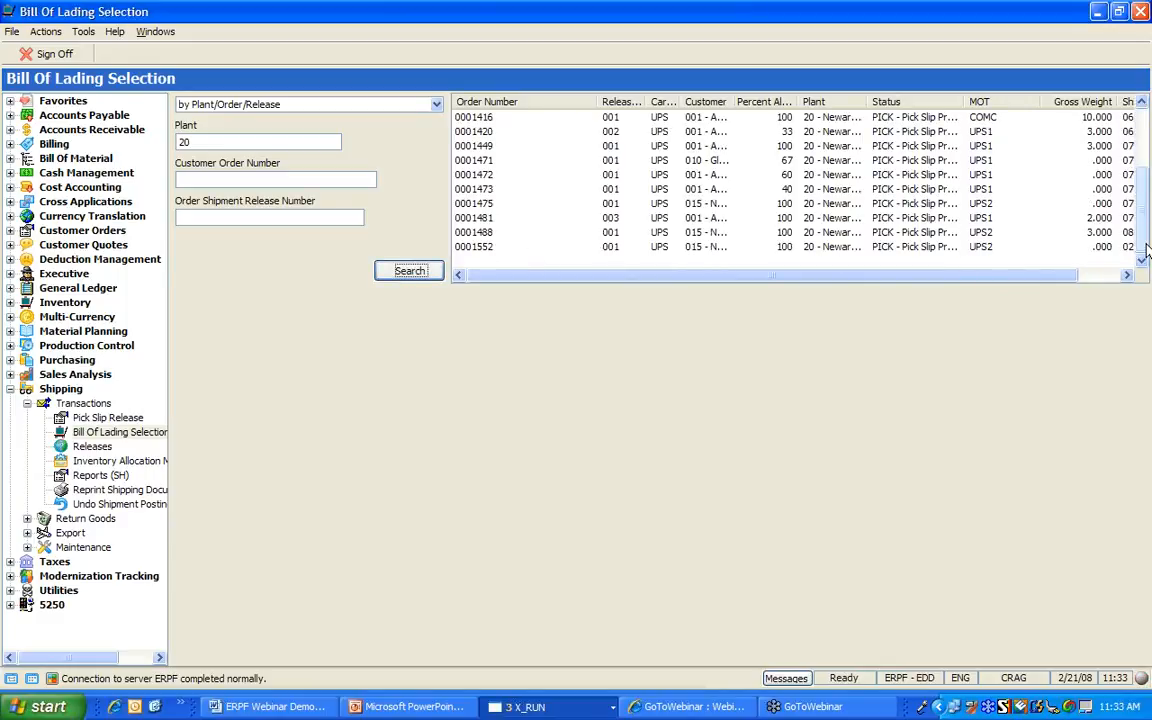
pyautogui.rightClick(487, 246)
# Change release 0001552: pro number TRACK001, gross and net weight 10, one package, freight 12
pyautogui.click(533, 266)
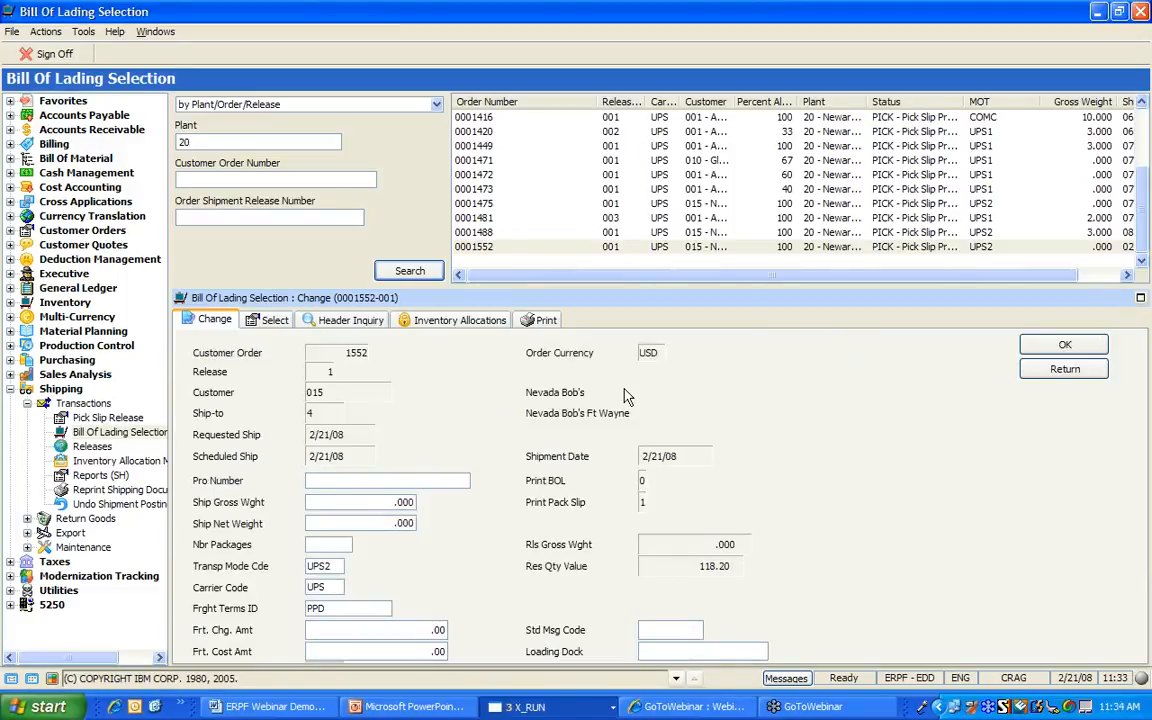
pyautogui.write('RACK001')
pyautogui.press('Tab')
pyautogui.write('10')
pyautogui.press('Tab')
pyautogui.write('10')
pyautogui.press('Tab')
pyautogui.write('1')
pyautogui.press('Tab')
pyautogui.press('Tab')
pyautogui.press('Tab')
pyautogui.press('Tab')
pyautogui.write('12')
pyautogui.press('Tab')
pyautogui.press('Return')
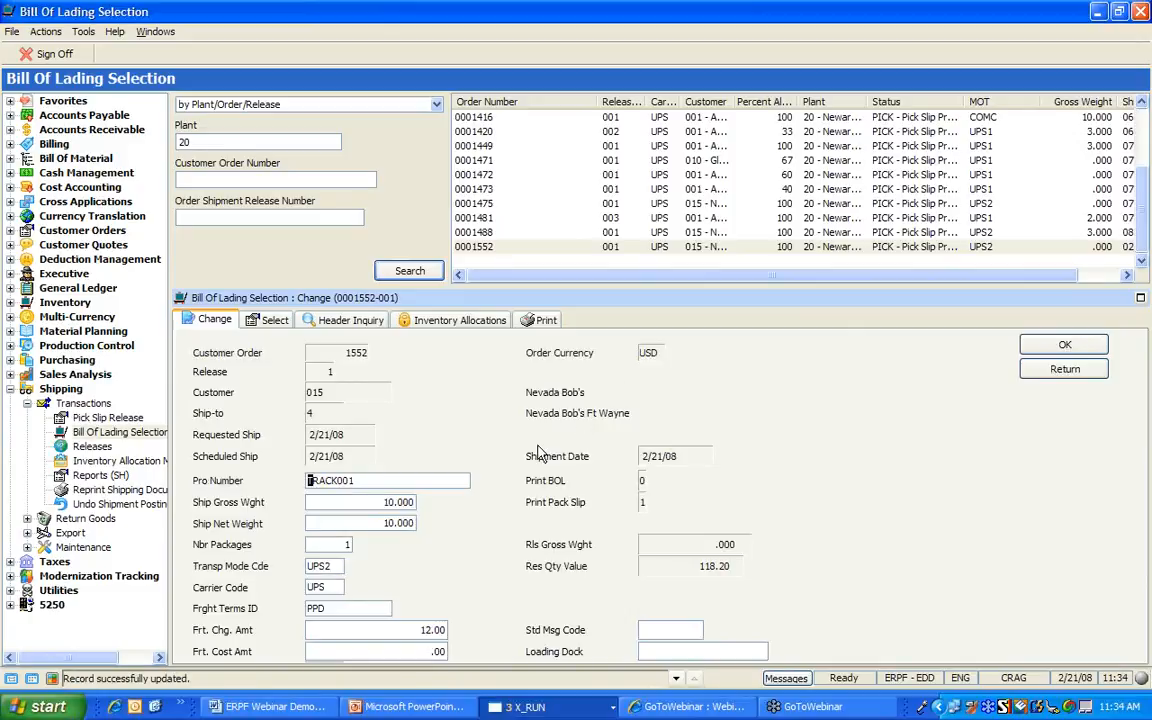
# Correct the carrier code to UPS, save, and request BOL processing
pyautogui.press('Tab')
pyautogui.press('Tab')
pyautogui.press('Tab')
pyautogui.press('Tab')
pyautogui.write('BOB')
pyautogui.press('Tab')
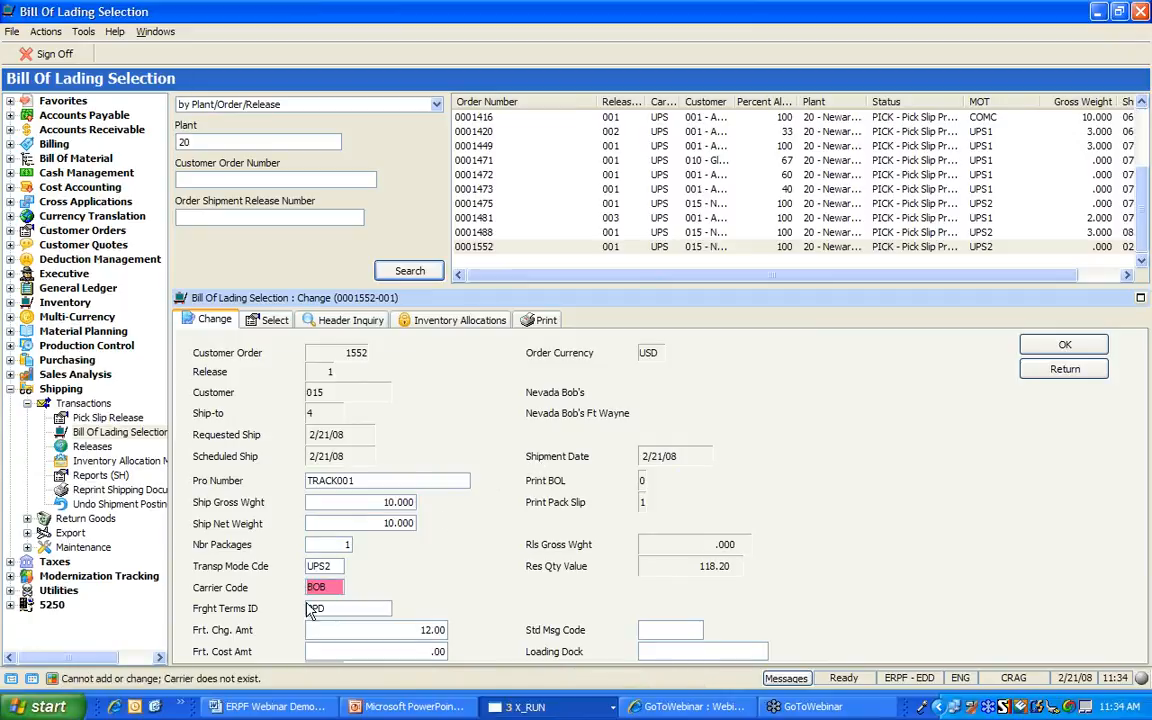
pyautogui.click(328, 582)
pyautogui.write('UPS')
pyautogui.press('Return')
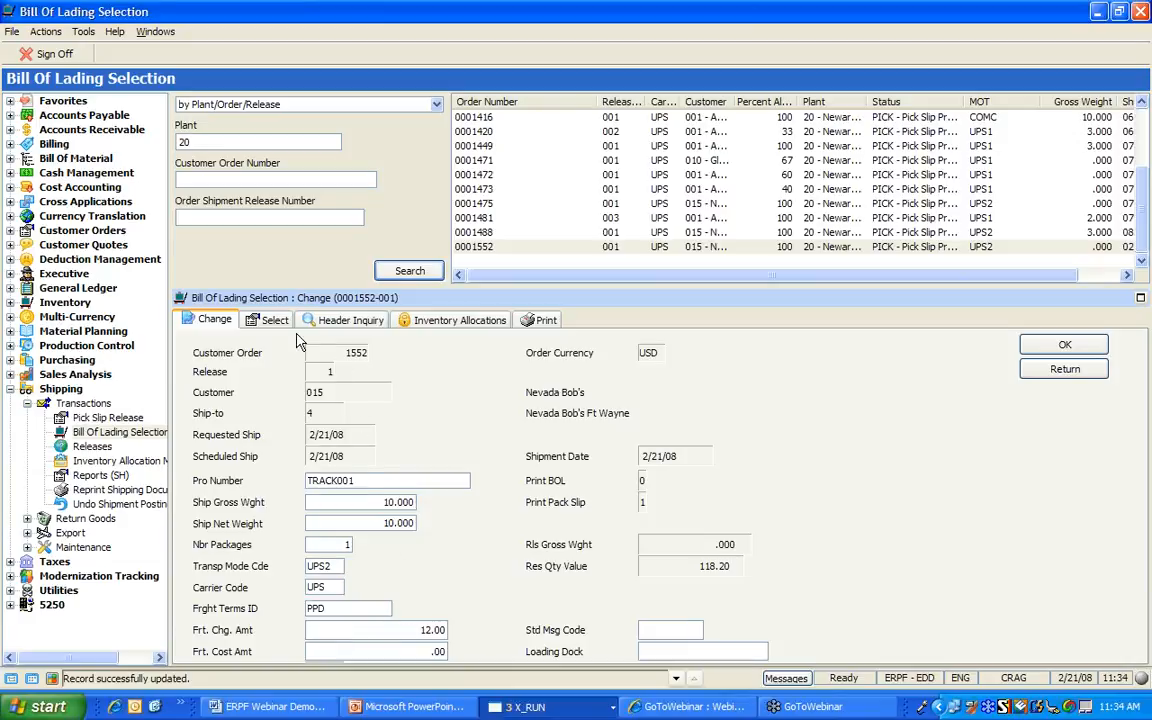
pyautogui.click(265, 322)
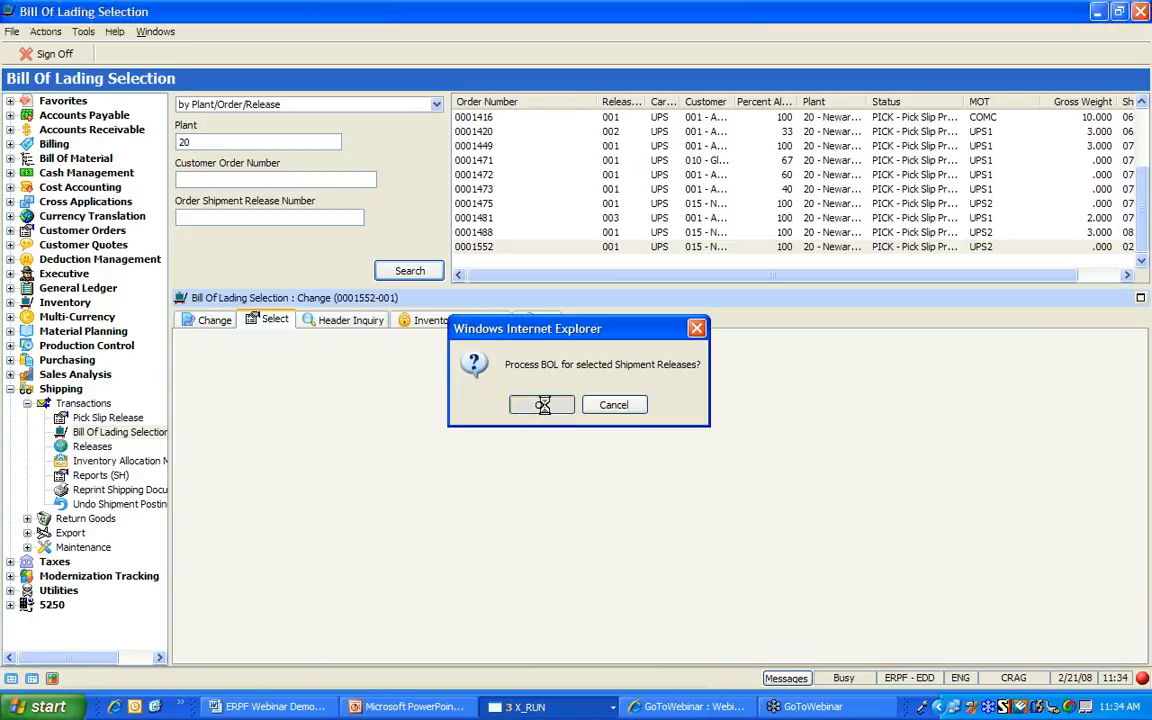
# Confirm generating the bill of lading for release 1552-001 and collapse the Shipping tree
pyautogui.click(542, 406)
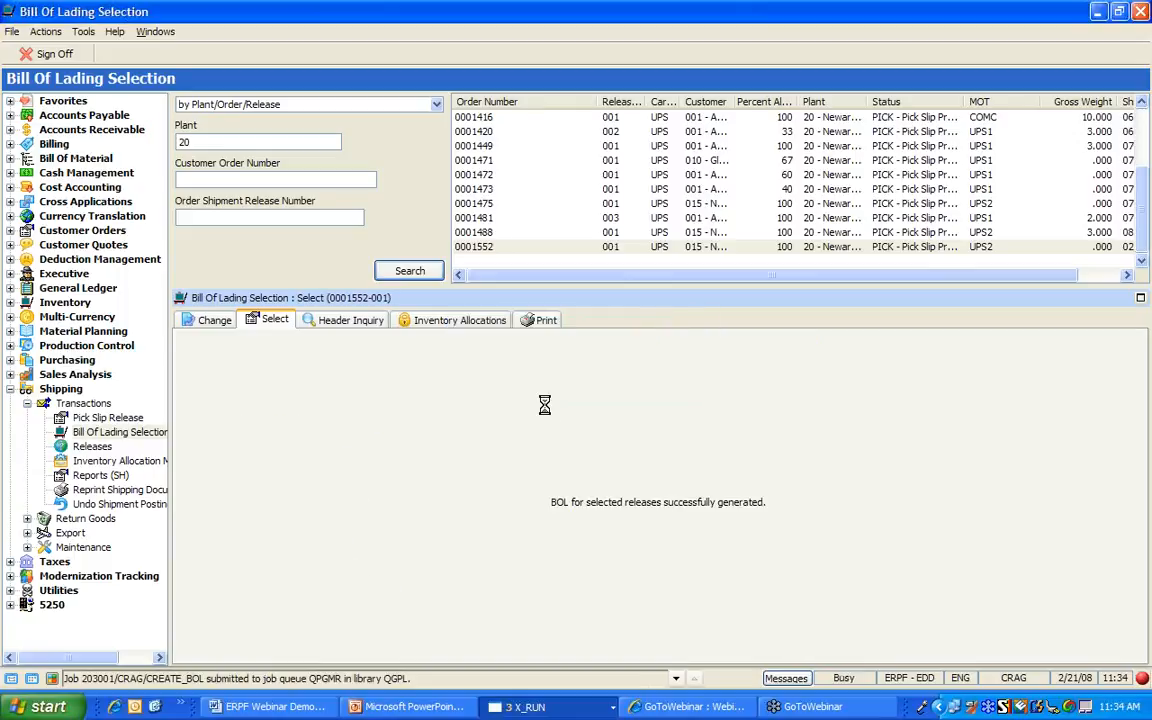
pyautogui.click(27, 404)
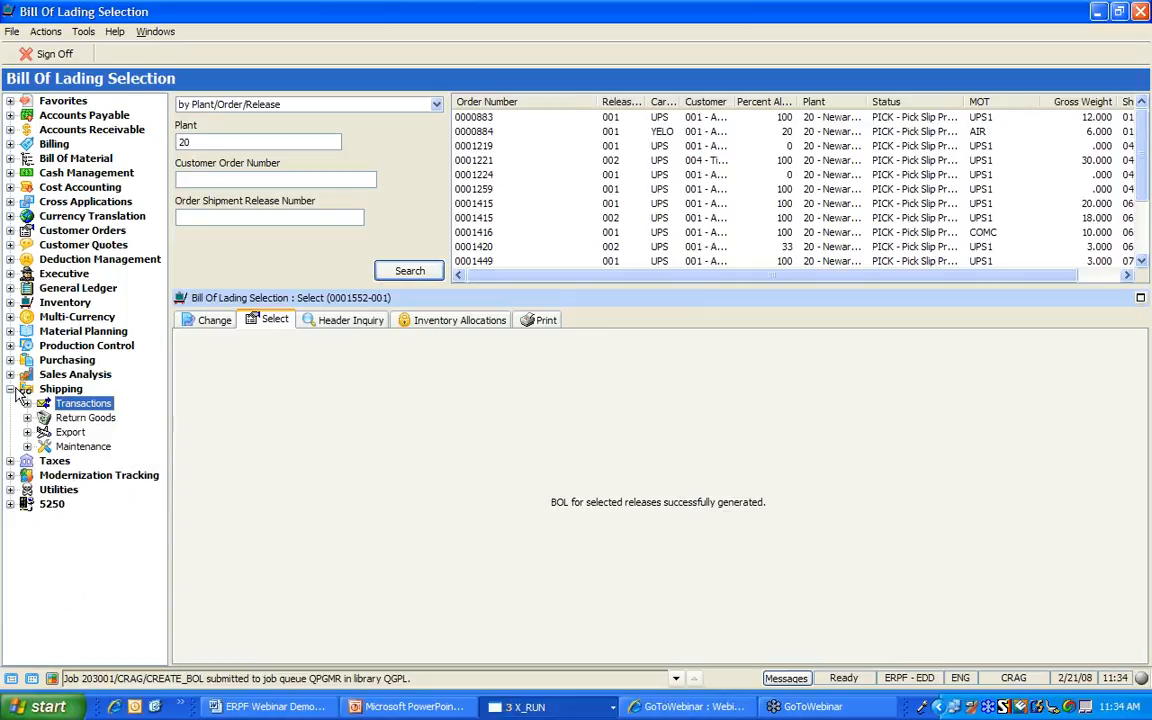
pyautogui.click(11, 389)
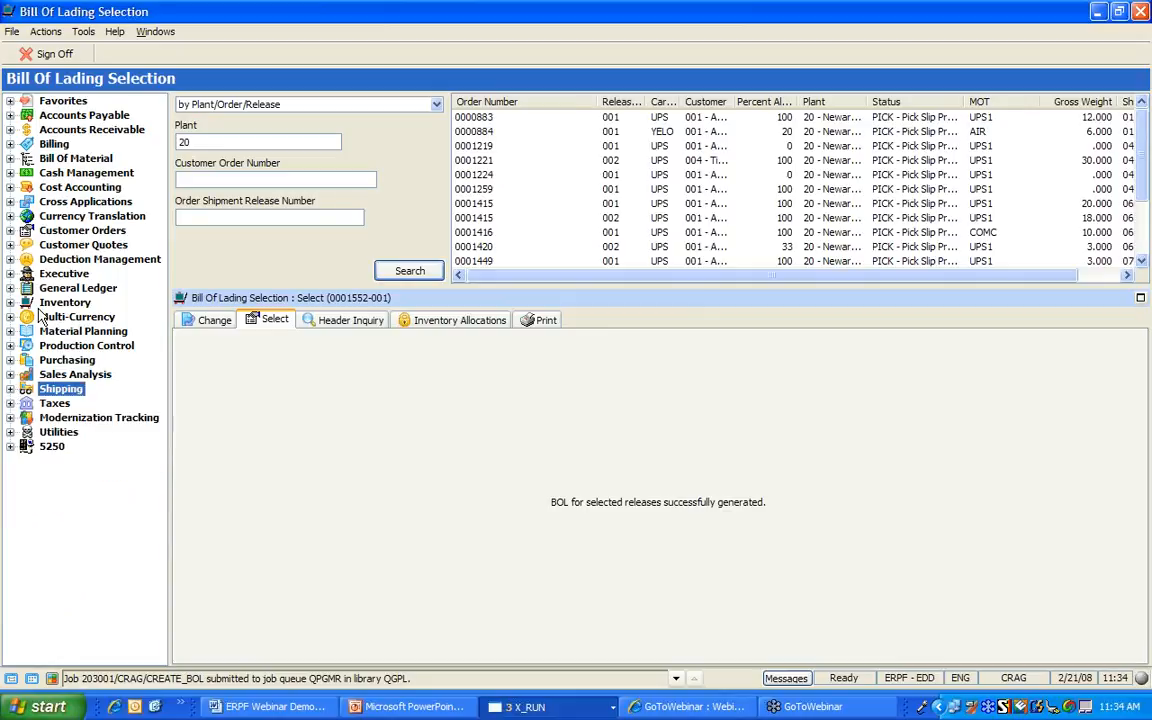
# Create the order invoice for Nevada Bob's order 0001552 under company 001 and post it on-line
pyautogui.click(10, 144)
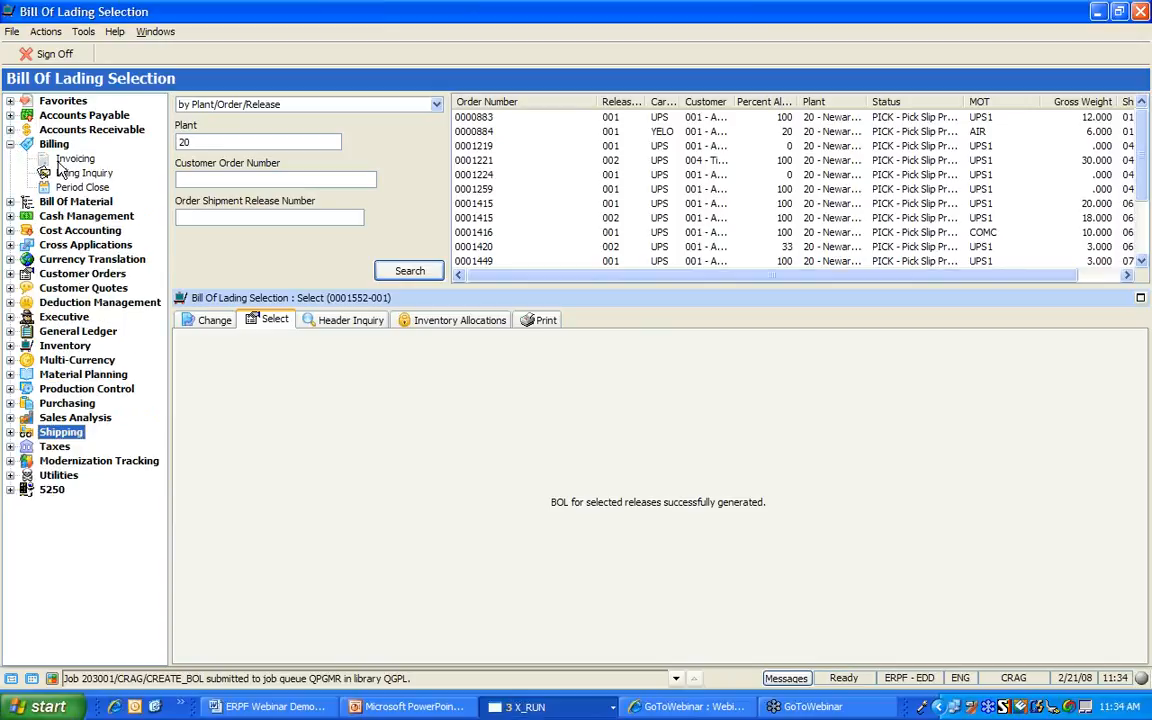
pyautogui.click(76, 159)
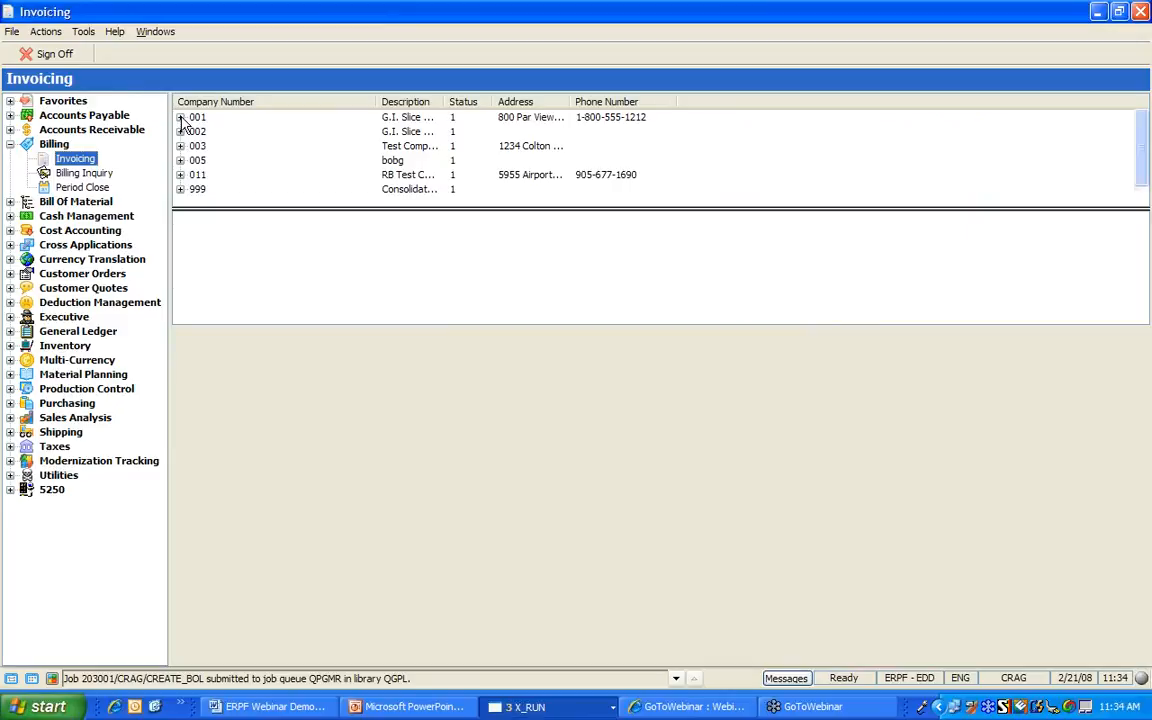
pyautogui.click(181, 117)
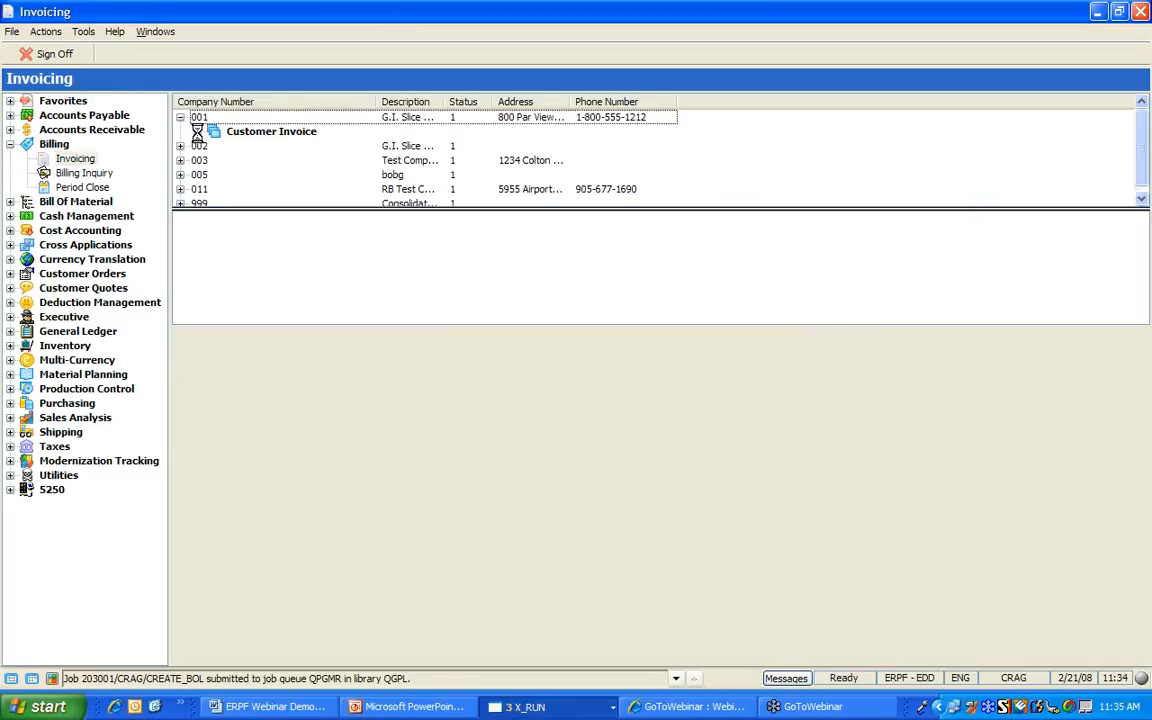
pyautogui.click(1142, 199)
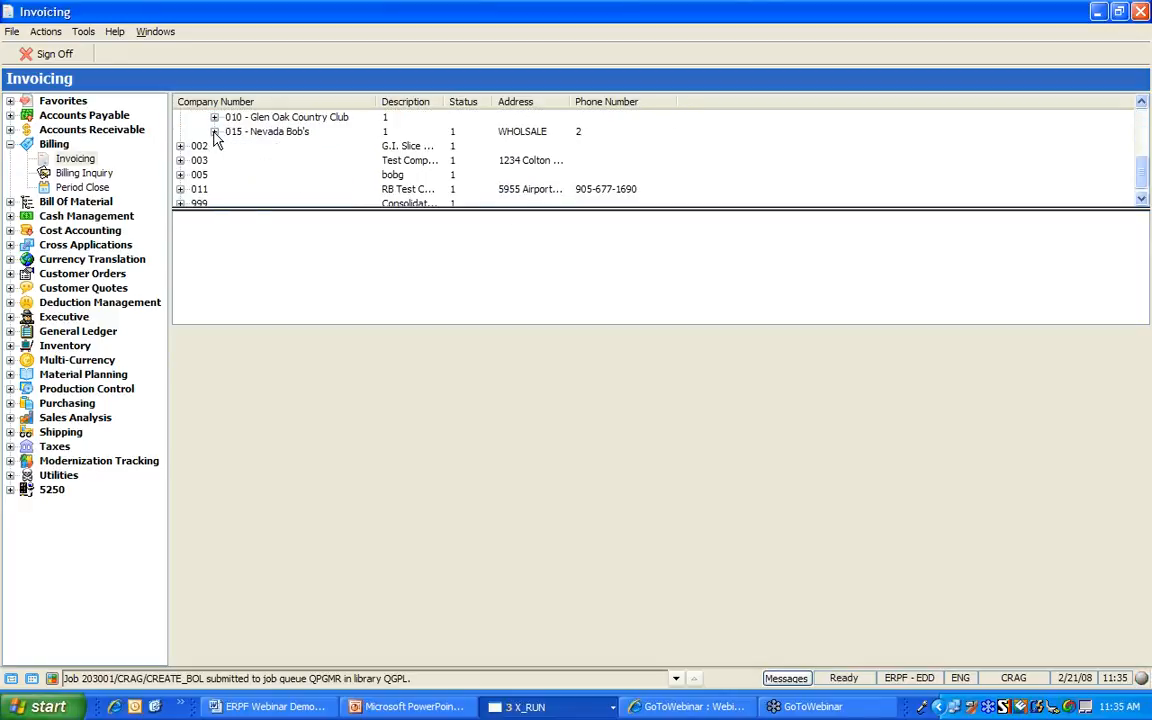
pyautogui.click(214, 133)
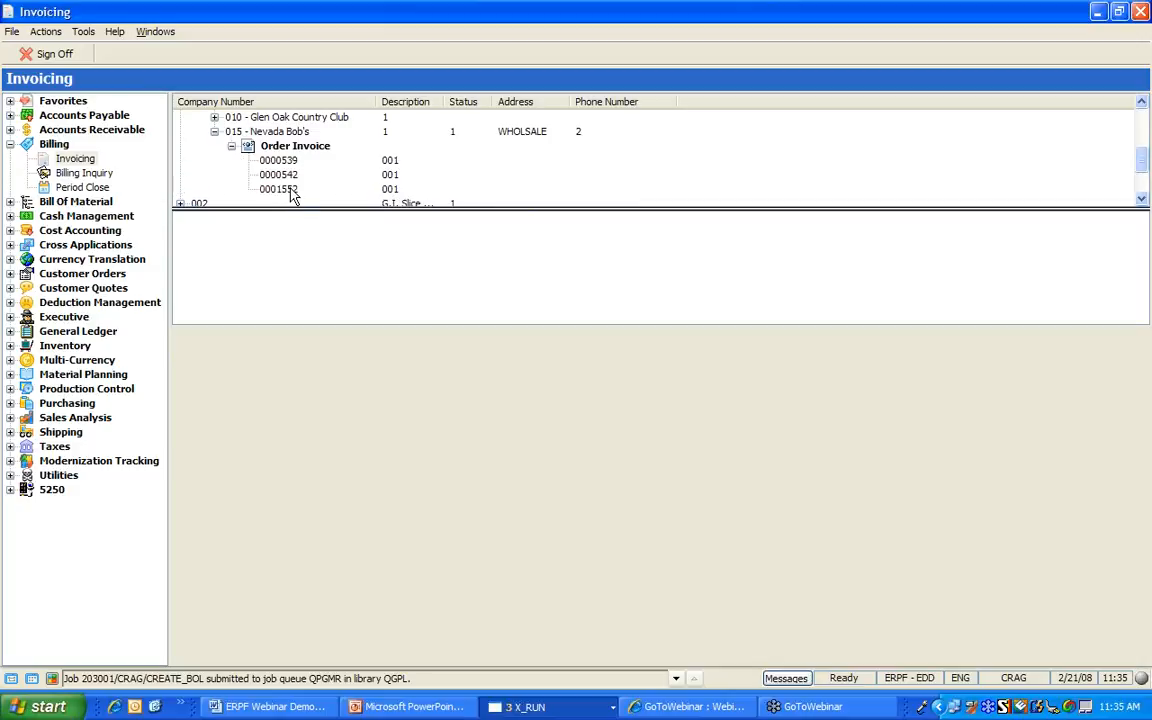
pyautogui.rightClick(292, 196)
pyautogui.moveTo(335, 236)
pyautogui.click(506, 237)
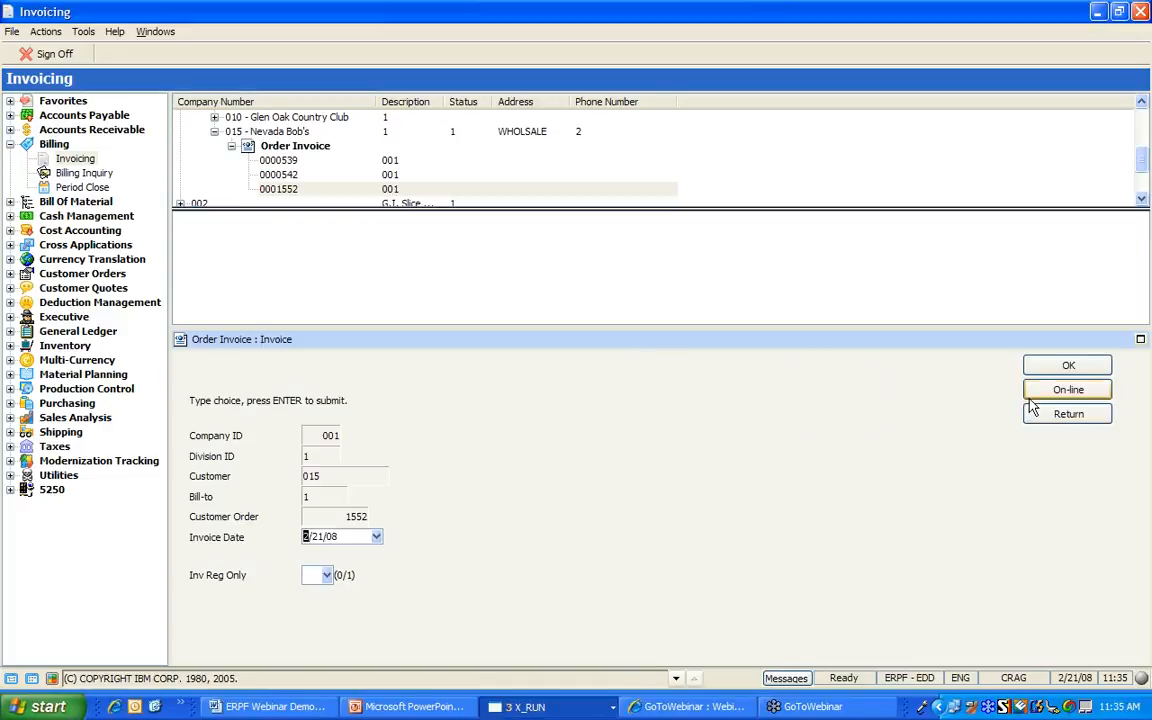
pyautogui.click(1035, 390)
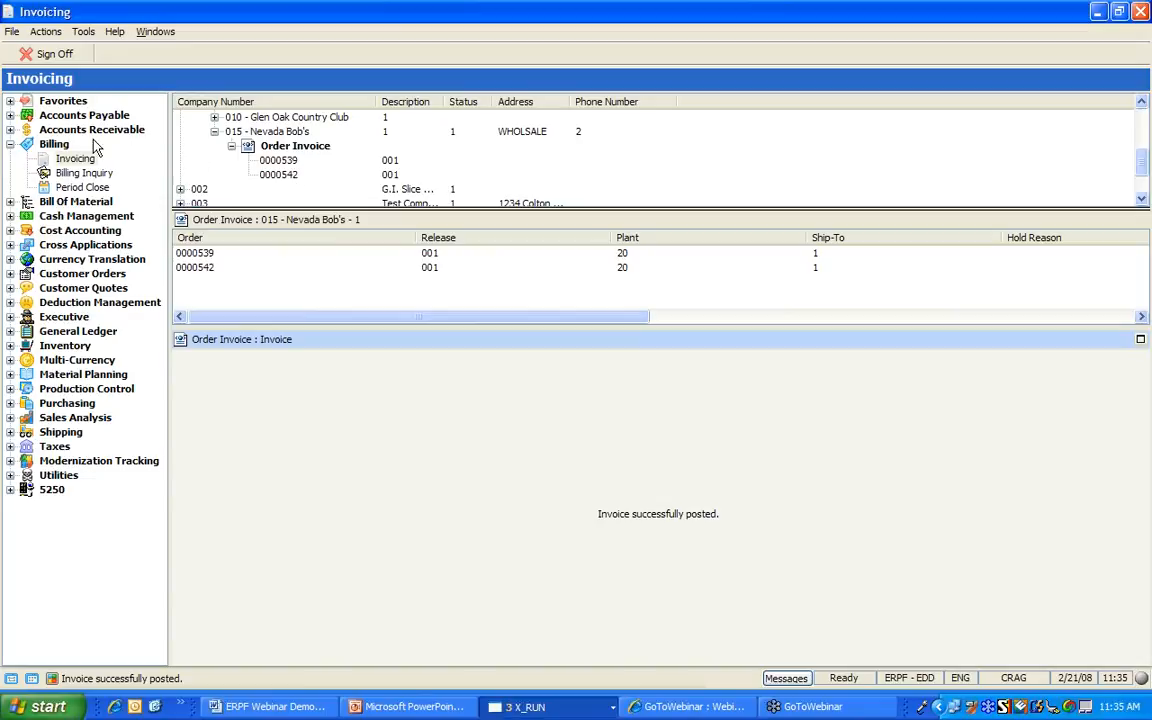
pyautogui.click(10, 130)
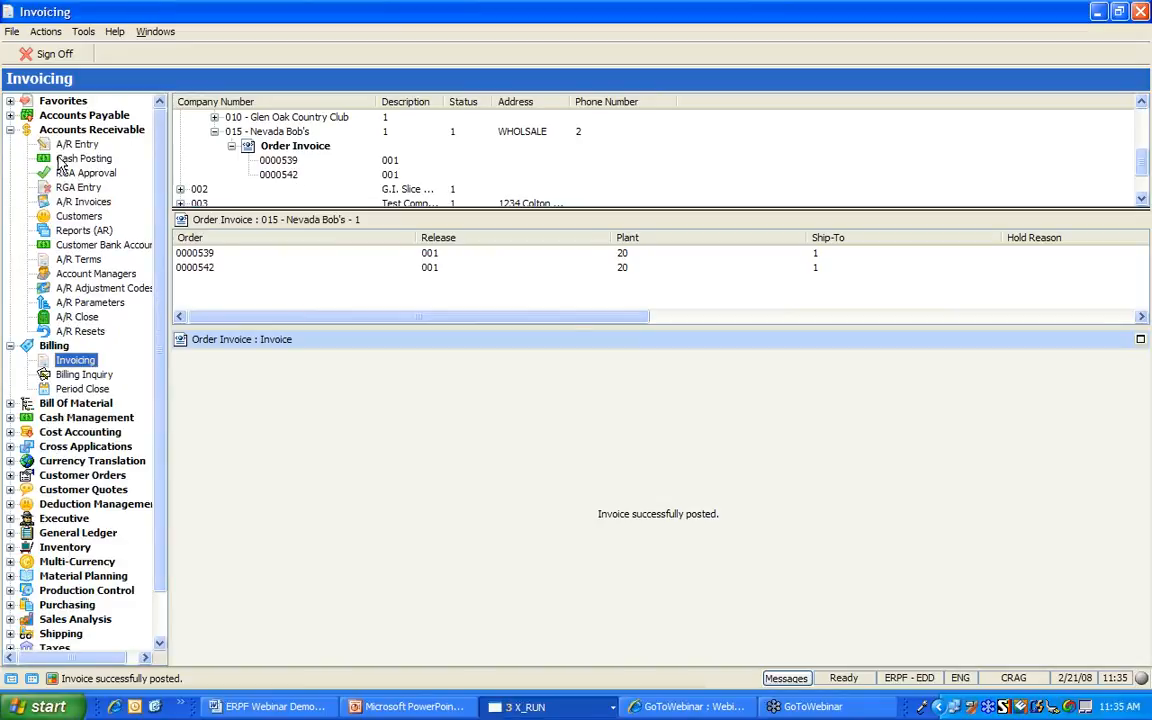
pyautogui.click(84, 202)
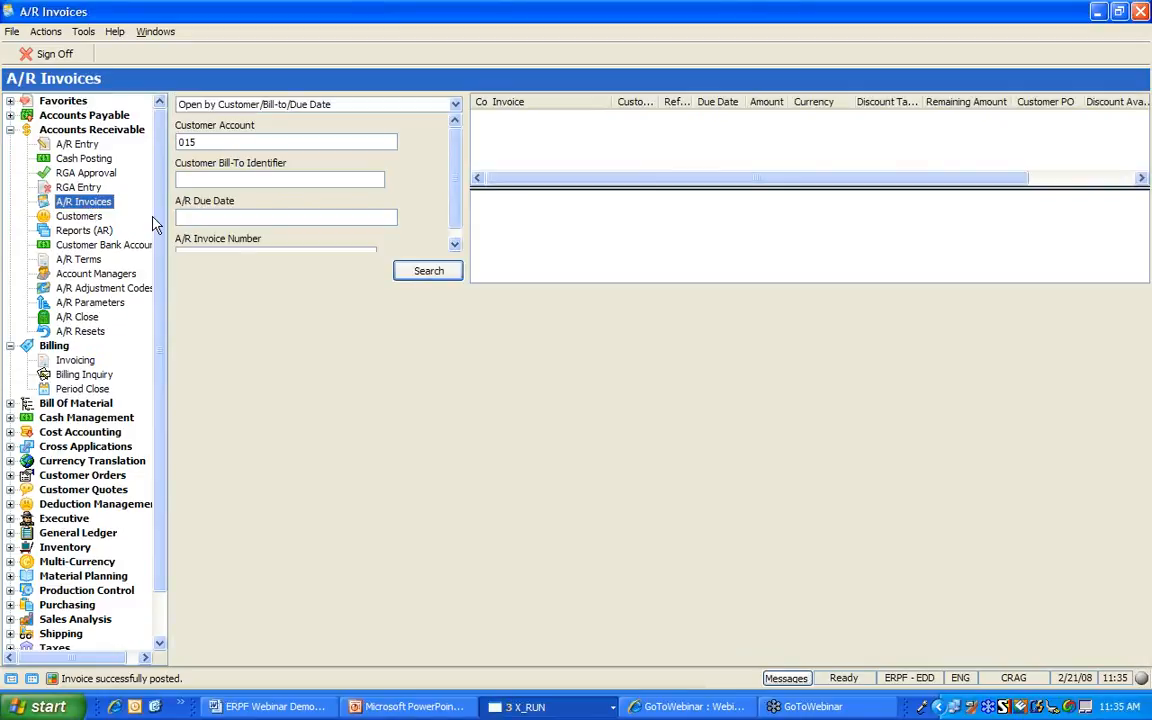
pyautogui.click(410, 272)
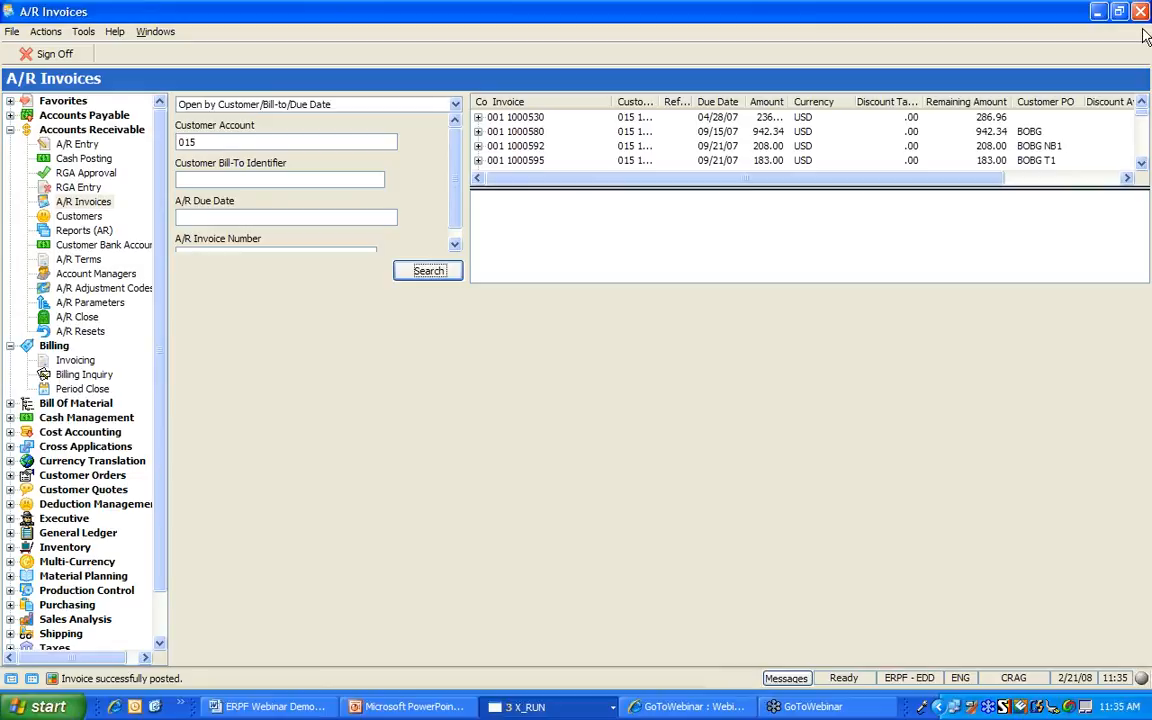
pyautogui.click(1146, 152)
pyautogui.click(1146, 152)
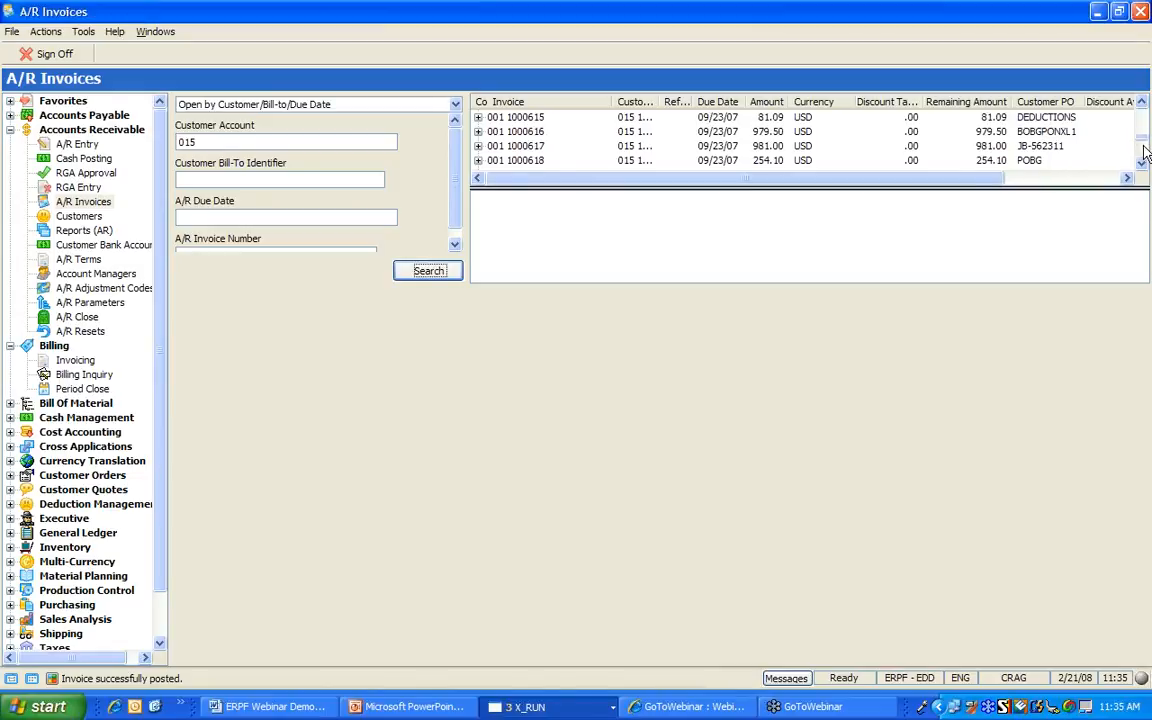
pyautogui.click(1146, 154)
pyautogui.click(1146, 160)
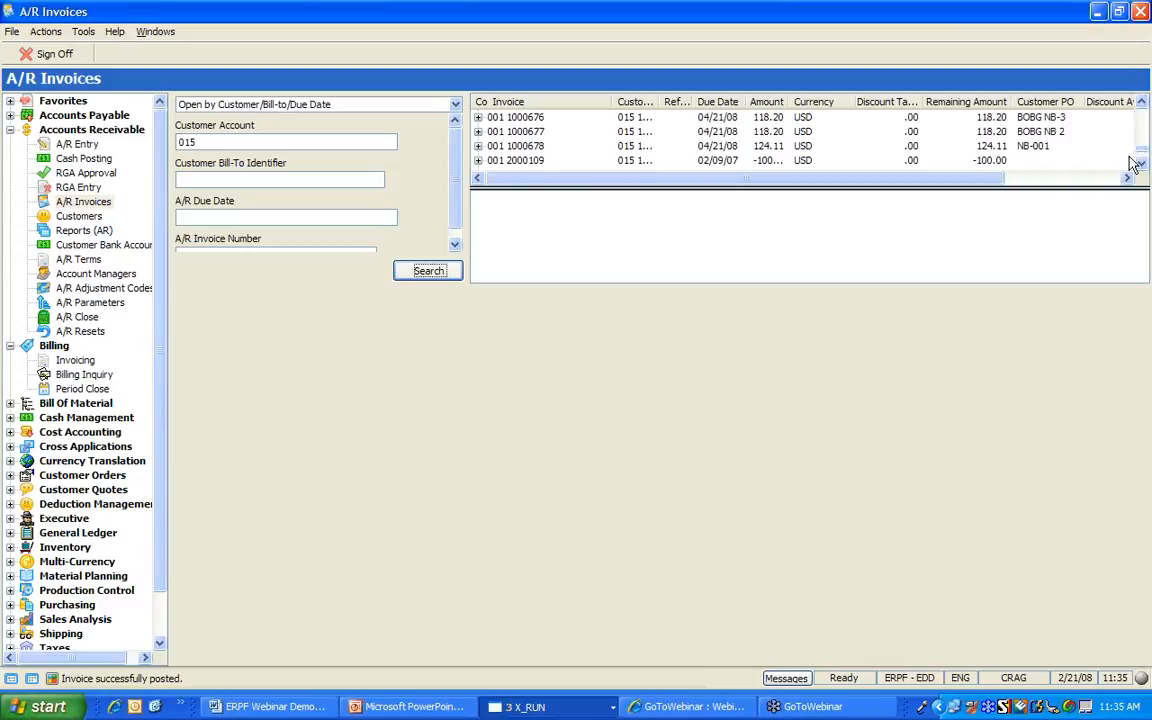
pyautogui.click(524, 148)
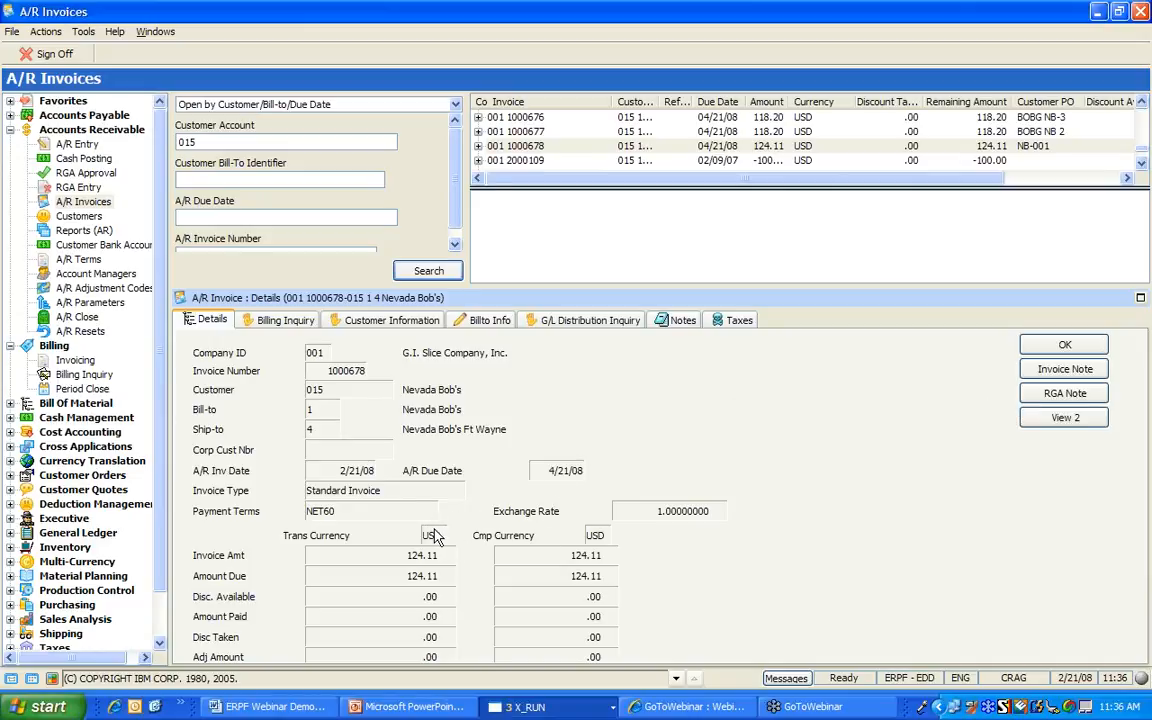
# Show View 2 and the Billing Inquiry for invoice 1000678, revealing source order 1552
pyautogui.click(1063, 417)
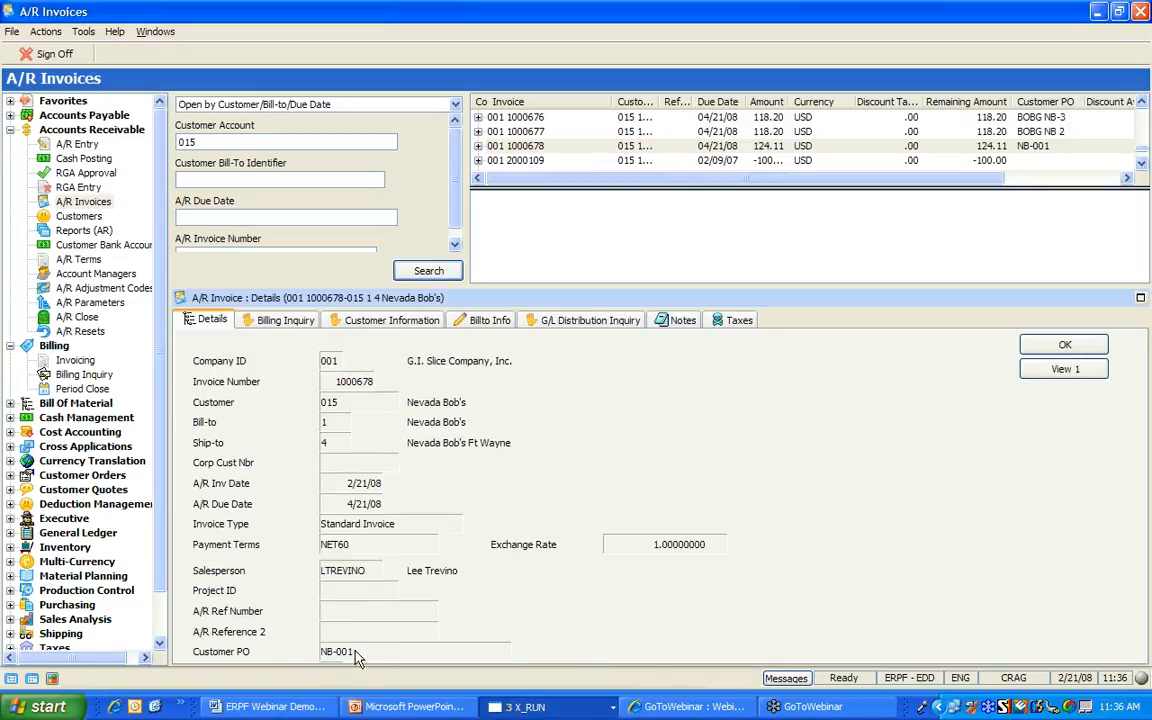
pyautogui.click(270, 320)
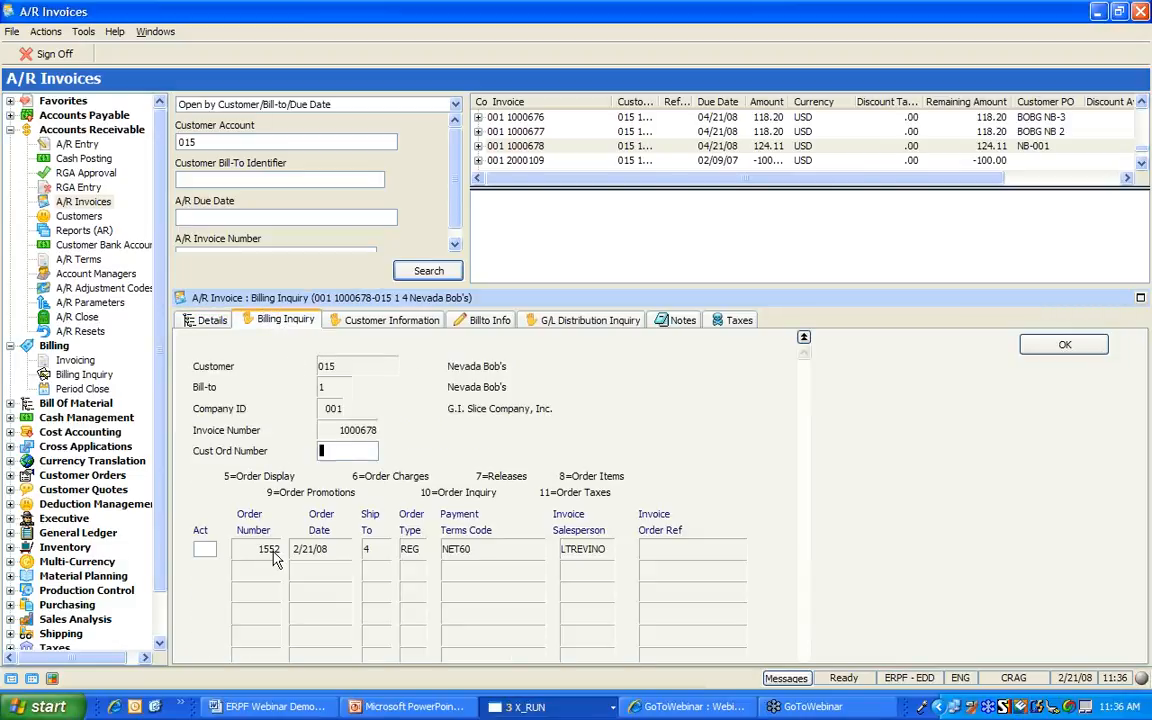
# Apply option 8 to order 1552 to view its order items, then return to the list
pyautogui.click(202, 548)
pyautogui.write('8')
pyautogui.press('Return')
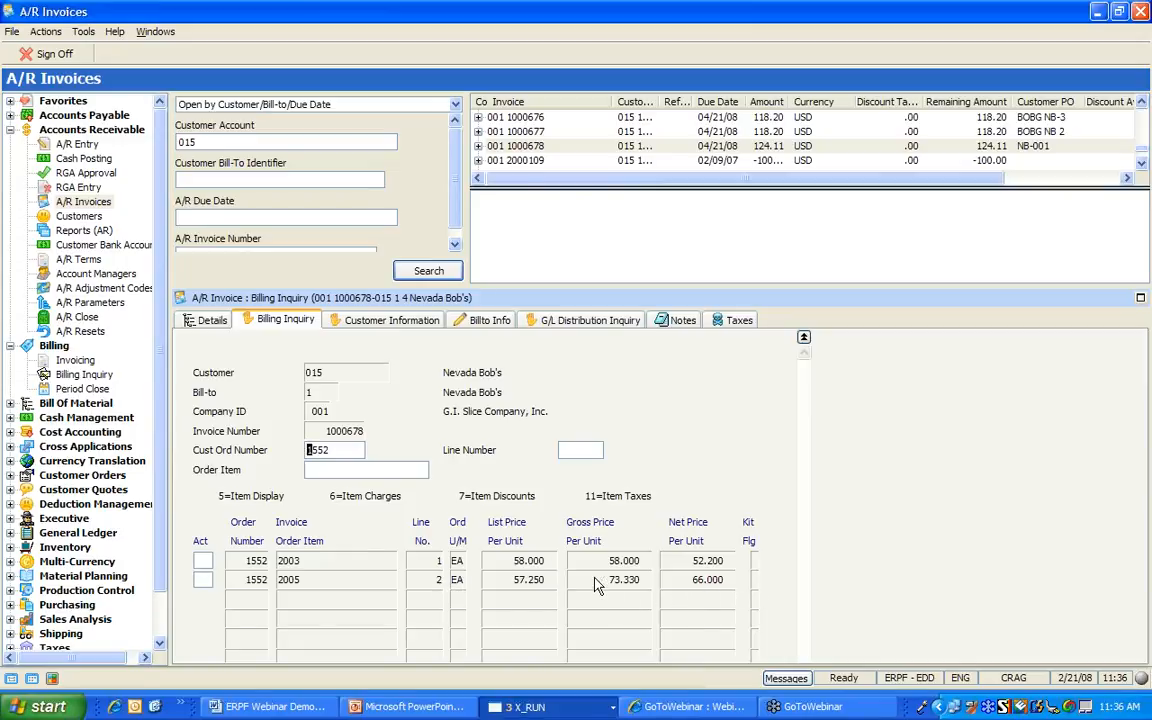
pyautogui.press('F12')
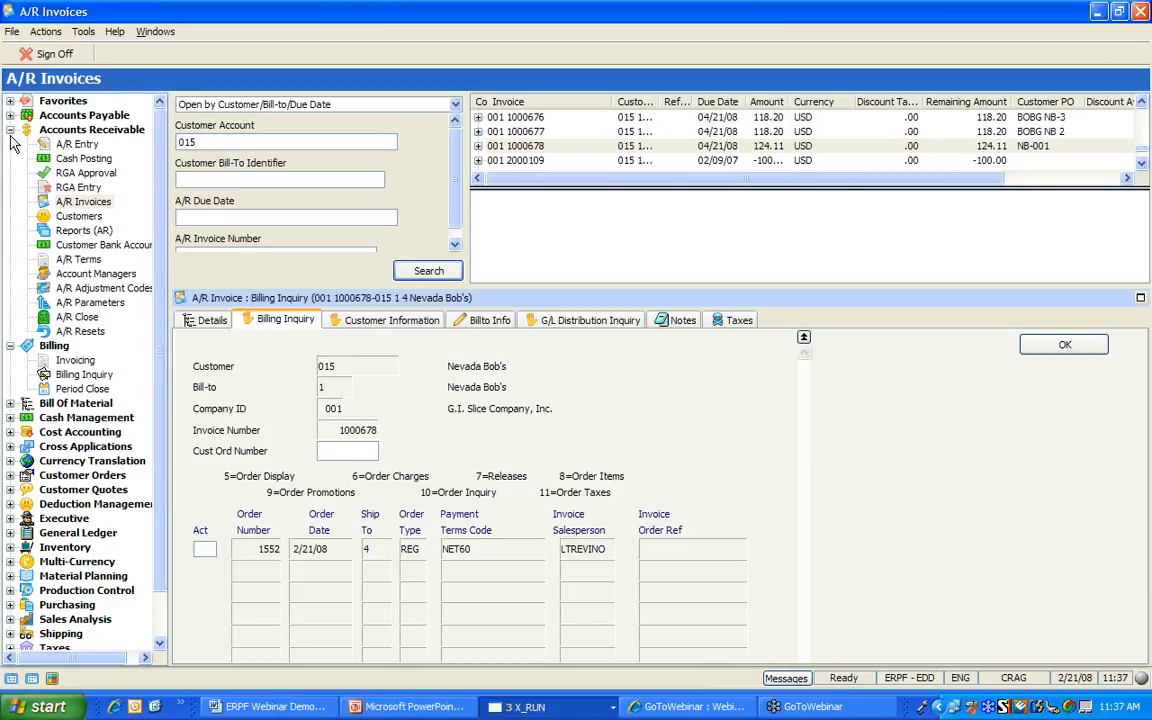
# Collapse Accounts Receivable and Billing, then switch to the Currency Translation area
pyautogui.click(10, 132)
pyautogui.click(10, 145)
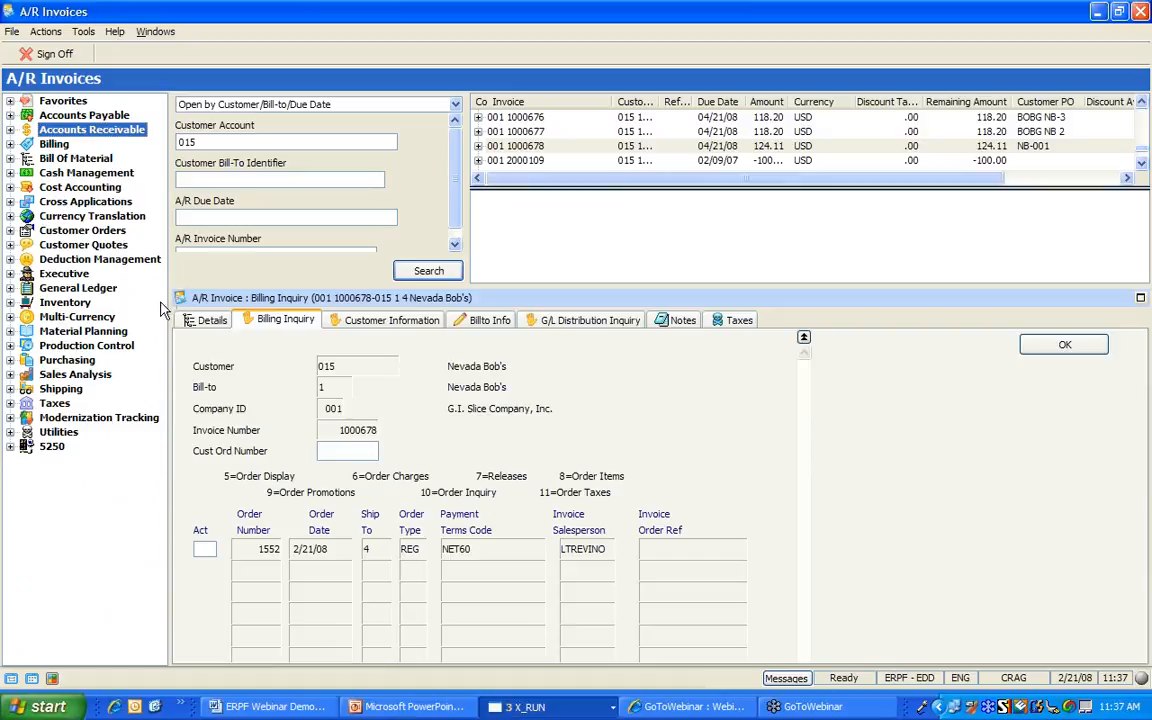
pyautogui.click(87, 217)
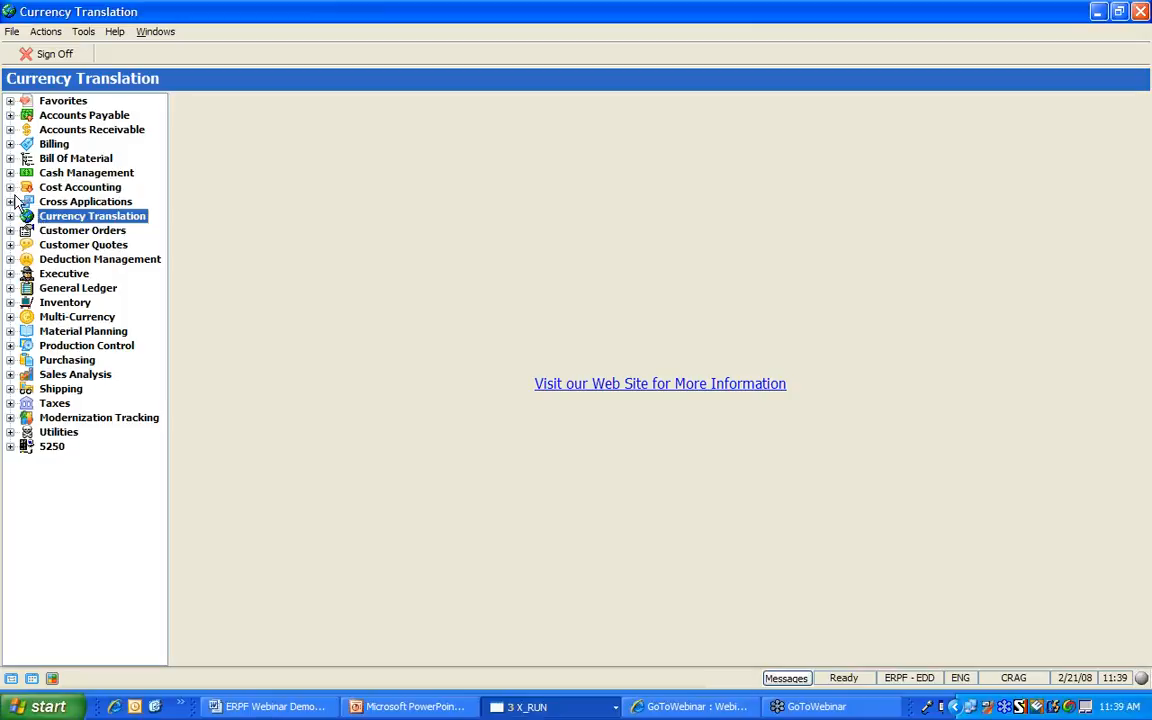
# Open Order Entry under Customer Orders > Order Processing and start a new blank order
pyautogui.click(10, 231)
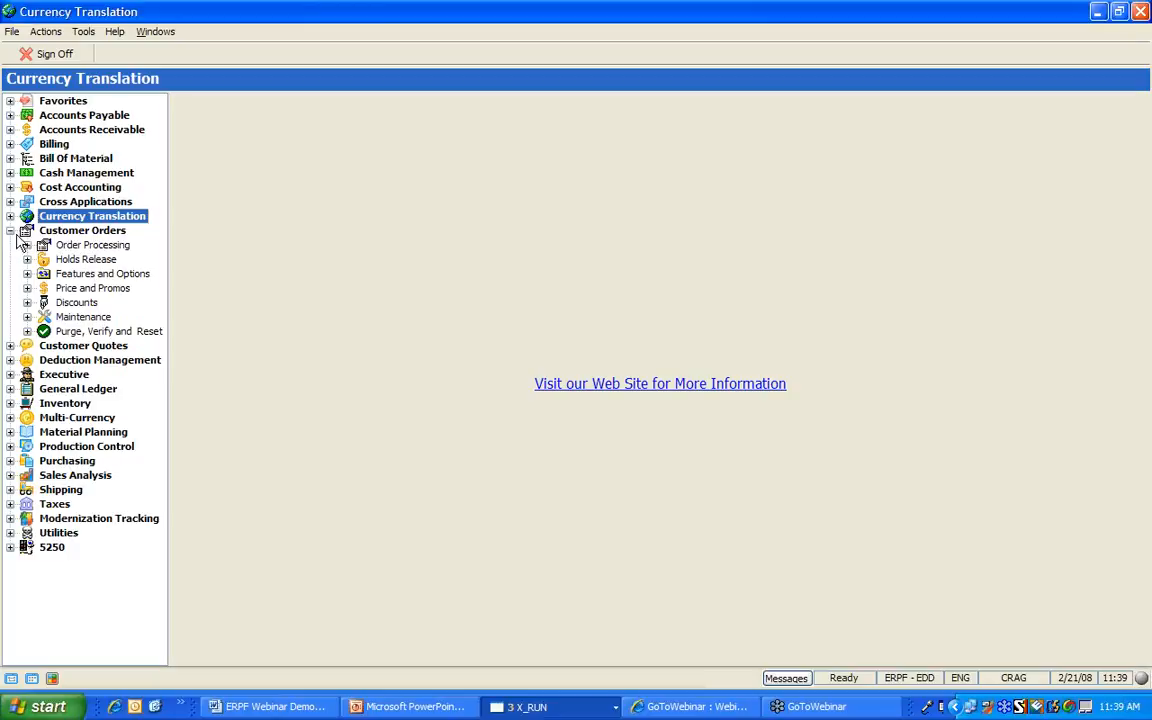
pyautogui.click(27, 245)
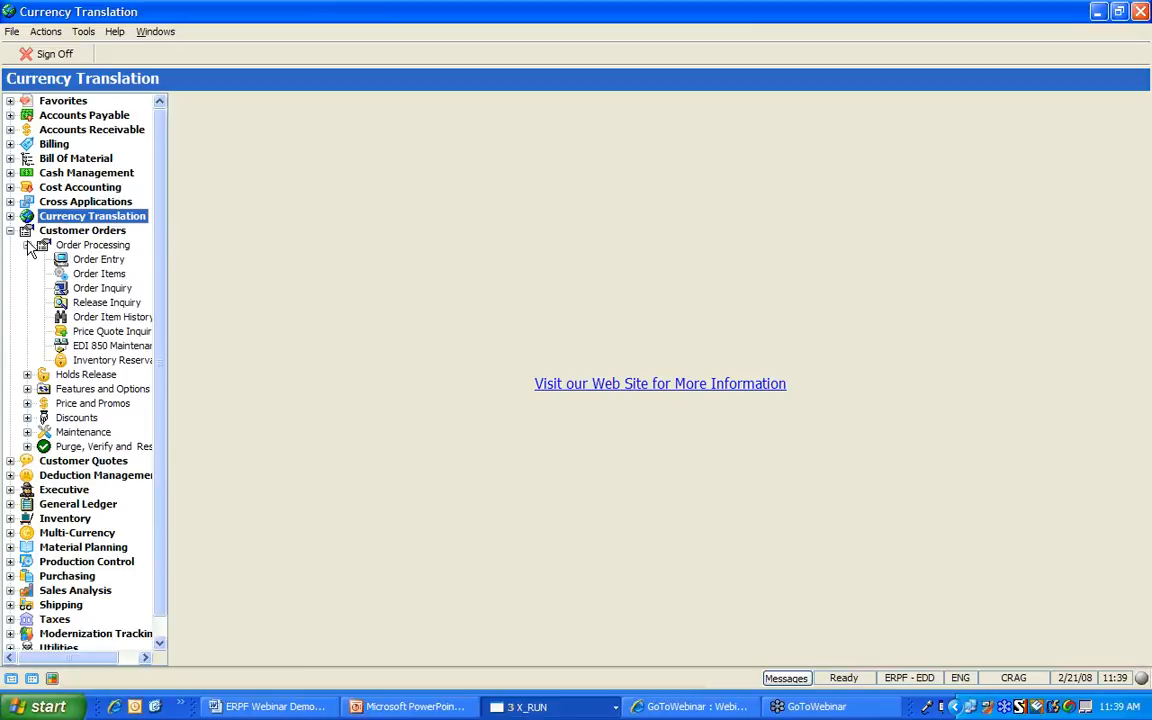
pyautogui.click(84, 262)
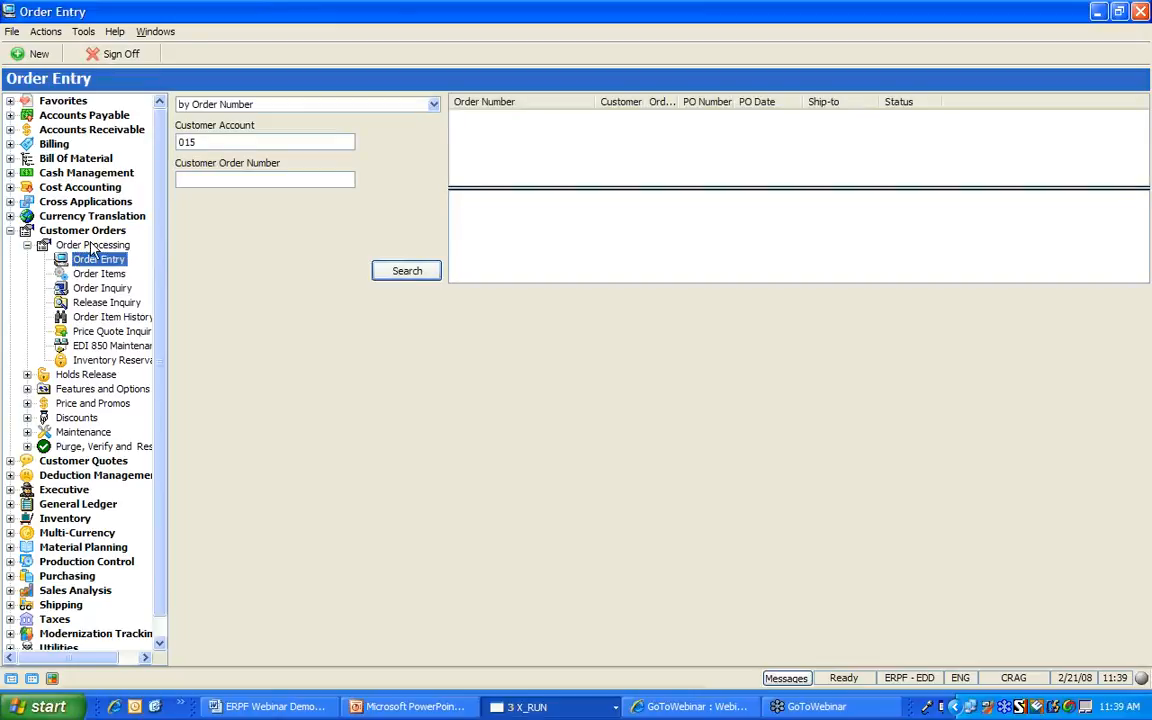
pyautogui.click(30, 55)
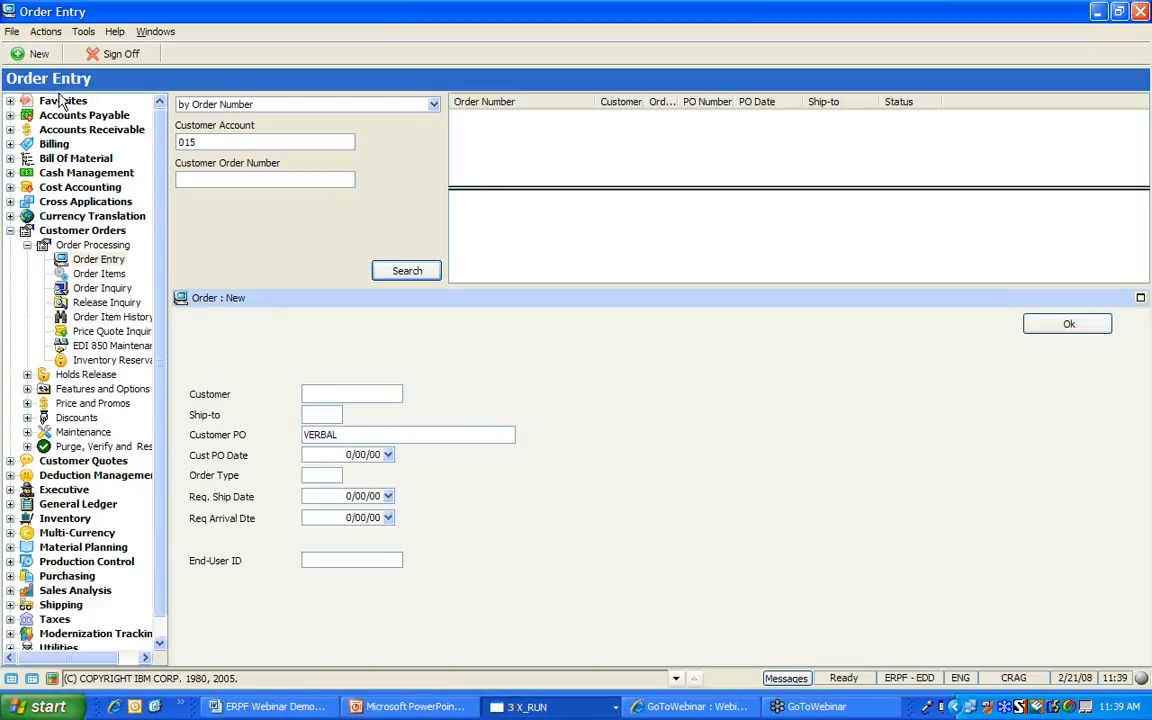
# Enter customer 010, choose ship-to 1 from the F4 lookup, and begin the Customer PO
pyautogui.write('001')
pyautogui.press('Tab')
pyautogui.press('F4')
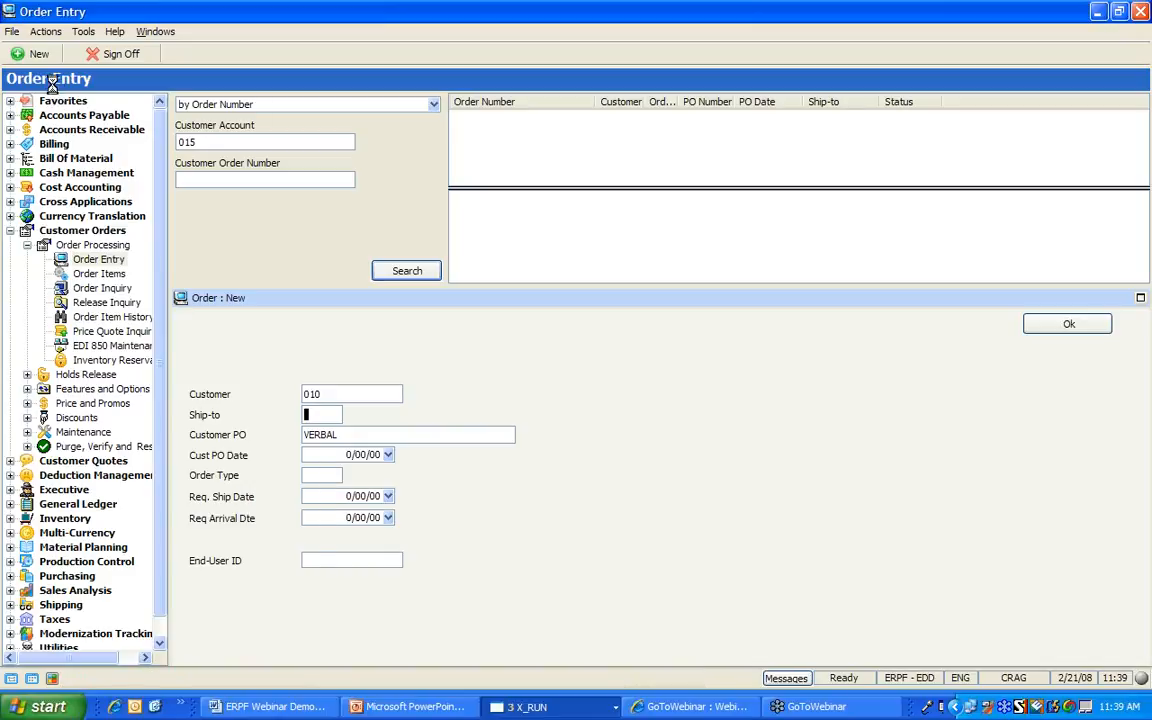
pyautogui.doubleClick(304, 464)
pyautogui.write('BOBG')
# Set Customer PO to NB-002 and add quantity 1 of items 10001 and 20001
pyautogui.press('BackSpace')
pyautogui.press('BackSpace')
pyautogui.press('BackSpace')
pyautogui.press('BackSpace')
pyautogui.write('NB-002')
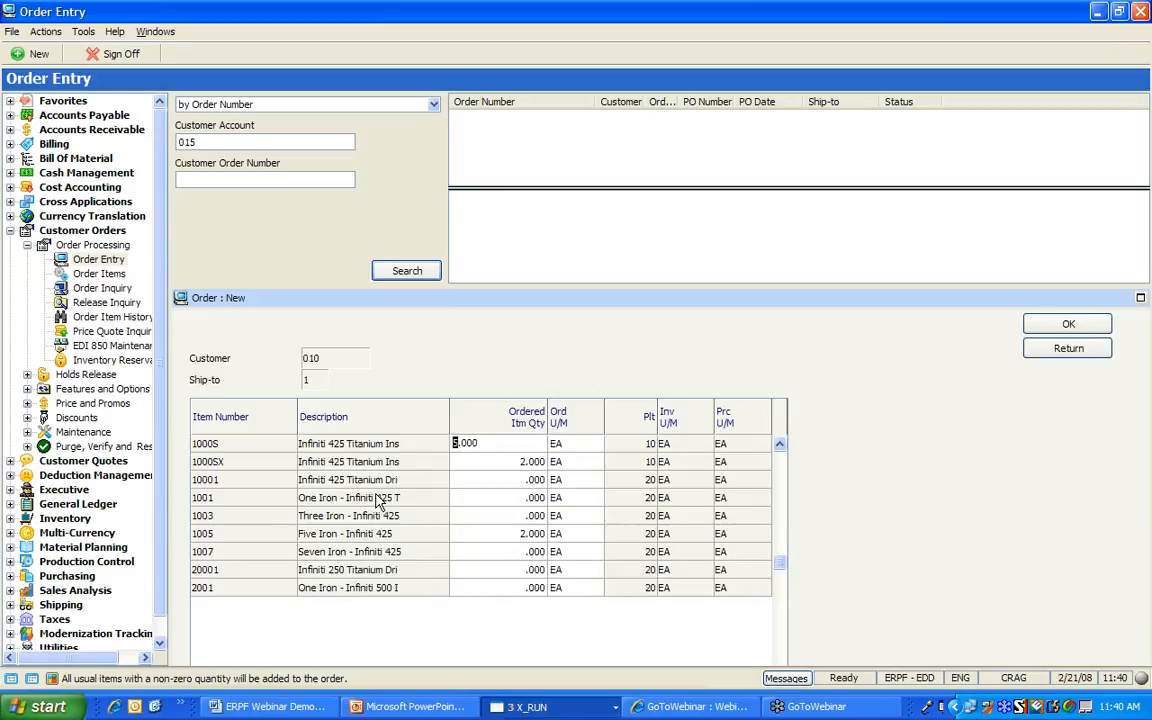
pyautogui.press('Down')
pyautogui.press('Down')
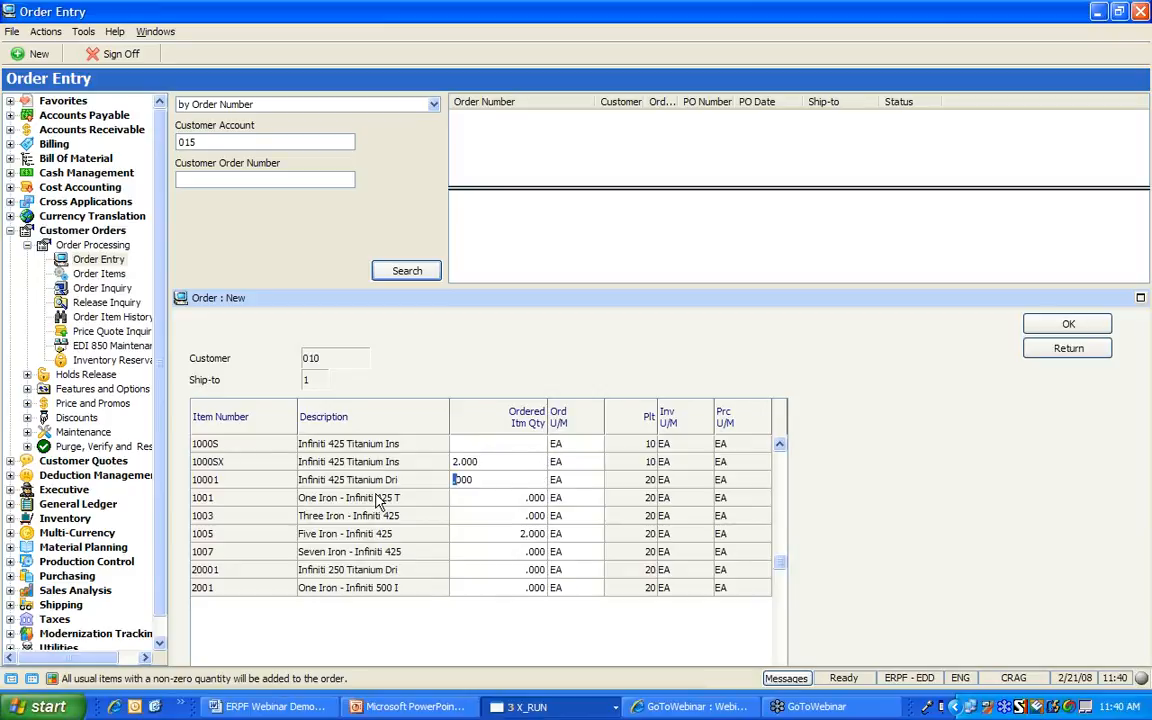
pyautogui.write('1')
pyautogui.press('Down')
pyautogui.press('Down')
pyautogui.press('Down')
pyautogui.press('Tab')
pyautogui.press('Tab')
pyautogui.press('Tab')
pyautogui.press('Tab')
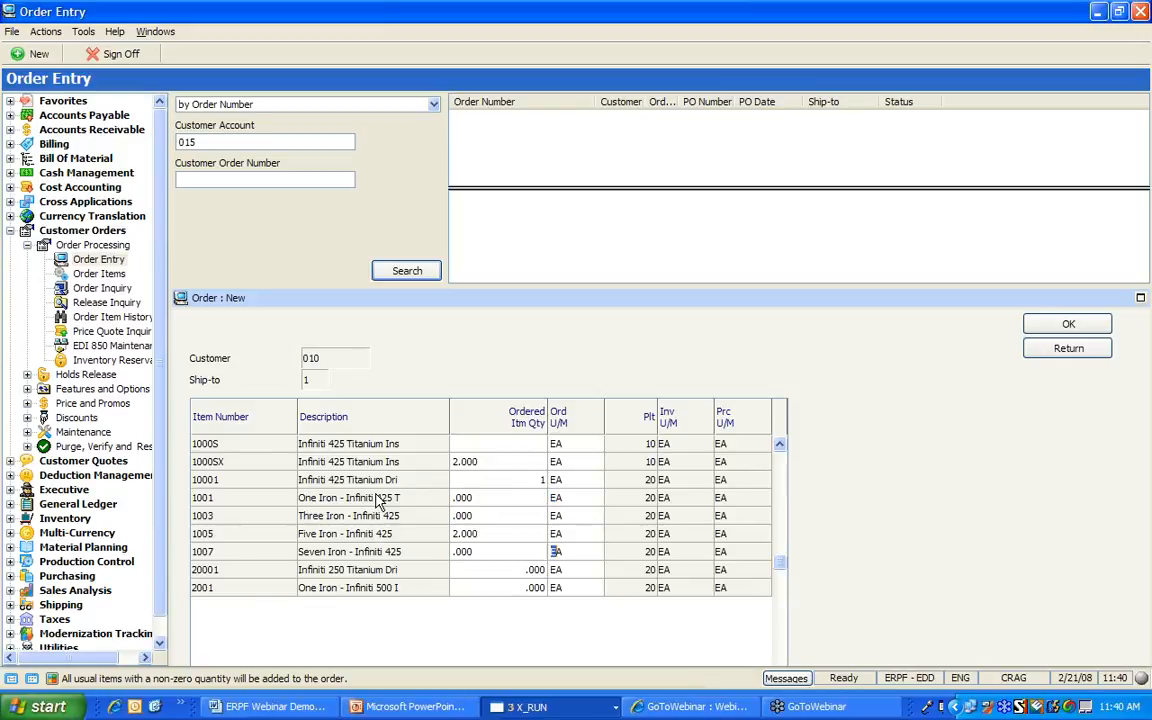
pyautogui.write('1')
pyautogui.press('Tab')
pyautogui.press('Return')
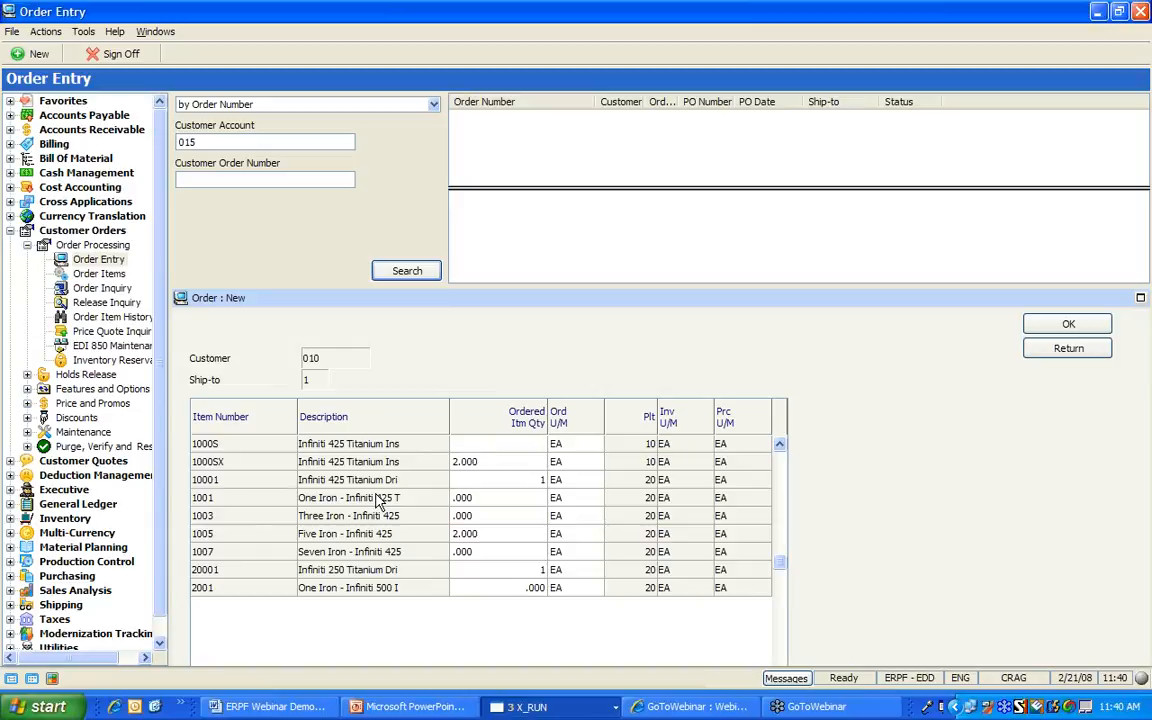
pyautogui.press('Return')
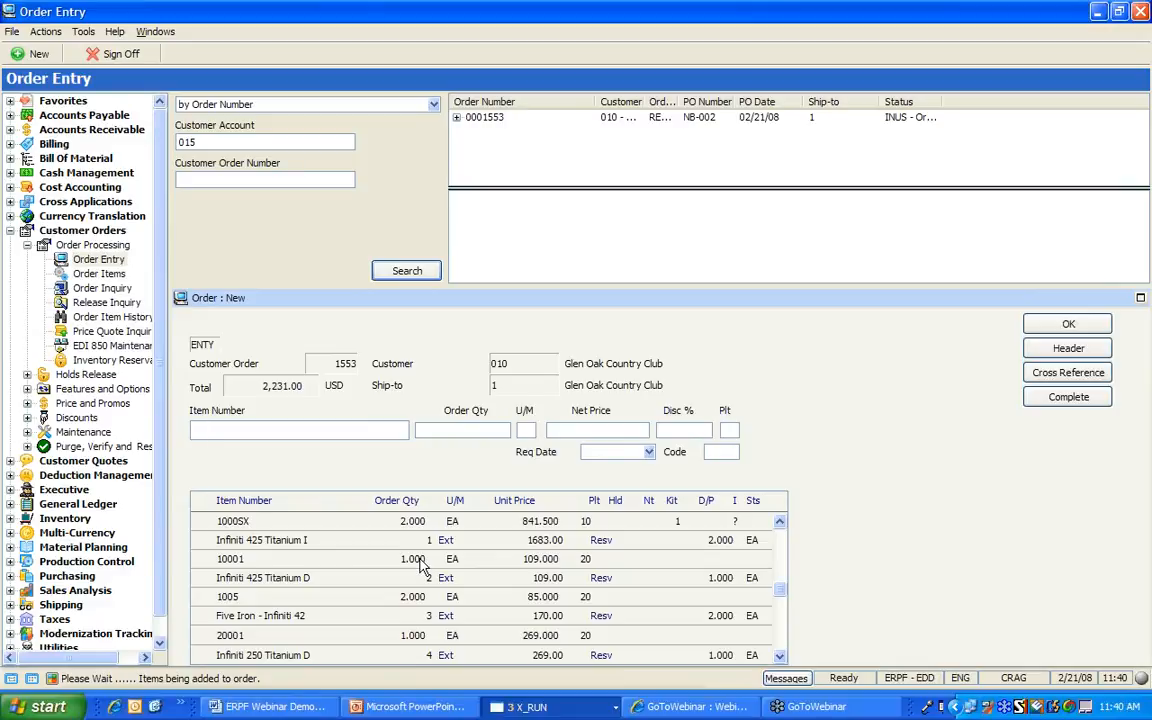
# Add item A100PLAQUE with order quantity 1 to order 1553
pyautogui.write('100PLAQUE')
pyautogui.press('Tab')
pyautogui.write('1')
pyautogui.press('Tab')
pyautogui.press('Return')
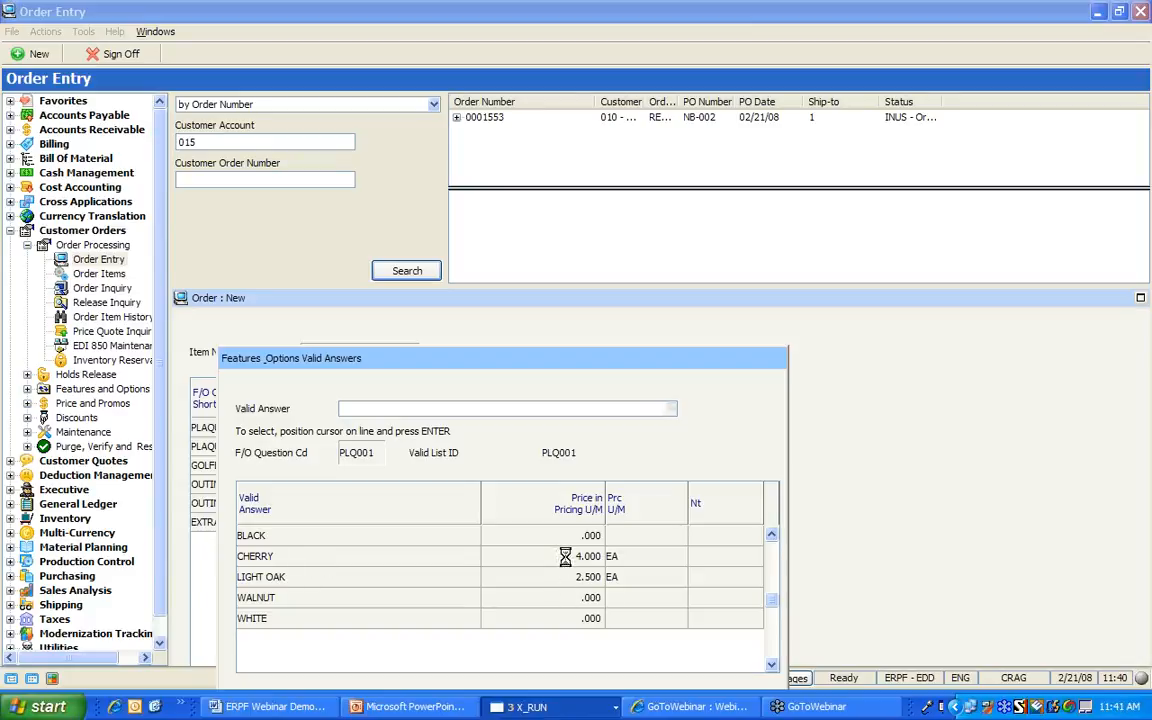
# Answer plaque options: CHERRY, HOLE IN ONE, golfer's name, LANSA ANNUAL GOLF OUTING, JUNE 15, 2008, note BLAH
pyautogui.press('Return')
pyautogui.press('Tab')
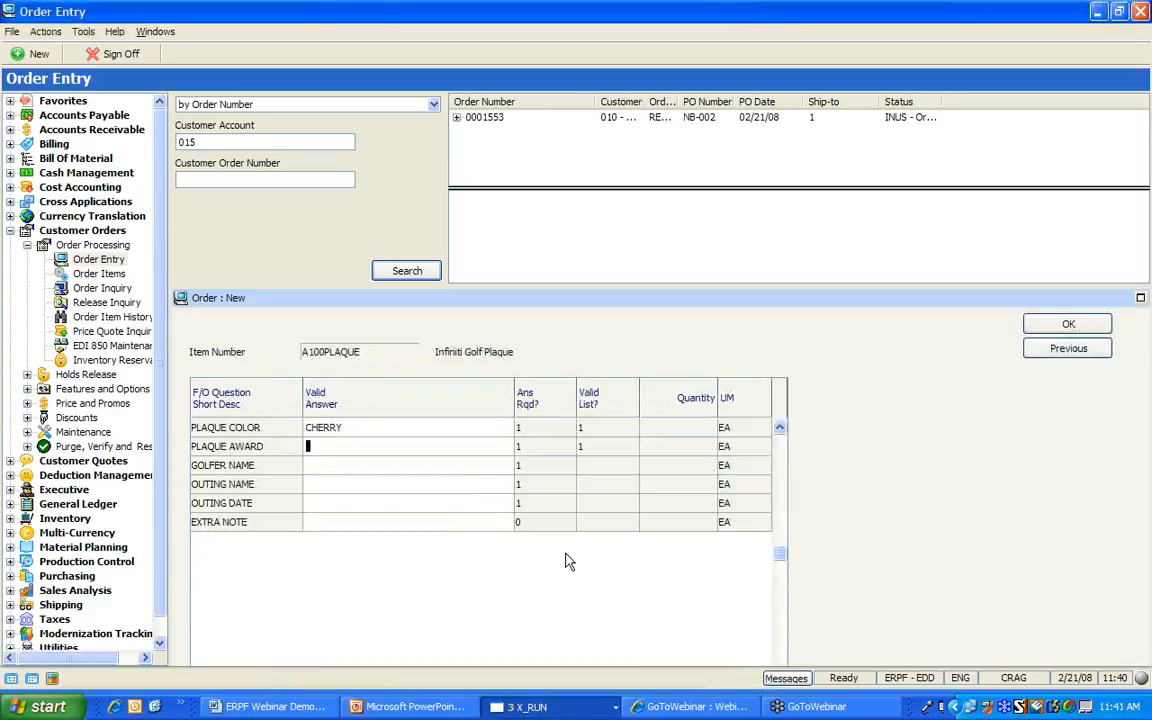
pyautogui.press('F4')
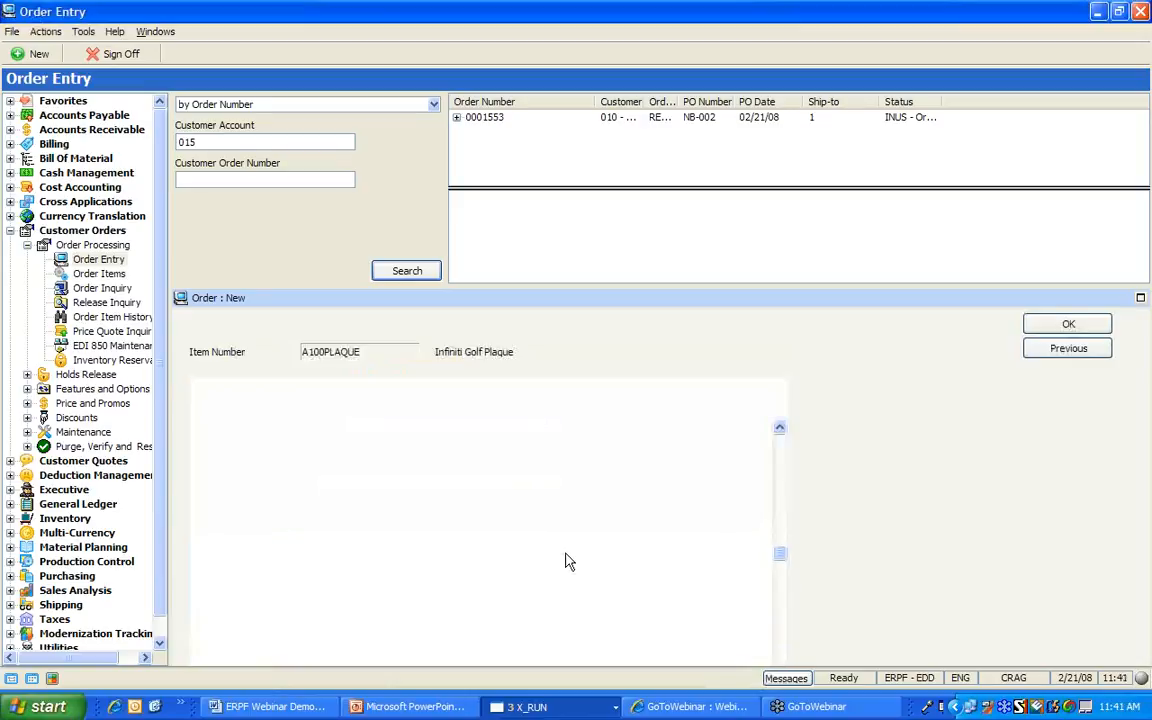
pyautogui.doubleClick(365, 558)
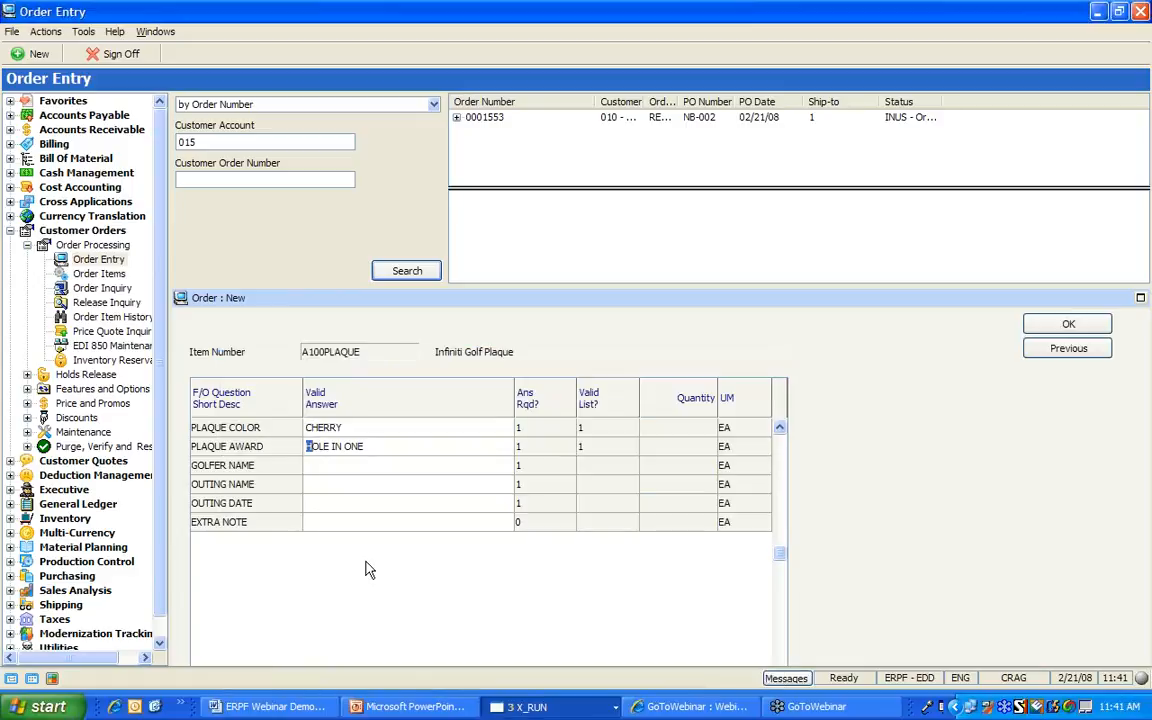
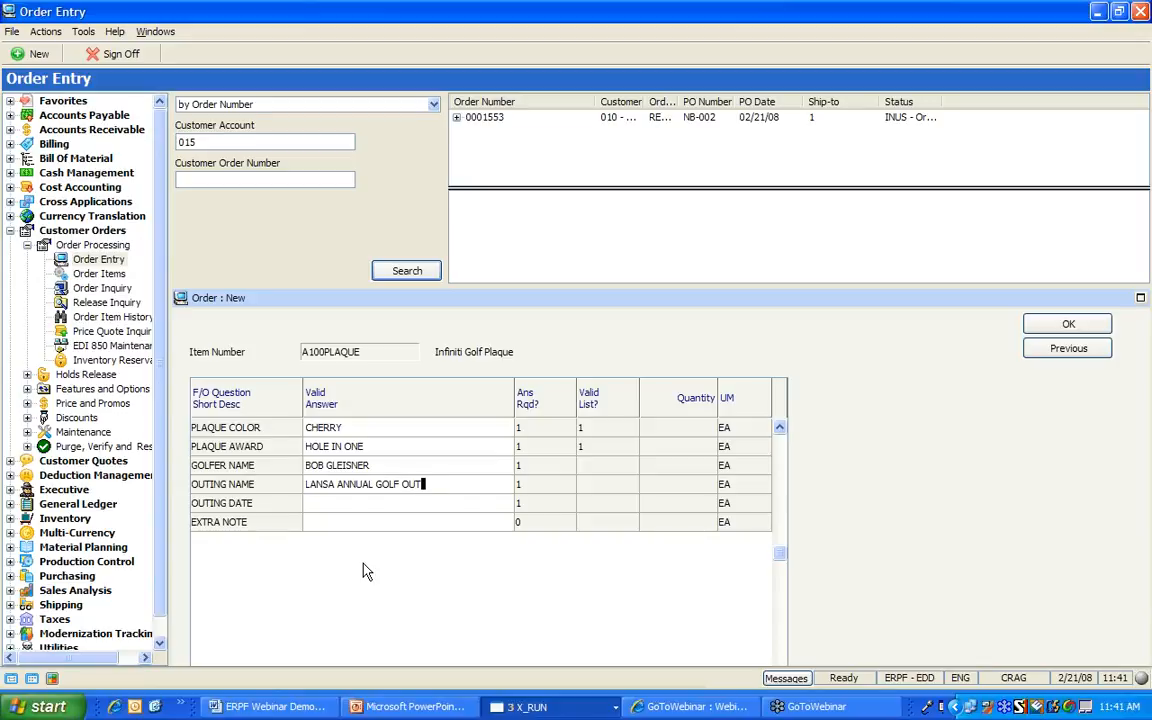
pyautogui.press('Return')
pyautogui.press('Return')
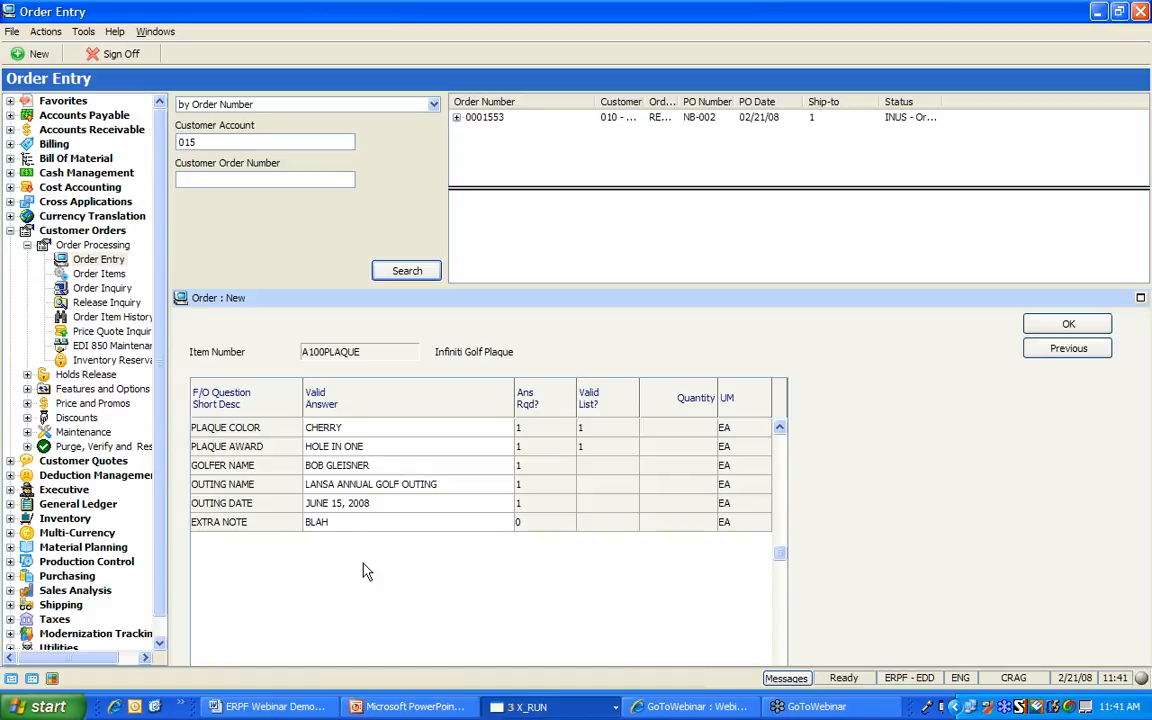
pyautogui.press('Return')
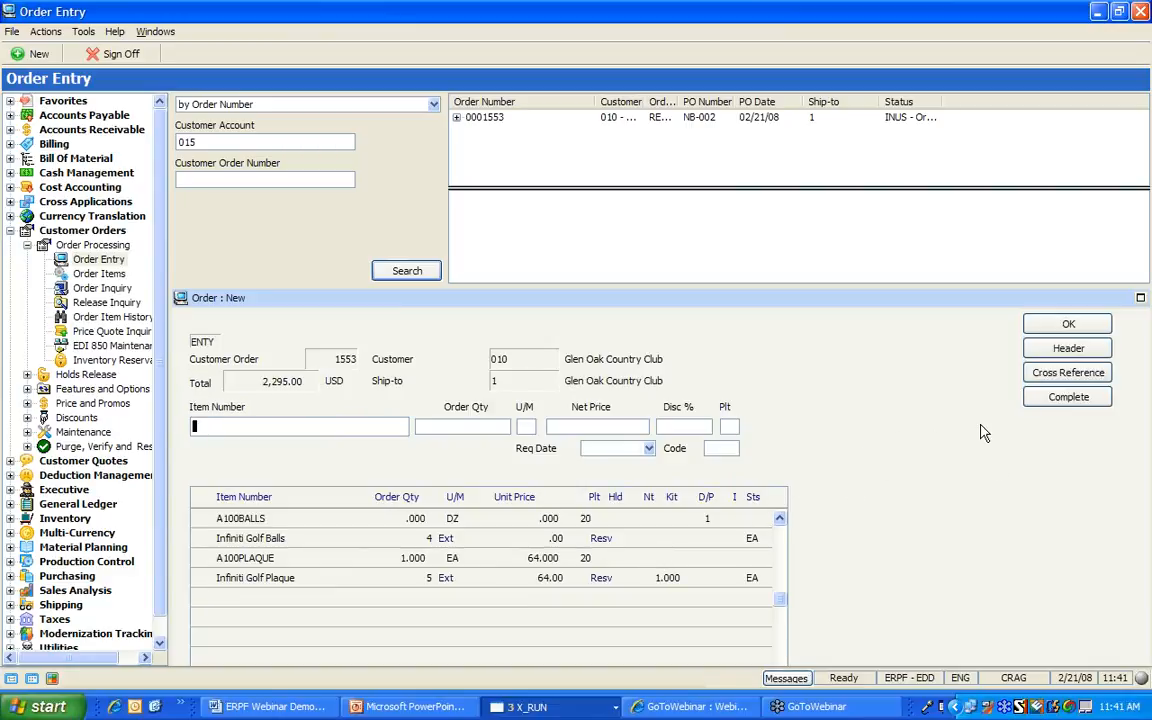
# Complete order 1553 with option 4 Suspend the order, then expand it in the list
pyautogui.click(1038, 400)
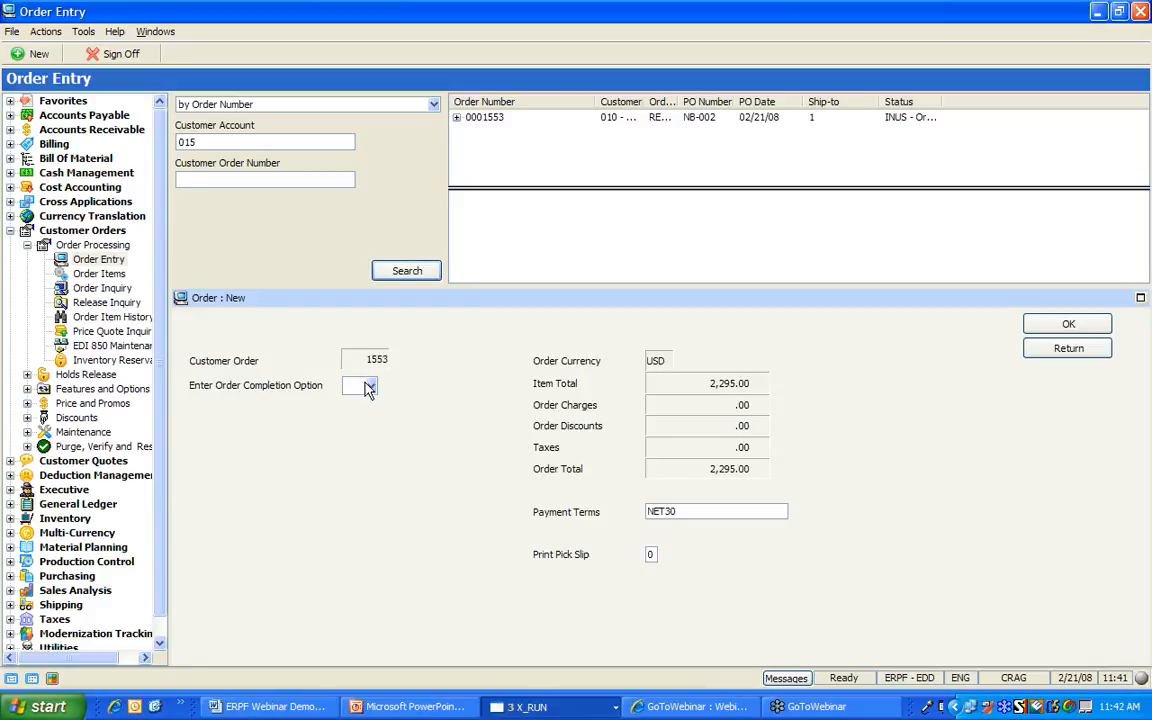
pyautogui.click(371, 386)
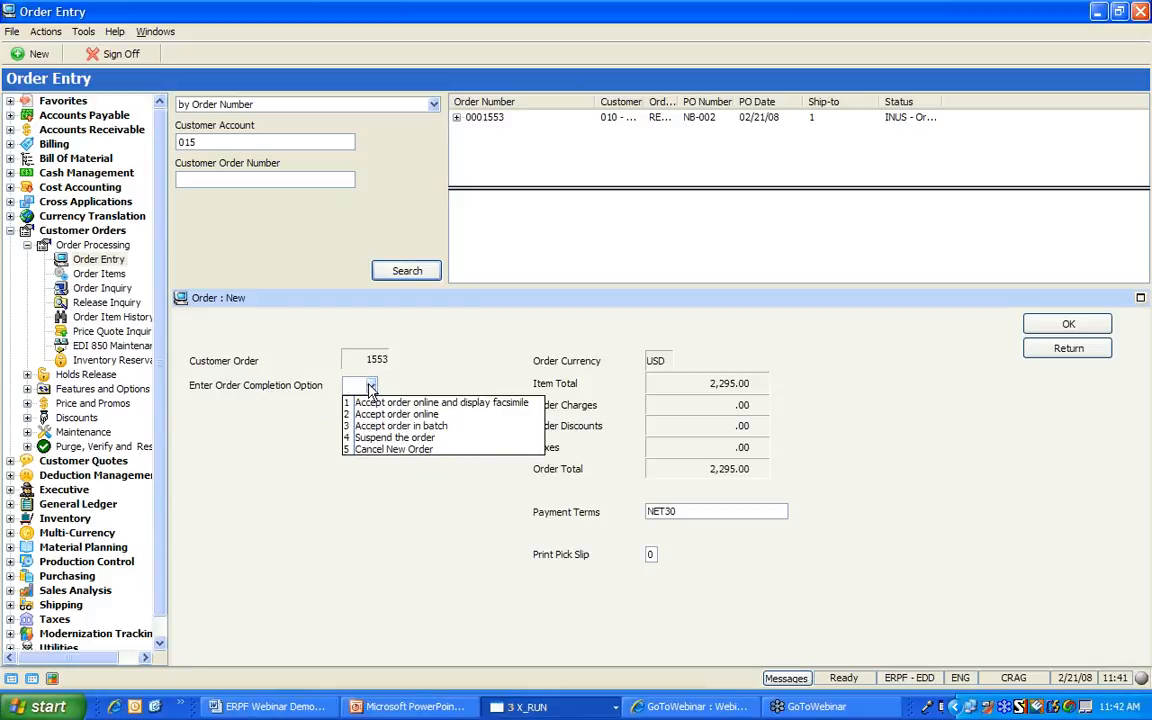
pyautogui.click(392, 438)
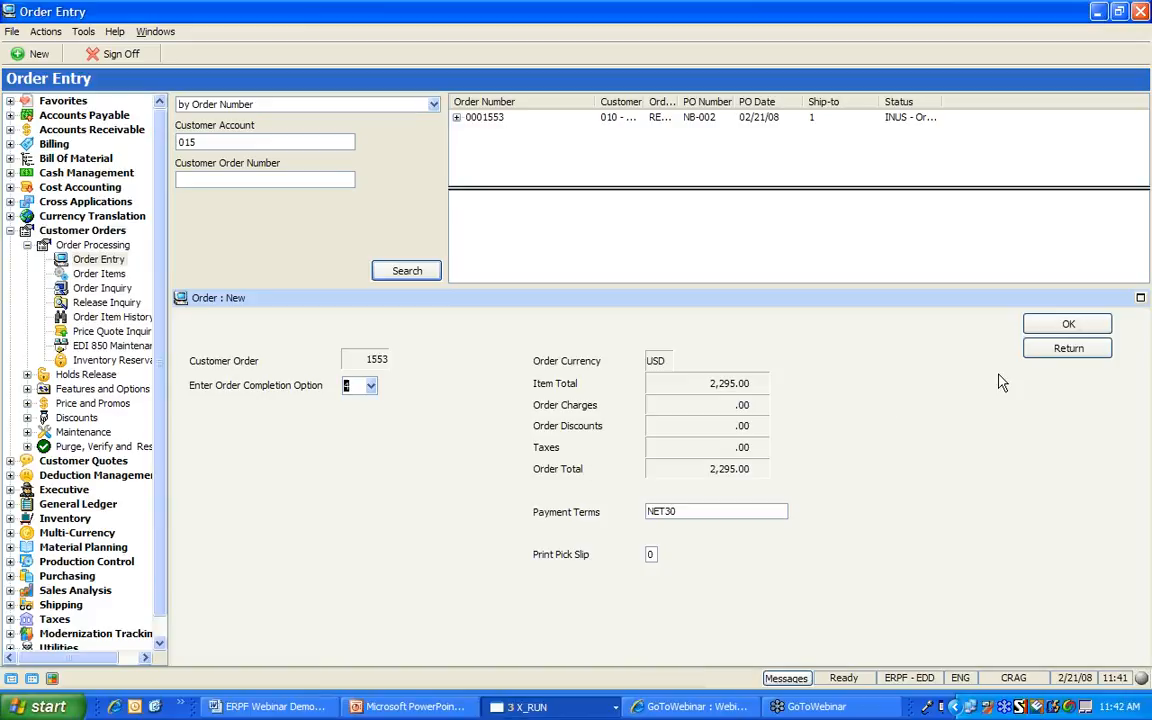
pyautogui.click(1062, 324)
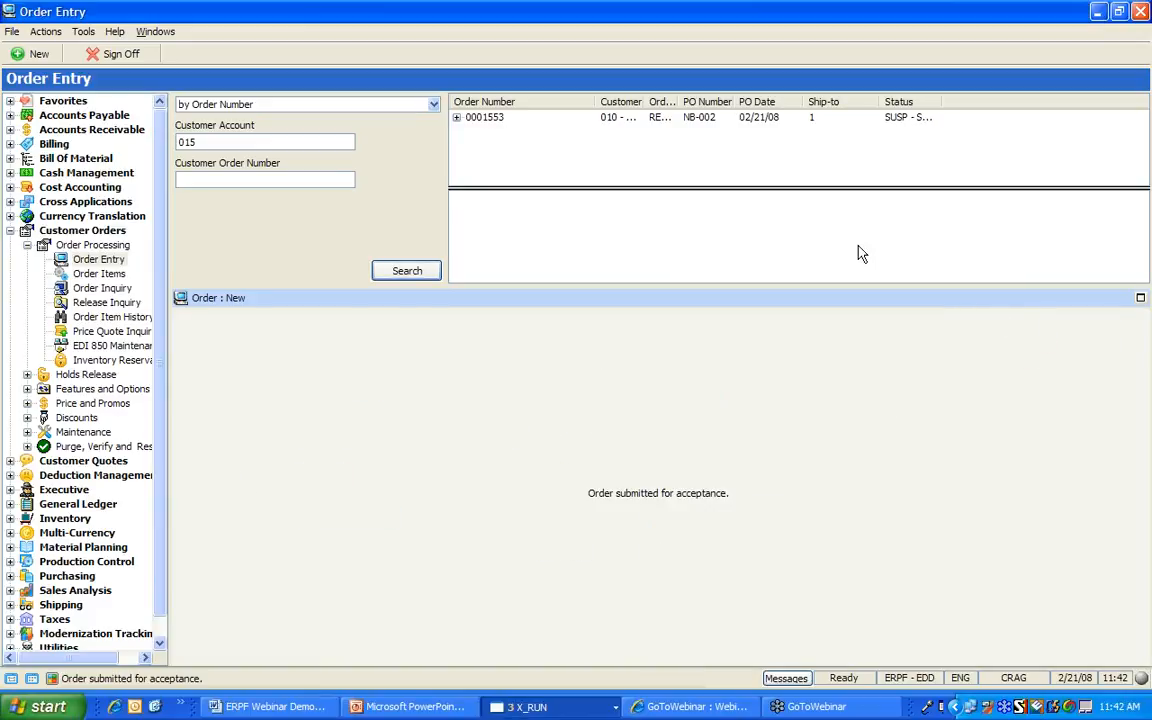
pyautogui.click(456, 118)
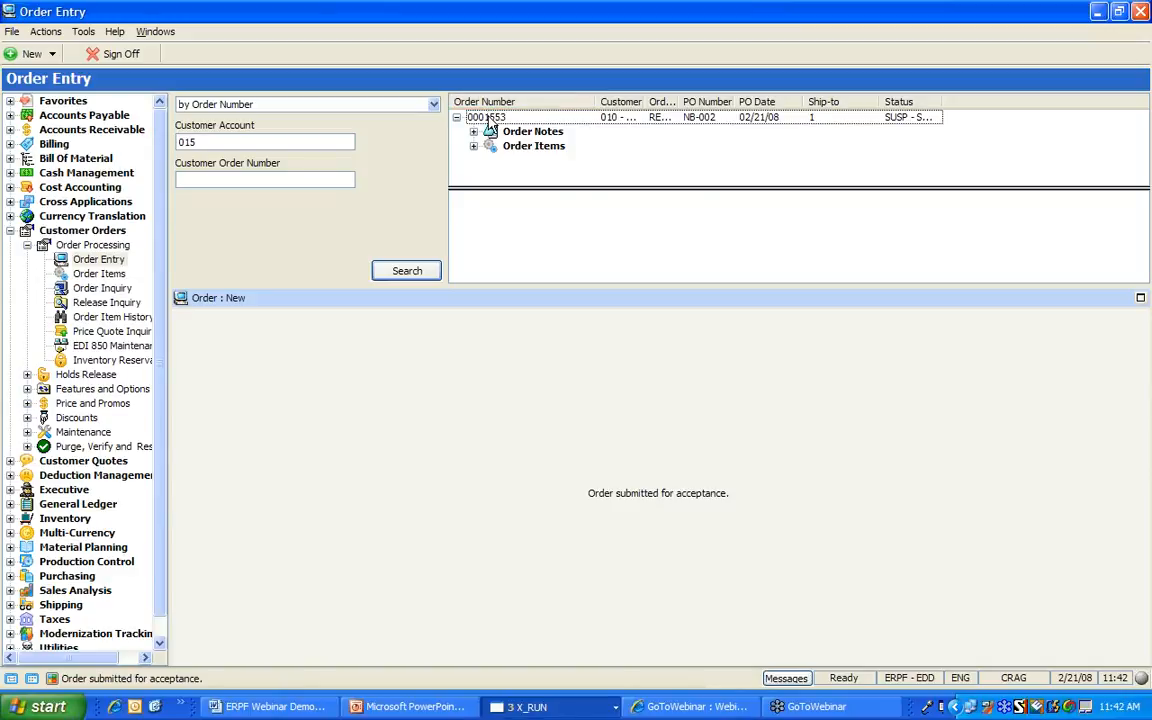
# Change order 1553's customer PO to NB-002A by appending 'A' and save
pyautogui.doubleClick(490, 119)
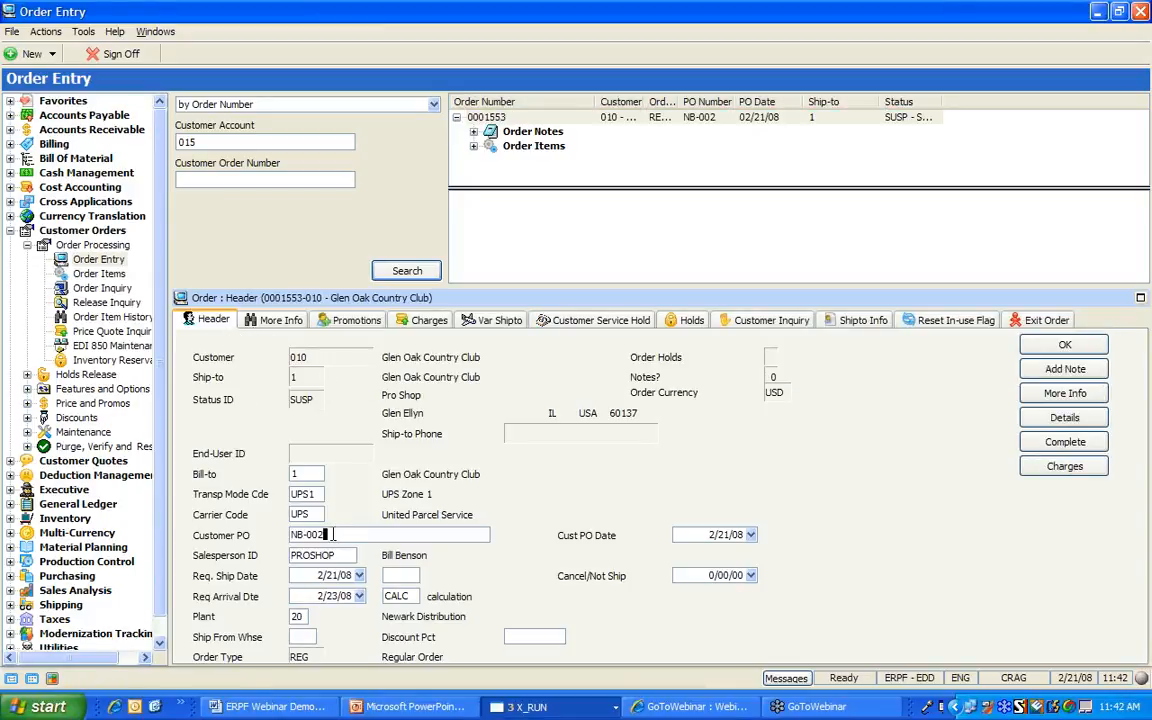
pyautogui.write('A')
pyautogui.click(1021, 347)
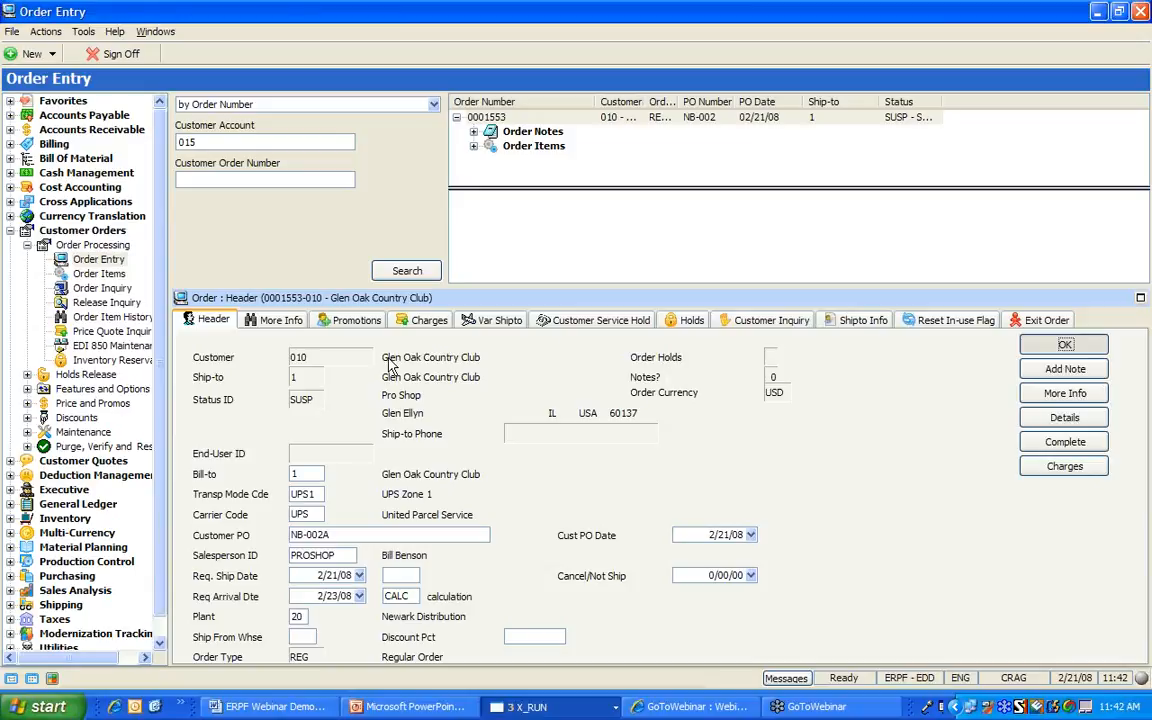
# On More Info, enter order reference BOBG111 and the customer buyer's name, then save
pyautogui.click(284, 328)
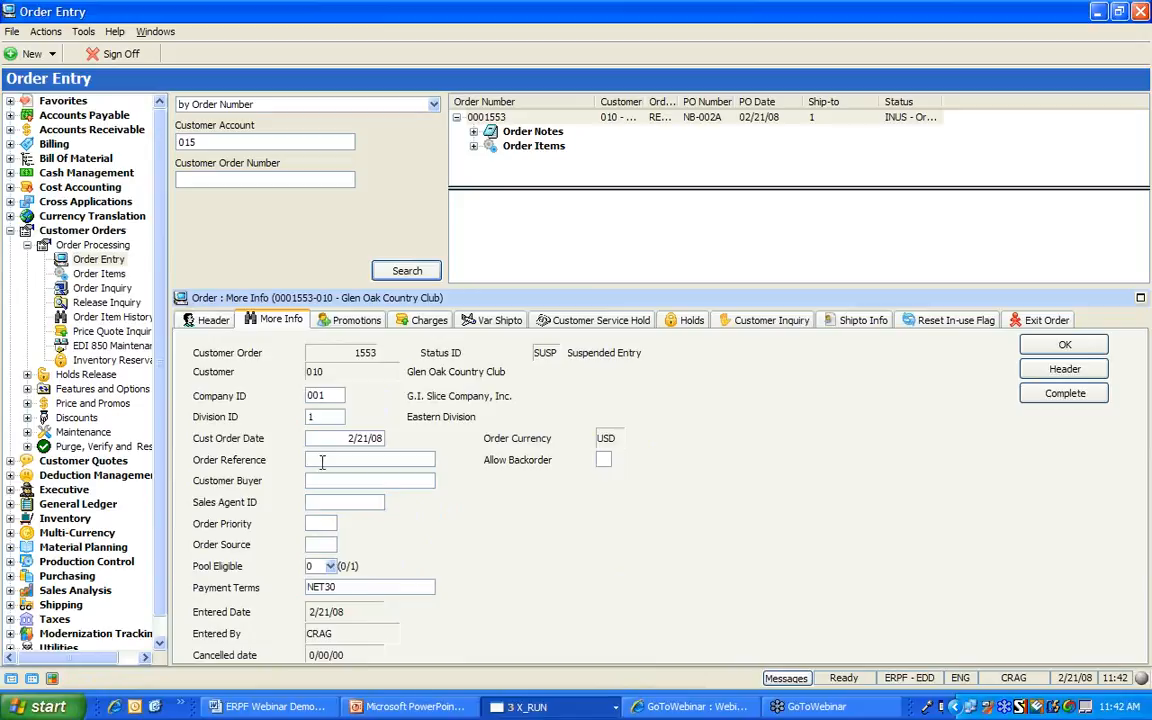
pyautogui.write('BOW')
pyautogui.write('G111')
pyautogui.click(372, 501)
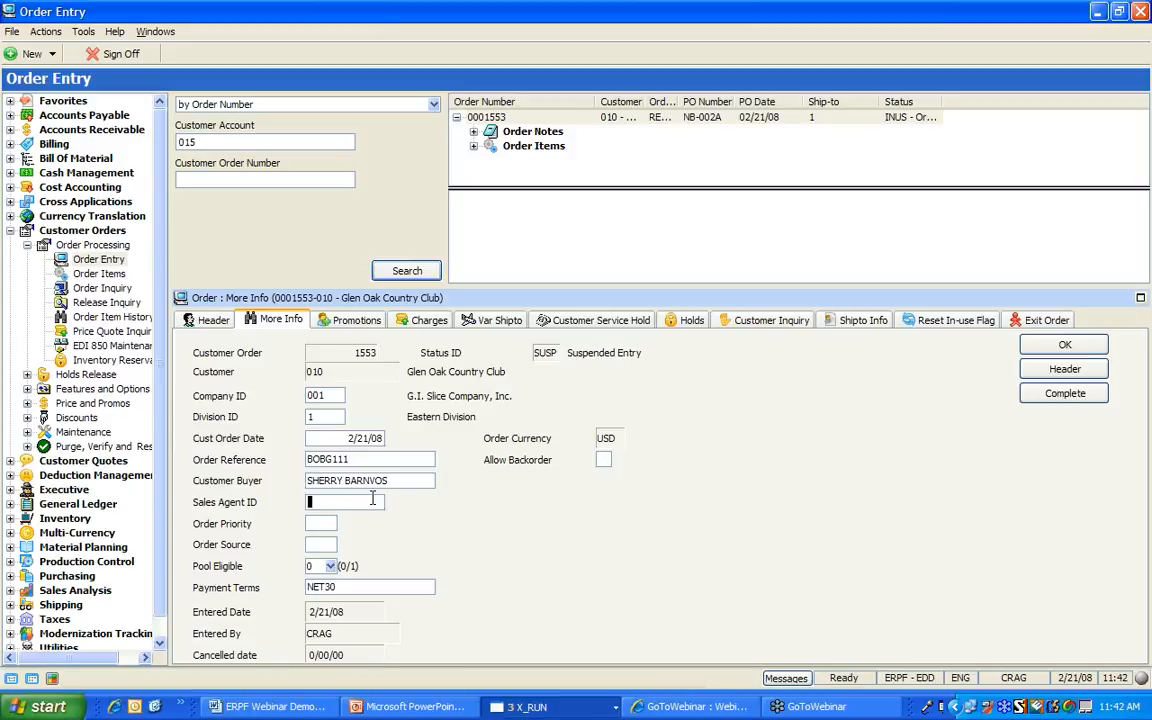
pyautogui.click(1043, 346)
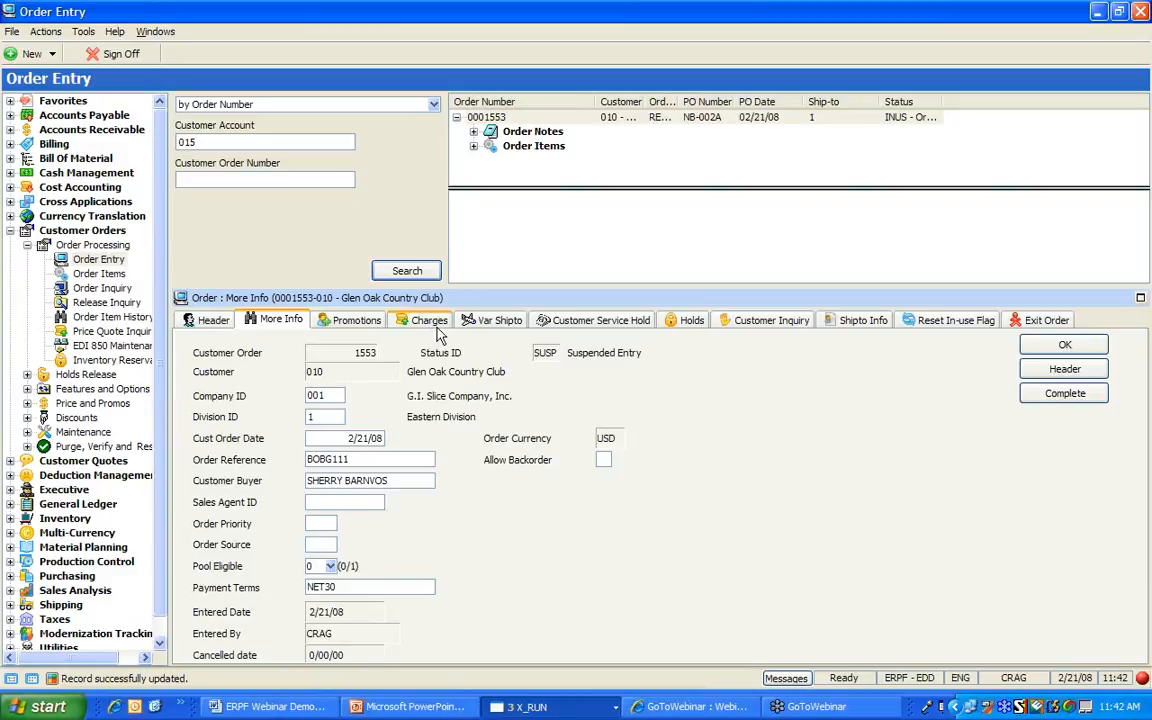
pyautogui.click(433, 323)
# Add order charges SMLL and BCAS (10.00 each) to order 1553
pyautogui.click(1063, 392)
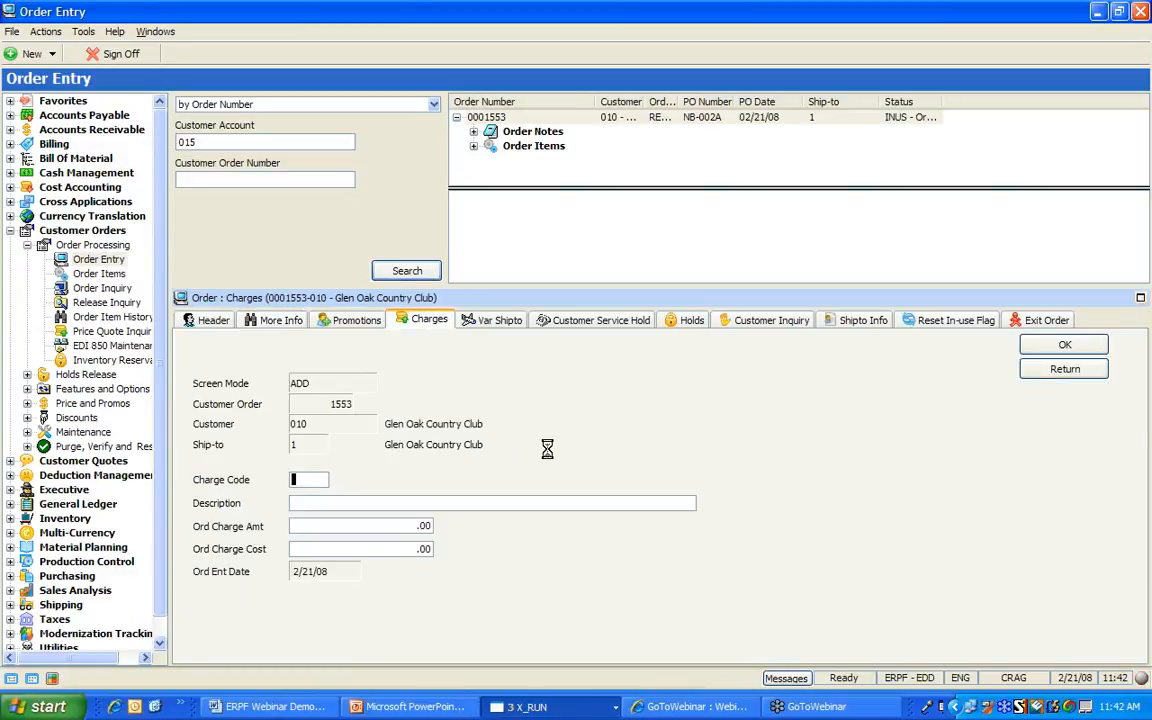
pyautogui.press('F4')
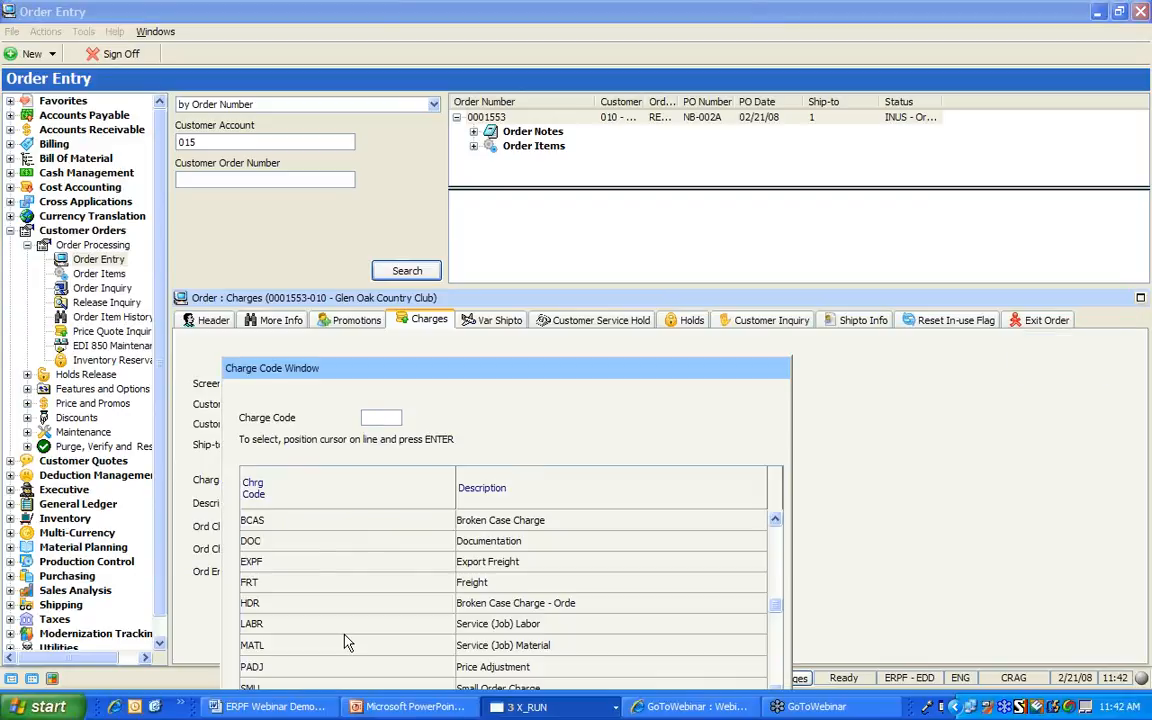
pyautogui.doubleClick(432, 688)
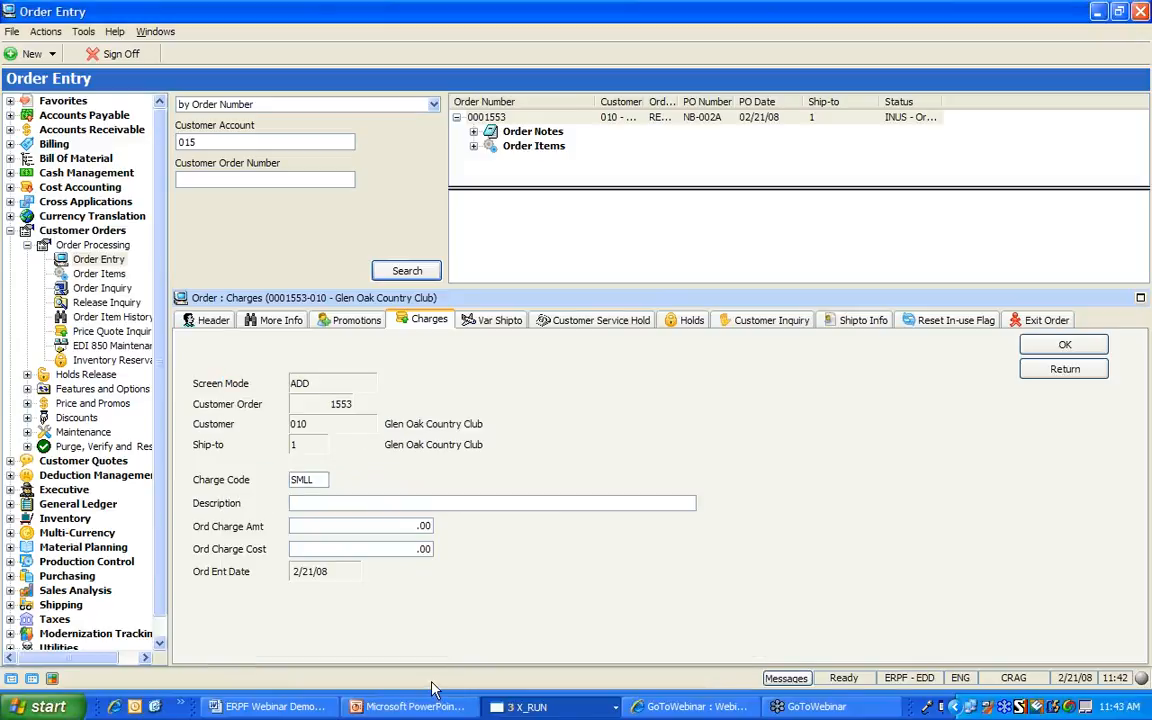
pyautogui.press('Return')
pyautogui.press('Return')
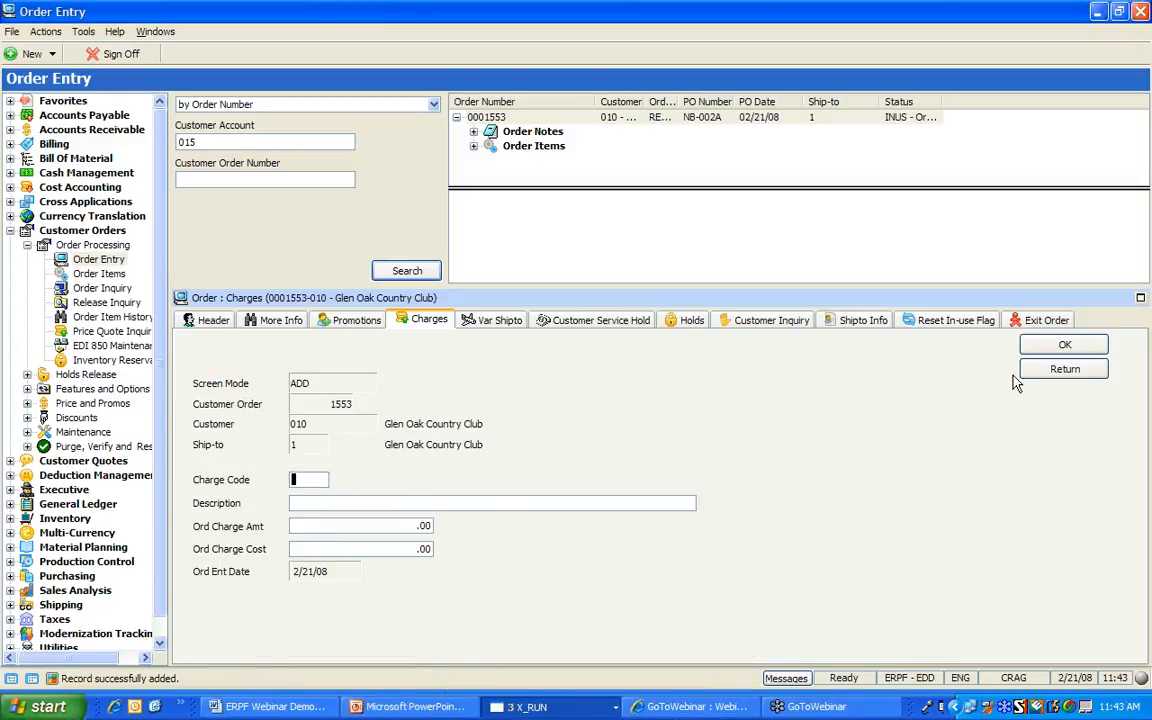
pyautogui.write('BCAS')
pyautogui.press('Return')
pyautogui.press('Return')
pyautogui.press('Return')
pyautogui.click(1068, 372)
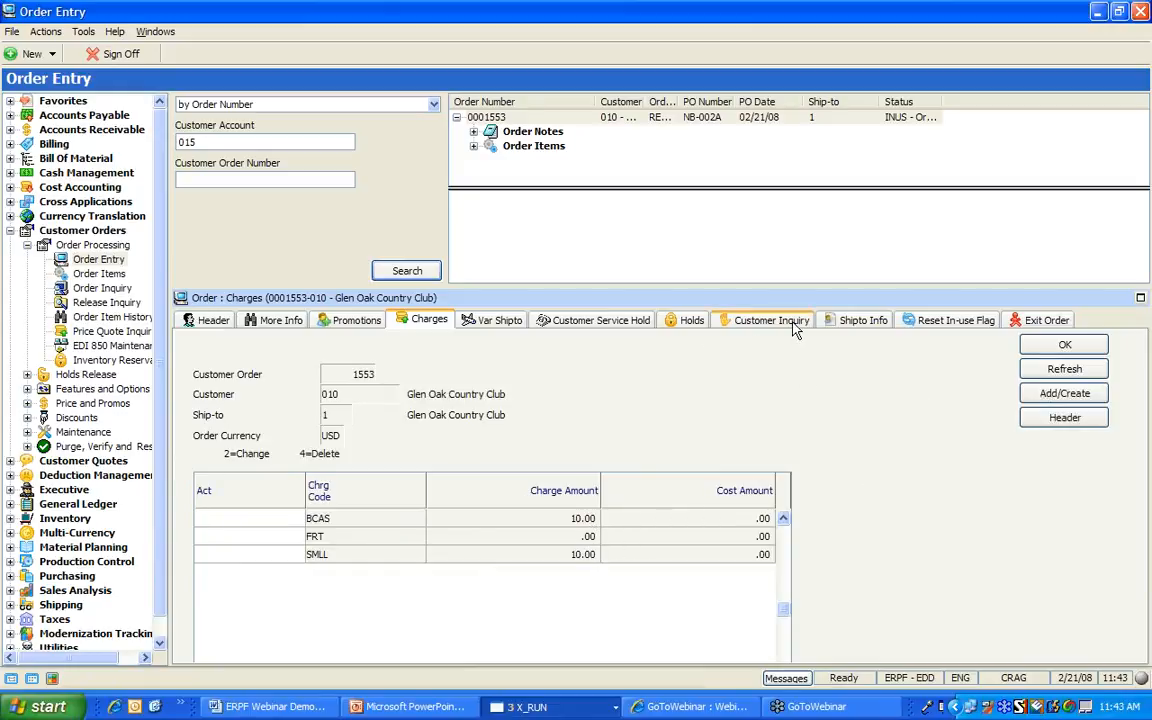
# Set the A100PLAQUE order line's quantity to 2 and save it
pyautogui.click(474, 146)
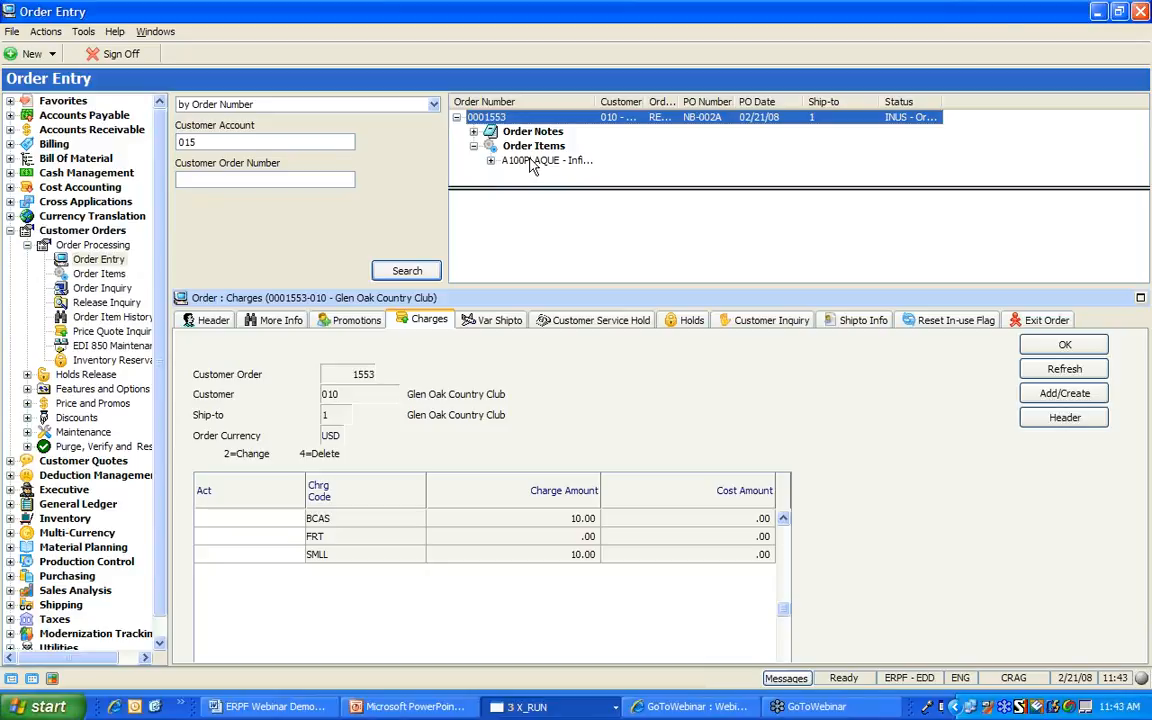
pyautogui.click(531, 162)
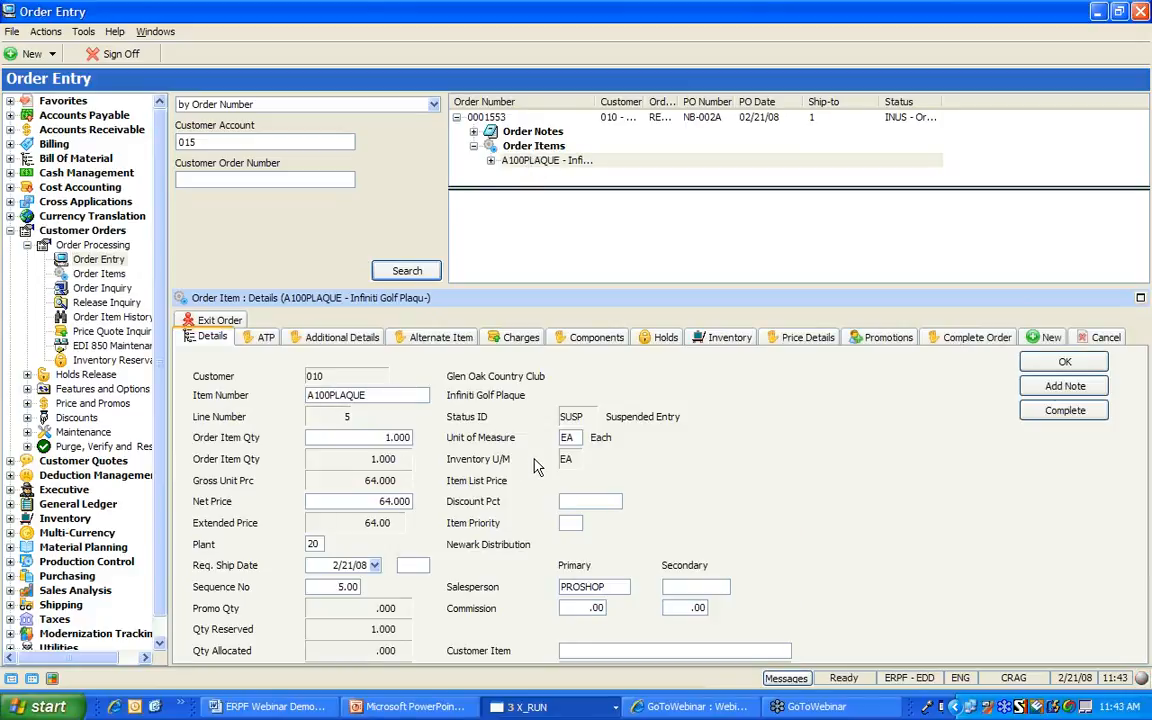
pyautogui.press('Tab')
pyautogui.write('2')
pyautogui.press('Tab')
pyautogui.press('Return')
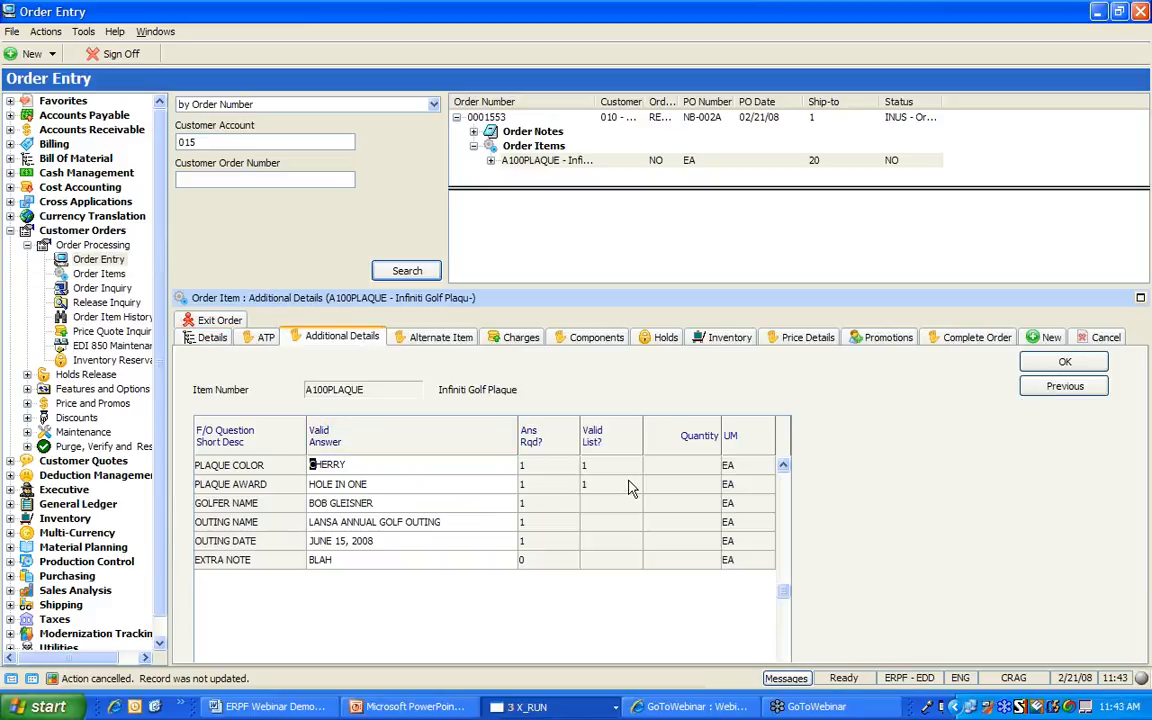
# Choose LIGHT OAK as the plaque colour, accept the option pricing, and check plant inventory
pyautogui.press('F4')
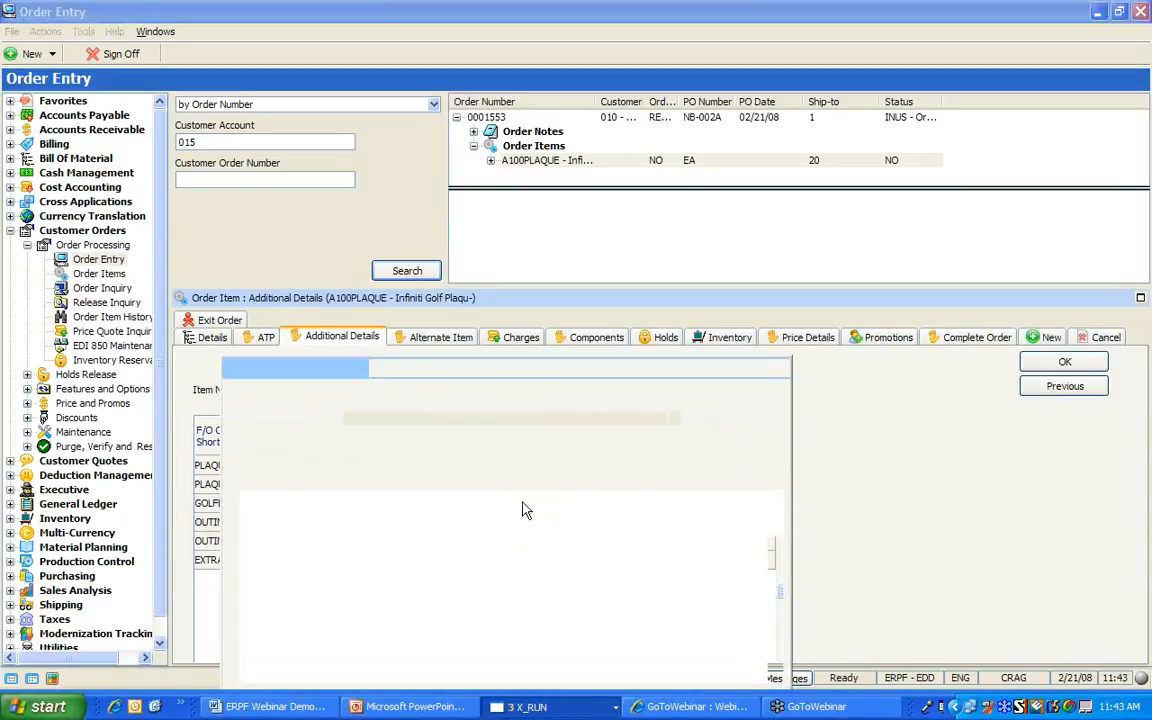
pyautogui.doubleClick(400, 584)
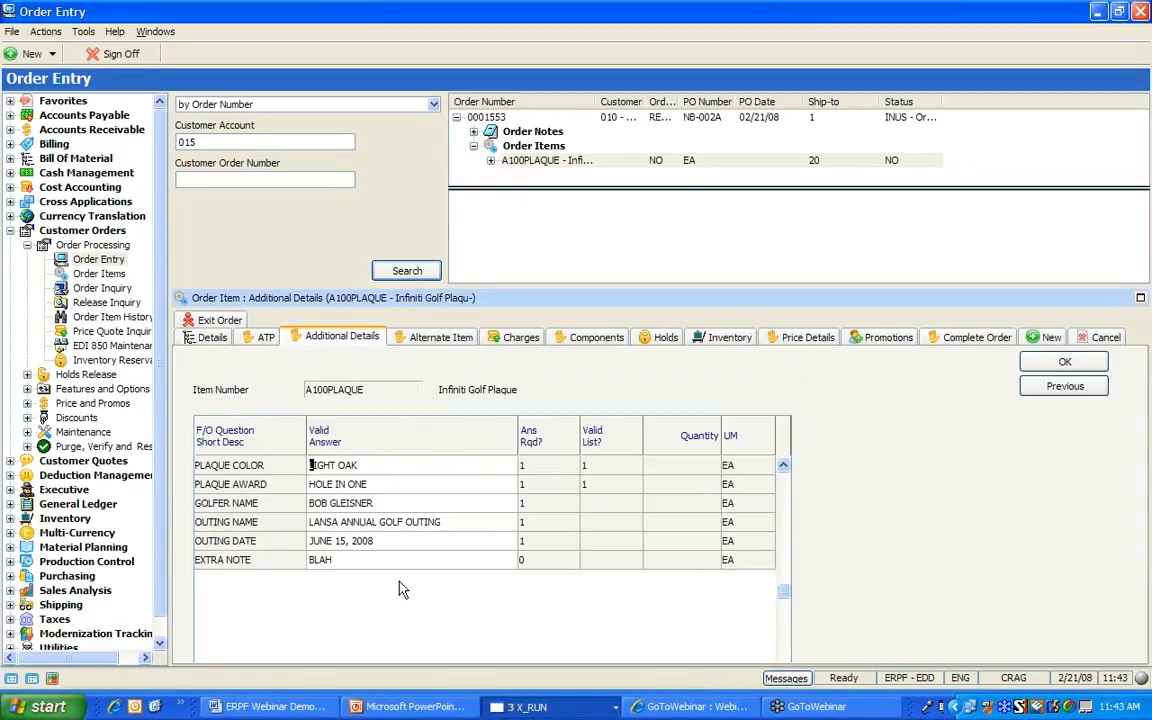
pyautogui.press('Return')
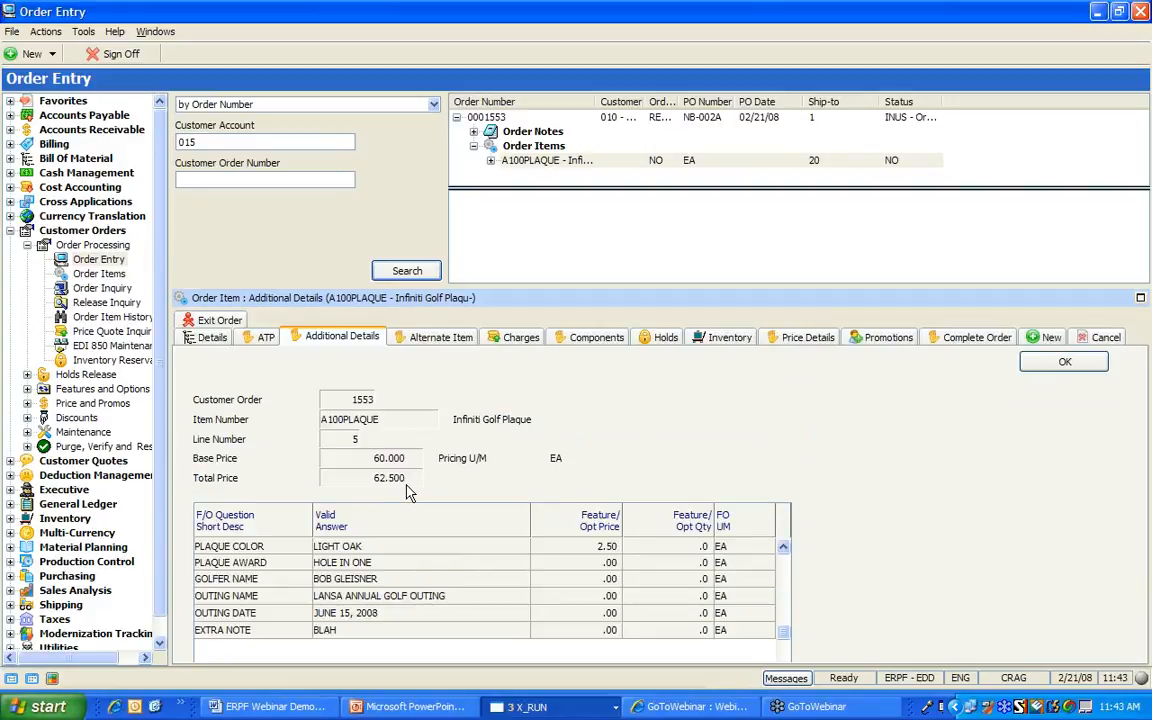
pyautogui.press('Return')
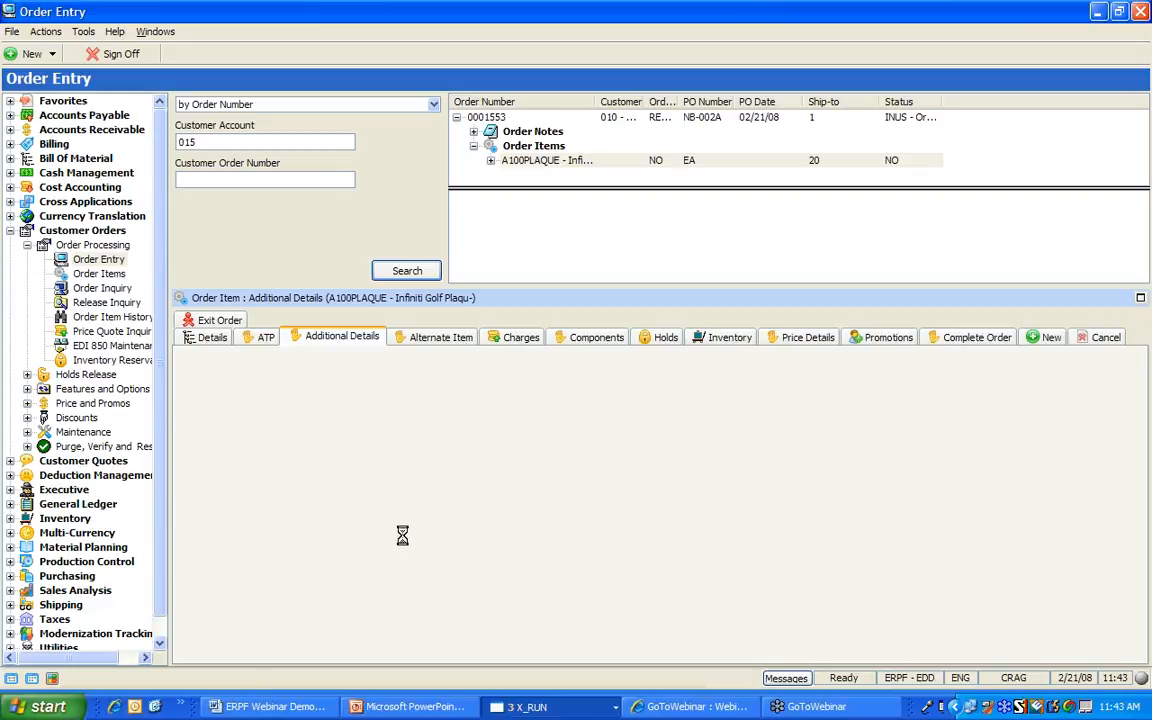
pyautogui.click(723, 343)
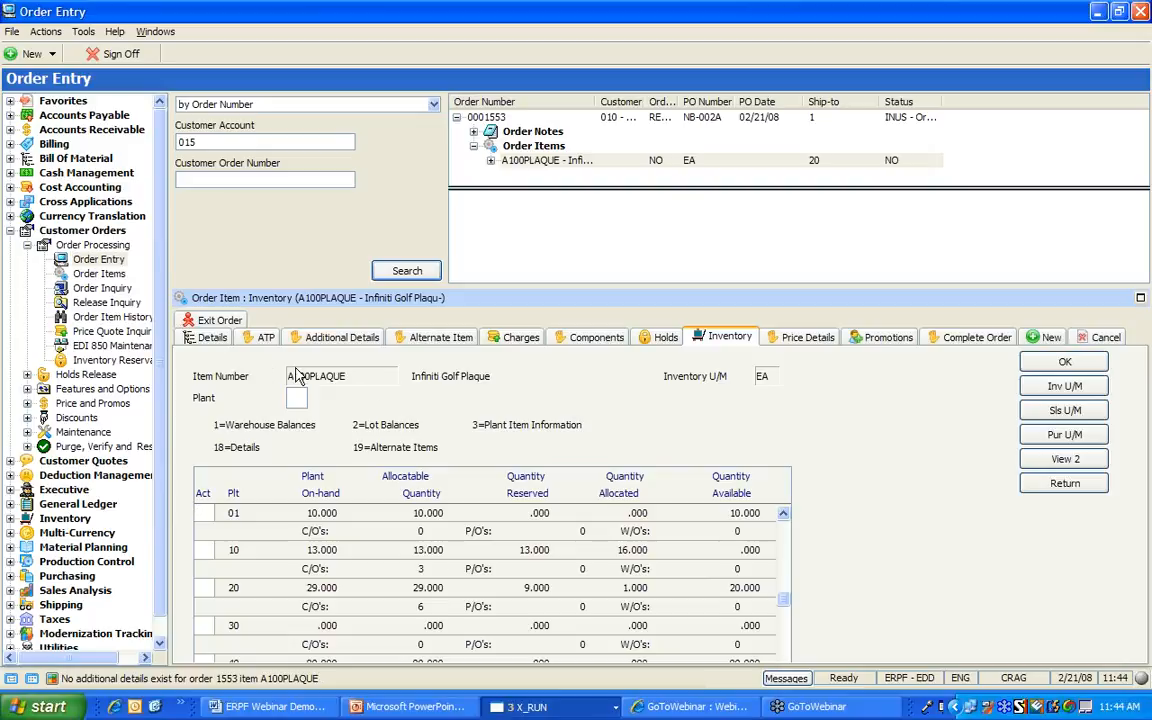
pyautogui.click(214, 338)
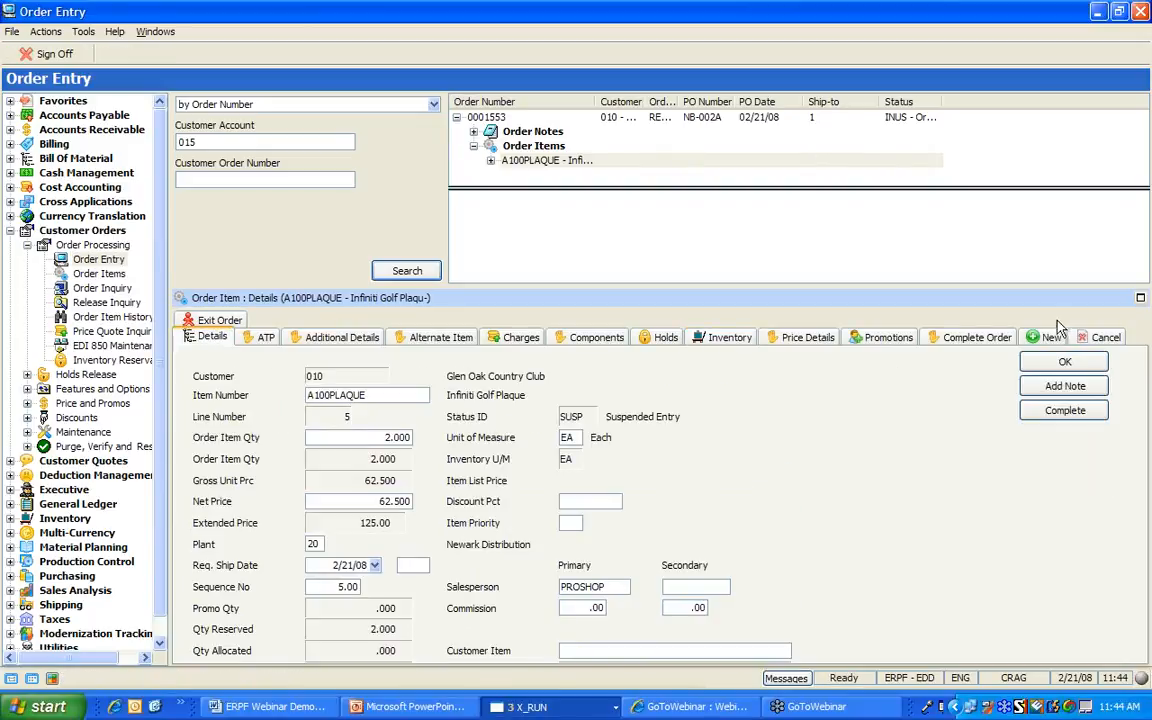
# Complete order 1553 with option 2 'Accept order online' and submit it for acceptance
pyautogui.click(972, 340)
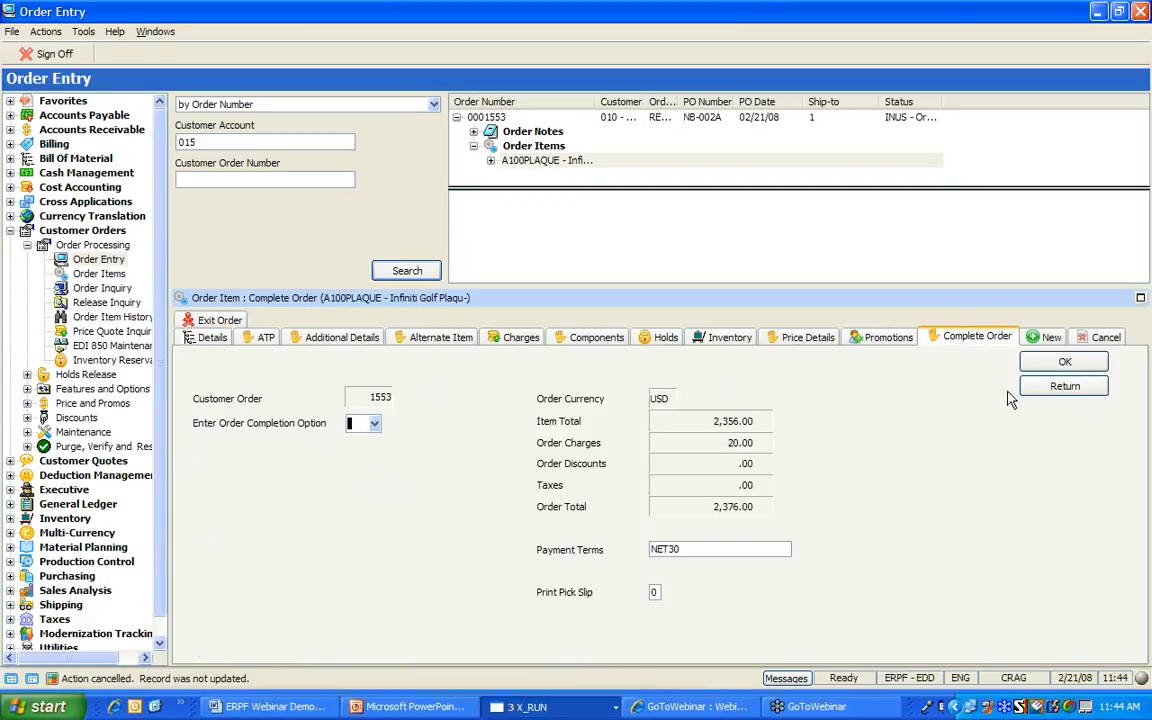
pyautogui.click(374, 424)
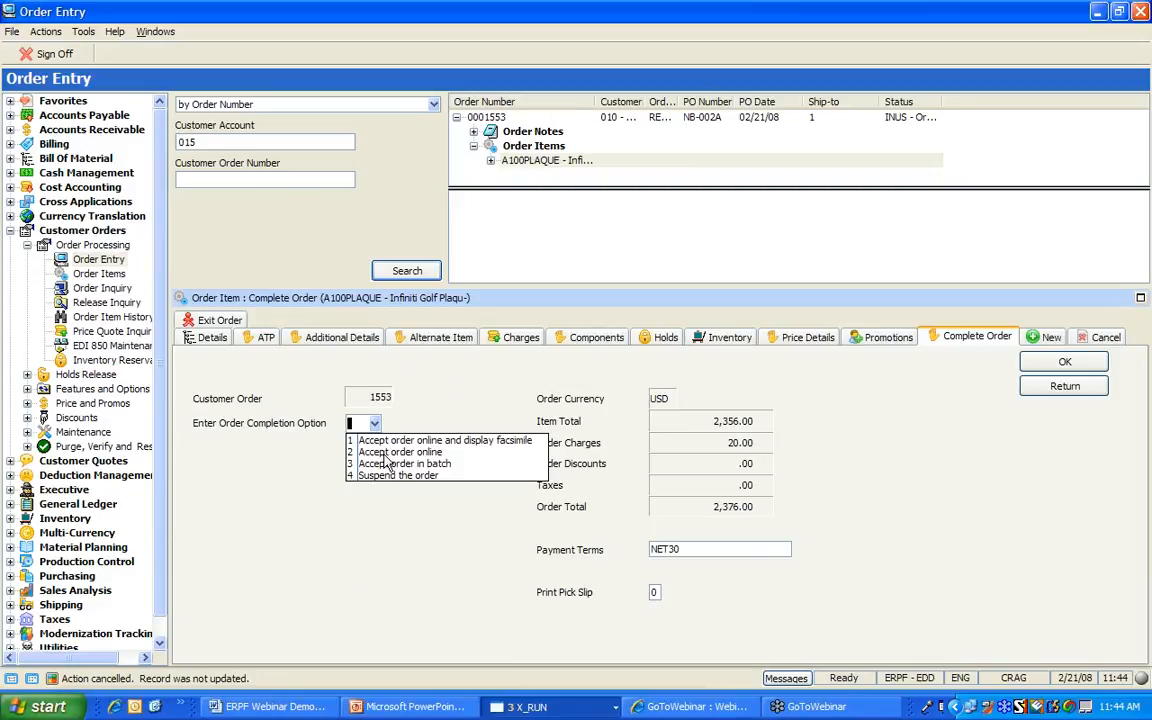
pyautogui.click(390, 452)
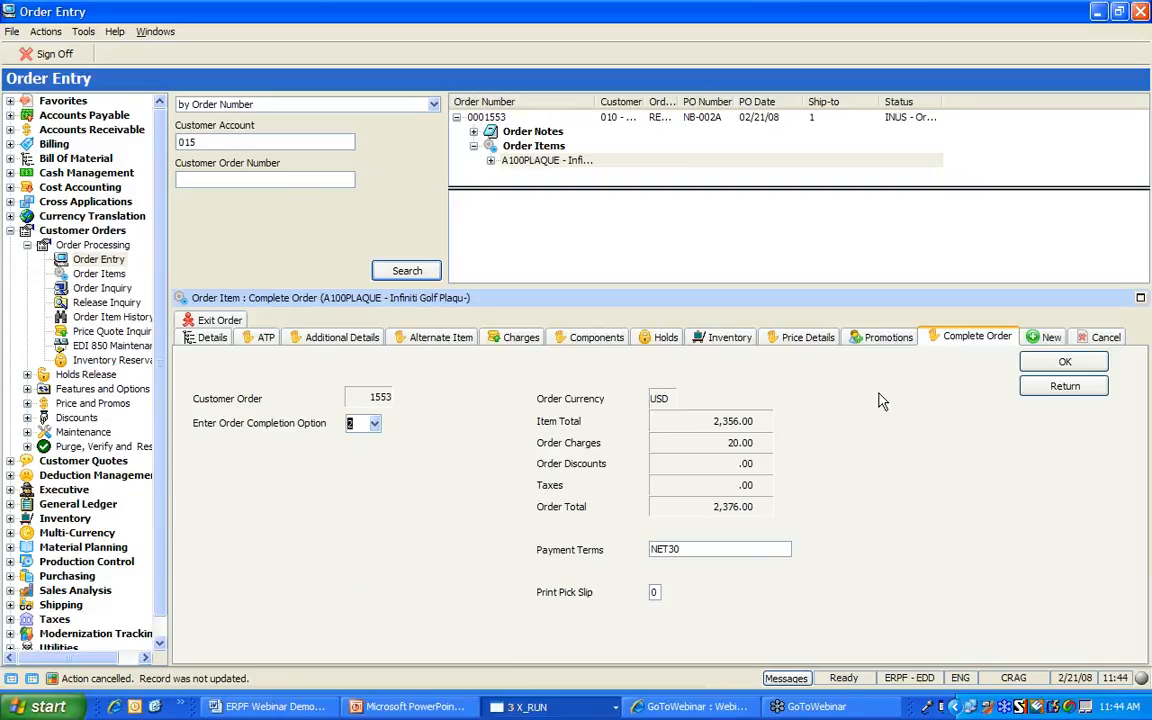
pyautogui.click(1038, 364)
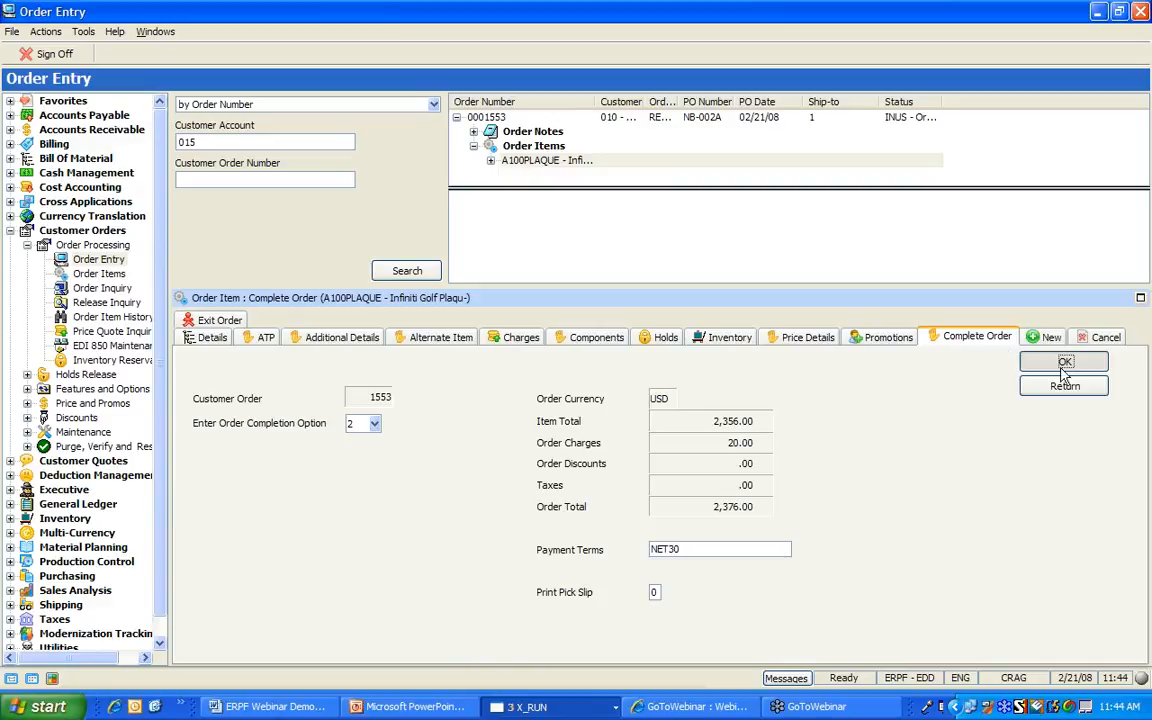
pyautogui.click(1065, 366)
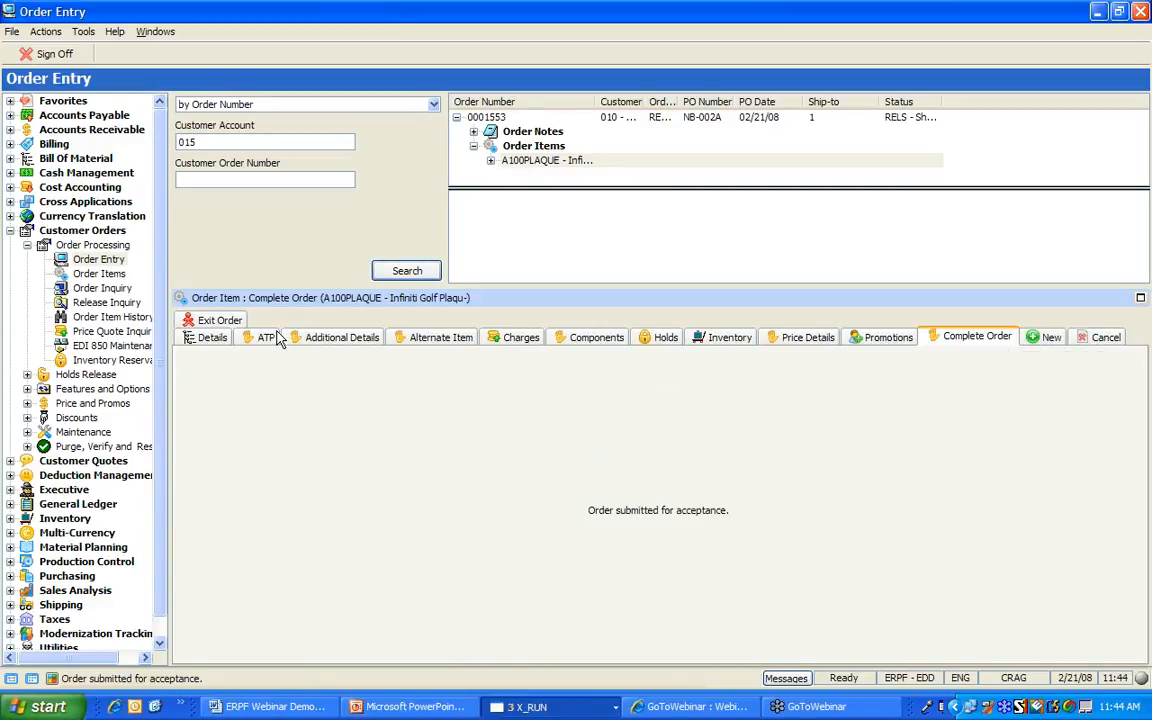
pyautogui.click(27, 245)
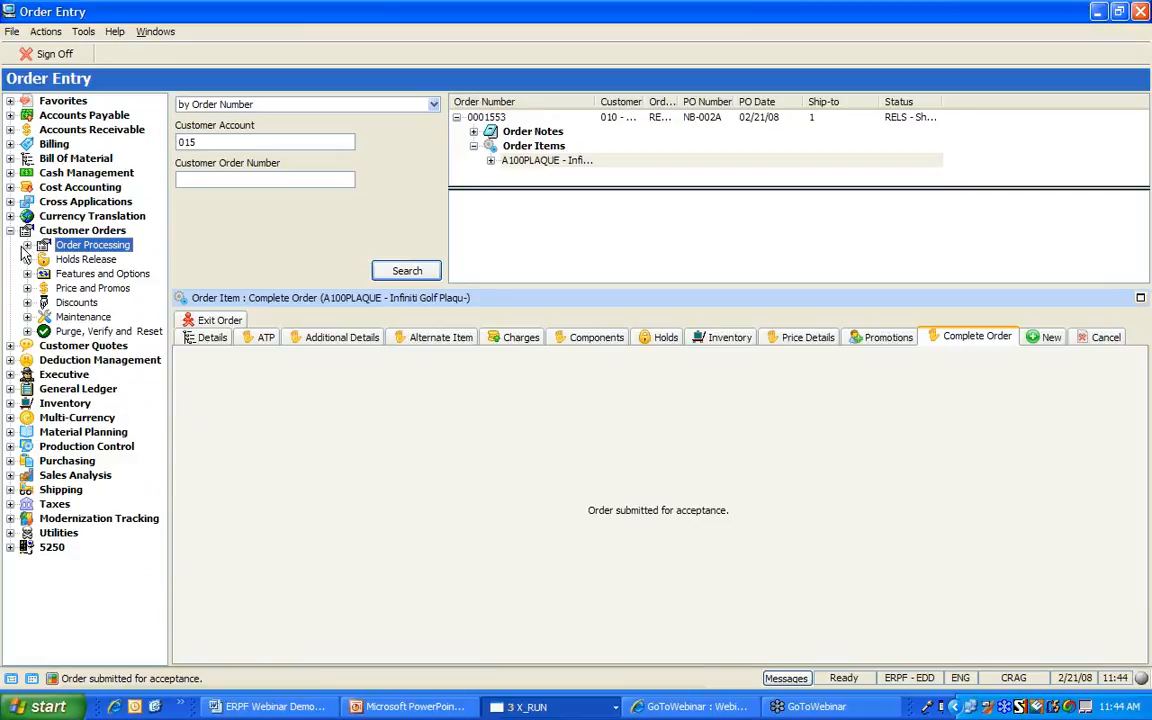
# Open Accounts Receivable > Customers and select the Customer Account field for a new search
pyautogui.click(10, 130)
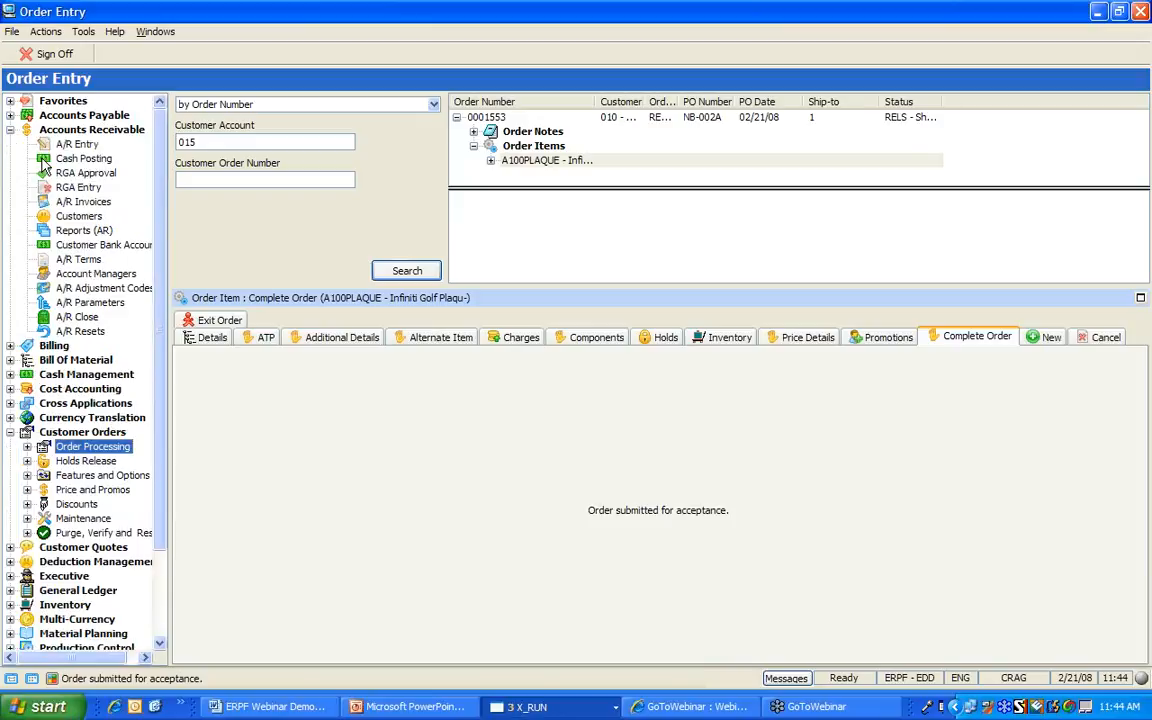
pyautogui.click(76, 218)
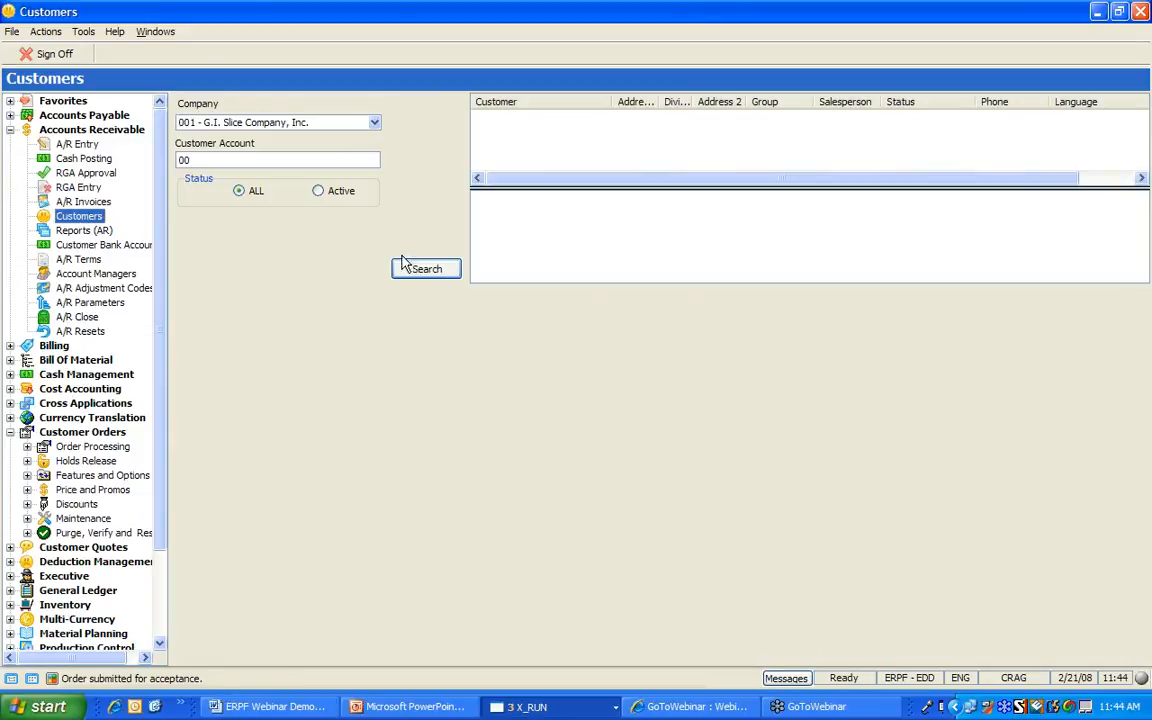
pyautogui.doubleClick(249, 157)
# Search account 015, open Nevada Bob's aging inquiry, and view its aging totals as a bar graph
pyautogui.write('015')
pyautogui.press('Return')
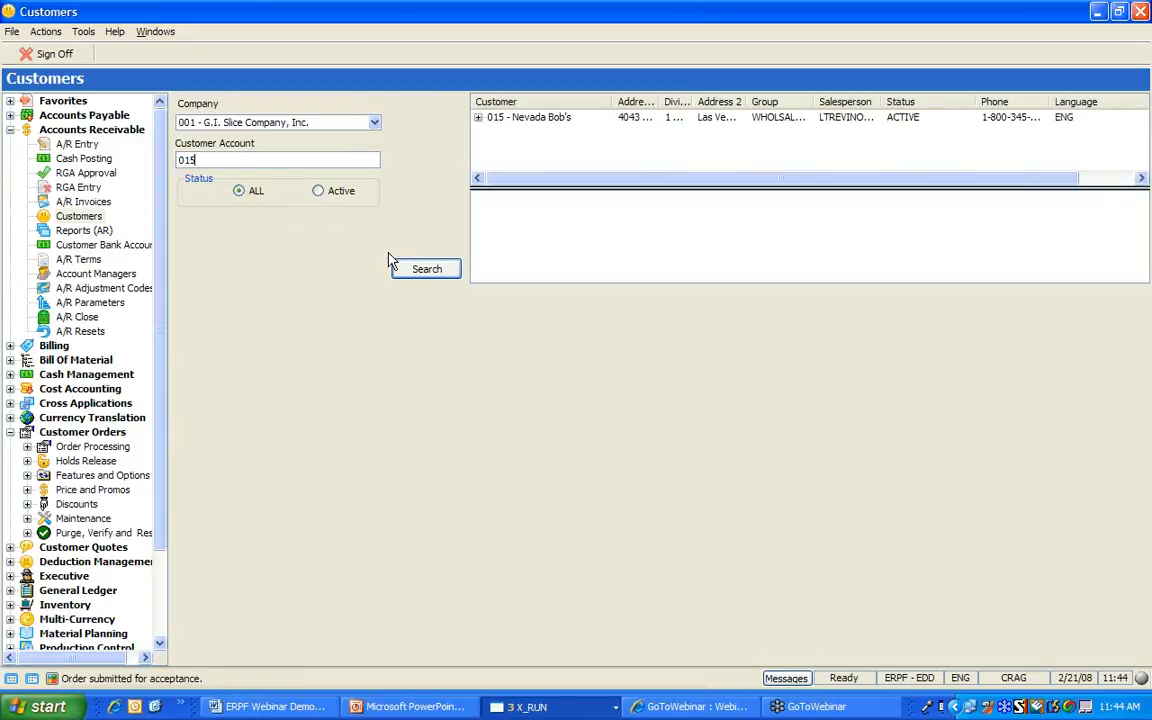
pyautogui.click(535, 120)
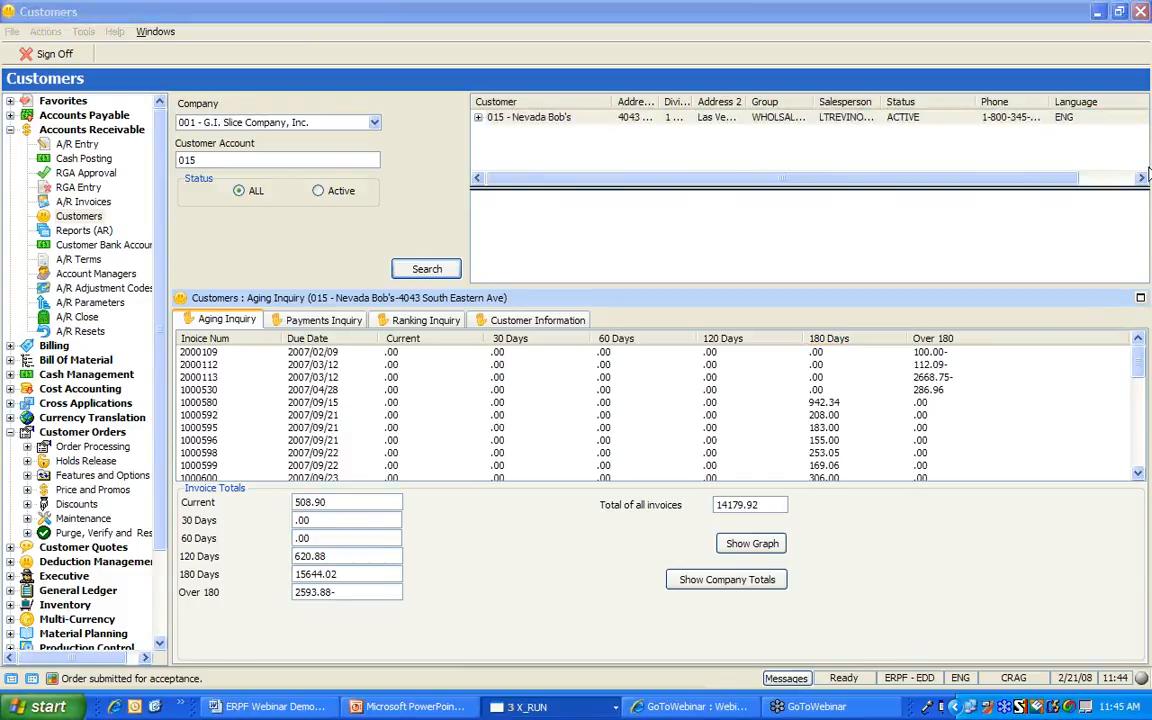
pyautogui.moveTo(1148, 360)
pyautogui.mouseDown()
pyautogui.moveTo(1148, 455)
pyautogui.moveTo(1146, 358)
pyautogui.mouseUp()
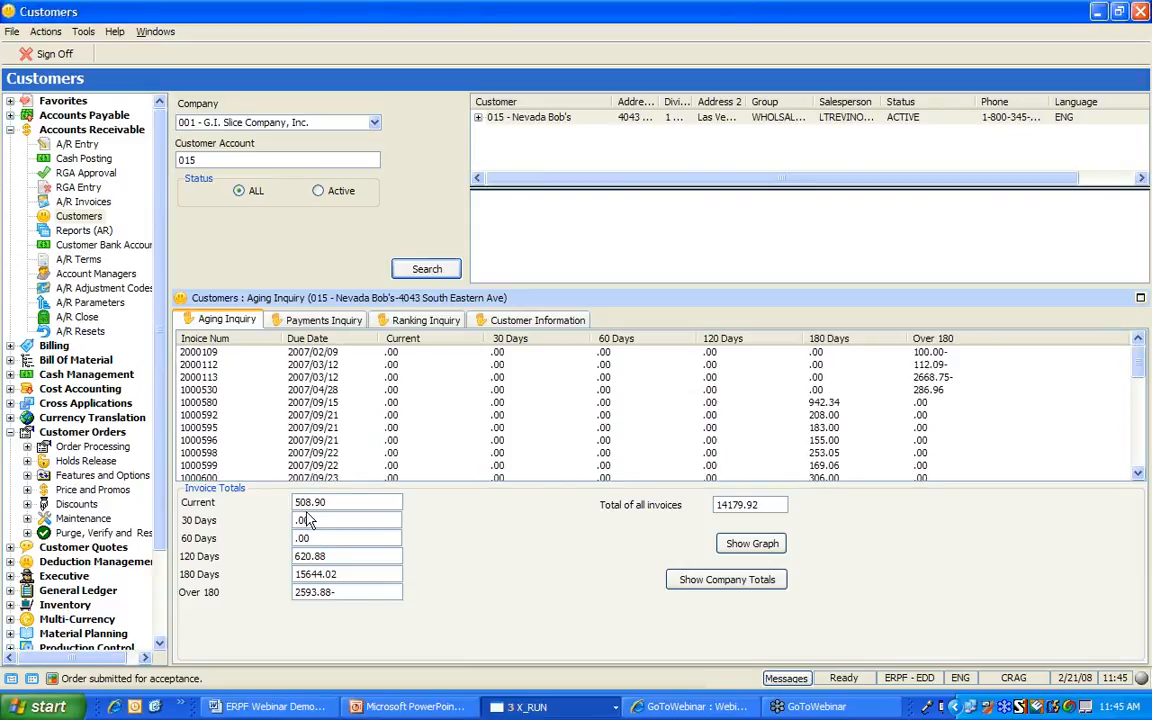
pyautogui.click(750, 543)
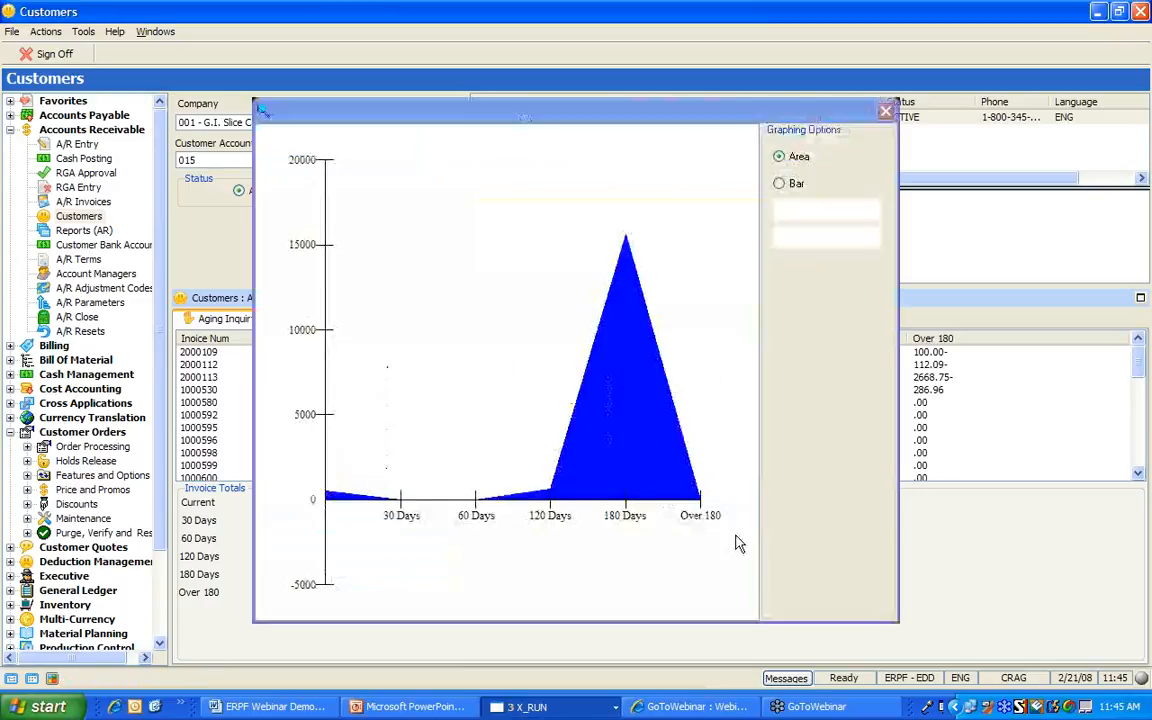
pyautogui.click(779, 186)
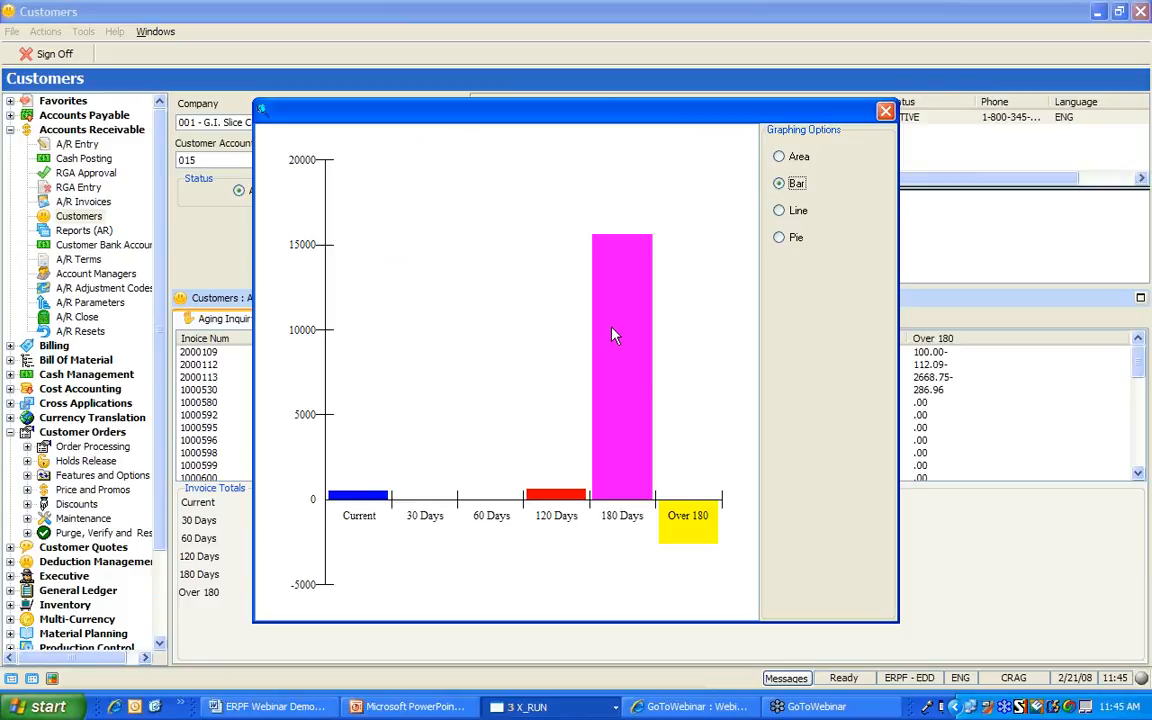
pyautogui.click(885, 112)
# Search account 004, open its aging inquiry, and view its aging graph
pyautogui.write('004')
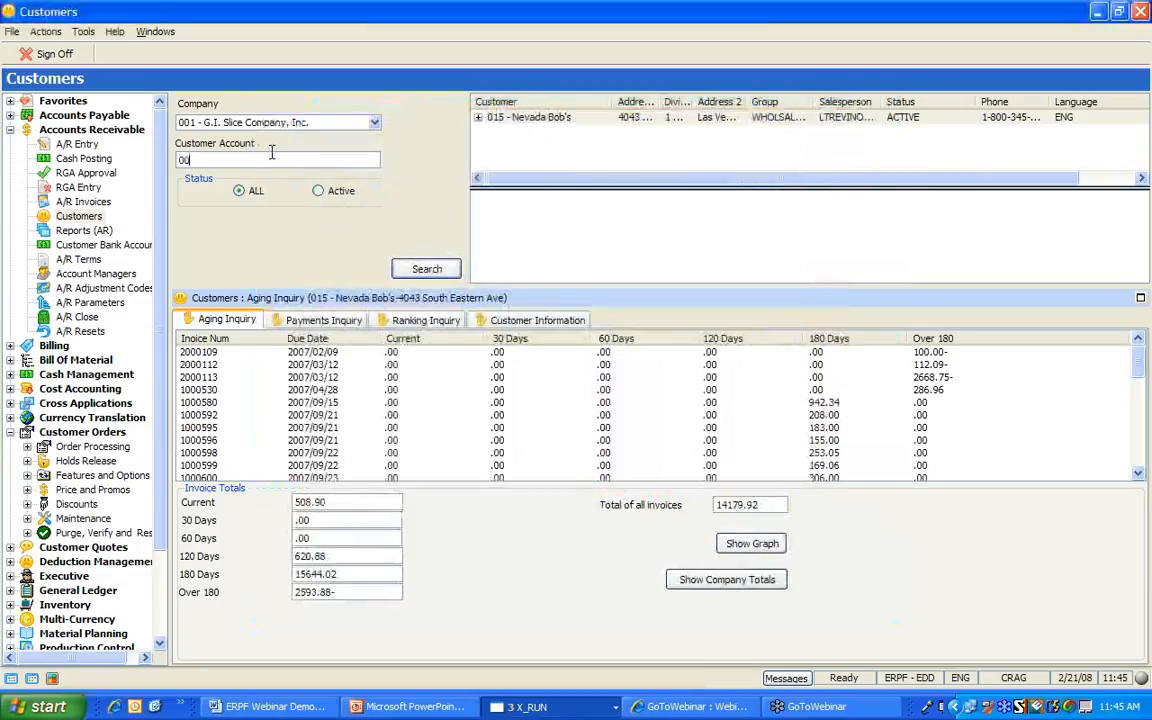
pyautogui.press('Return')
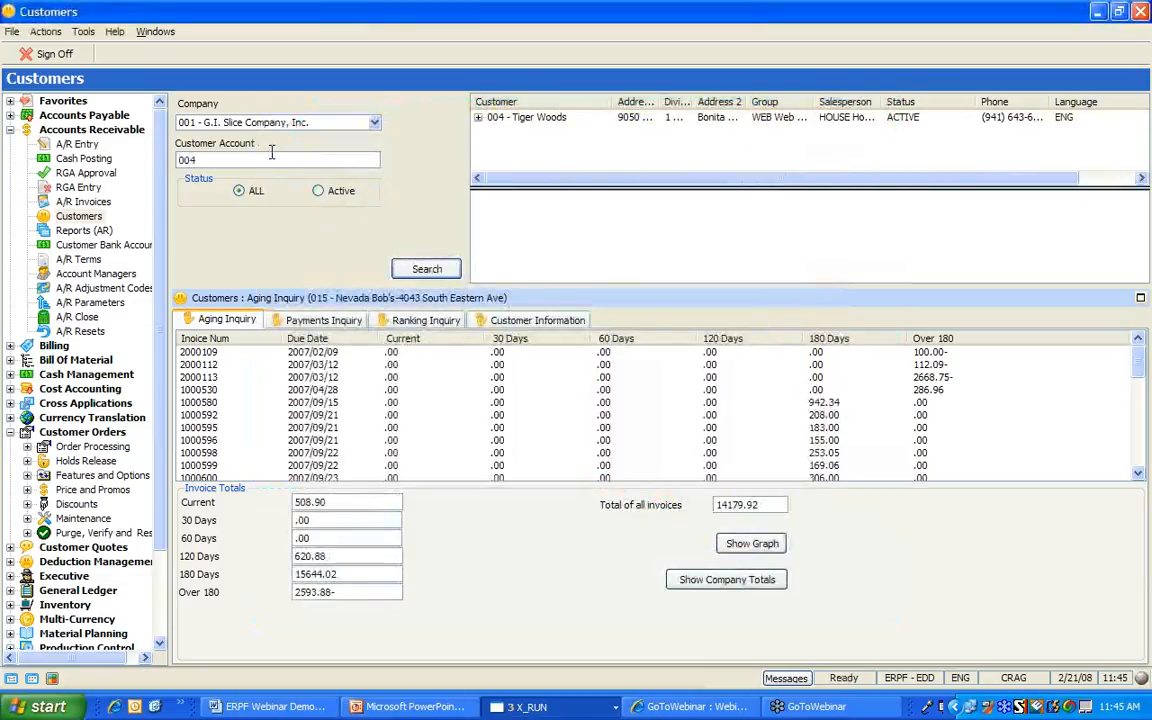
pyautogui.click(525, 118)
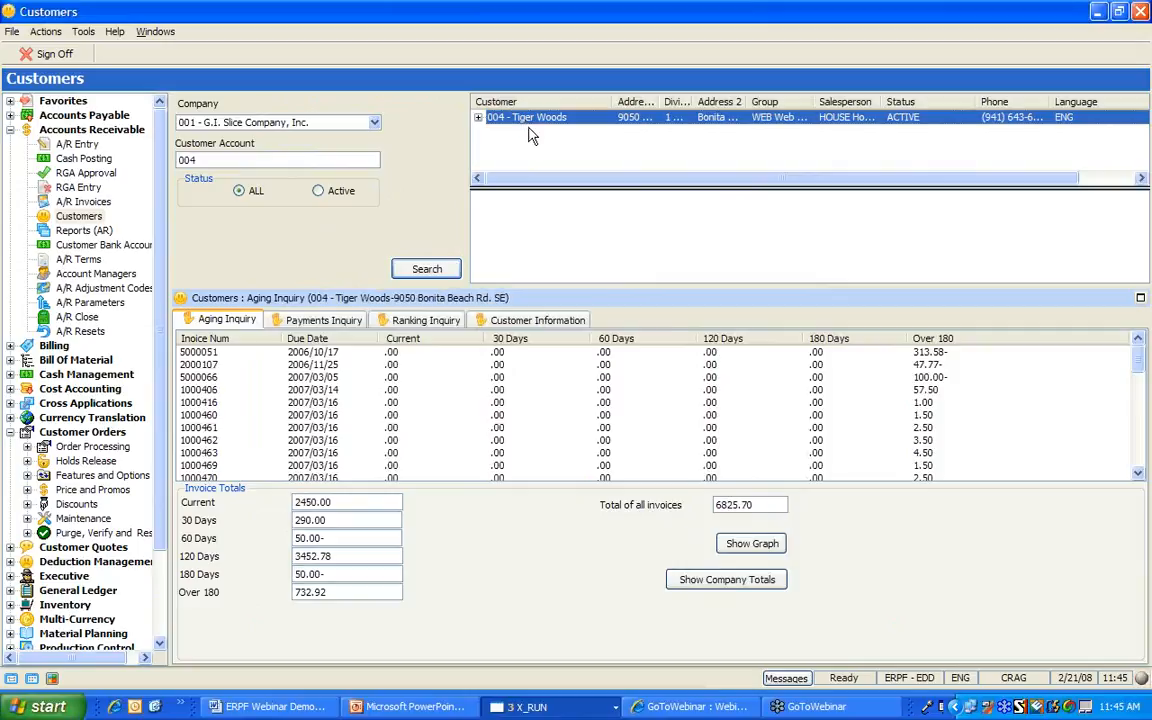
pyautogui.click(751, 544)
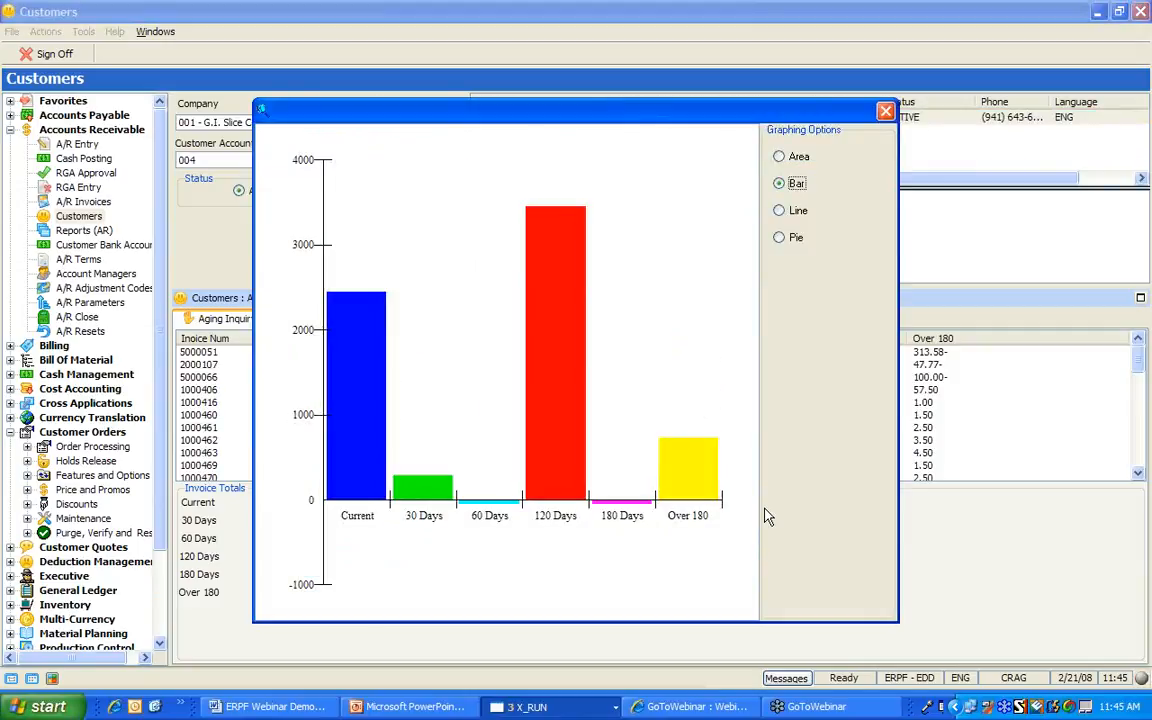
pyautogui.click(886, 112)
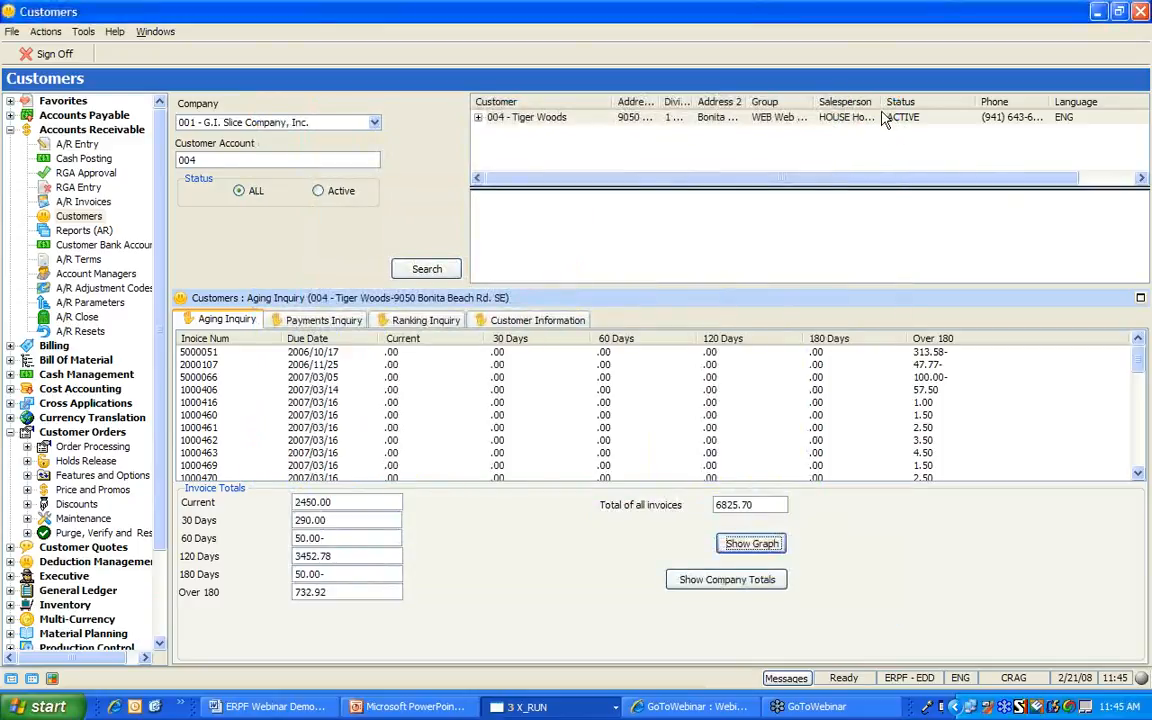
# View the company-wide aging totals graph, then collapse Accounts Receivable
pyautogui.click(727, 580)
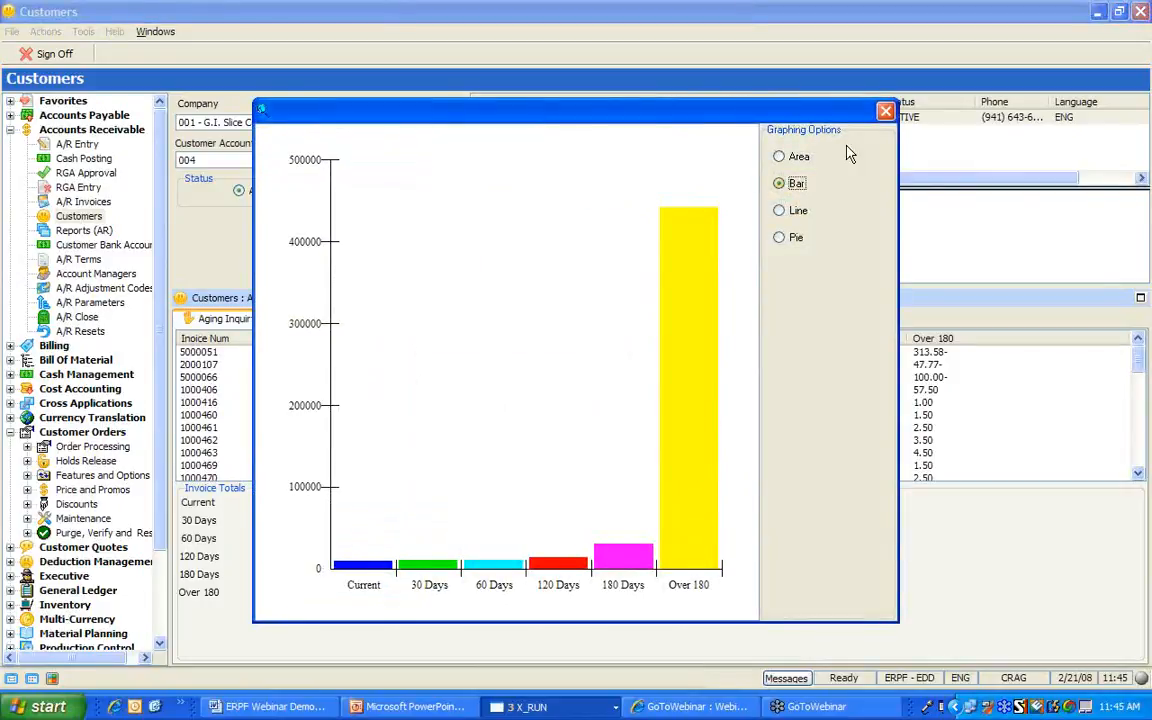
pyautogui.click(886, 113)
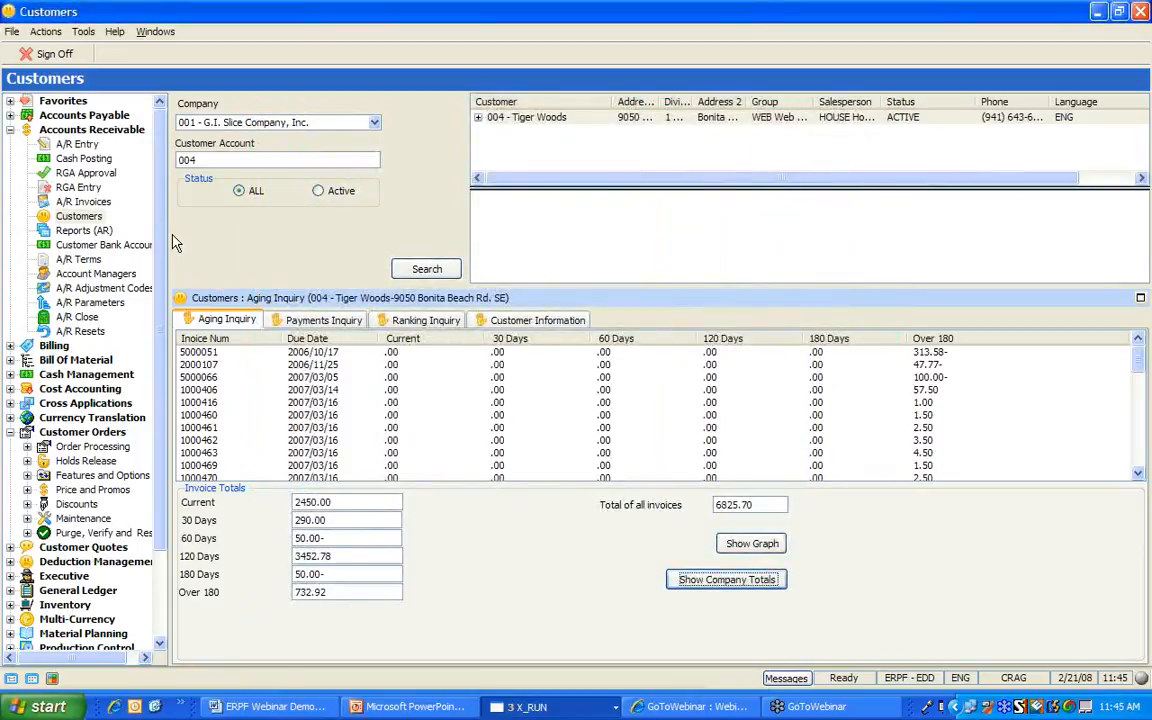
pyautogui.click(10, 130)
# Open General Ledger > Maintenance > Master Chart of Accounts and list all accounts
pyautogui.click(10, 389)
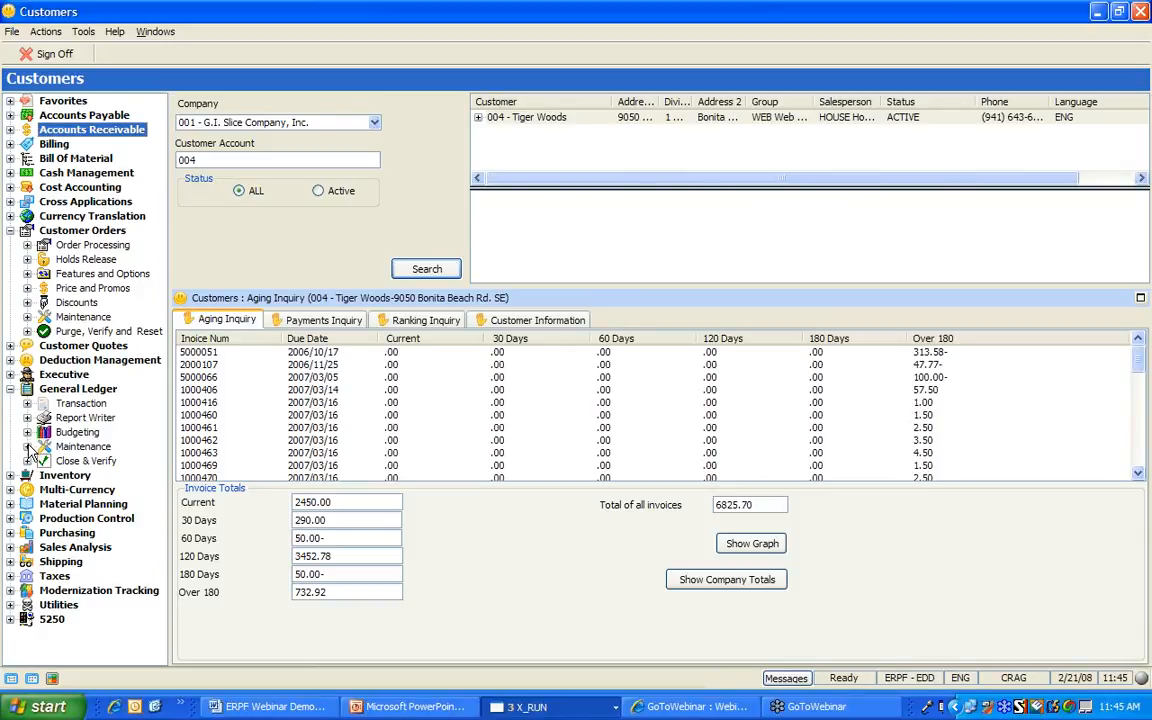
pyautogui.click(28, 446)
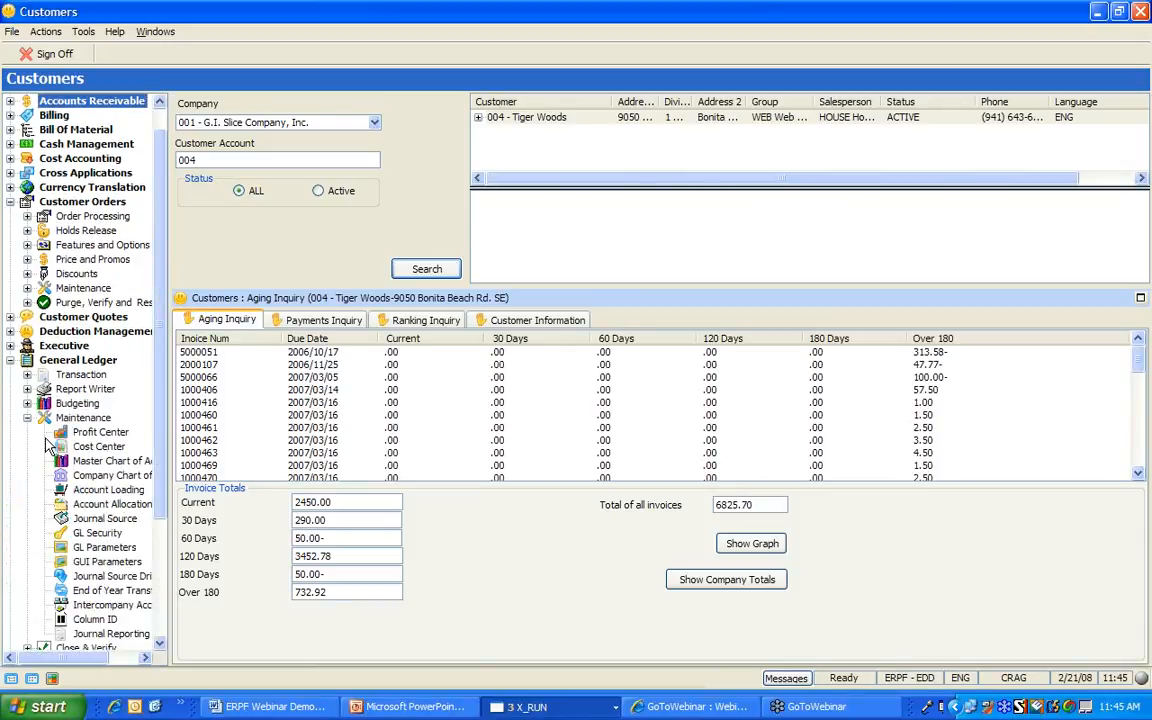
pyautogui.click(90, 461)
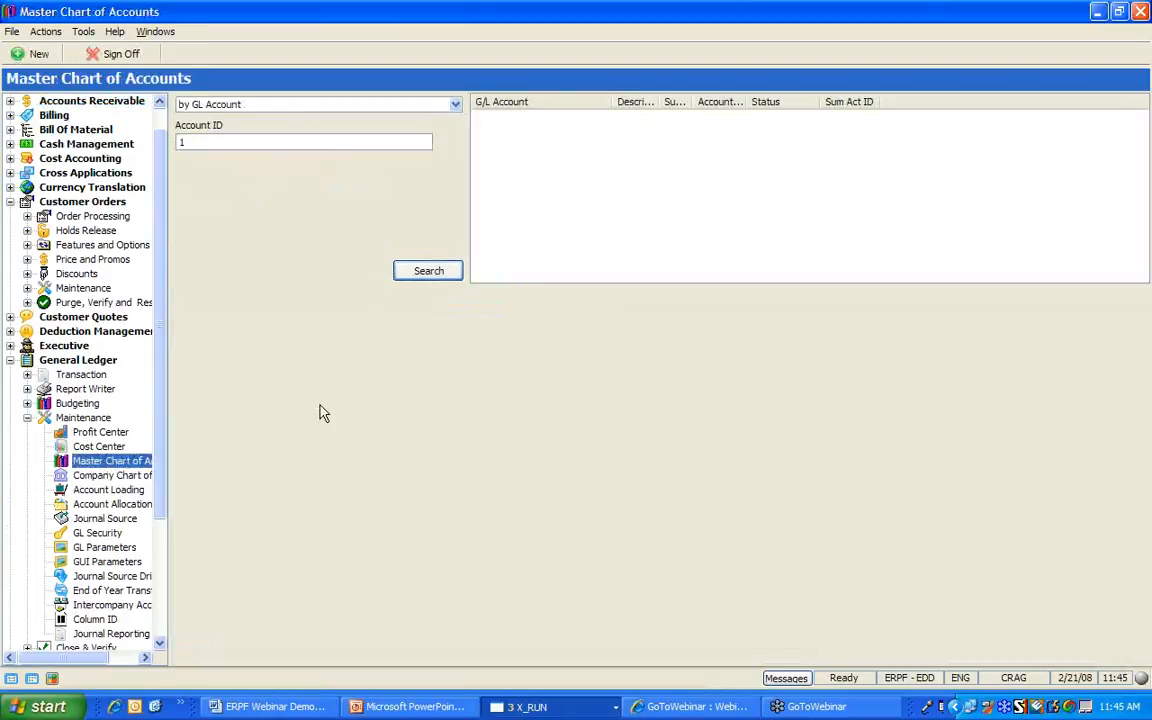
pyautogui.click(420, 272)
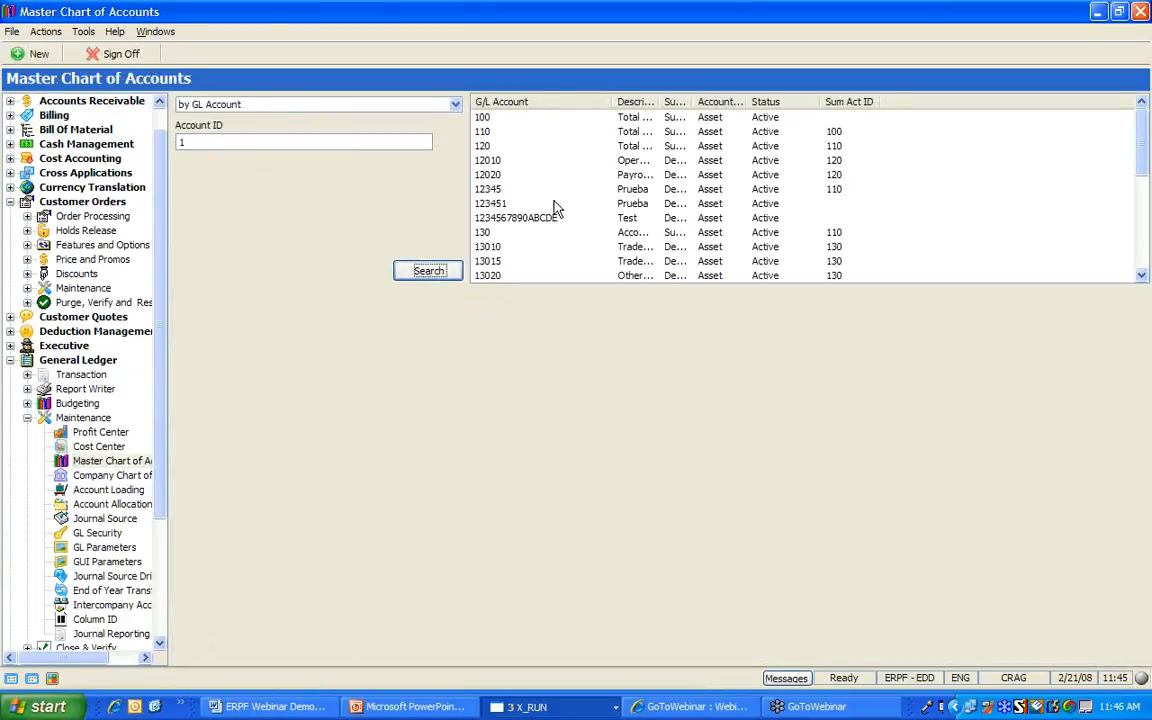
# Autofit the Description, Sum Act? and Account Type columns, then open account 13010 Trade Receivables
pyautogui.doubleClick(660, 102)
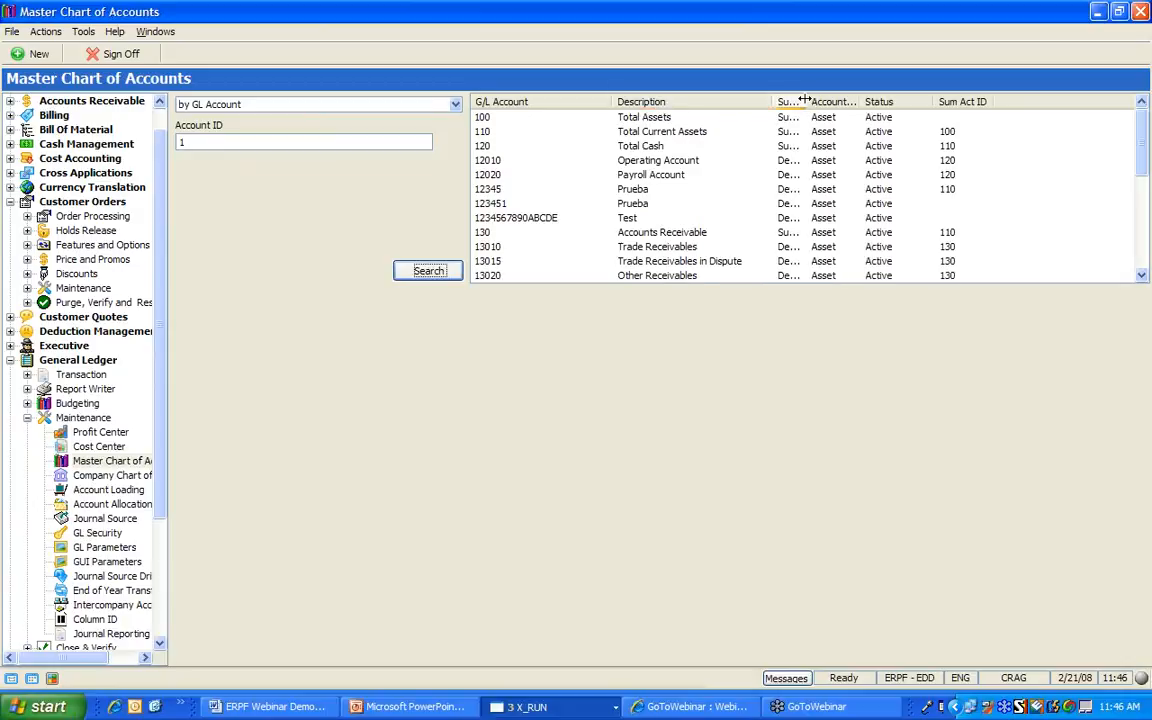
pyautogui.doubleClick(807, 98)
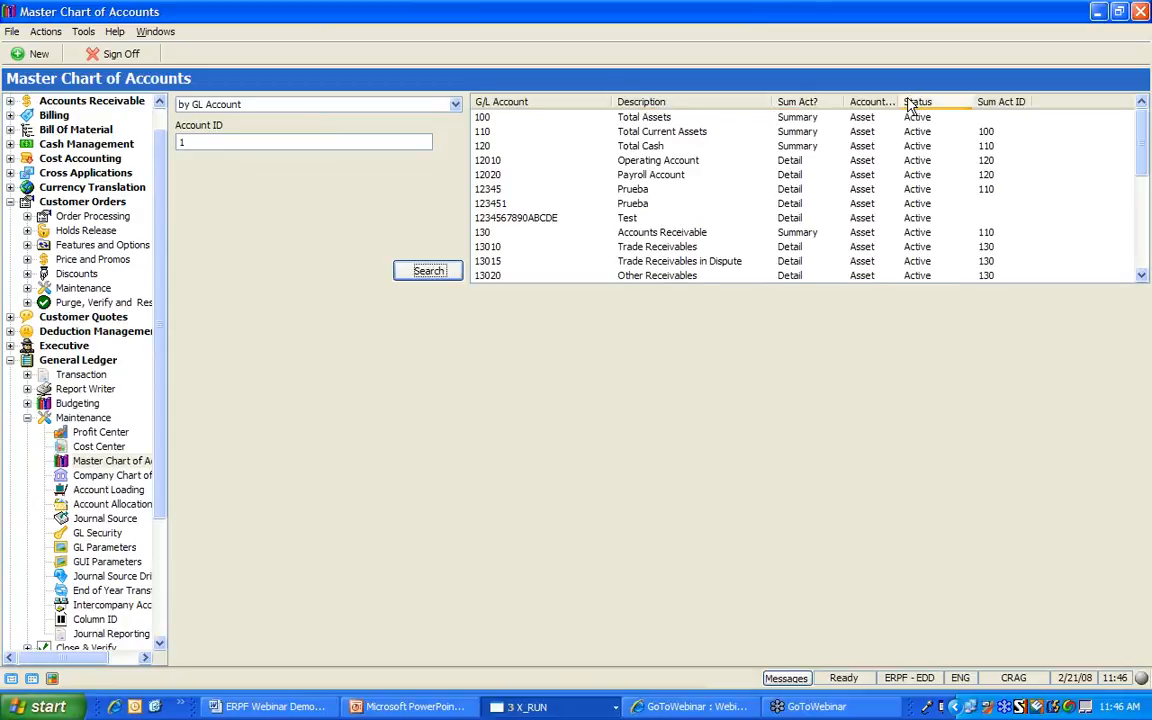
pyautogui.doubleClick(900, 102)
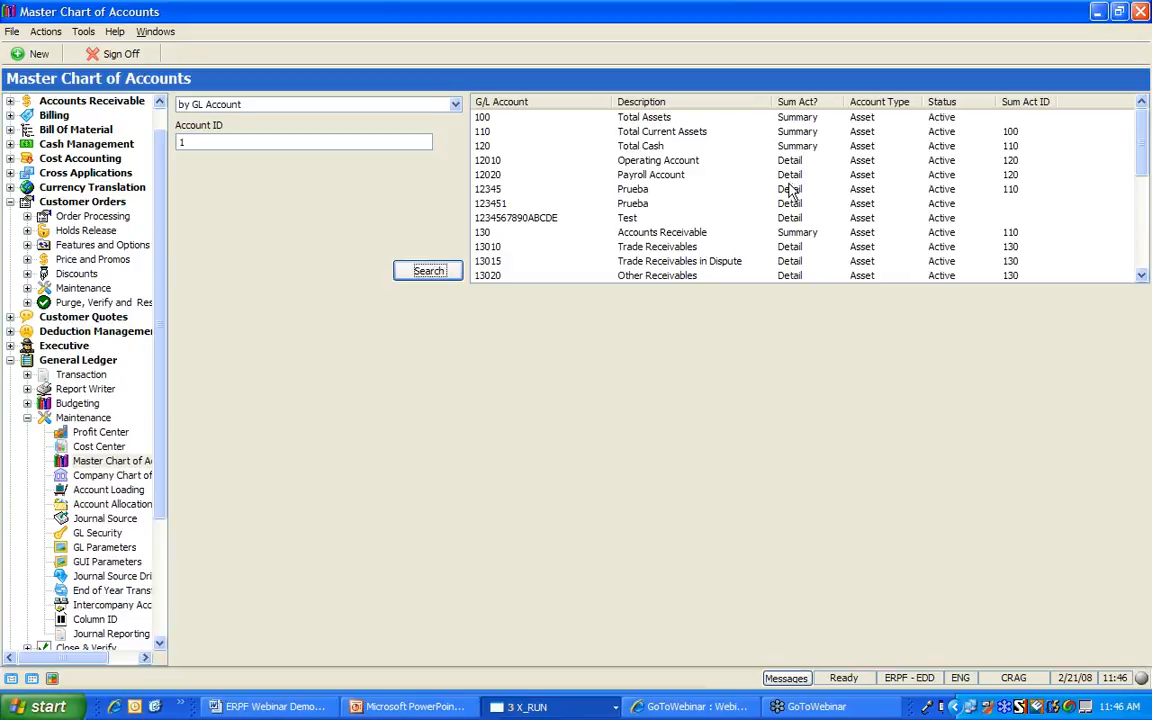
pyautogui.click(640, 248)
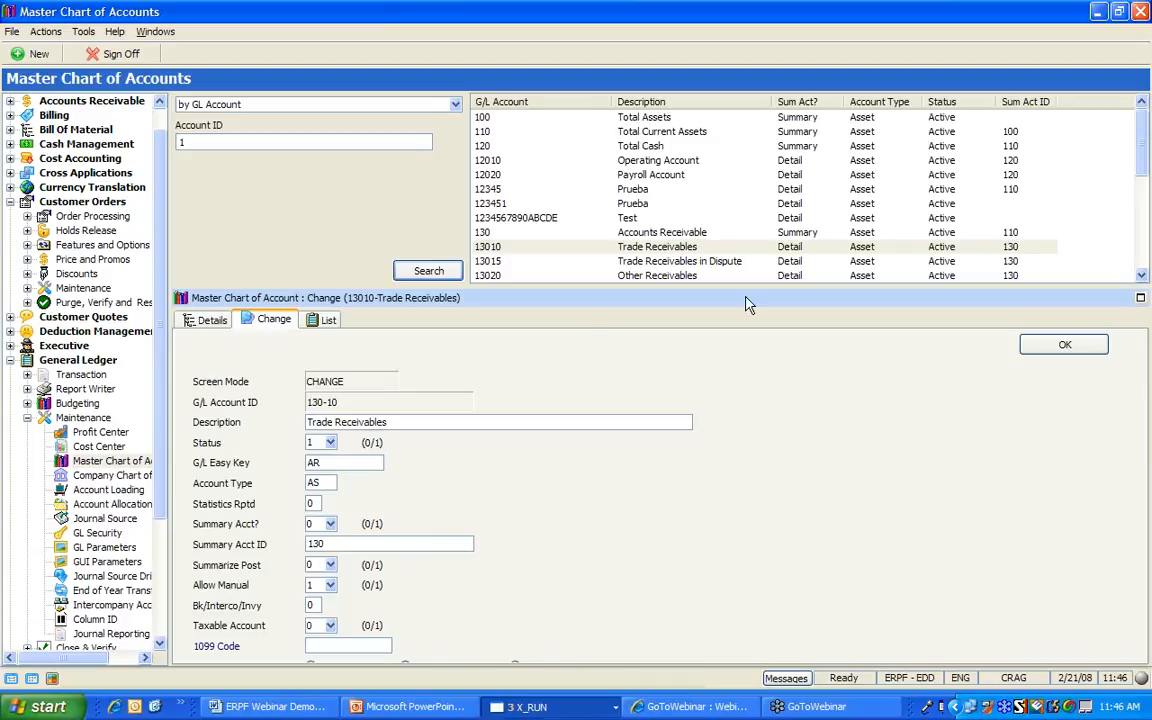
# List company 001, profit center CORP accounts in the Company Chart of Accounts and widen the GL Account column
pyautogui.click(97, 478)
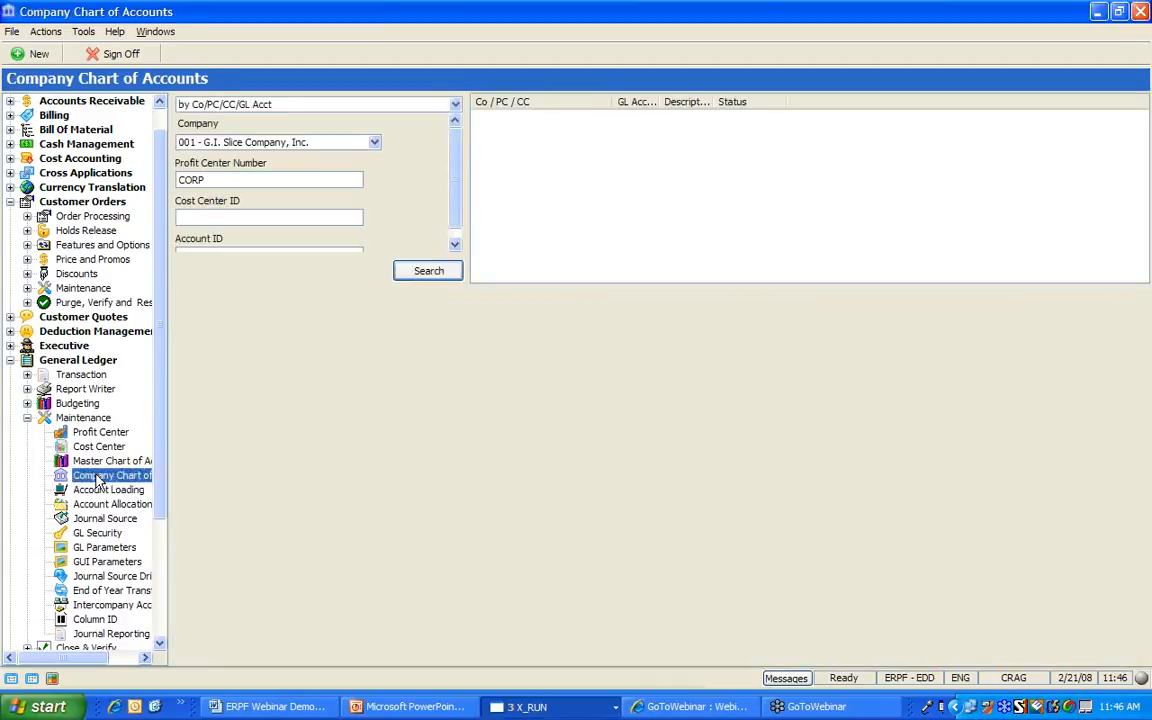
pyautogui.click(432, 277)
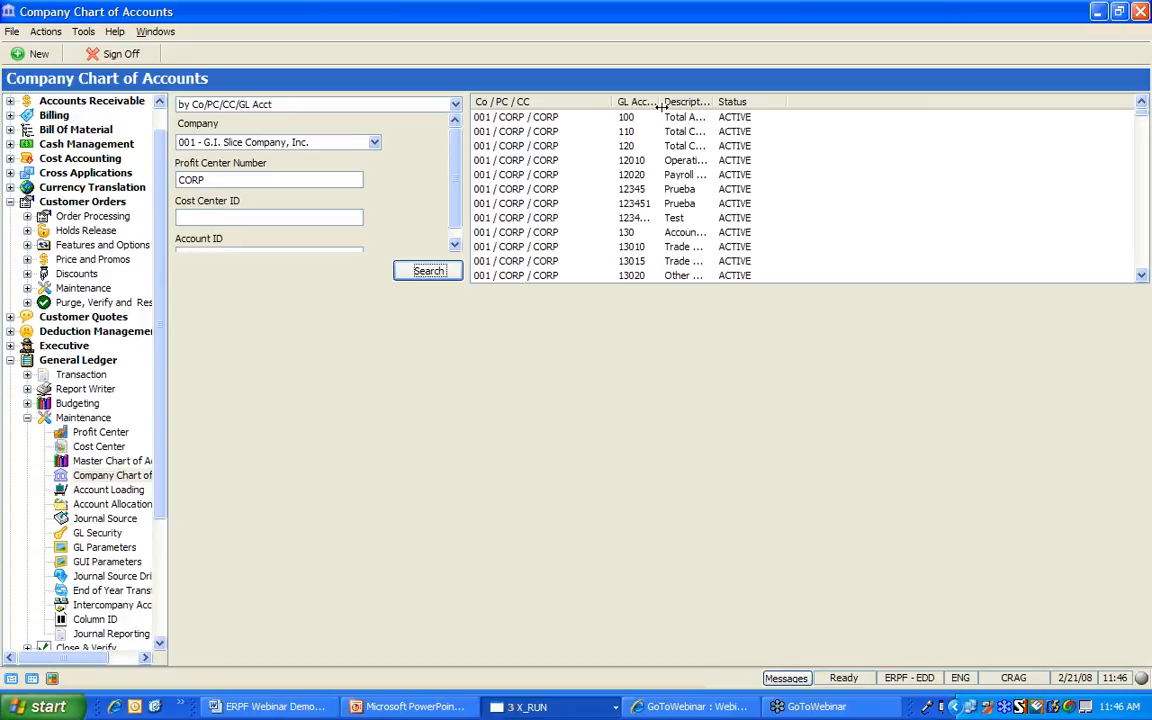
pyautogui.moveTo(661, 104); pyautogui.dragTo(786, 120)
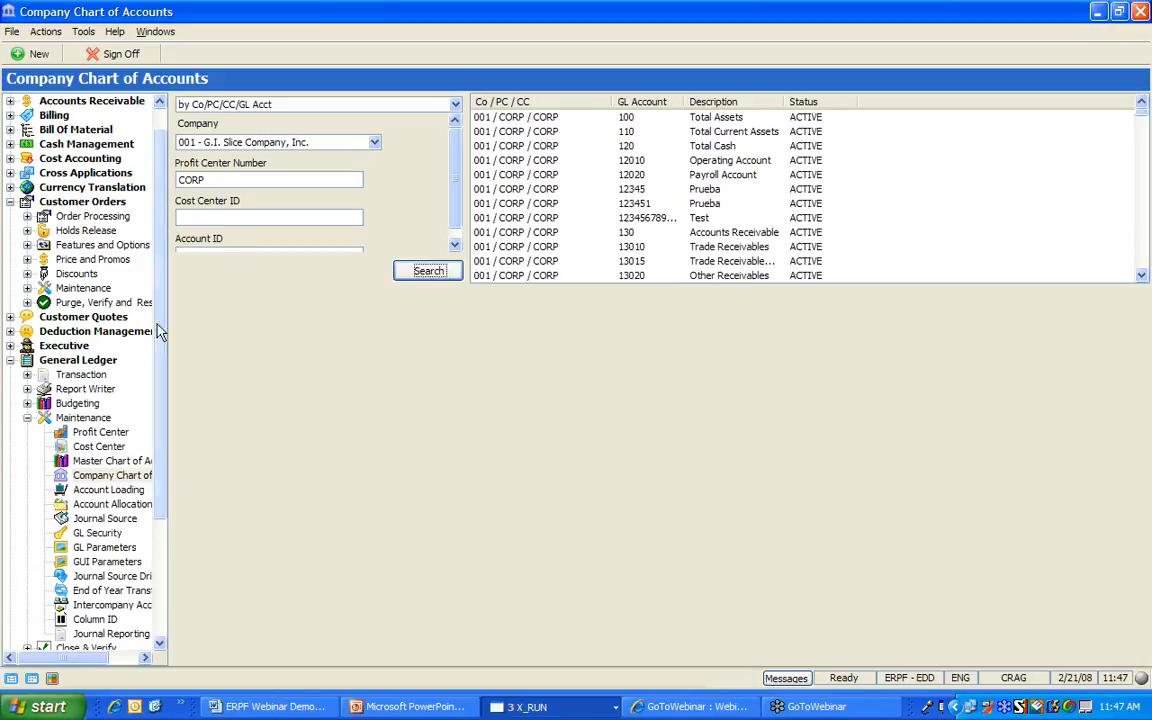
# Find account 22010 in General Ledger > Transaction > Accounts and open the 001-CORP-CORP balance inquiry
pyautogui.click(27, 374)
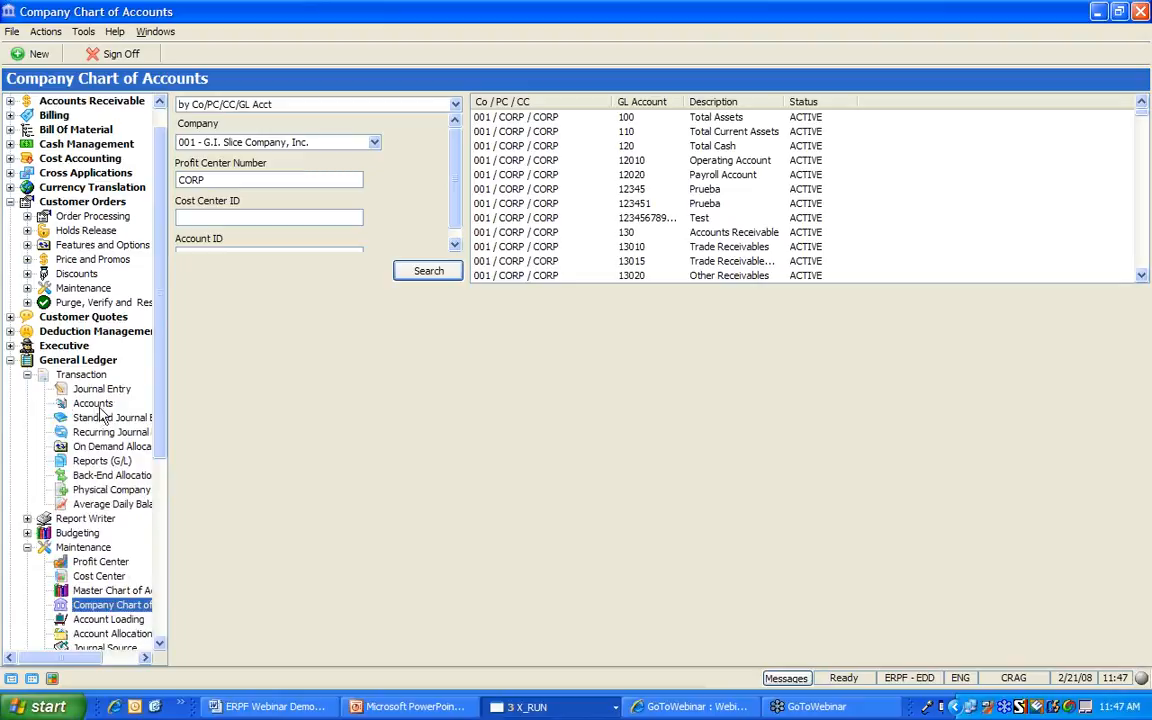
pyautogui.click(96, 404)
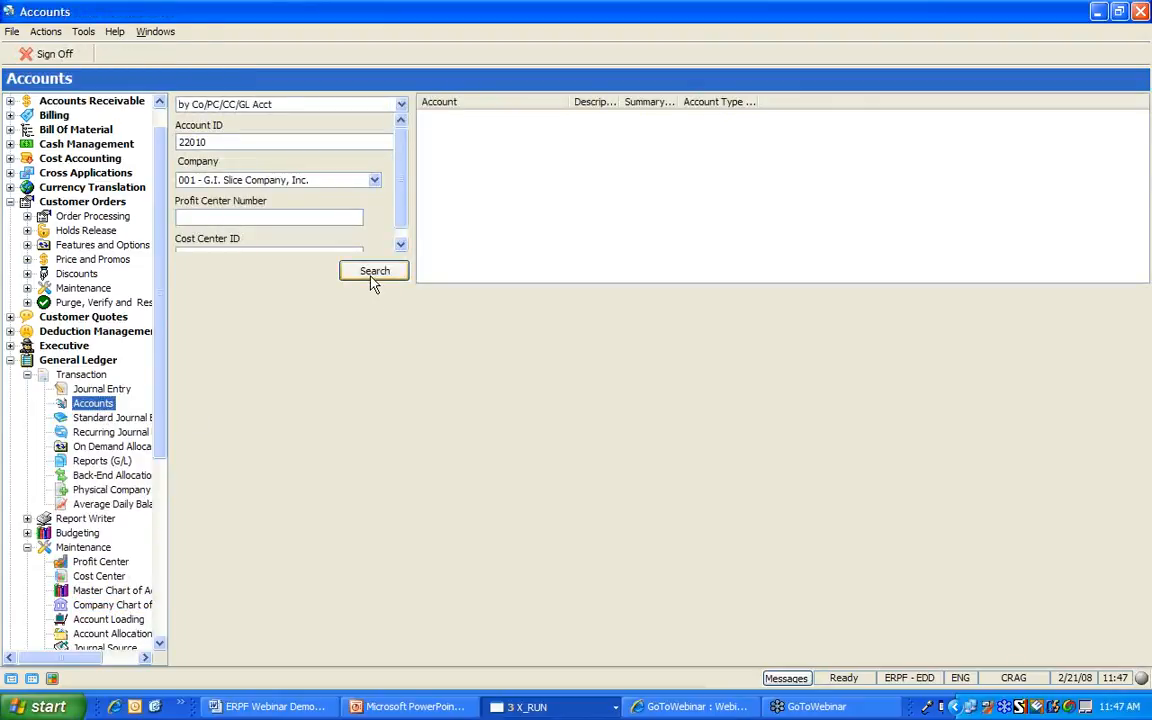
pyautogui.click(372, 278)
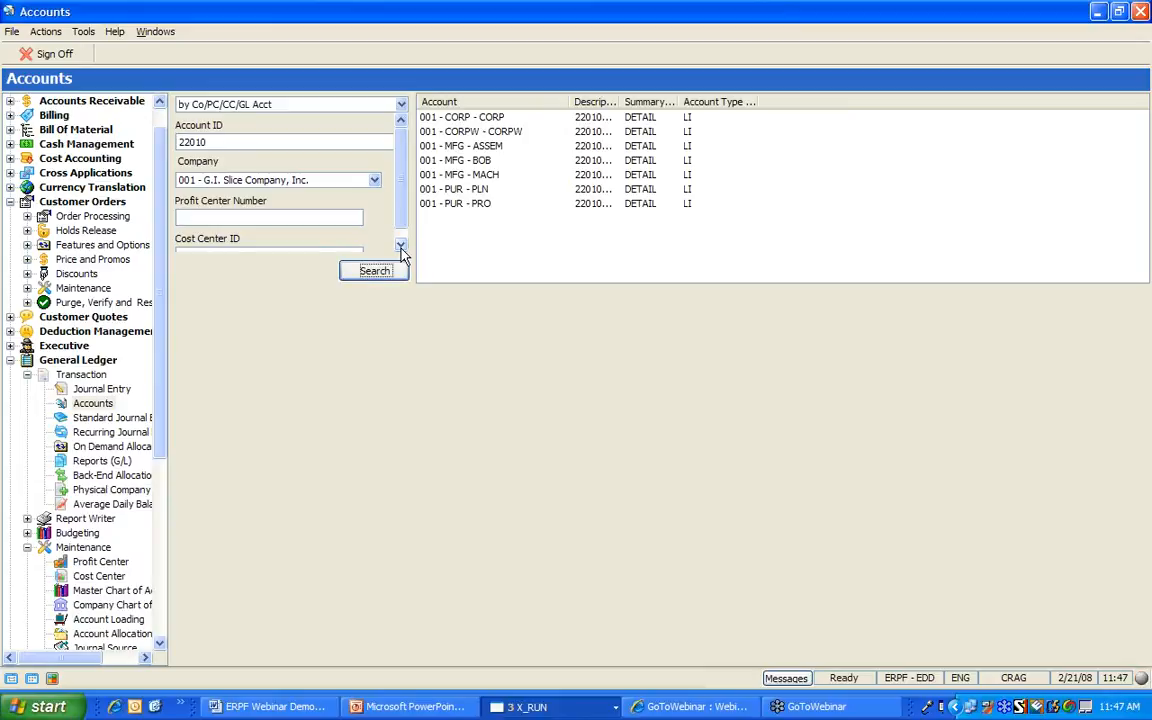
pyautogui.click(489, 120)
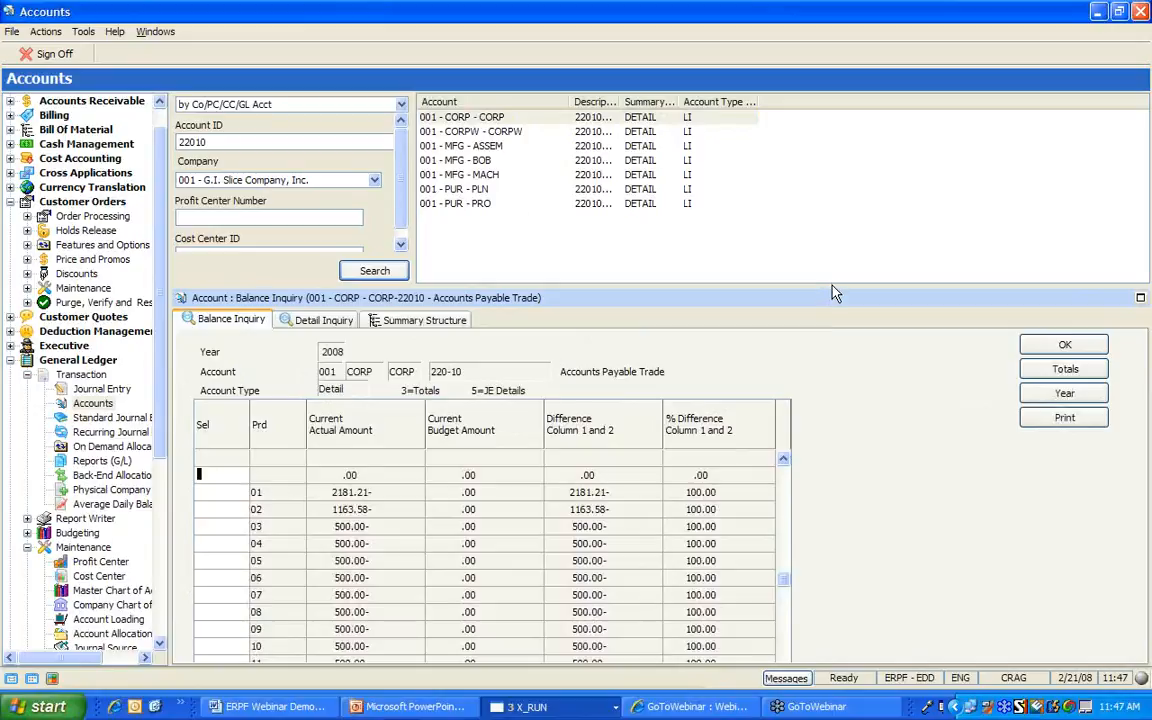
# Change the balance inquiry year to 2007
pyautogui.moveTo(832, 290); pyautogui.dragTo(834, 245)
pyautogui.click(1064, 352)
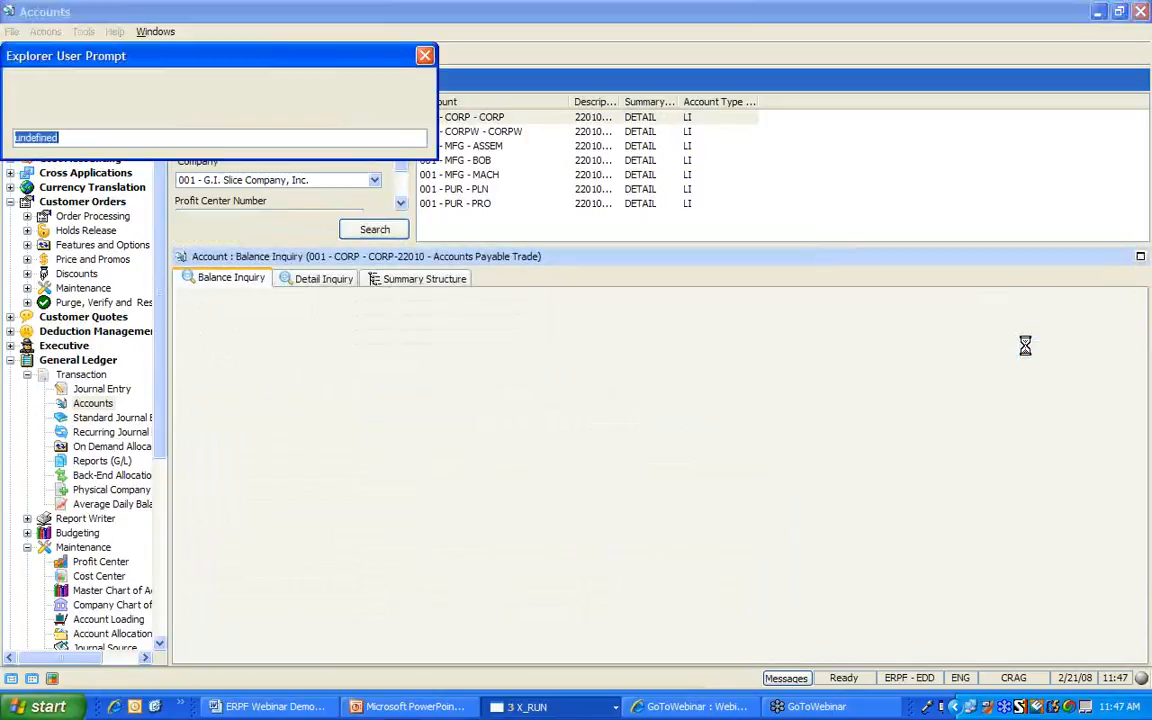
pyautogui.write('2007')
pyautogui.press('Return')
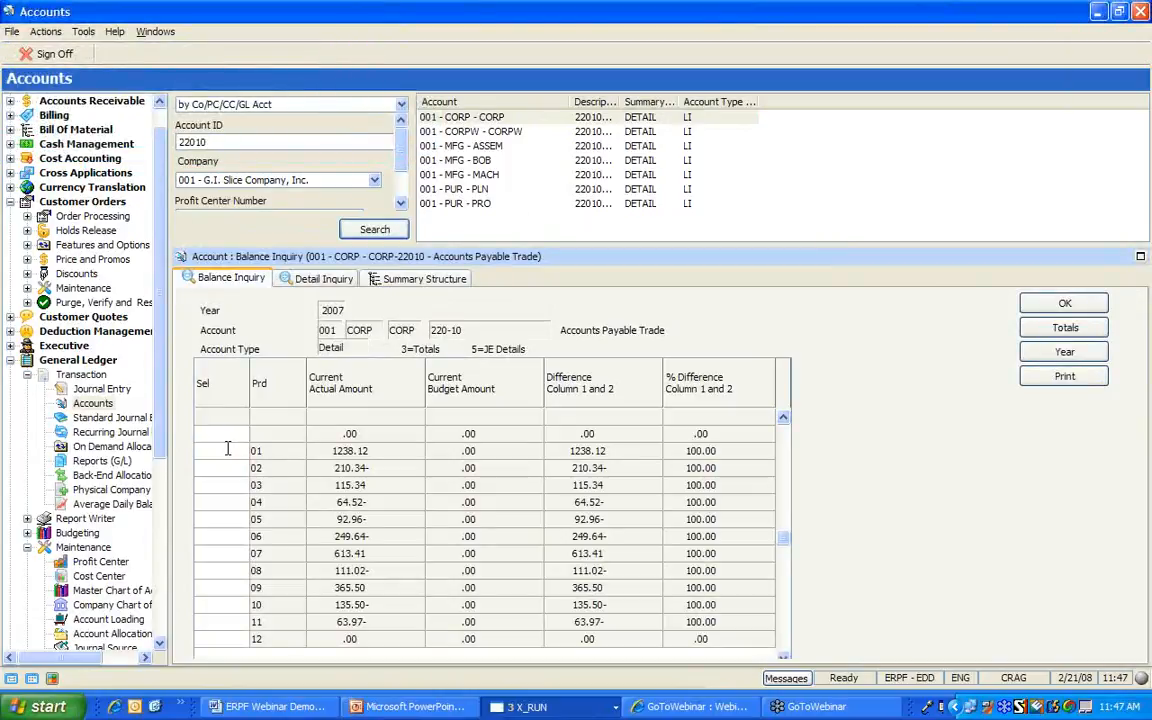
# Show the 2007 journal entry details for account 22010, periods 1–99
pyautogui.rightClick(229, 456)
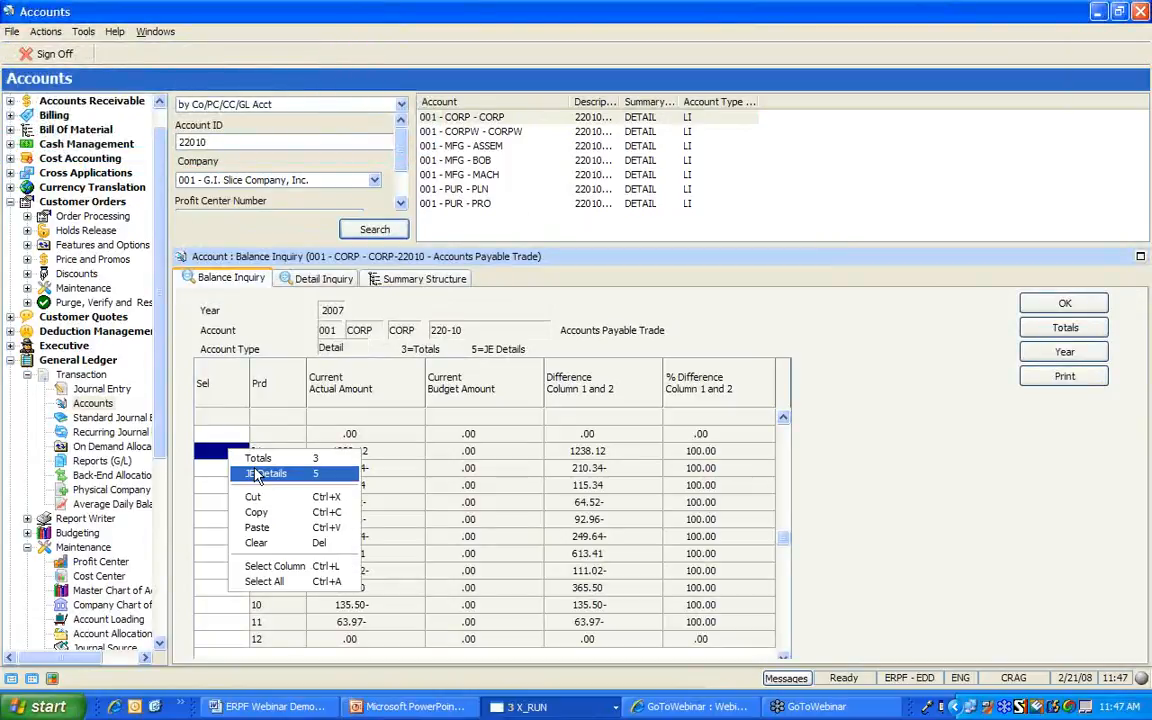
pyautogui.click(262, 474)
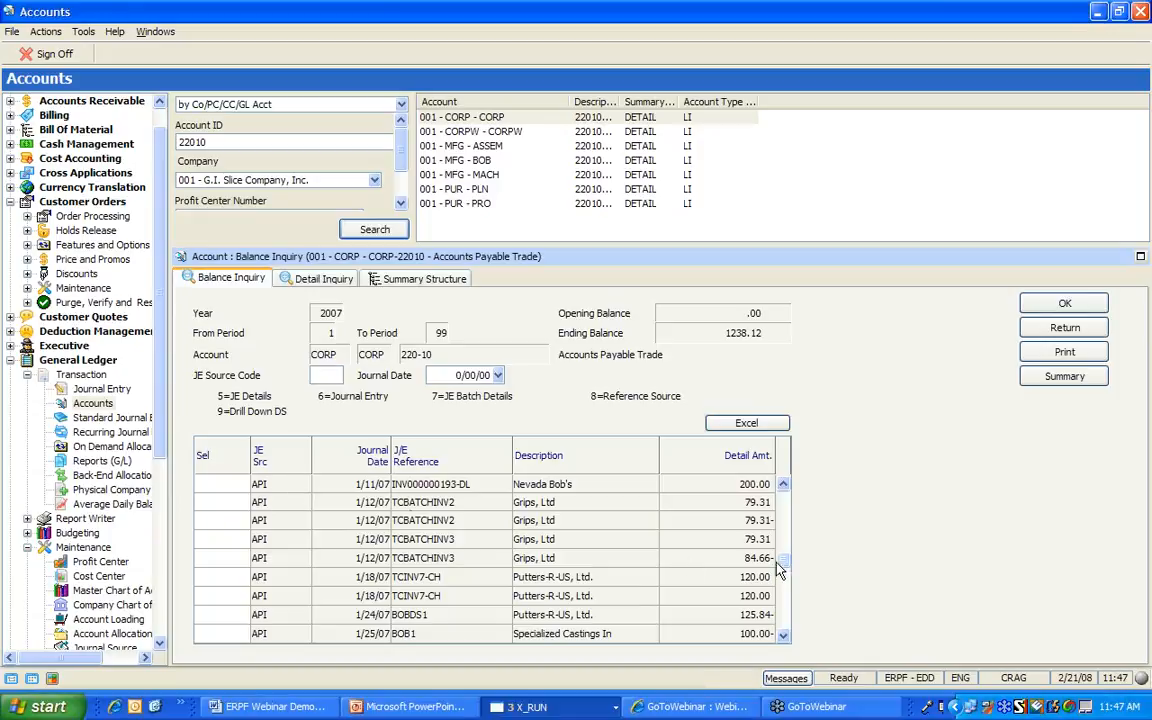
pyautogui.click(788, 620)
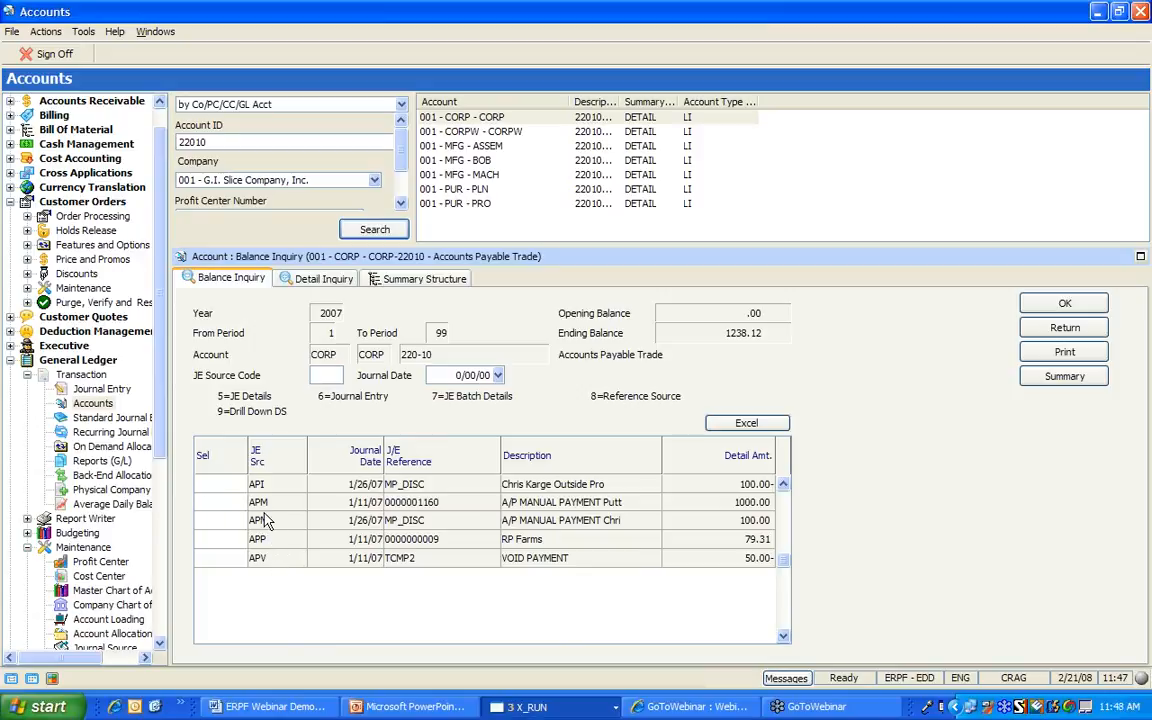
pyautogui.click(780, 512)
# Look up the first journal entry's source document, then return to the entry list
pyautogui.rightClick(212, 483)
pyautogui.click(265, 537)
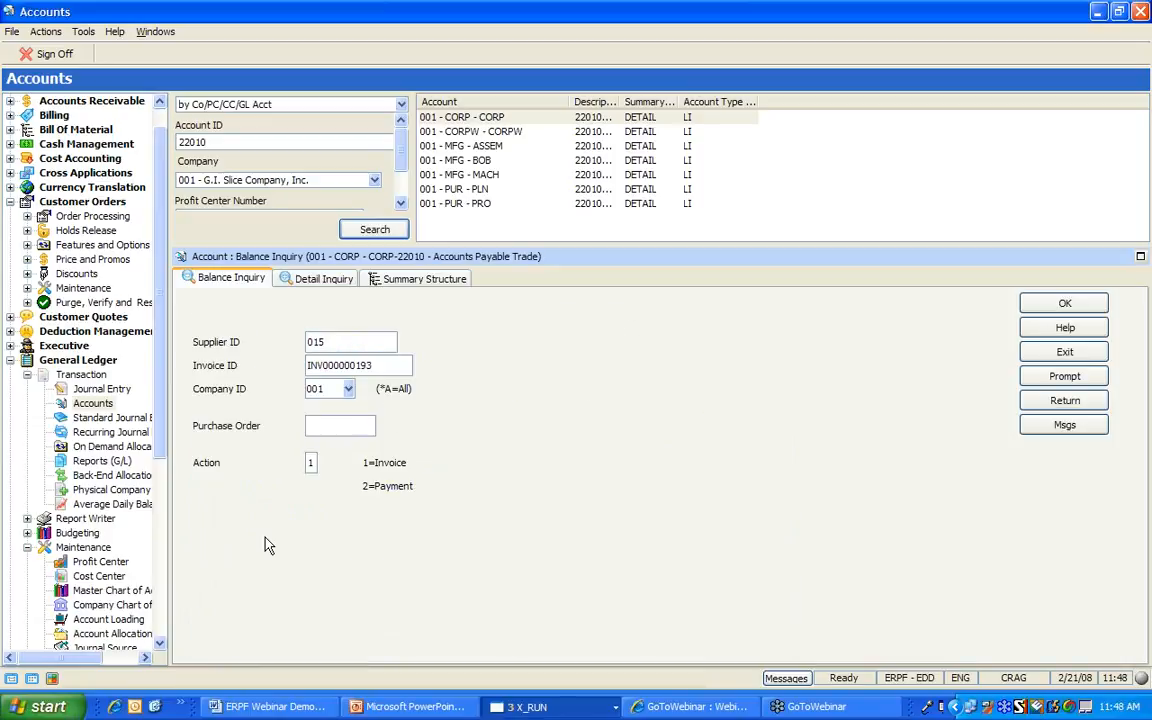
pyautogui.click(1040, 305)
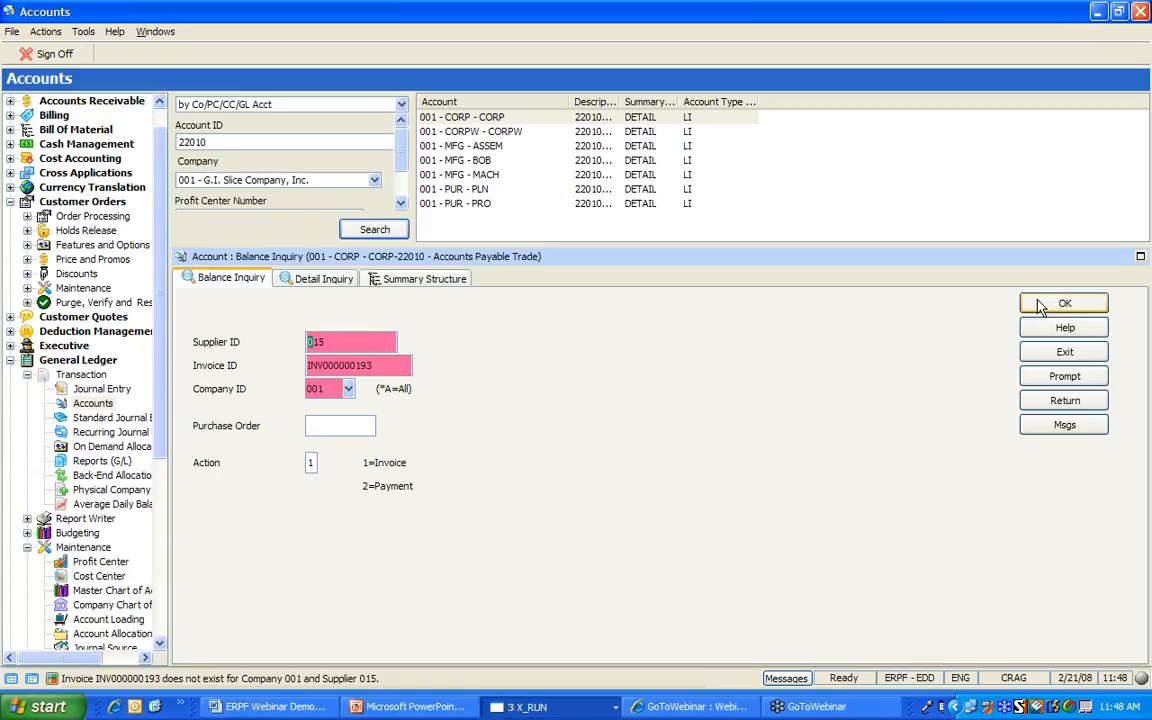
pyautogui.click(1065, 401)
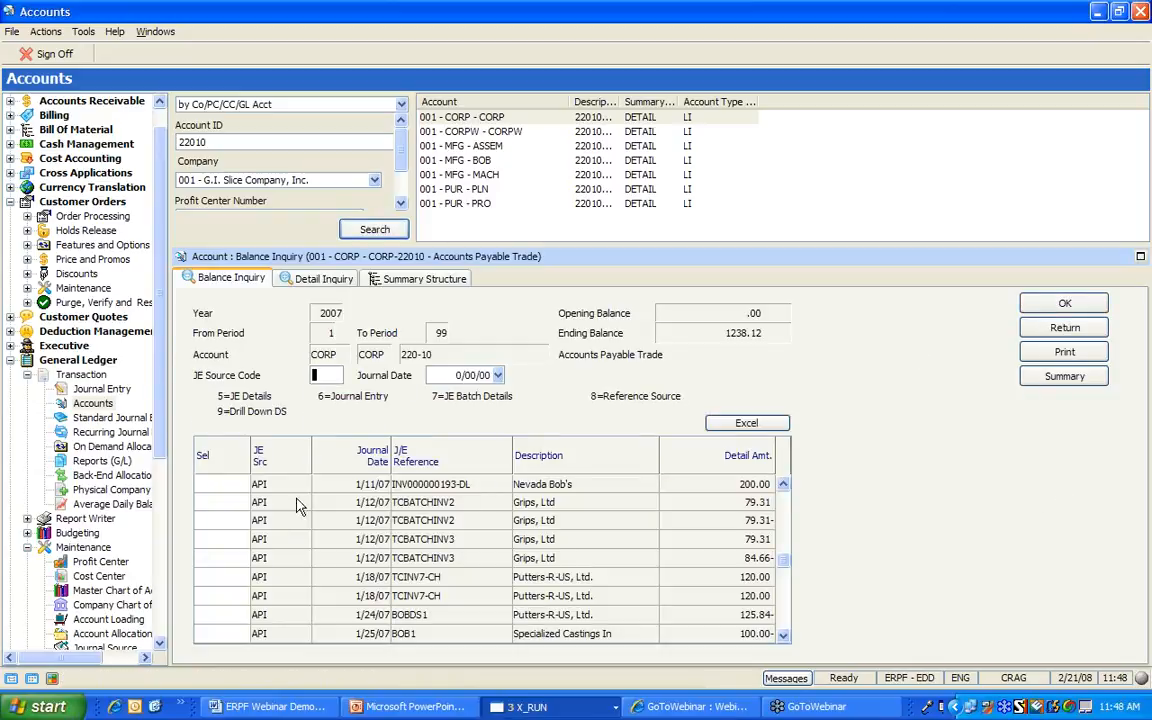
# Check the source invoice TCBATCHINV2 from Grips, Ltd., then return to the journal entry list
pyautogui.click(234, 521)
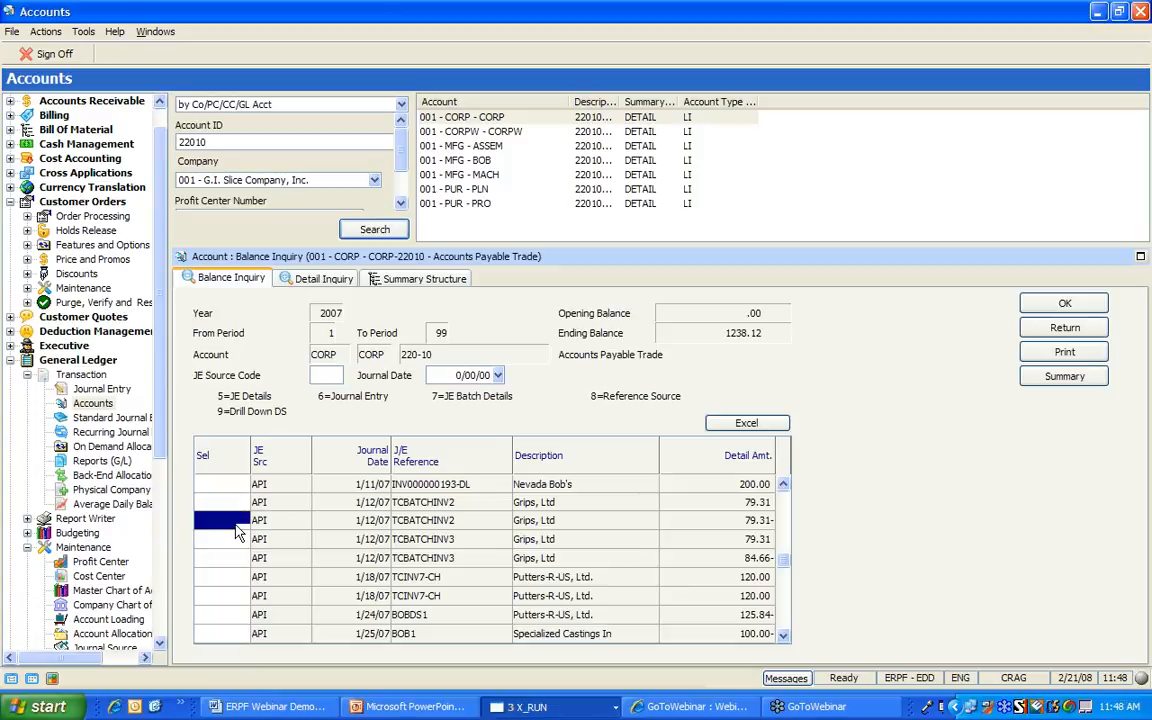
pyautogui.rightClick(235, 523)
pyautogui.click(283, 580)
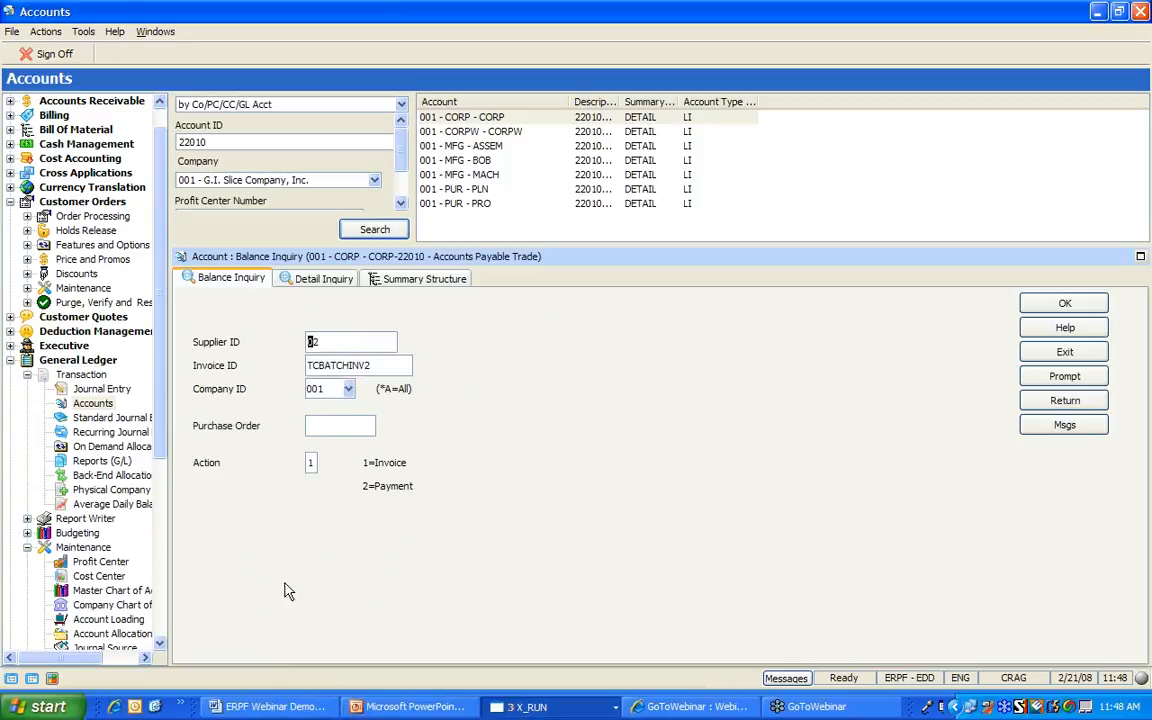
pyautogui.click(1027, 302)
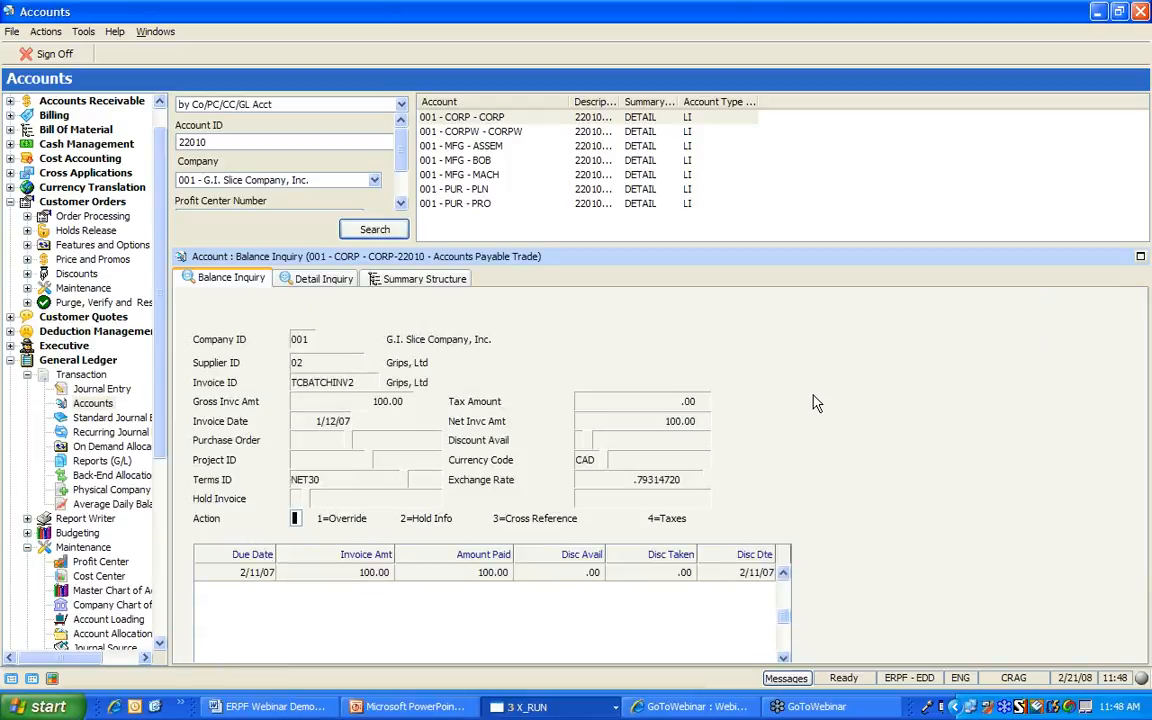
pyautogui.press('Return')
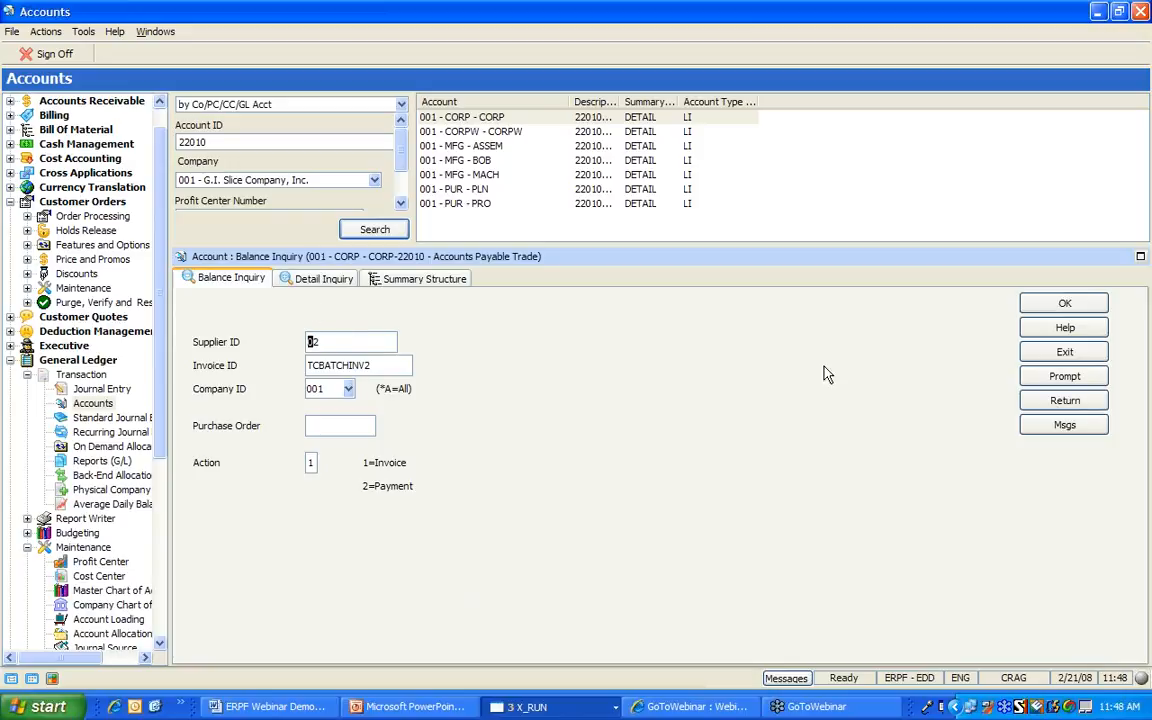
pyautogui.click(1066, 400)
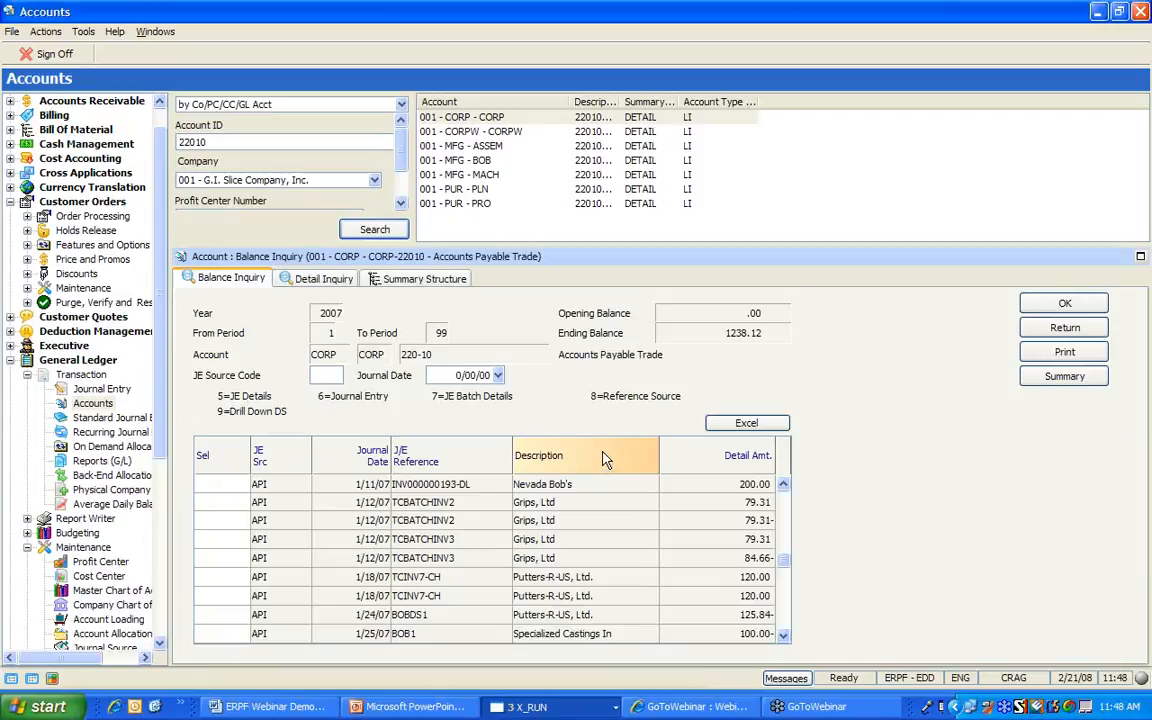
# Export account 22010's journal entries to a Balance Inquiry workbook and close it unsaved
pyautogui.click(749, 422)
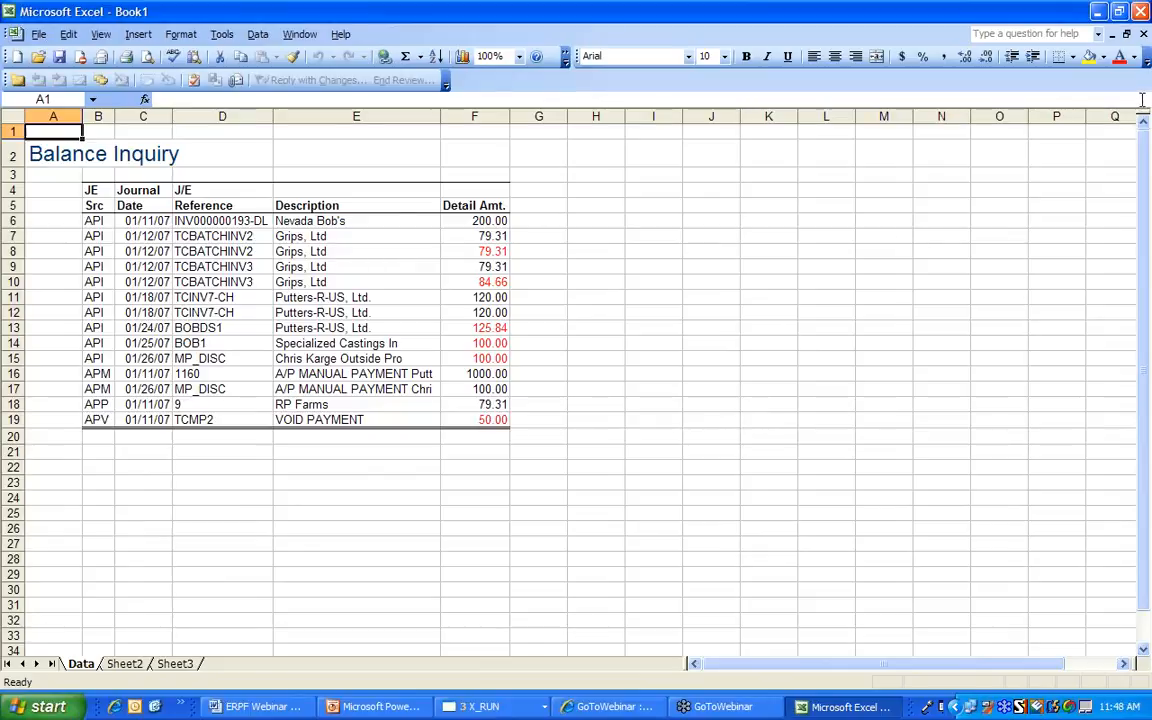
pyautogui.click(1145, 34)
pyautogui.press('Escape')
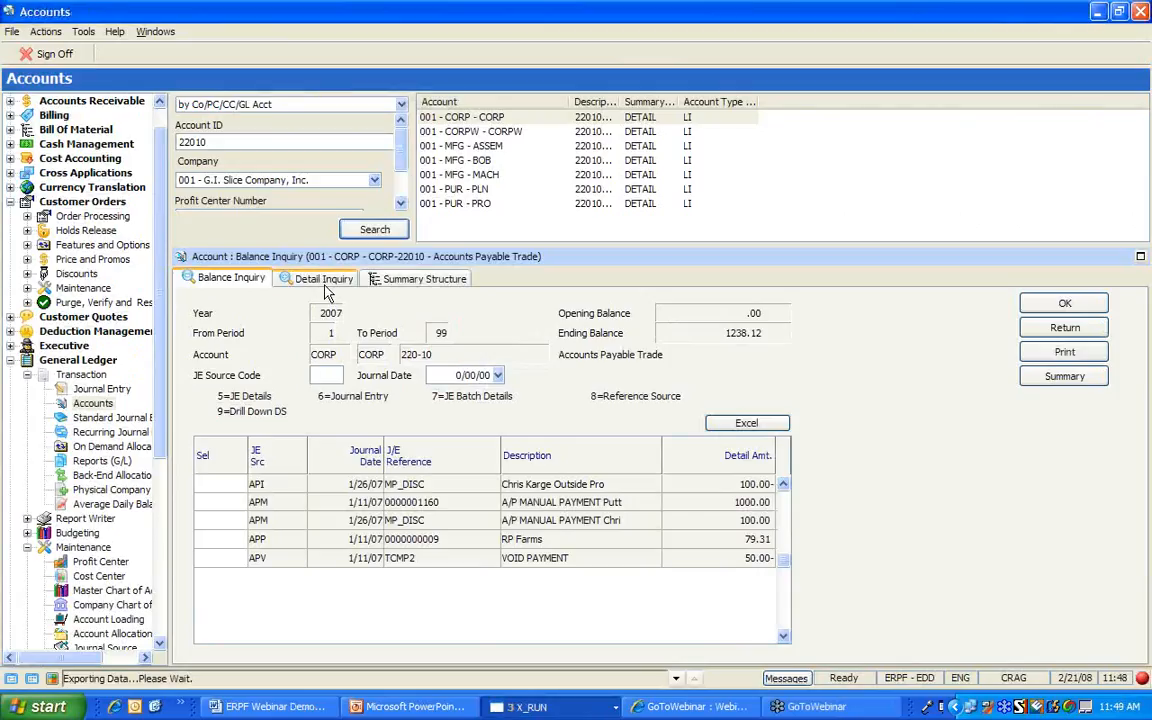
# Show account 22010's Detail Inquiry (ending balance 1404.42) and start its Excel export
pyautogui.click(329, 278)
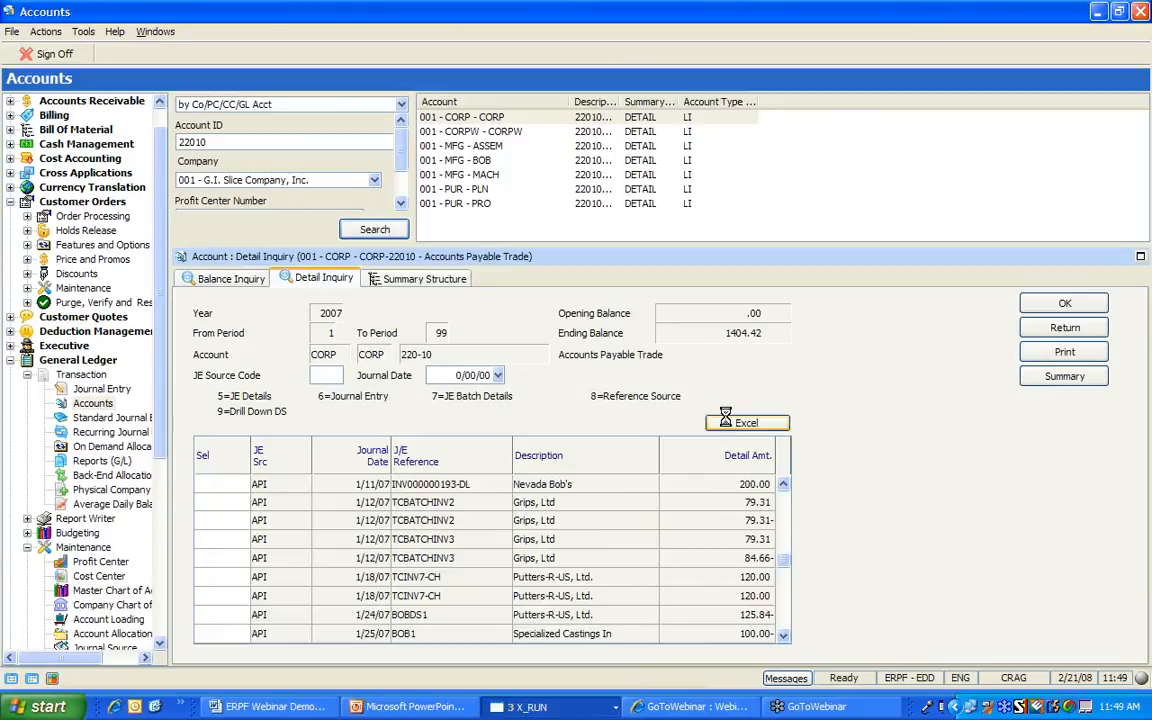
pyautogui.click(729, 423)
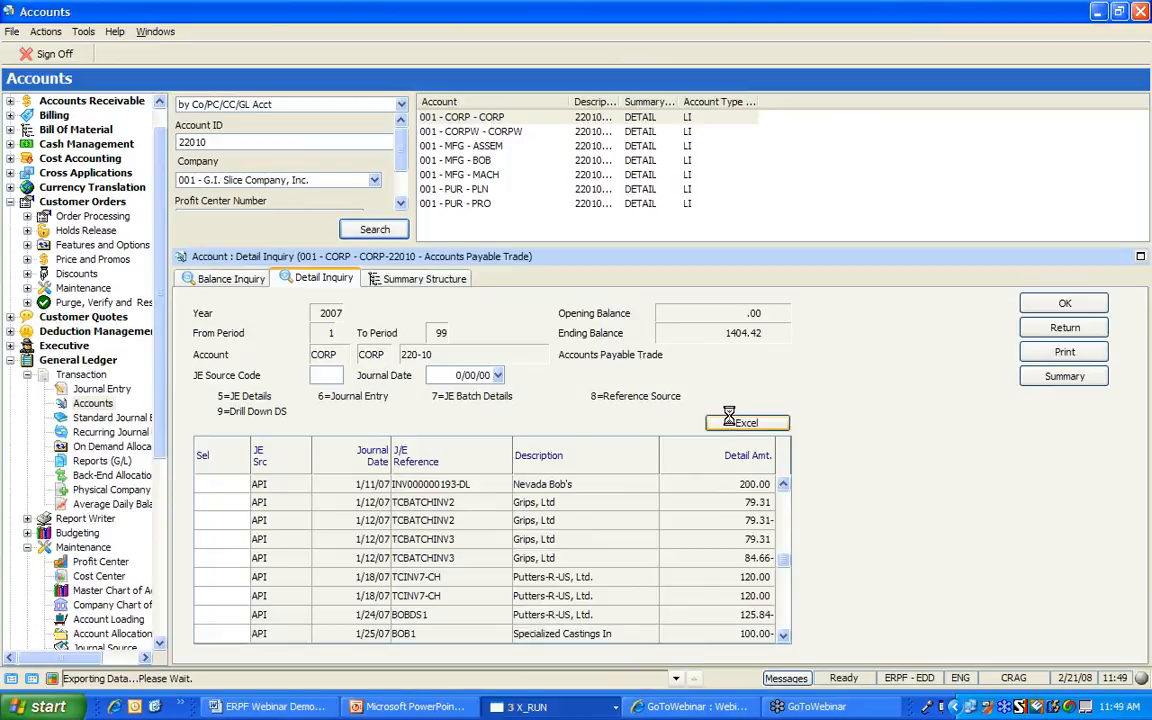
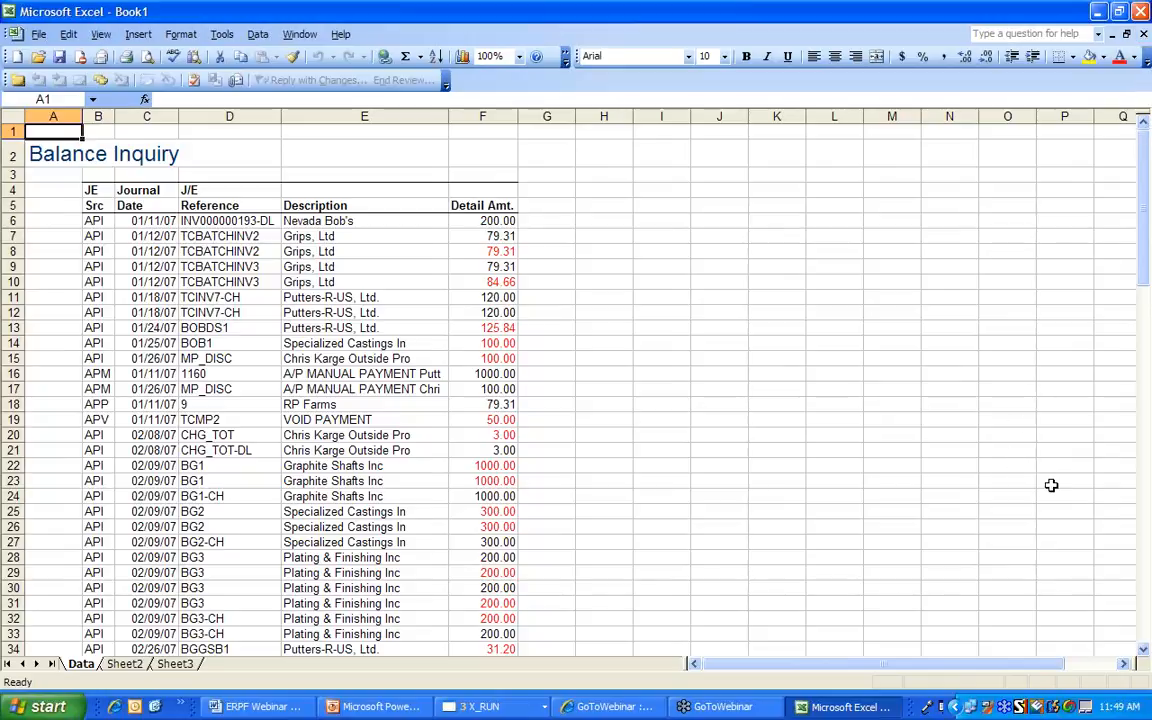
# Page through the exported Balance Inquiry lines, then close Book1 without saving
pyautogui.click(1143, 615)
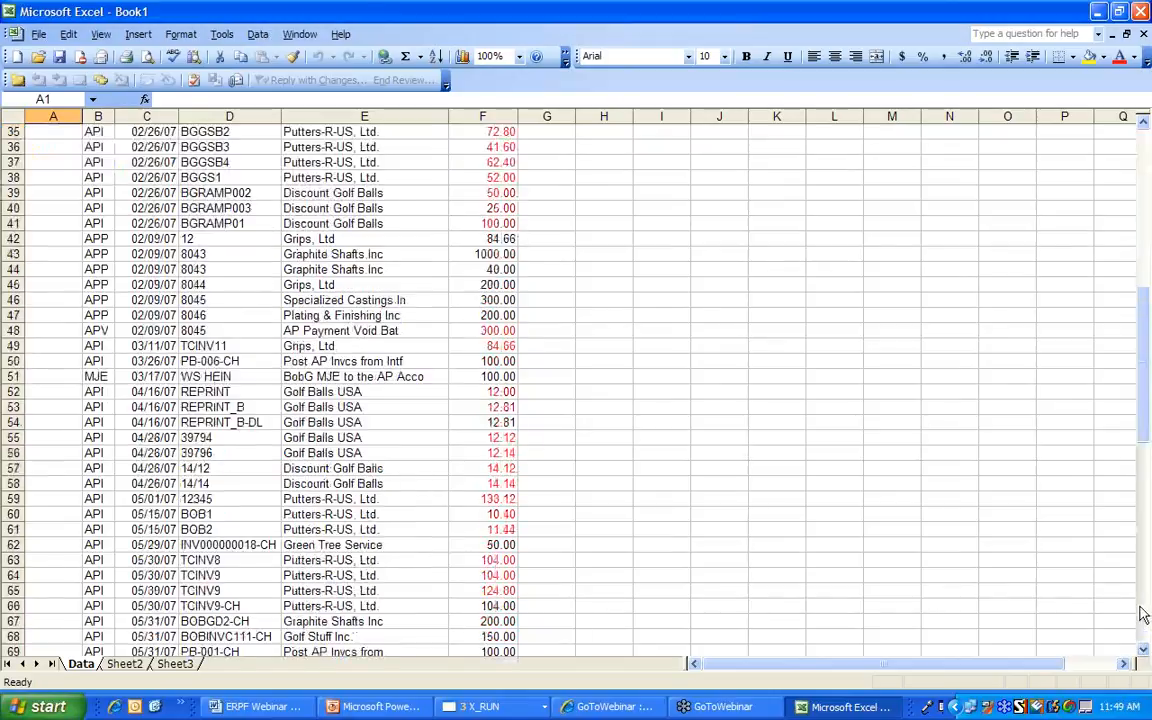
pyautogui.click(1143, 34)
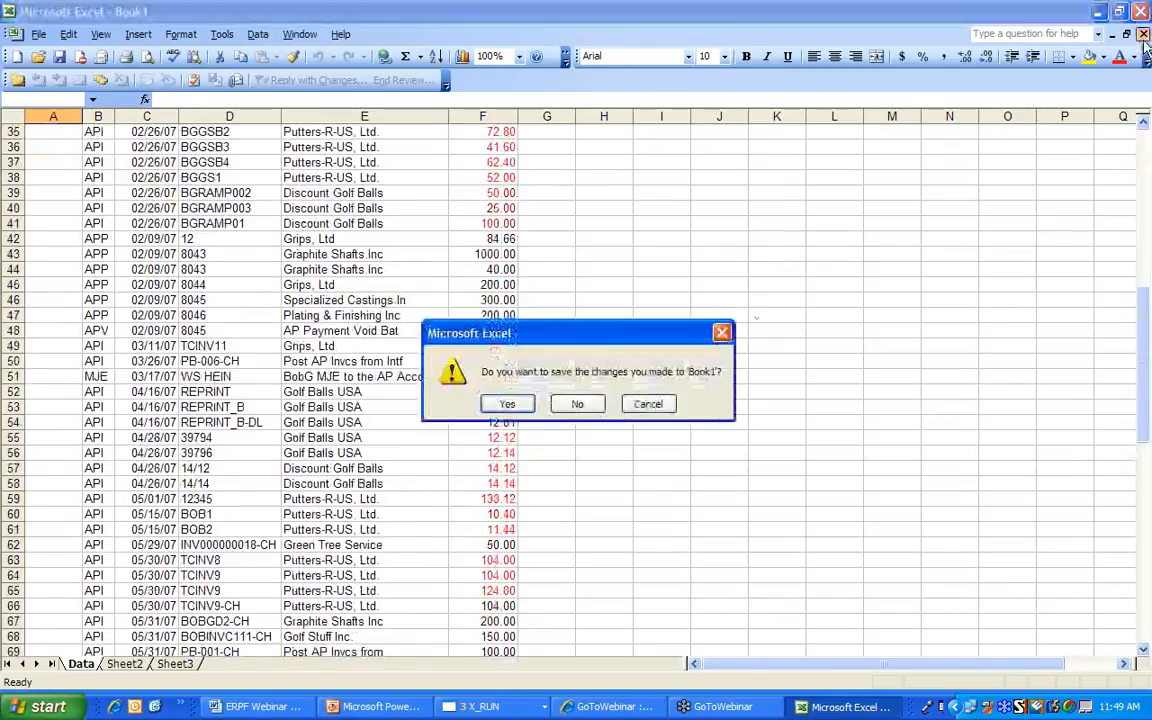
pyautogui.press('n')
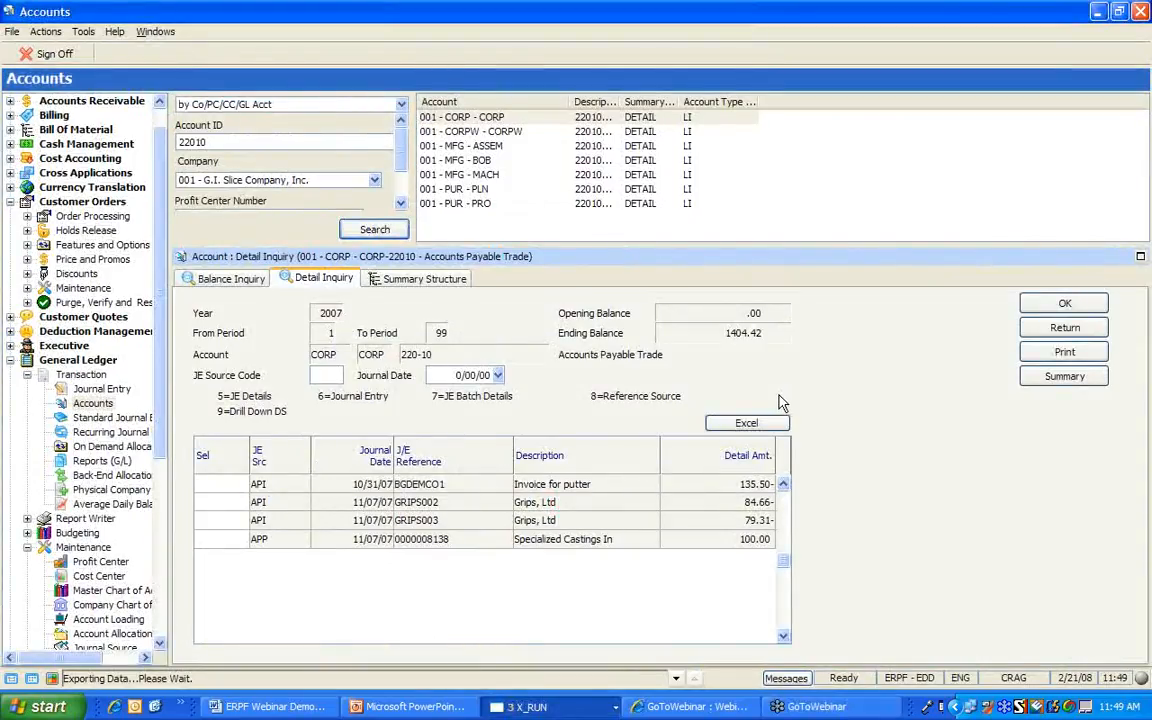
# Show 220-10's summary structure, rolling up through Accounts Payable and Current Liabilities to Total Liabilities
pyautogui.click(447, 285)
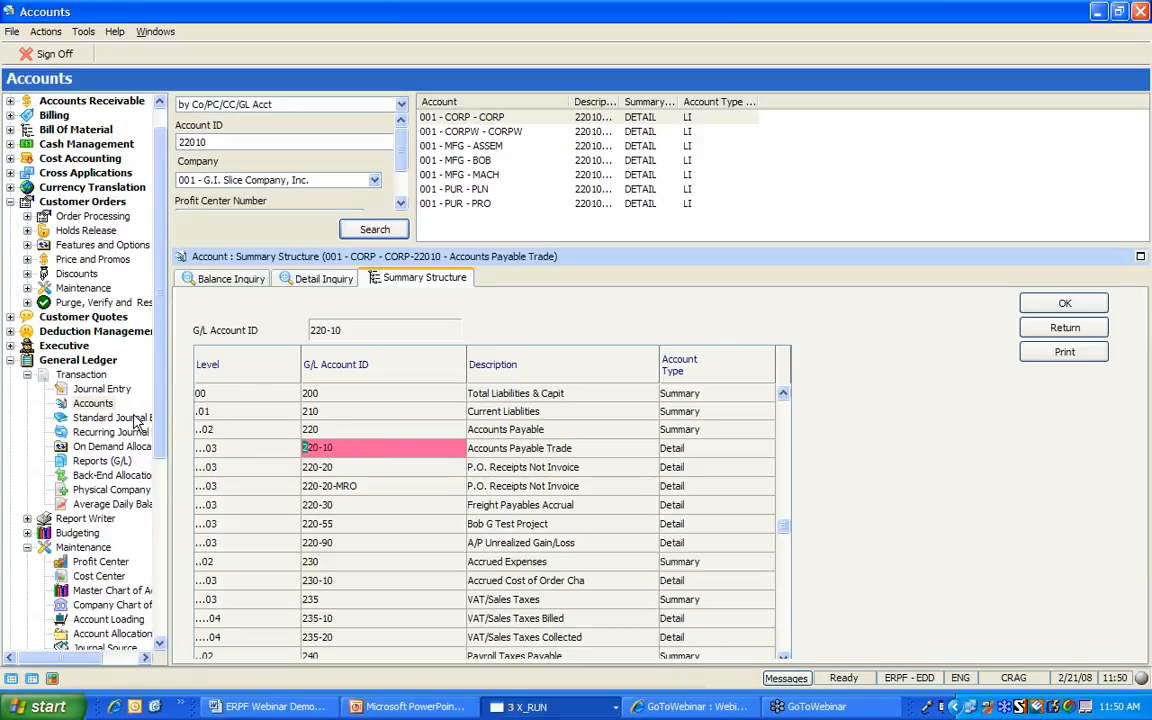
# Collapse the General Ledger and Customer Orders nodes and open Executive Dashboard under Executive
pyautogui.click(27, 375)
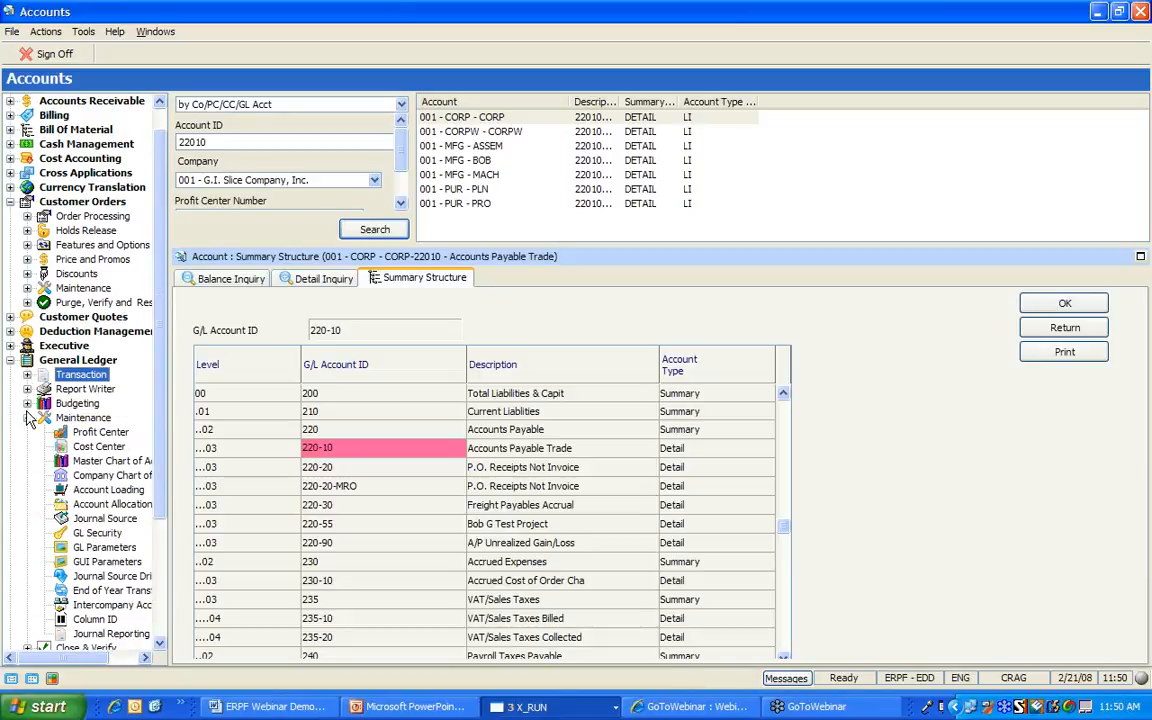
pyautogui.click(27, 418)
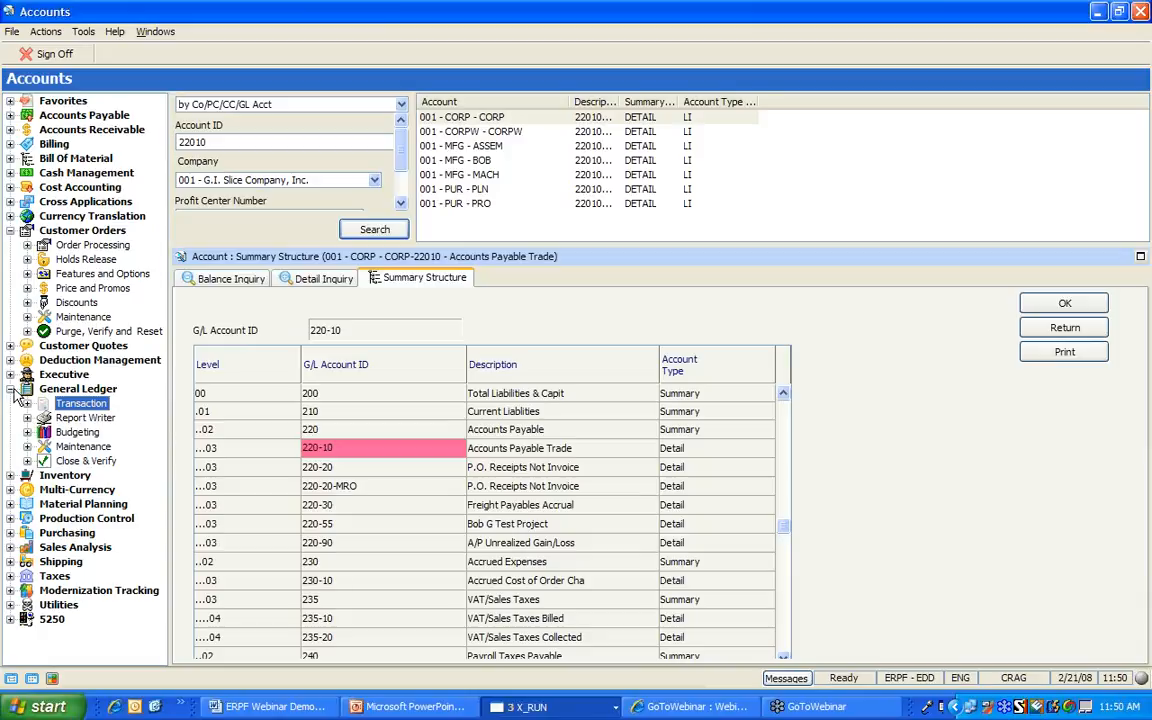
pyautogui.click(25, 389)
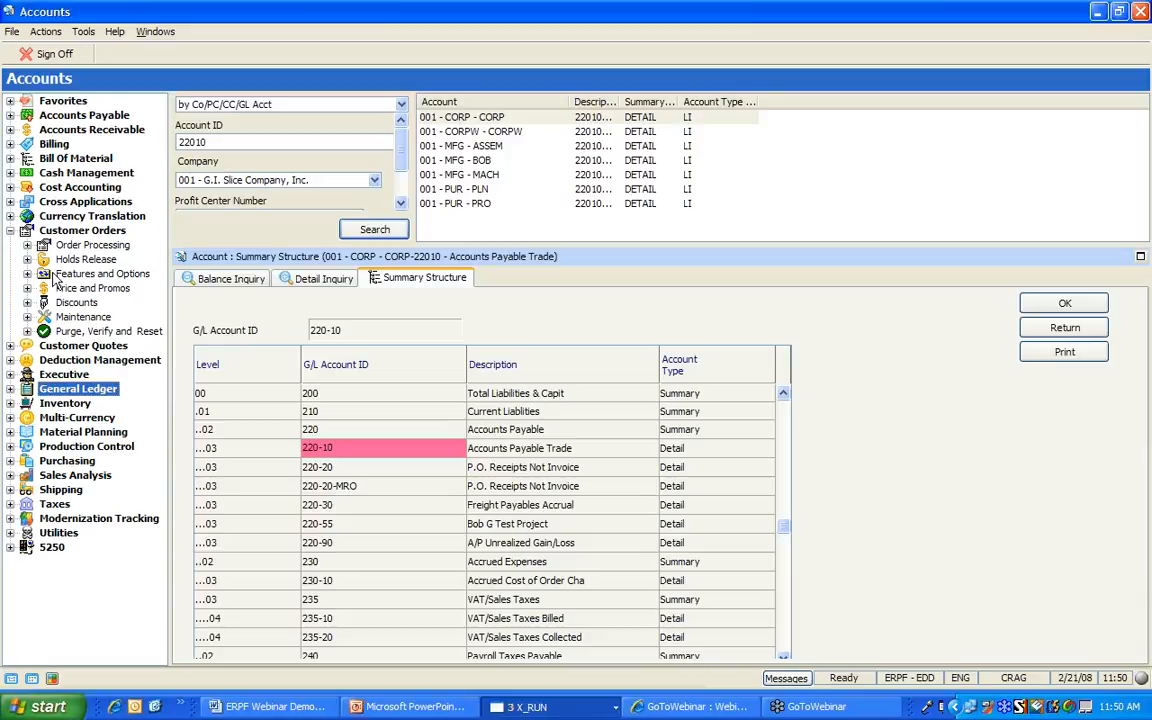
pyautogui.click(11, 230)
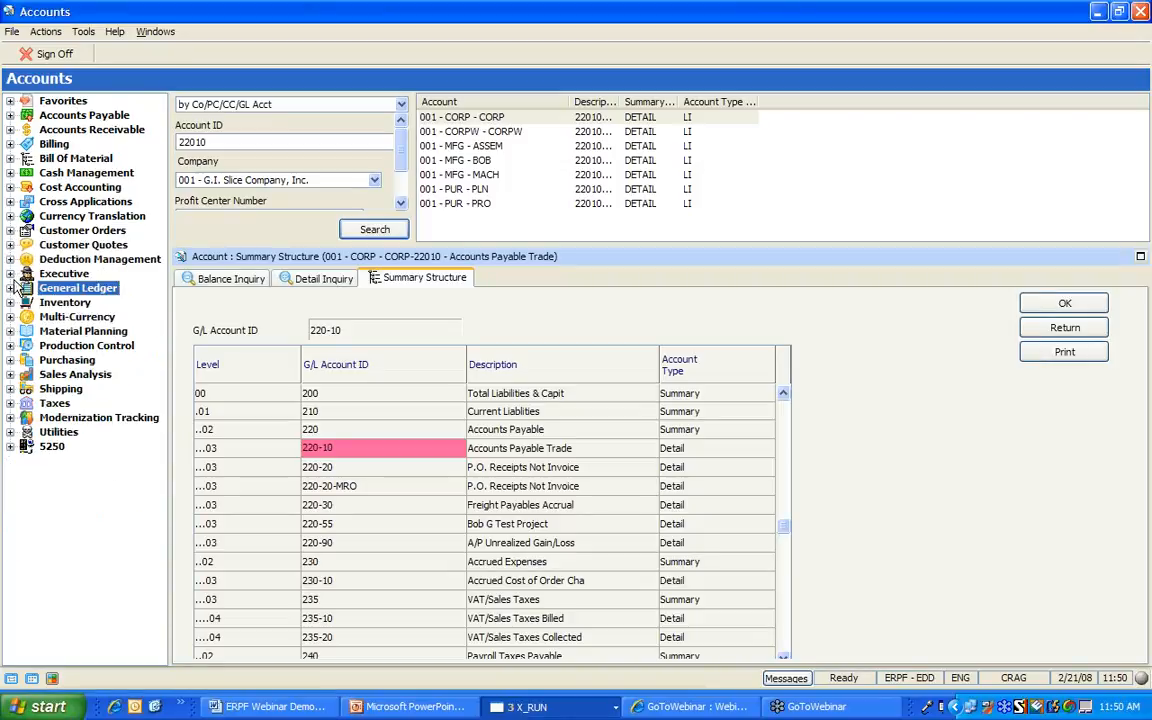
pyautogui.click(10, 273)
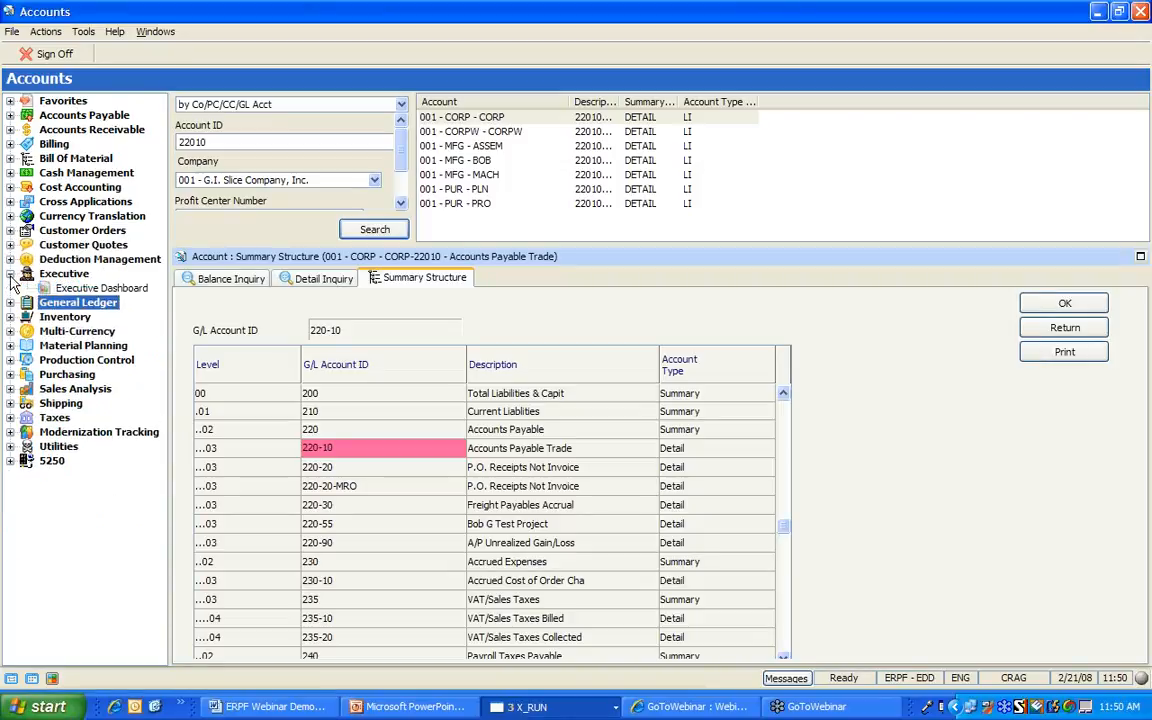
pyautogui.click(90, 289)
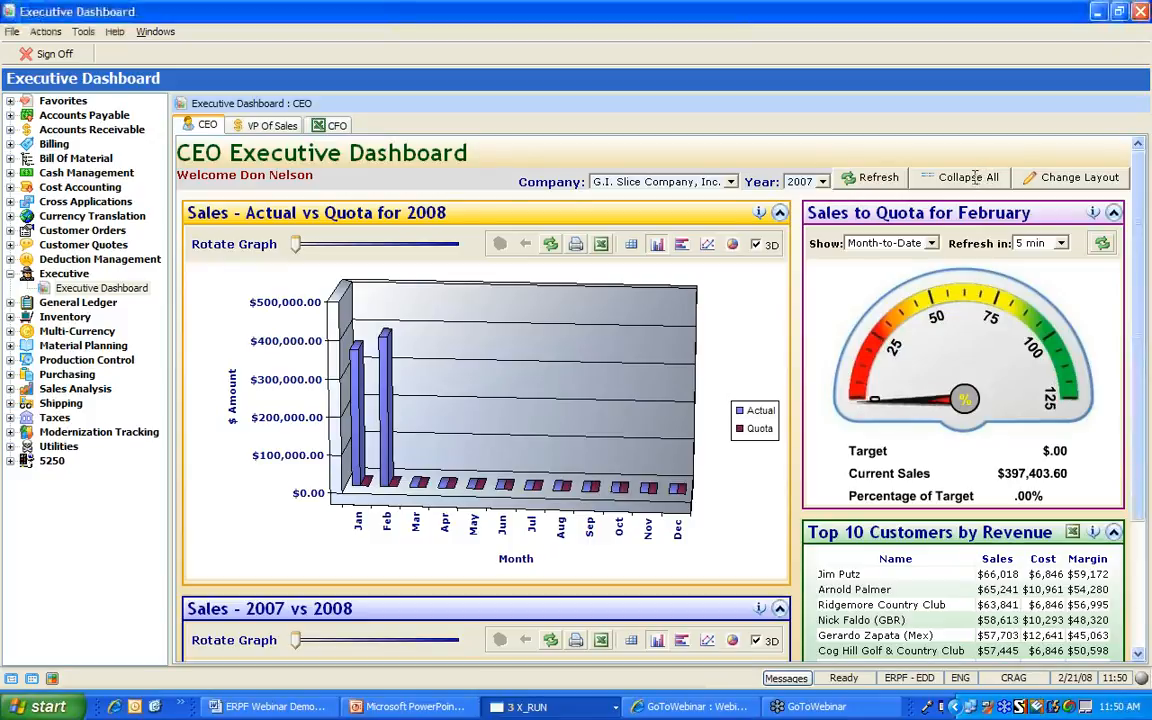
pyautogui.click(970, 177)
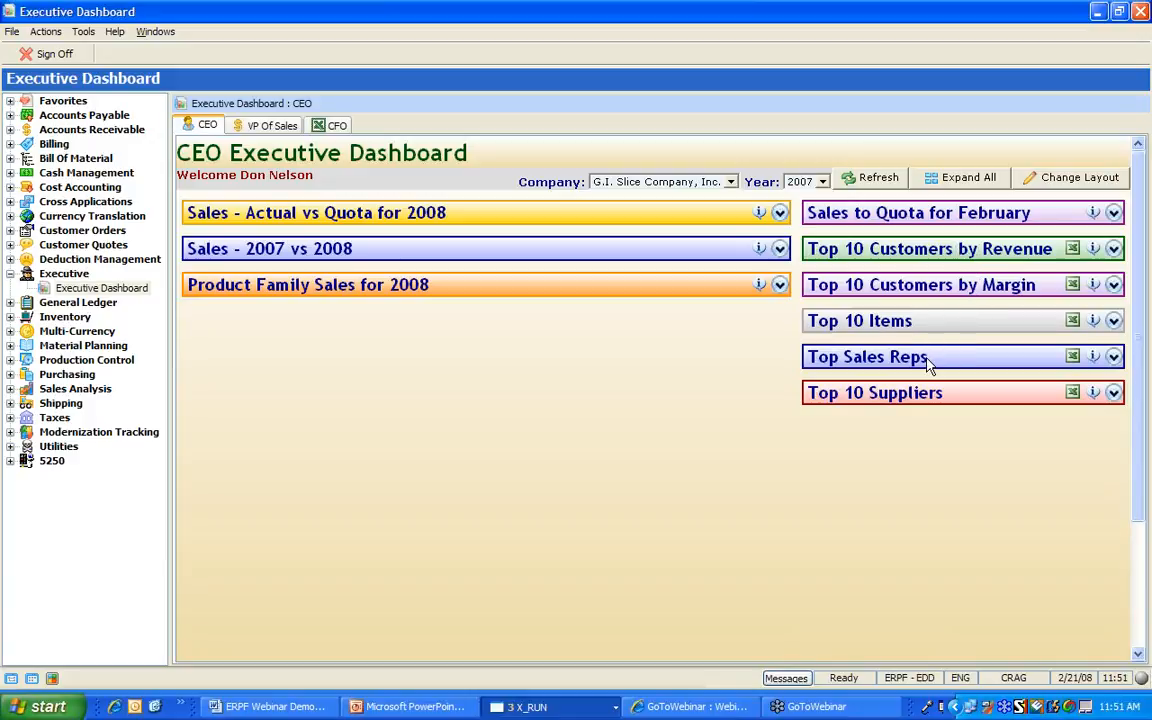
pyautogui.click(978, 174)
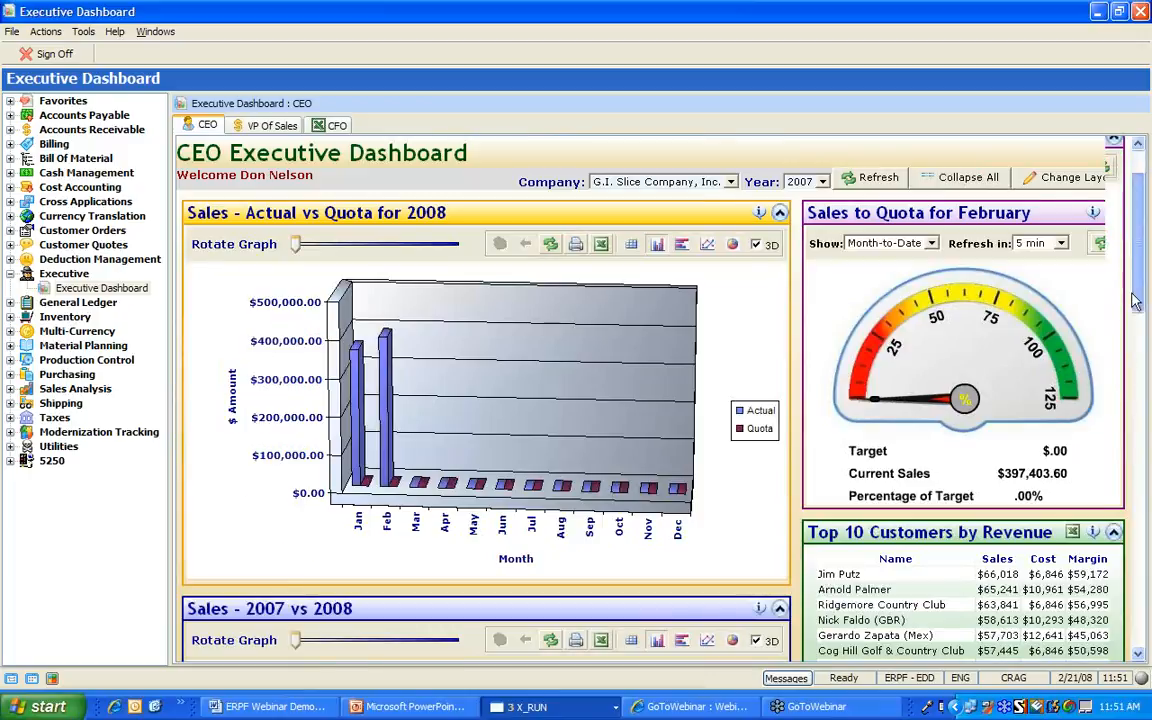
# Drill into February 2008 Clubs sales by product category
pyautogui.moveTo(1136, 300); pyautogui.dragTo(1120, 428)
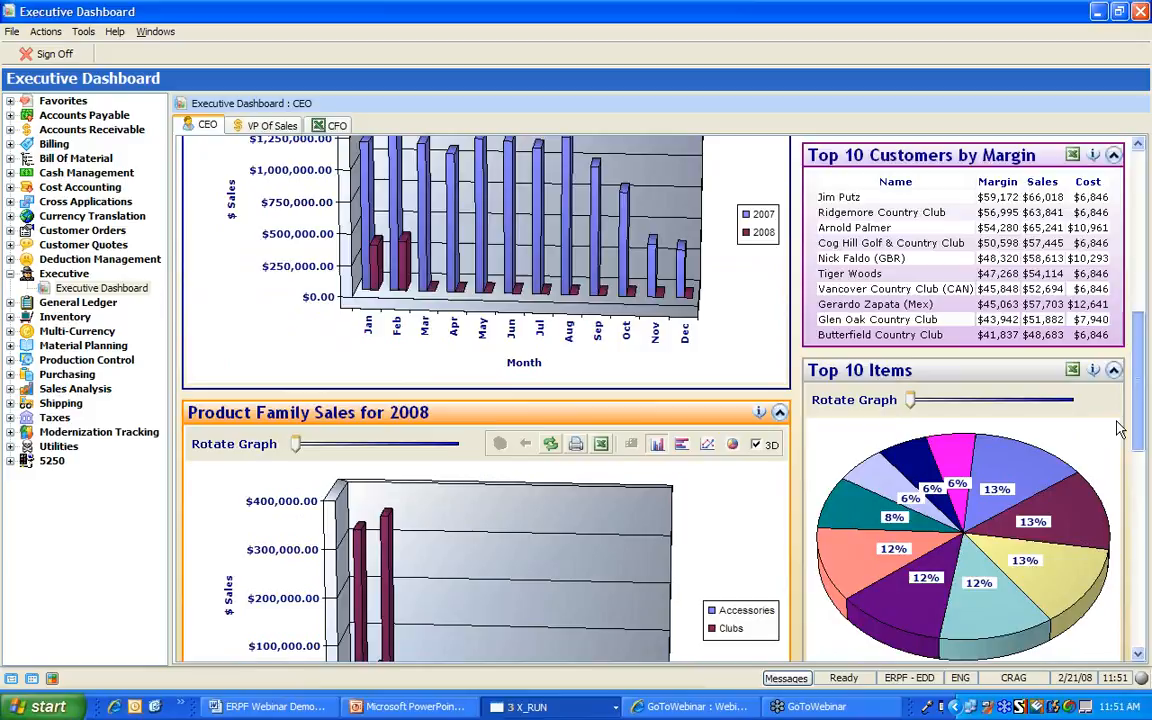
pyautogui.scroll(-3, 1137, 418)
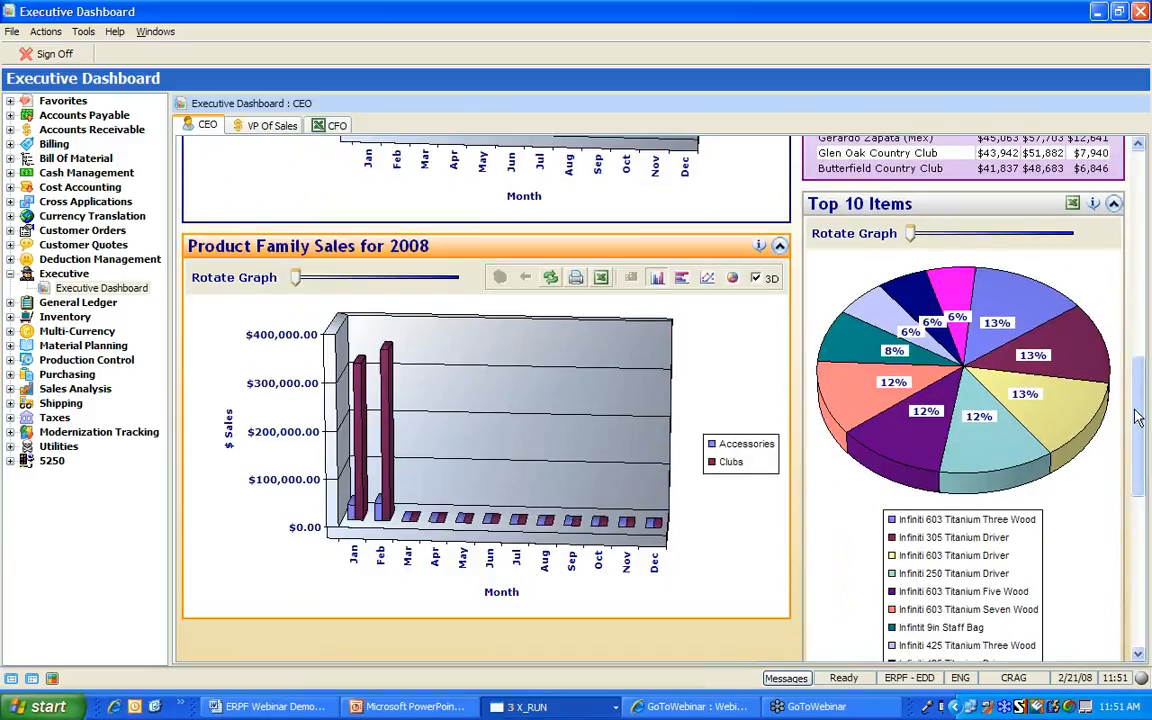
pyautogui.scroll(-2, 1136, 418)
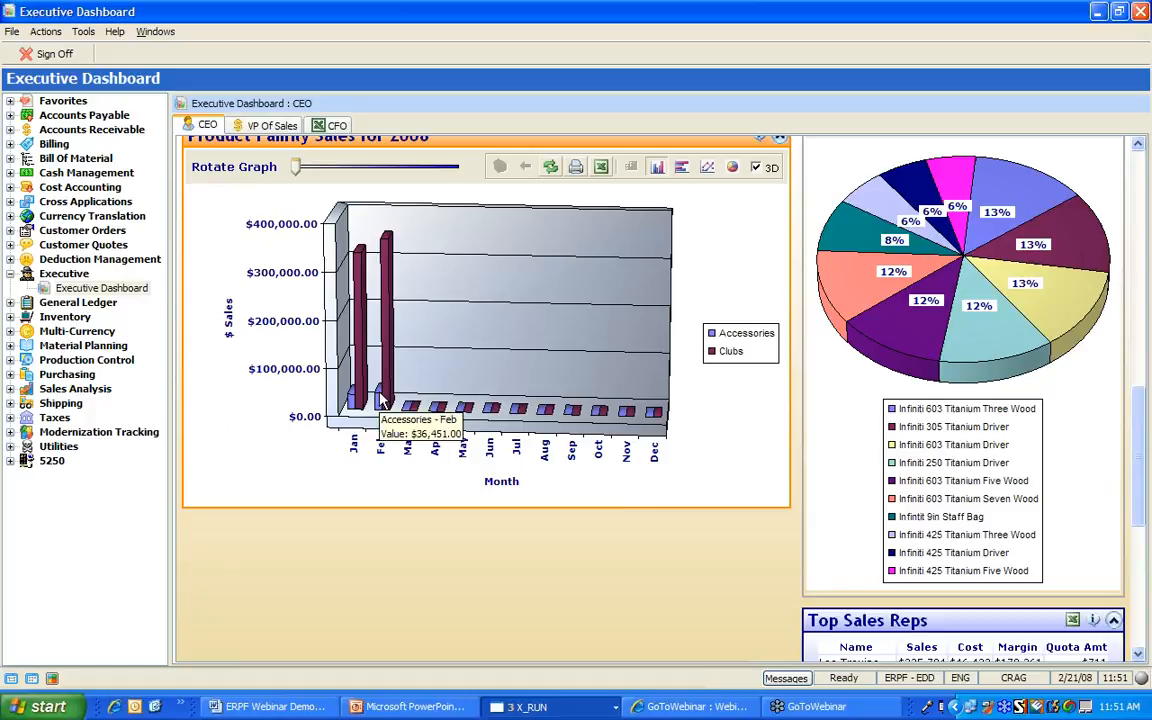
pyautogui.moveTo(391, 382)
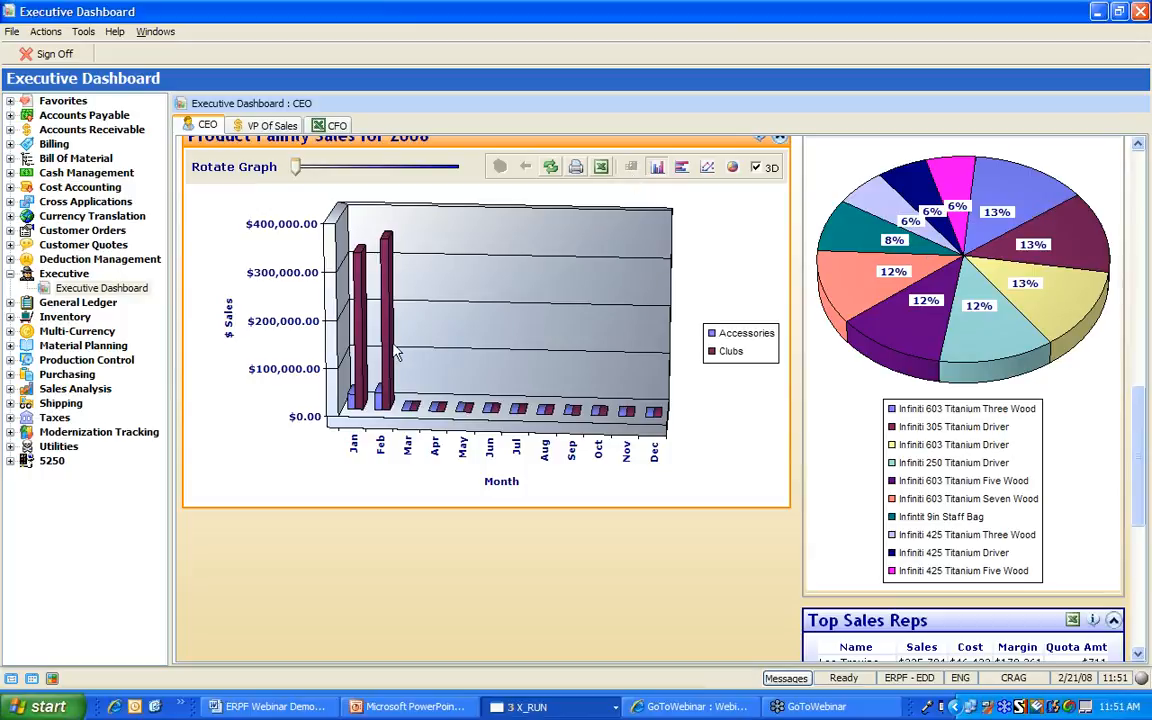
pyautogui.moveTo(385, 355)
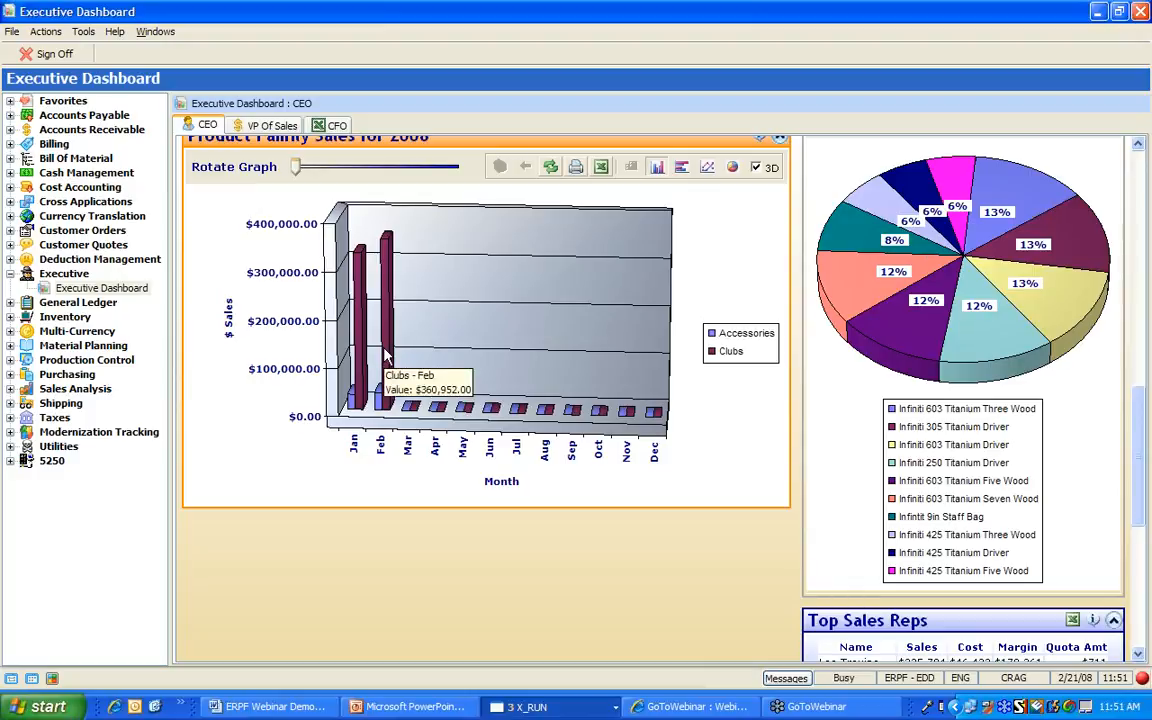
pyautogui.click(386, 355)
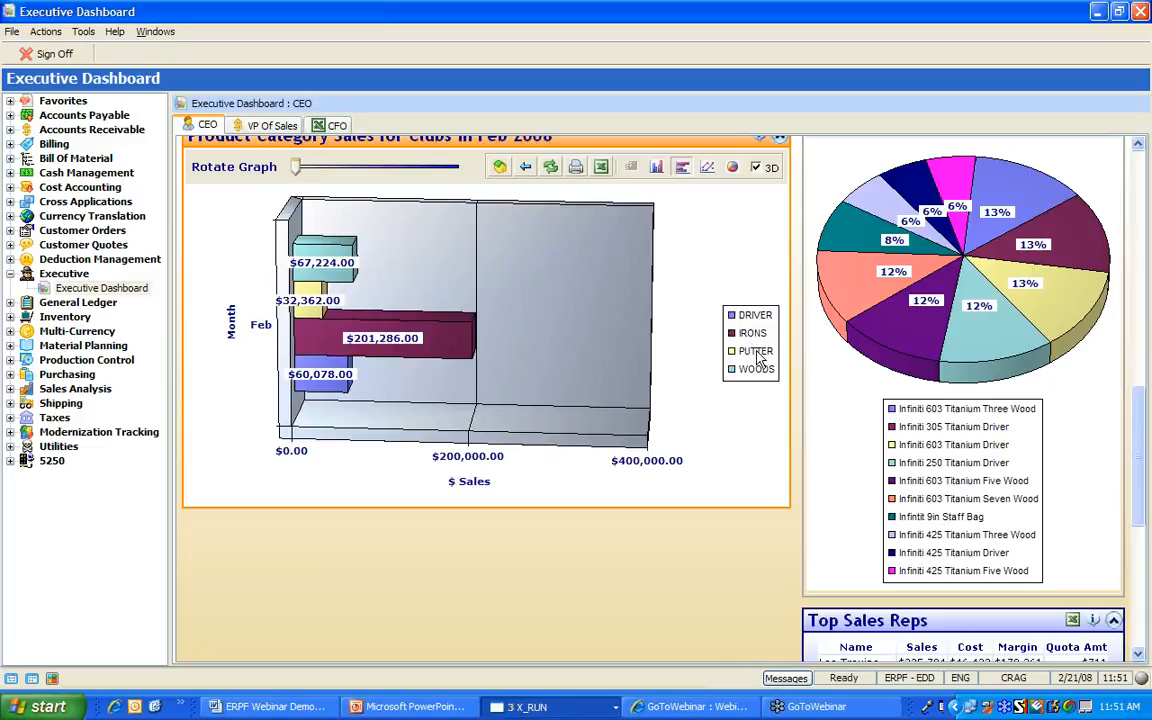
# Drill into PUTTER to show the Infiniti J5 Putter 32in–37in sales pie
pyautogui.click(305, 313)
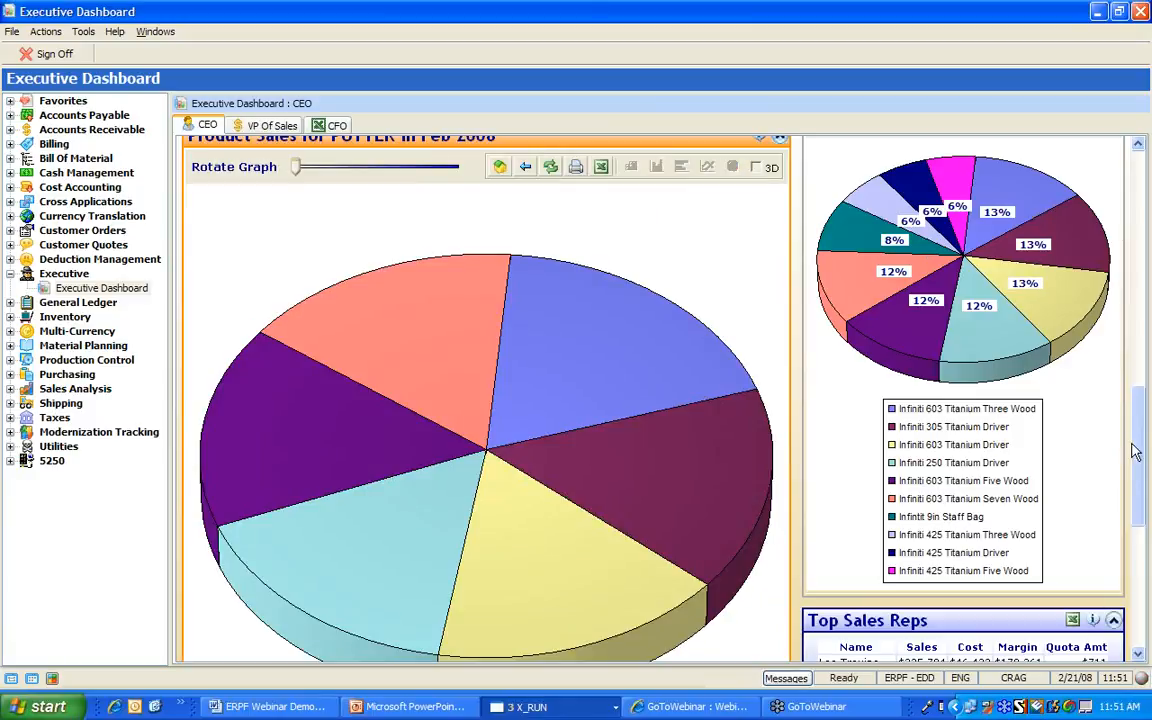
pyautogui.moveTo(1137, 451); pyautogui.dragTo(1149, 620)
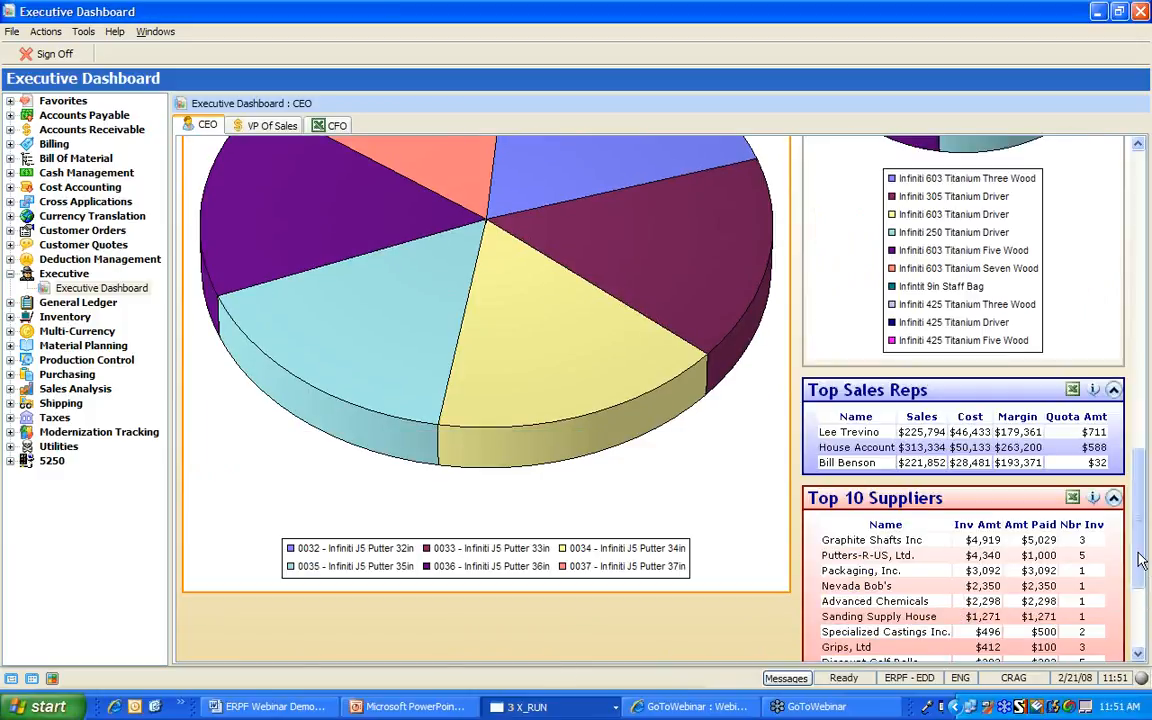
pyautogui.moveTo(1142, 561); pyautogui.dragTo(1137, 183)
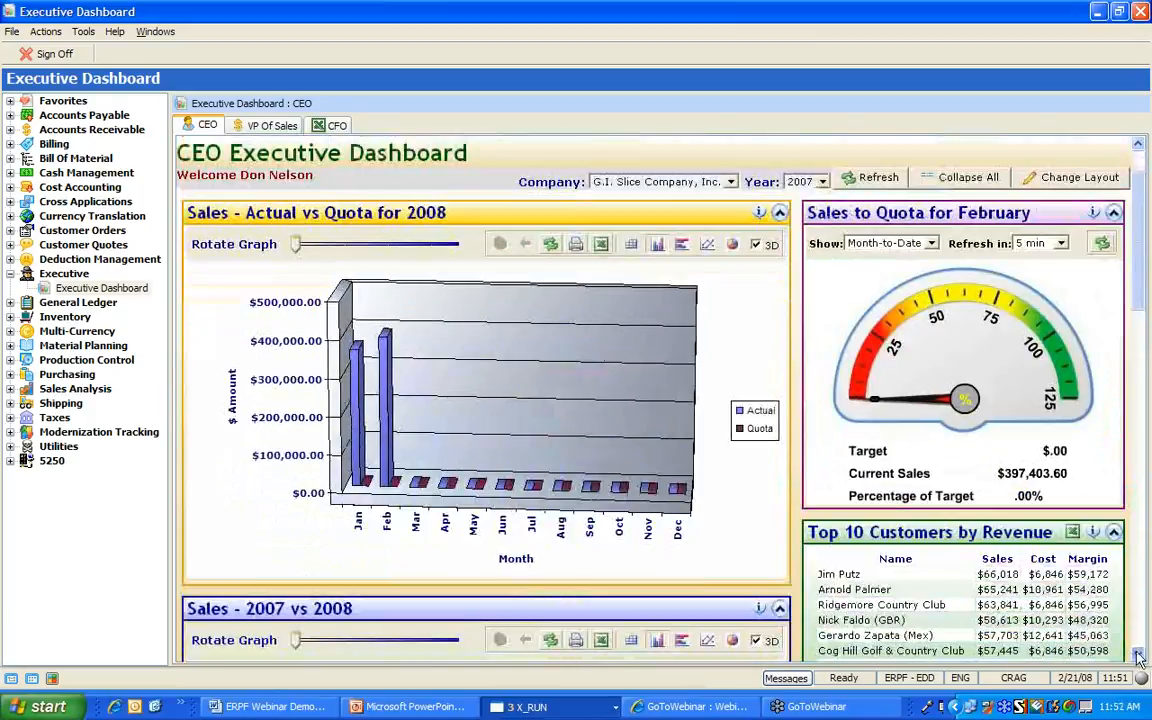
# Show the data table under Actual vs Quota: January $363,577.00, February $397,403.00, quota $.00
pyautogui.click(1138, 655)
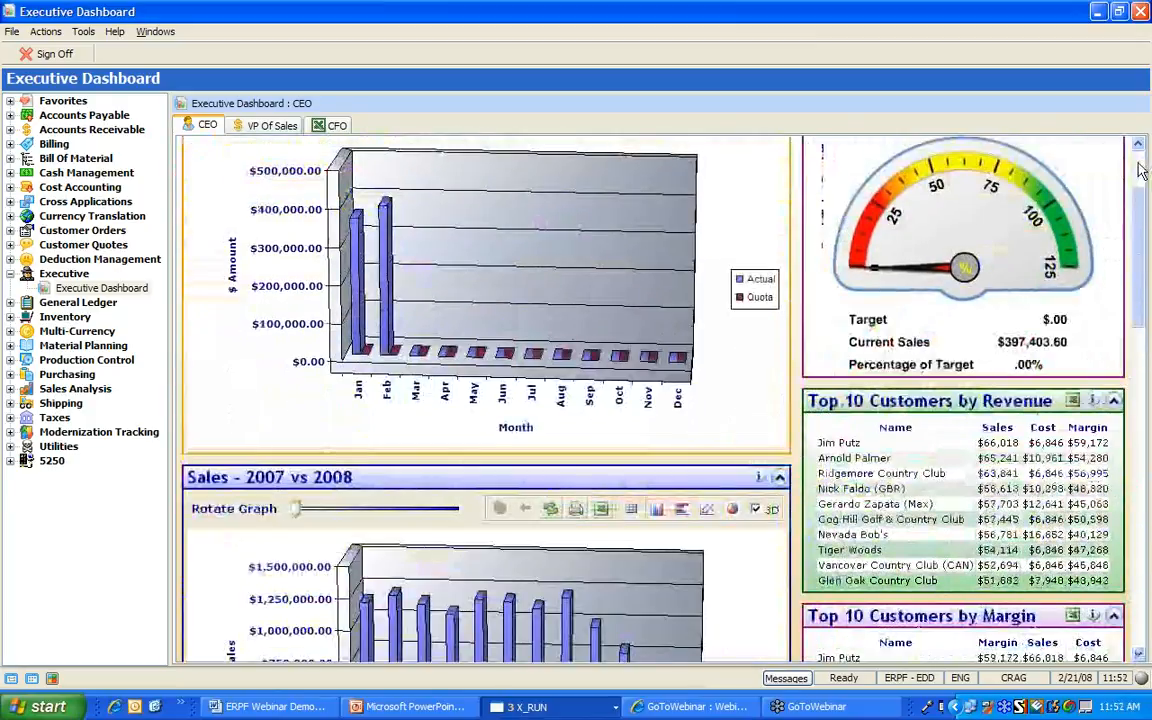
pyautogui.moveTo(1139, 172); pyautogui.dragTo(1138, 150)
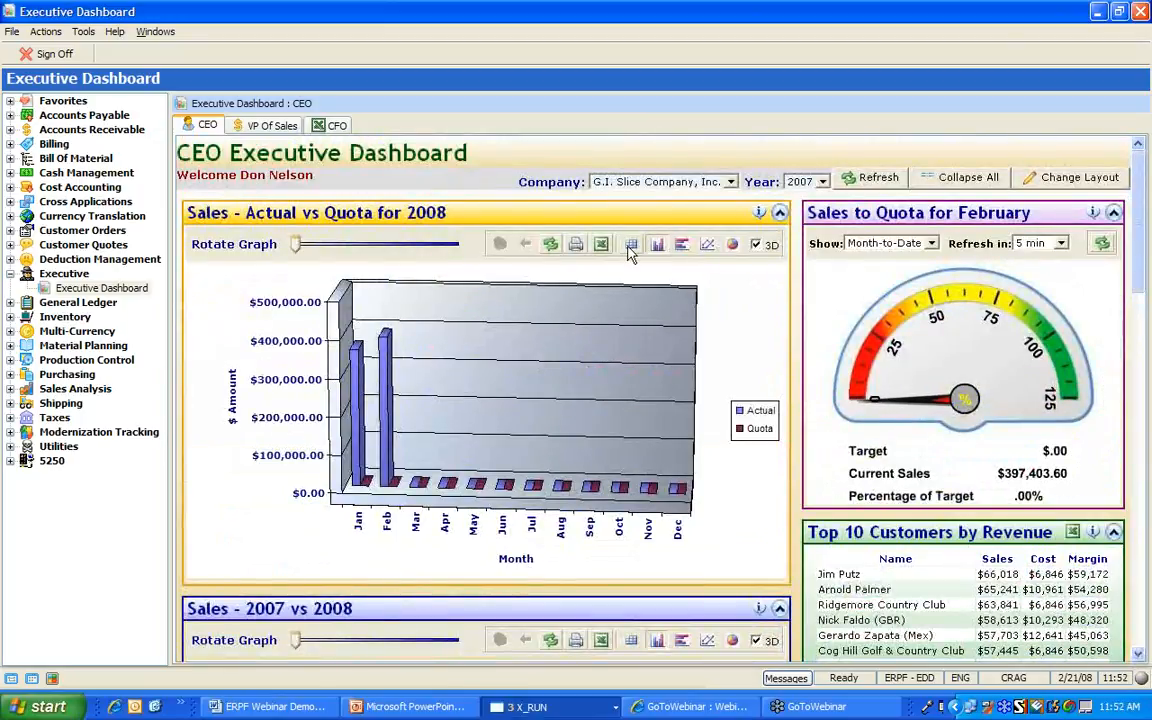
pyautogui.click(631, 247)
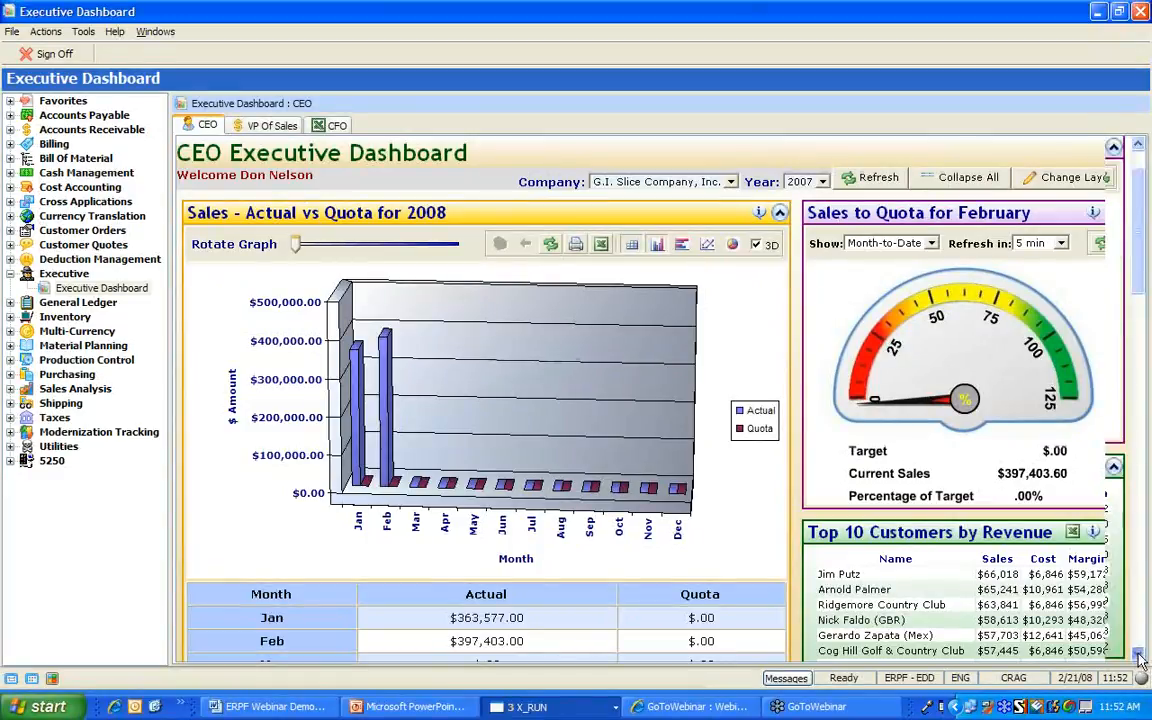
pyautogui.scroll(-3, 1088, 657)
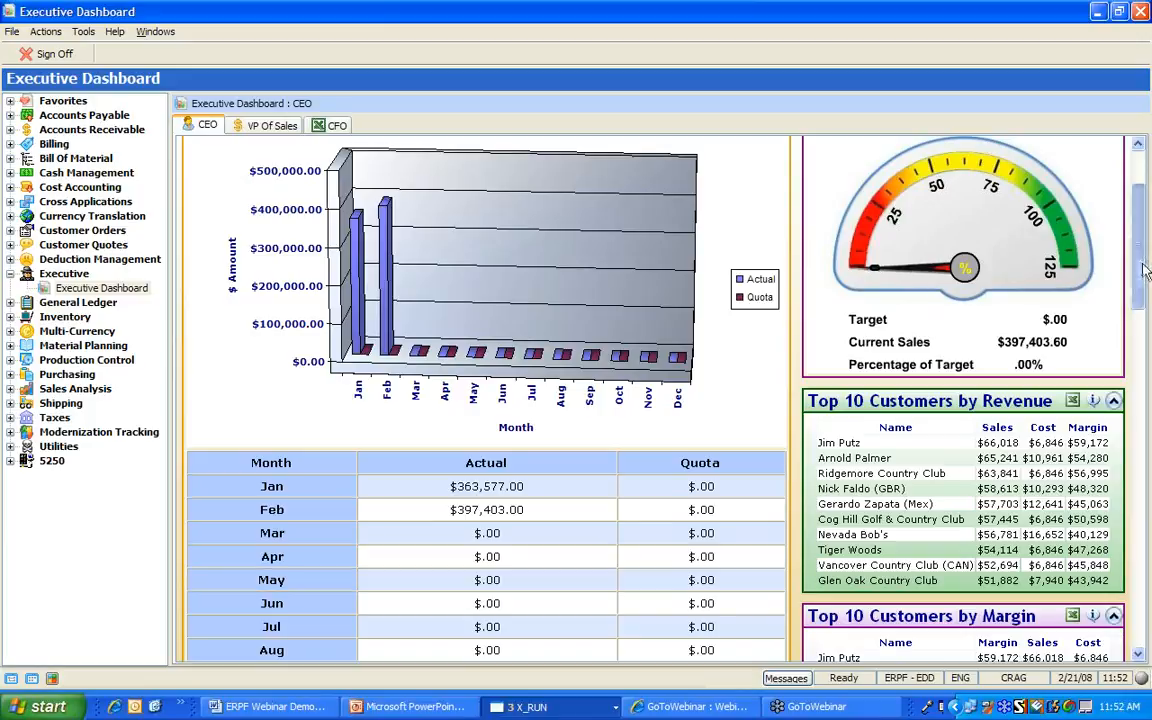
pyautogui.moveTo(1145, 266); pyautogui.dragTo(1147, 200)
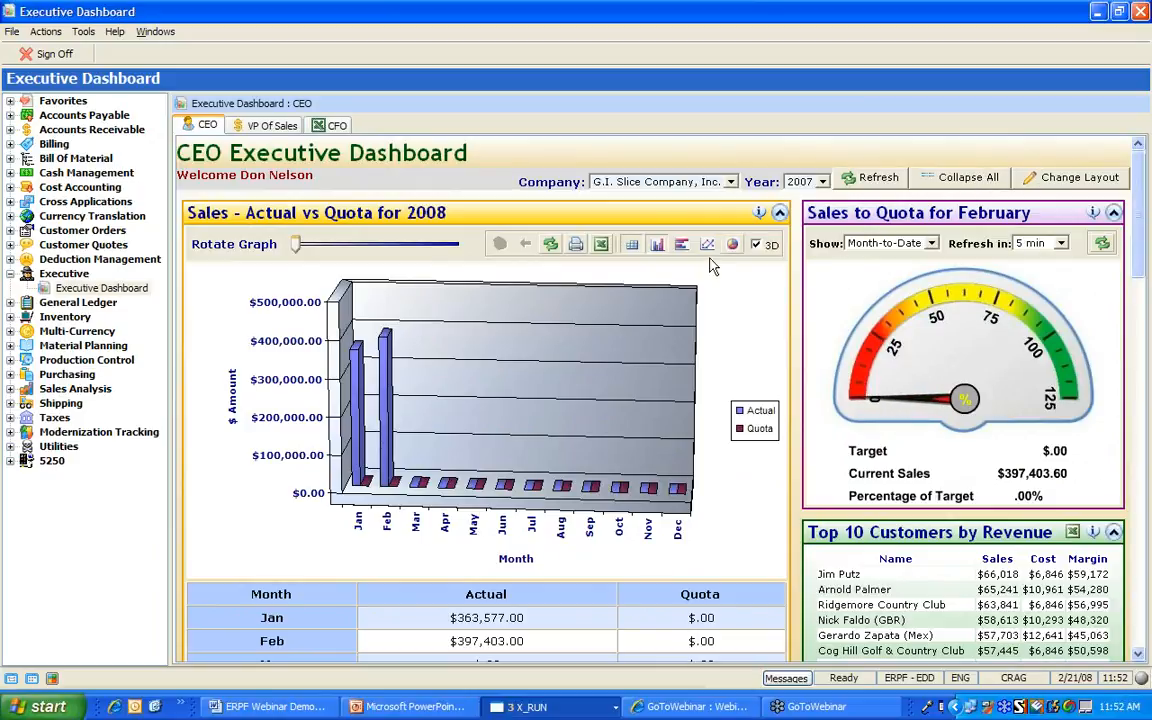
# Hide the data table, collapse all panels, and move Sales - 2007 vs 2008 and Top 10 Items to the top
pyautogui.click(632, 247)
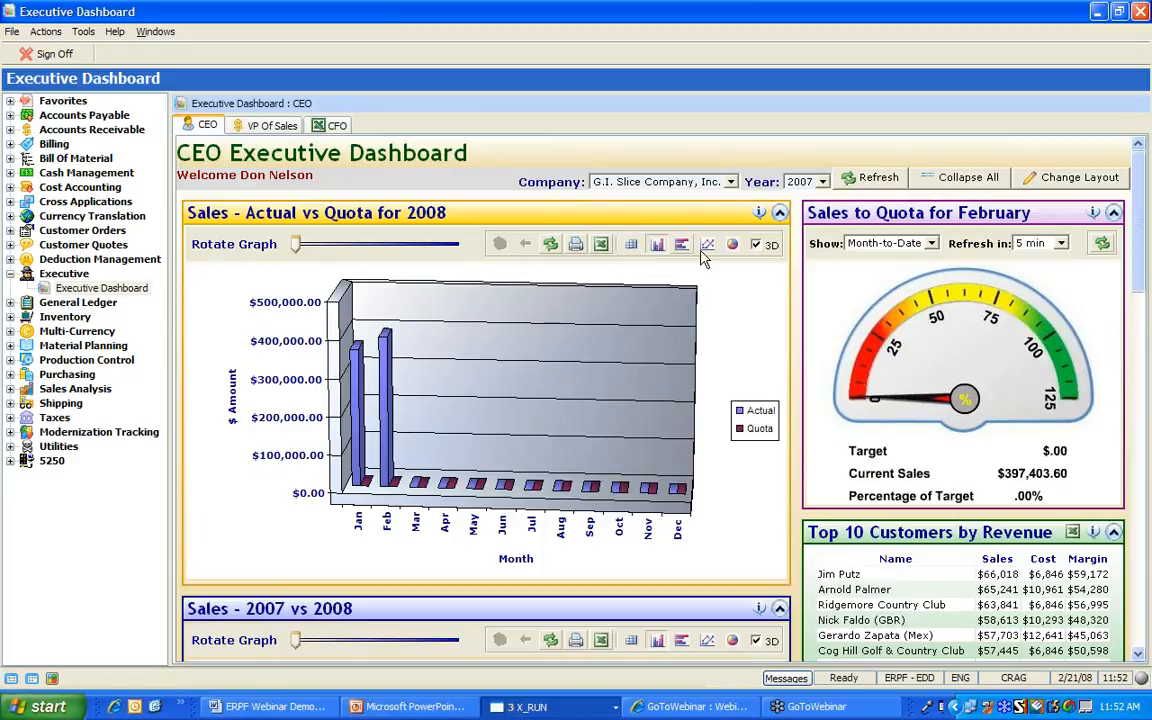
pyautogui.click(955, 180)
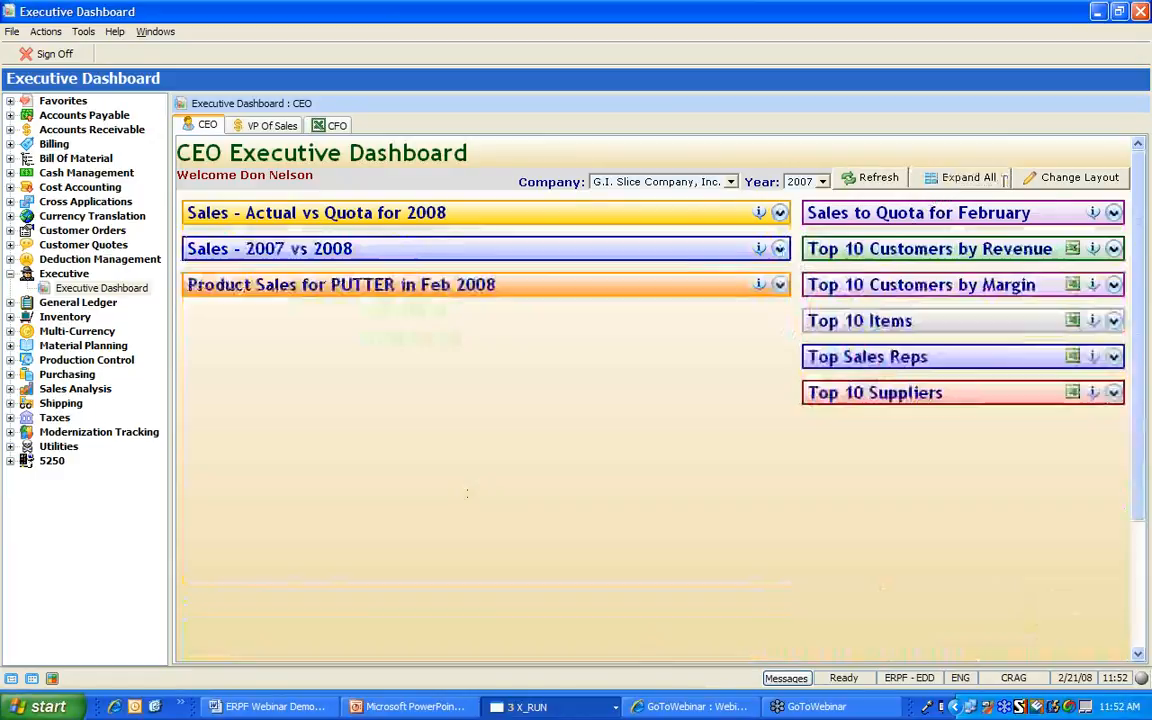
pyautogui.click(1067, 186)
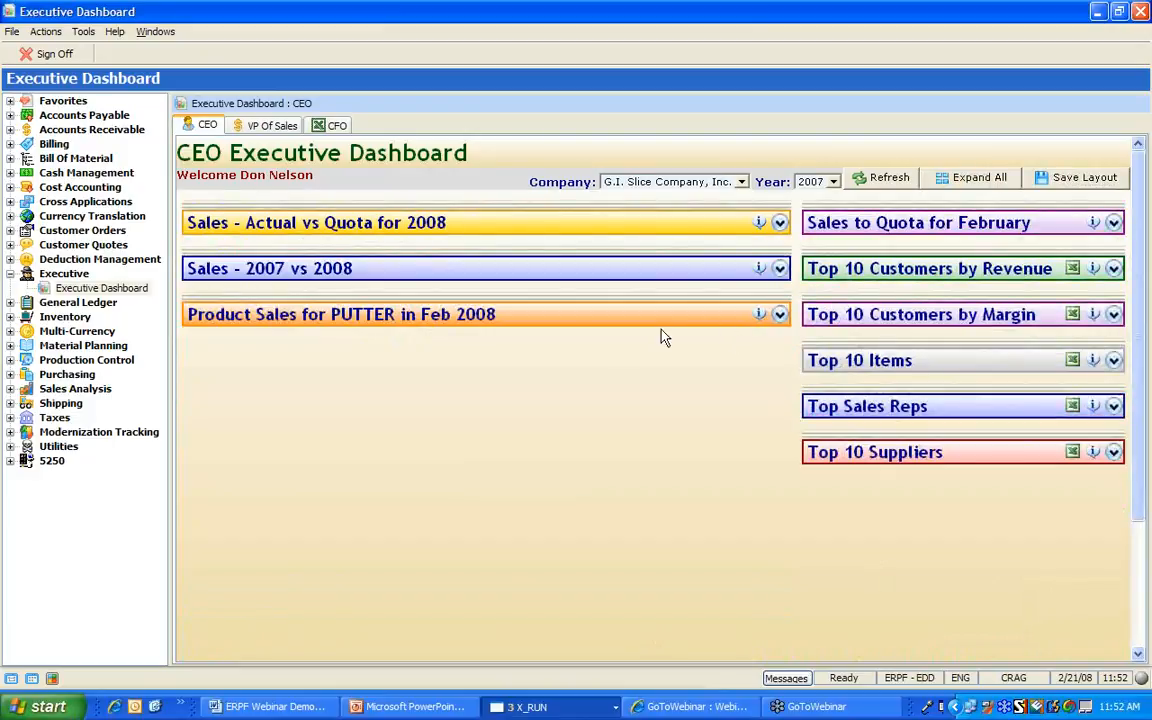
pyautogui.moveTo(480, 265)
pyautogui.mouseDown()
pyautogui.moveTo(450, 210)
pyautogui.moveTo(506, 234)
pyautogui.moveTo(455, 208)
pyautogui.moveTo(480, 290)
pyautogui.mouseUp()
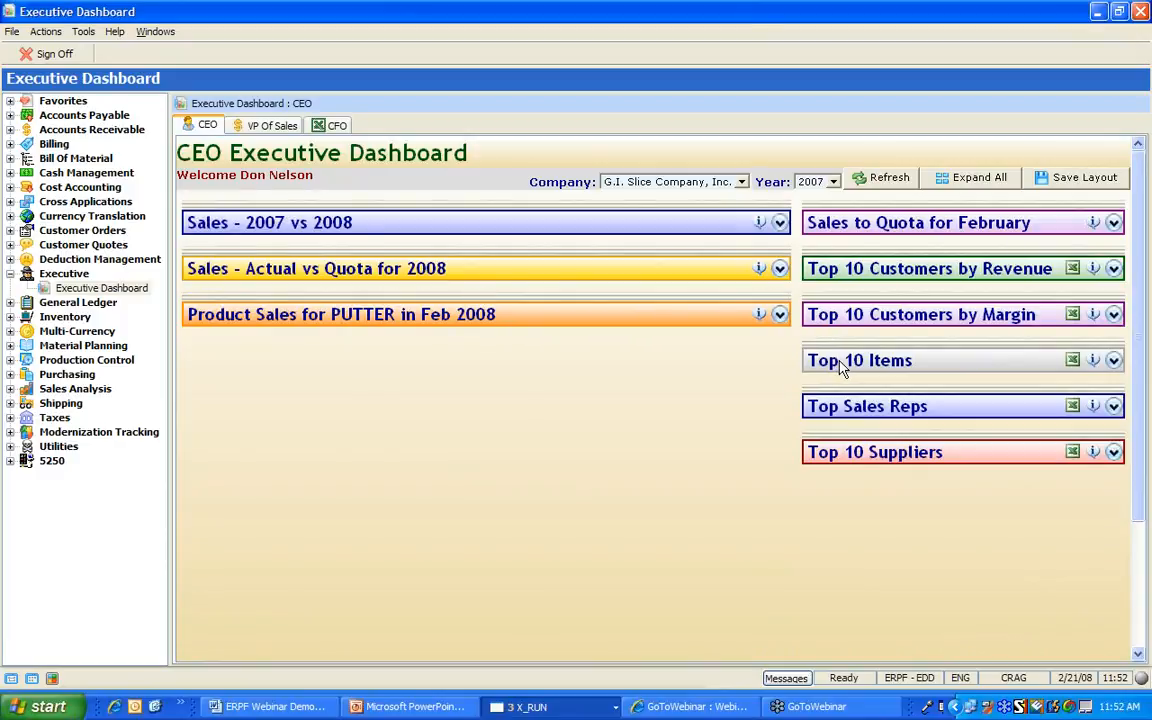
pyautogui.moveTo(838, 363); pyautogui.dragTo(830, 221)
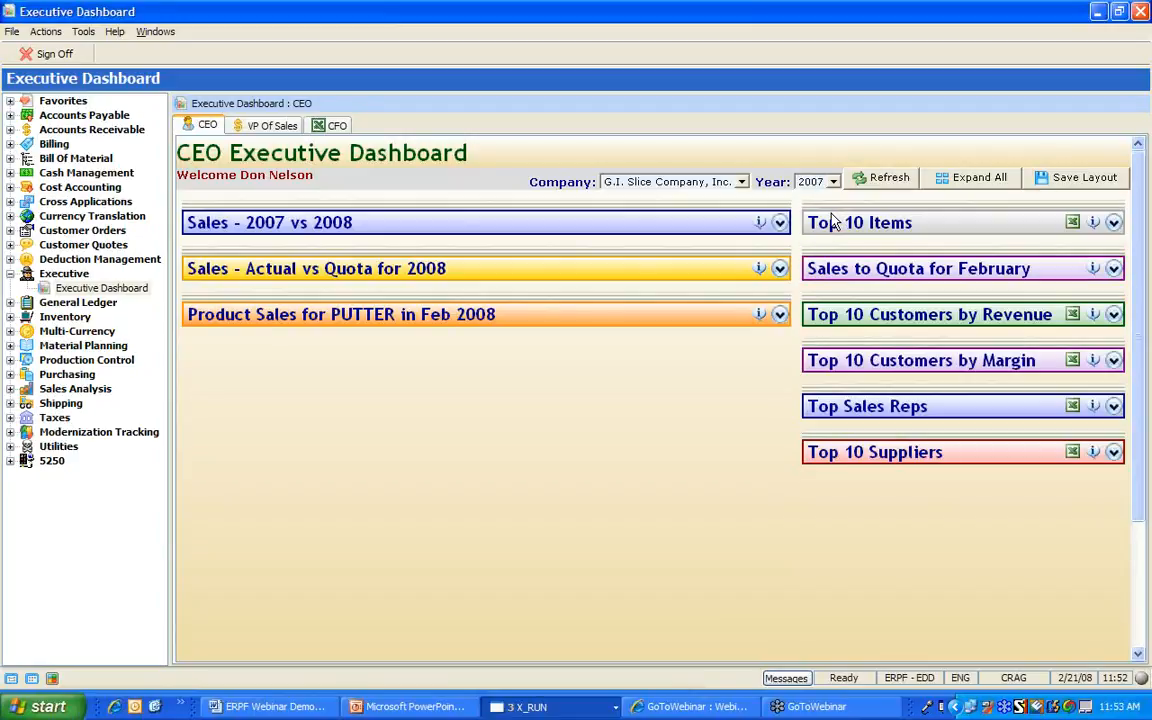
# Expand all dashboard panels, collapse Executive, and present PowerPoint slide 13 'LANSA ERP Frameworks' full screen
pyautogui.click(973, 184)
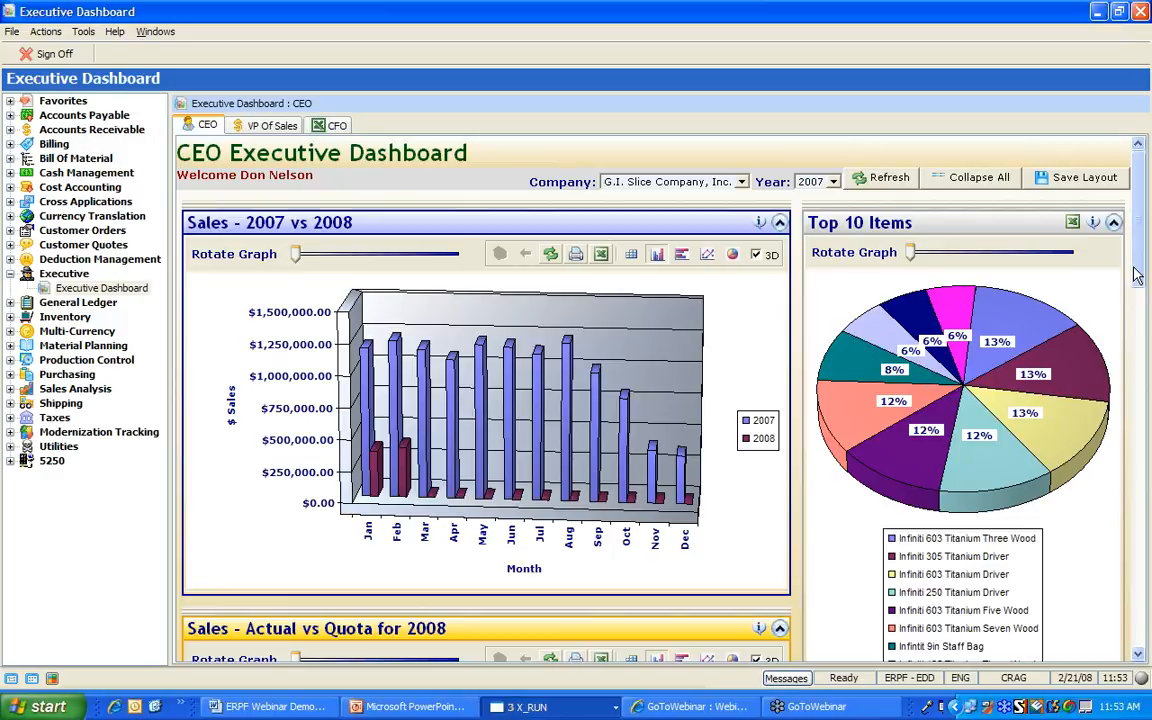
pyautogui.click(9, 275)
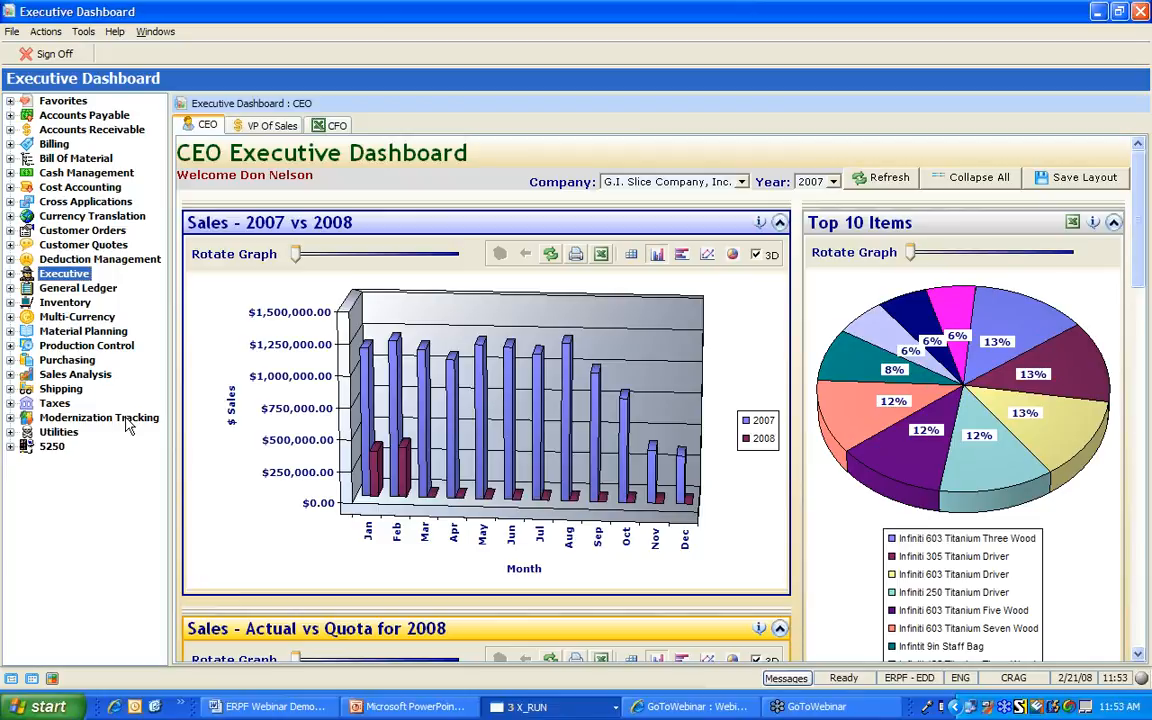
pyautogui.click(404, 708)
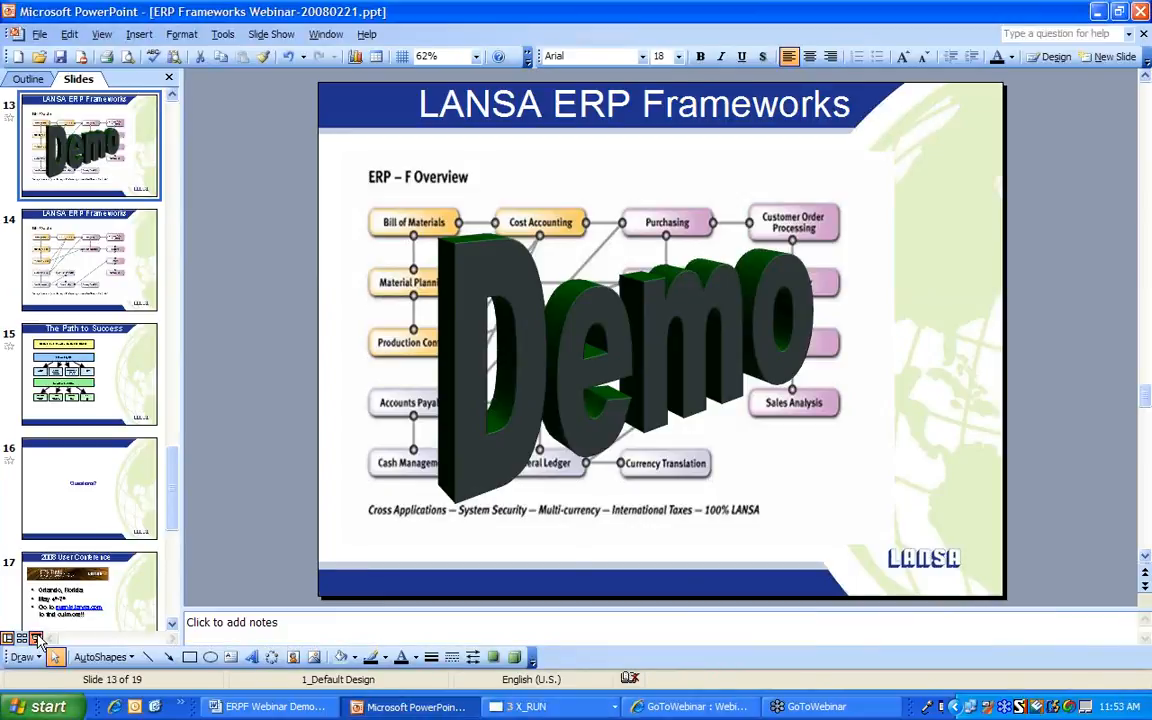
pyautogui.click(37, 640)
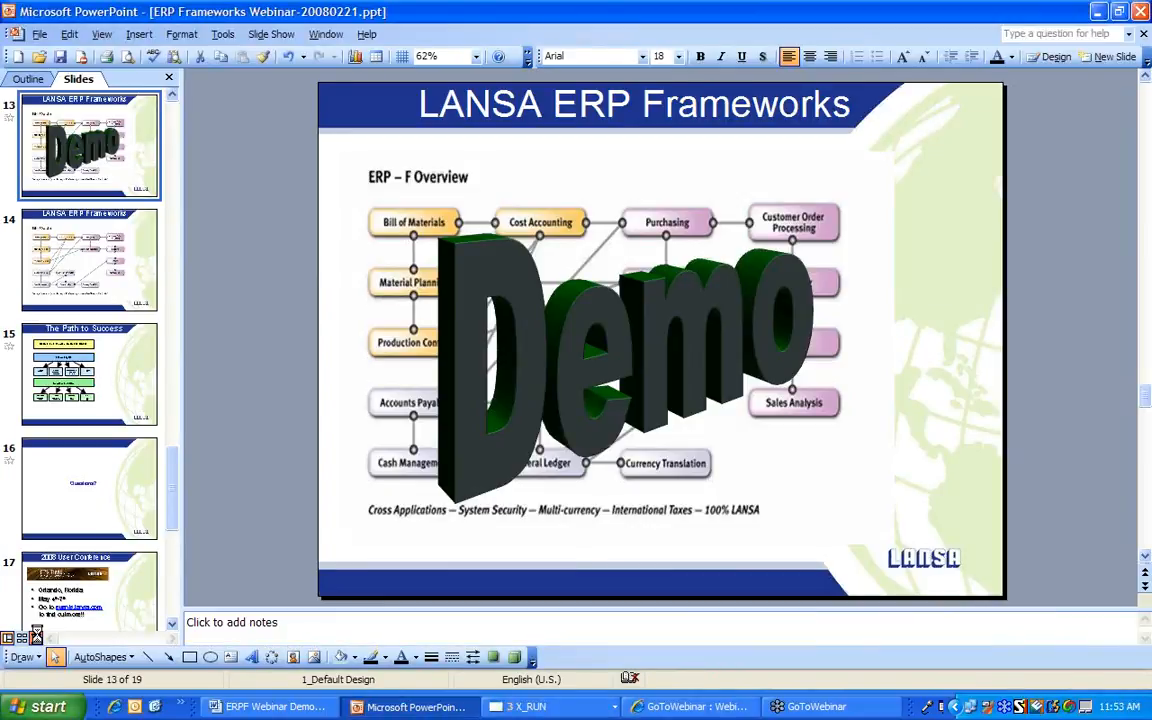